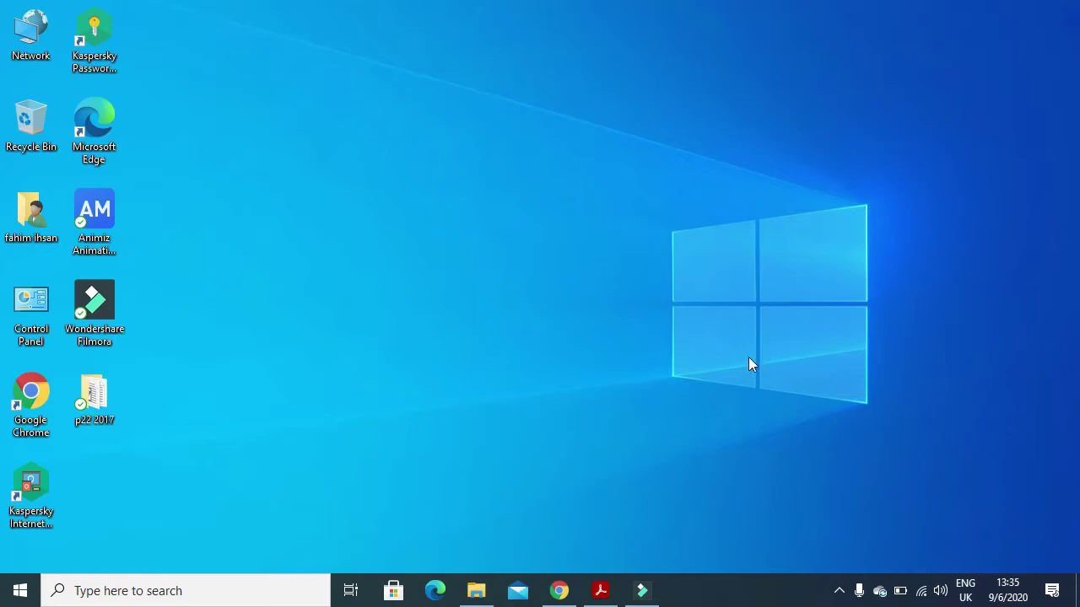
- Bring up page 2 of the question paper and highlight the name, Centre number and candidate number requirement
{"action": "left_click", "coordinate": [600, 591]}
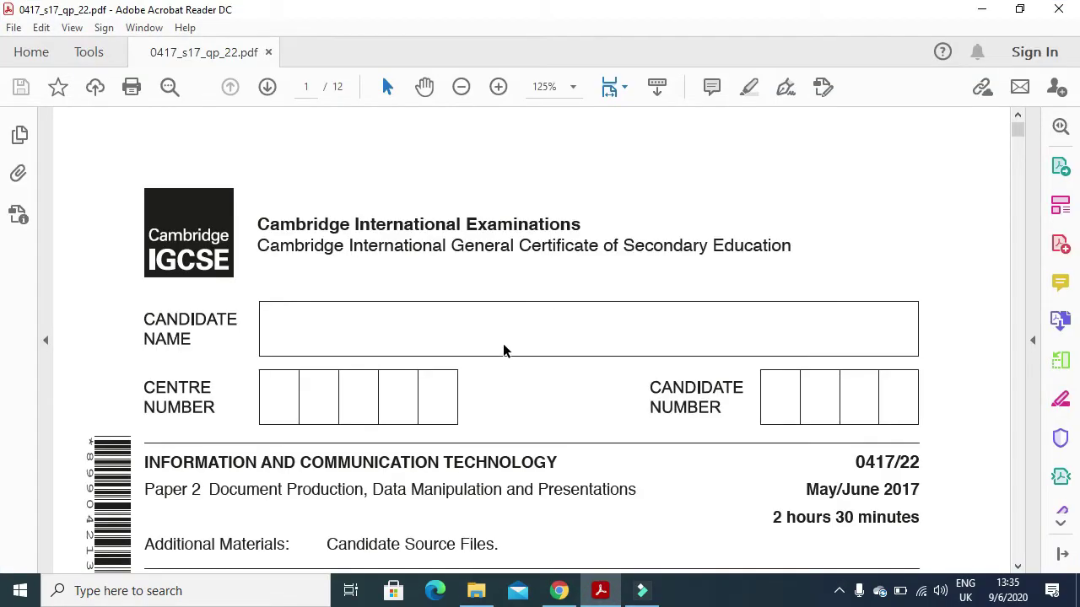
{"action": "scroll", "coordinate": [414, 360], "scroll_direction": "down", "scroll_amount": 5}
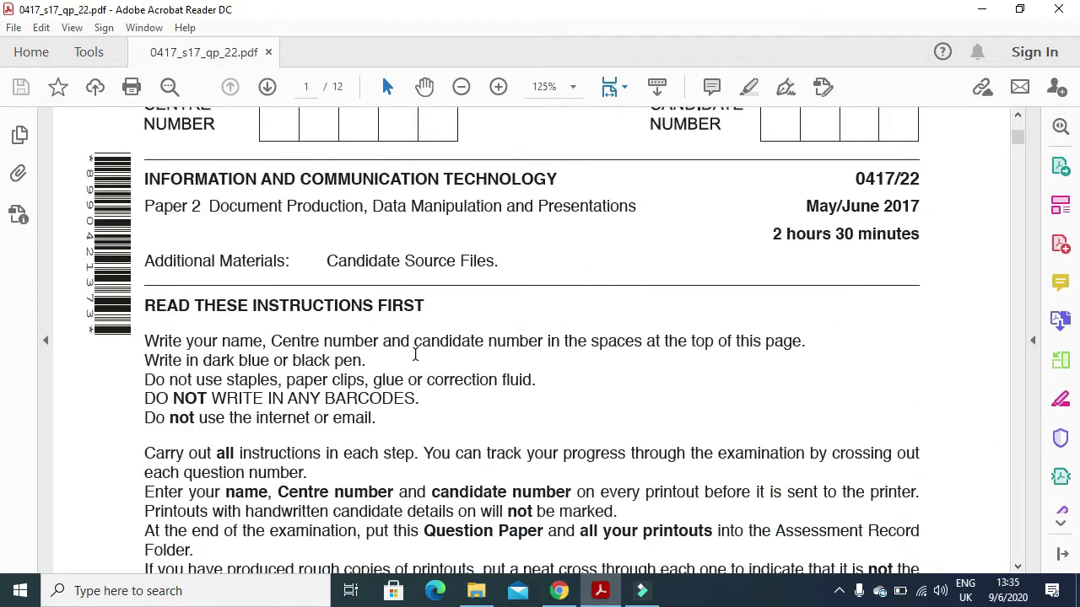
{"action": "scroll", "coordinate": [415, 353], "scroll_direction": "down", "scroll_amount": 9}
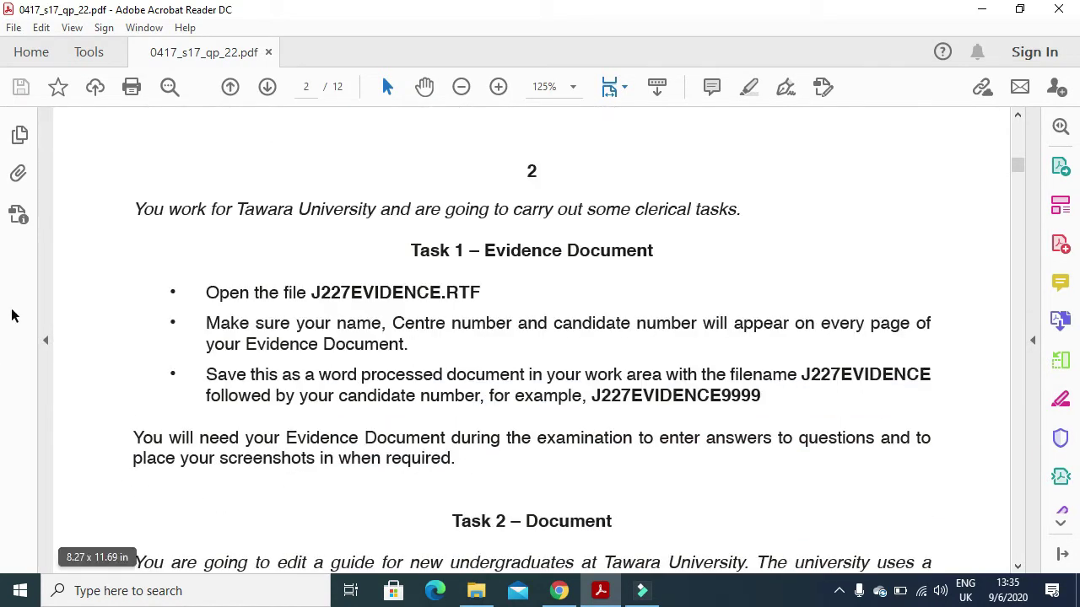
{"action": "left_click_drag", "start_coordinate": [296, 324], "coordinate": [706, 348]}
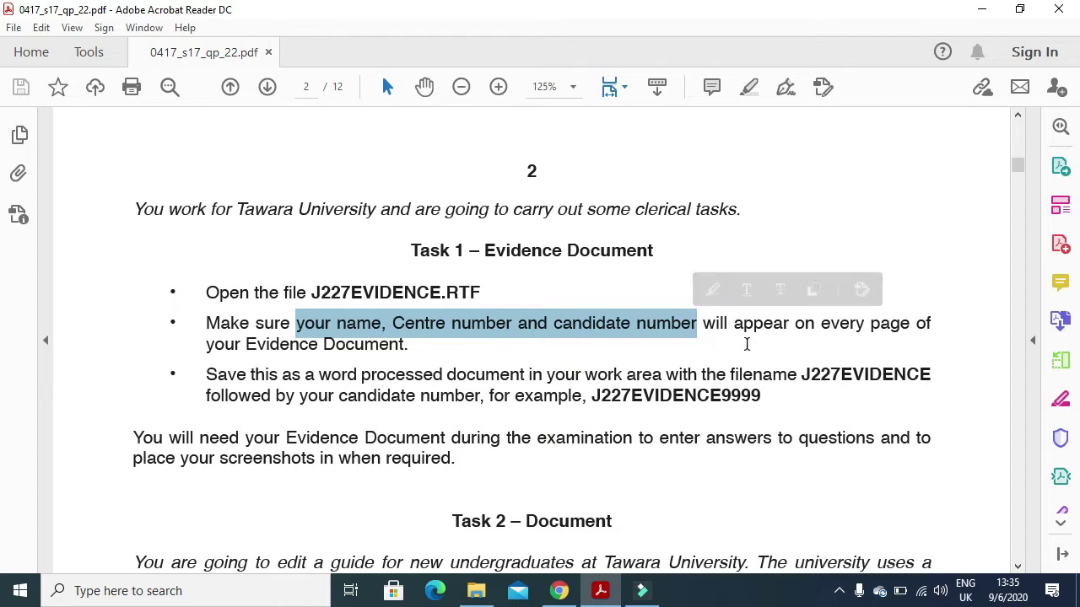
- Open J227EVIDENCE from the p22 2017 folder in Word
{"action": "key", "text": "alt+Tab"}
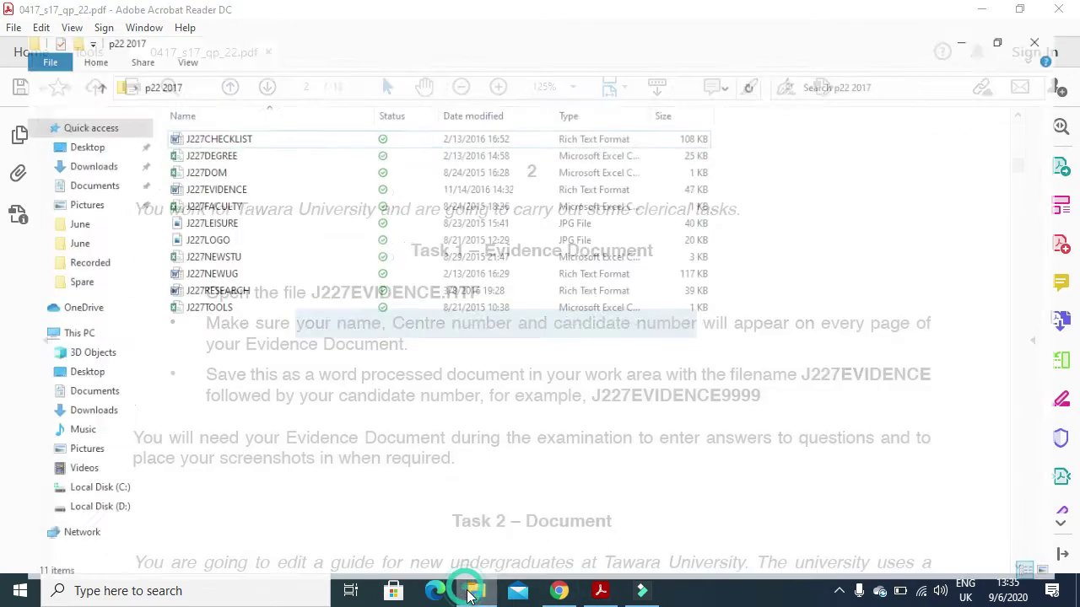
{"action": "double_click", "coordinate": [196, 163]}
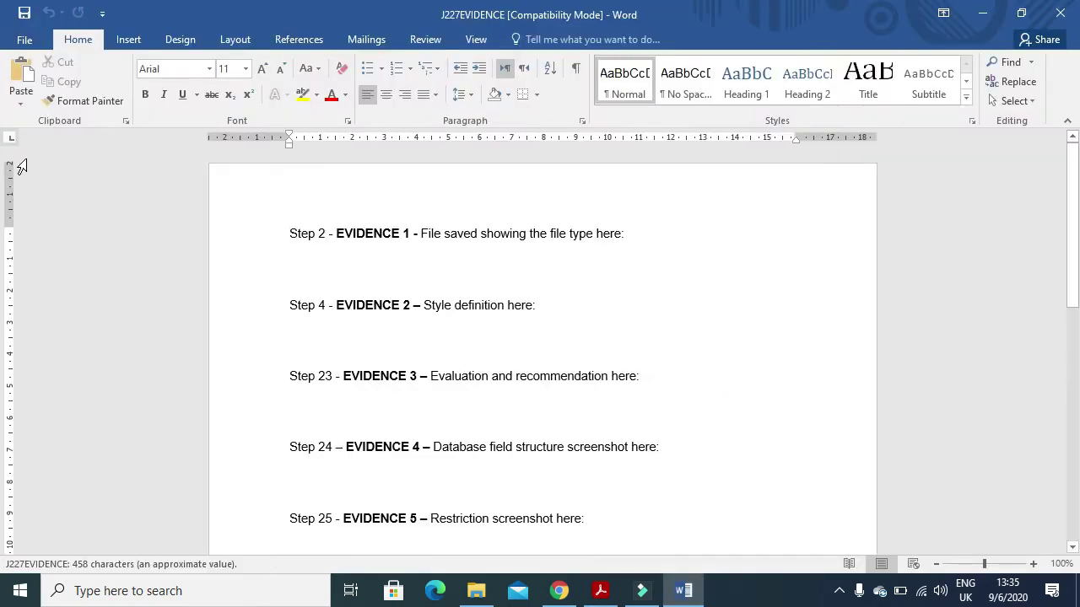
{"action": "left_click", "coordinate": [129, 39]}
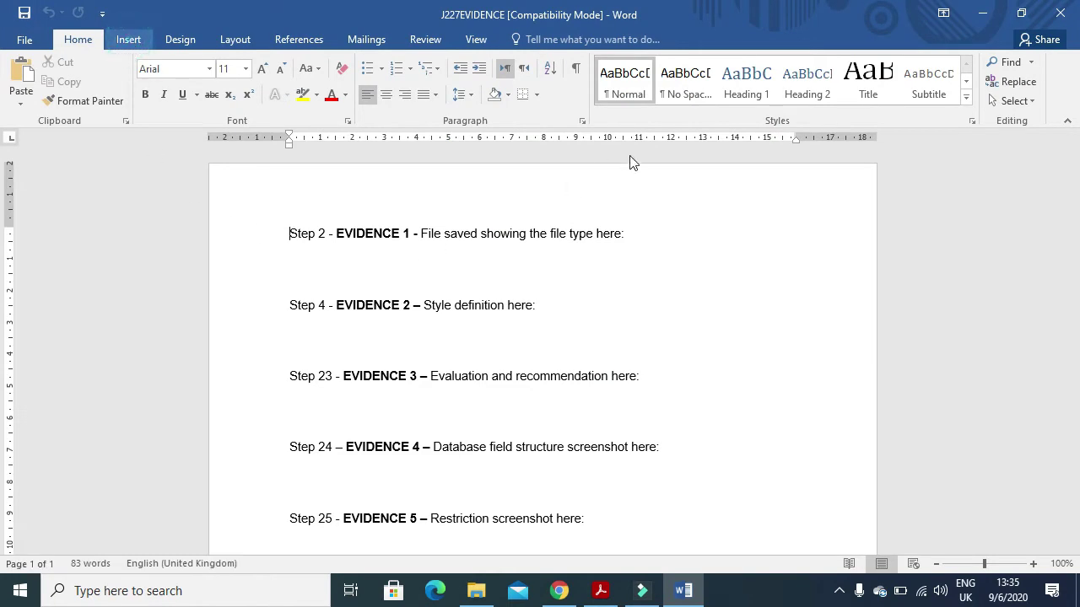
- Add a blank header containing the candidate's name, centre number and candidate number, fixing a typo
{"action": "left_click", "coordinate": [740, 63]}
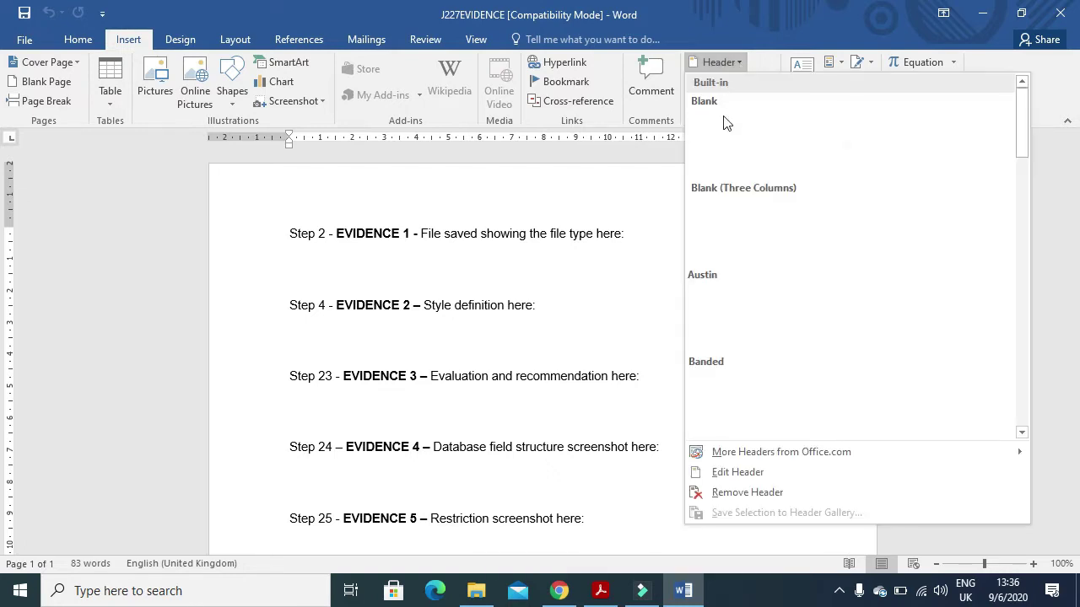
{"action": "left_click", "coordinate": [723, 121]}
{"action": "left_click", "coordinate": [331, 211]}
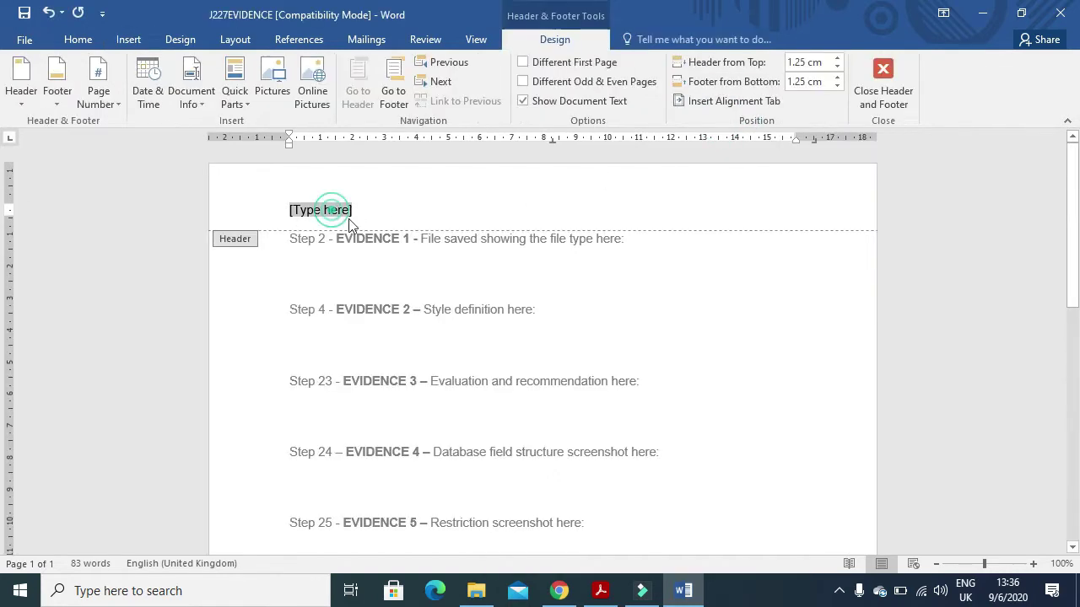
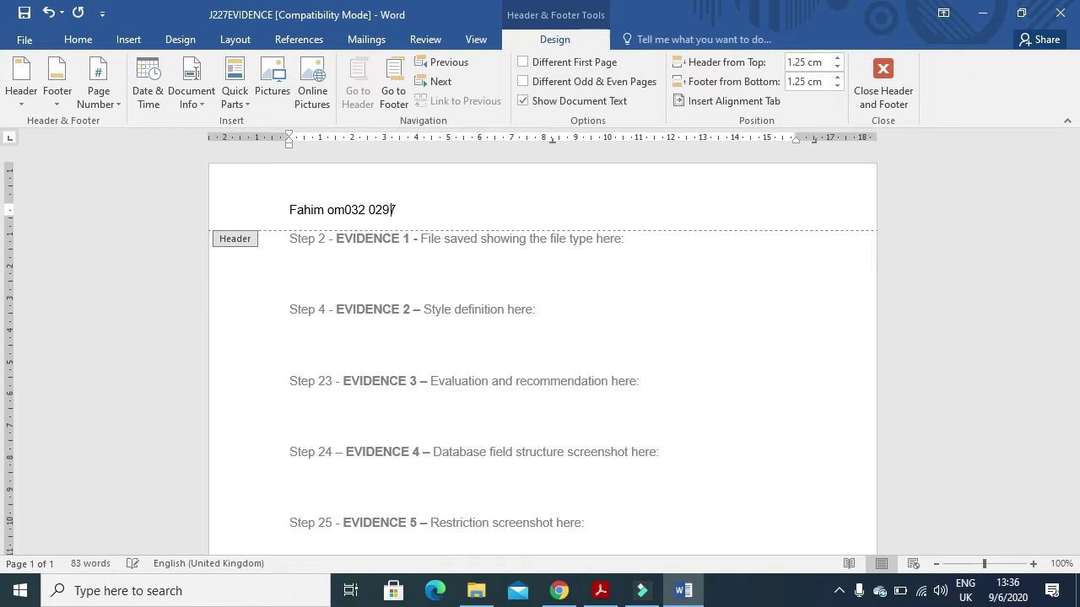
{"action": "left_click_drag", "start_coordinate": [345, 211], "coordinate": [337, 210]}
{"action": "key", "text": "BackSpace"}
{"action": "key", "text": "BackSpace"}
{"action": "type", "text": "OM"}
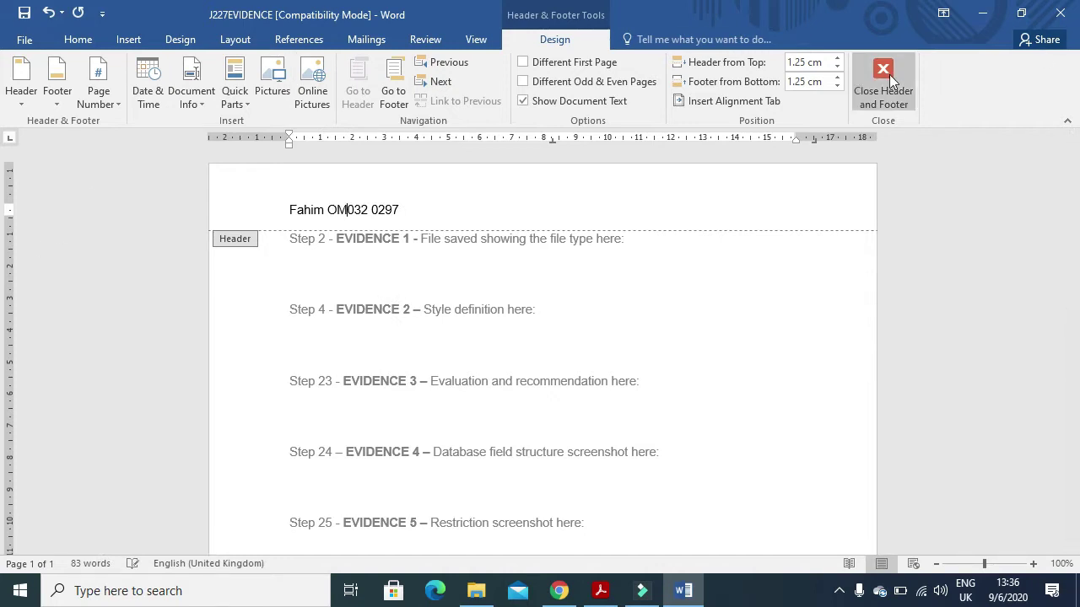
{"action": "left_click", "coordinate": [883, 76]}
- Save the evidence file as J227EVIDENCE plus the candidate number in Word Document format
{"action": "left_click", "coordinate": [25, 39]}
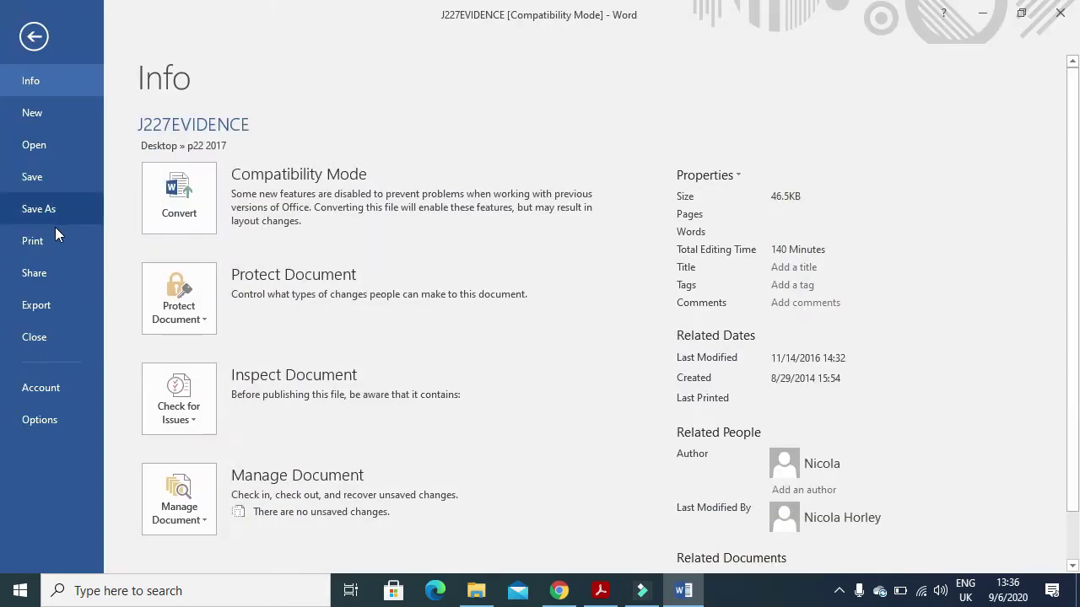
{"action": "left_click", "coordinate": [51, 212]}
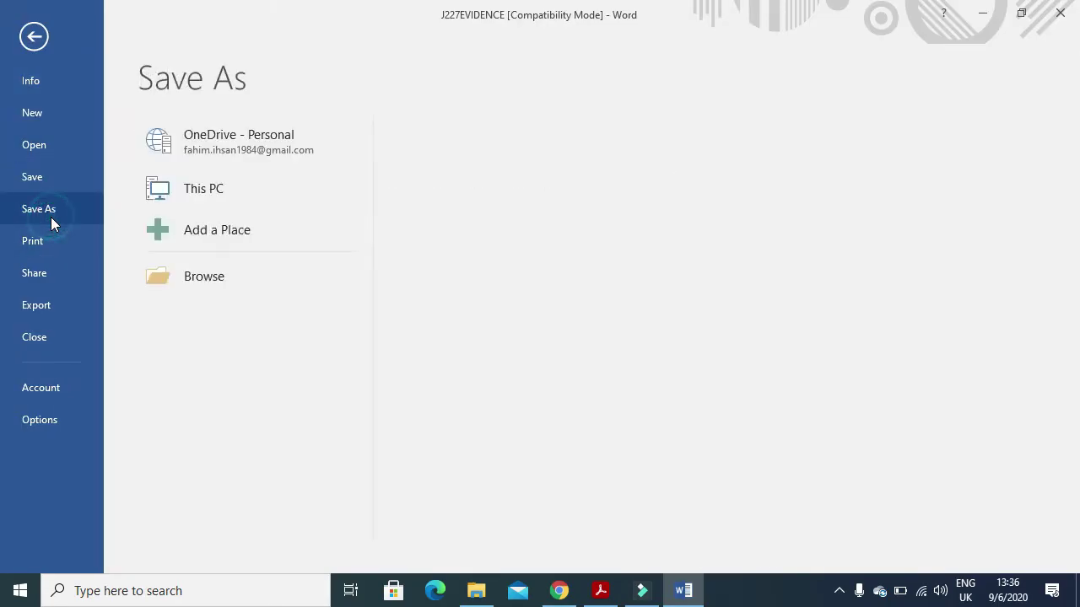
{"action": "left_click", "coordinate": [194, 281]}
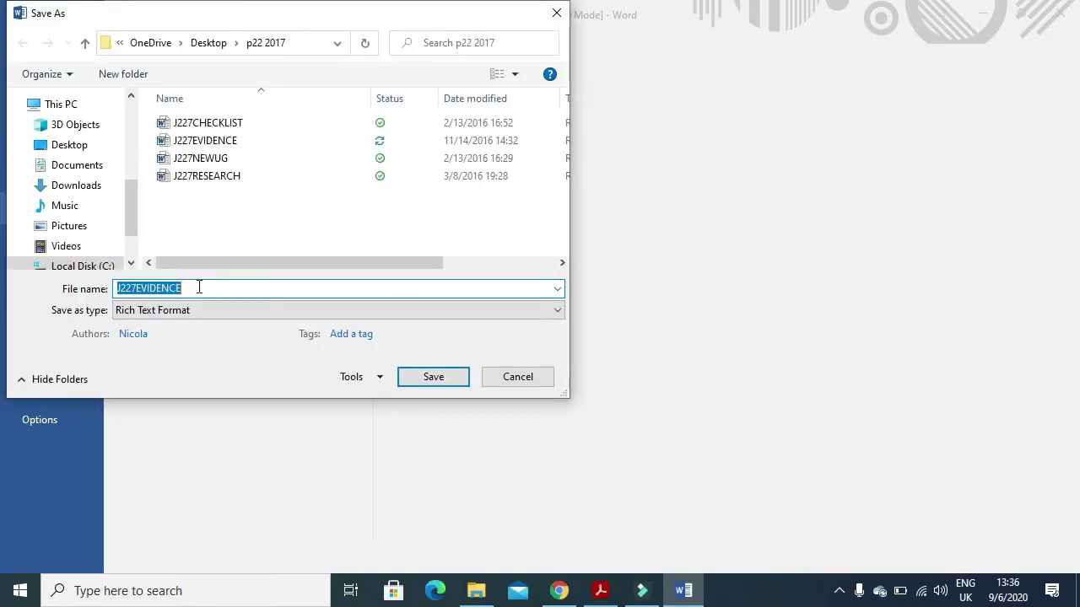
{"action": "left_click", "coordinate": [196, 288]}
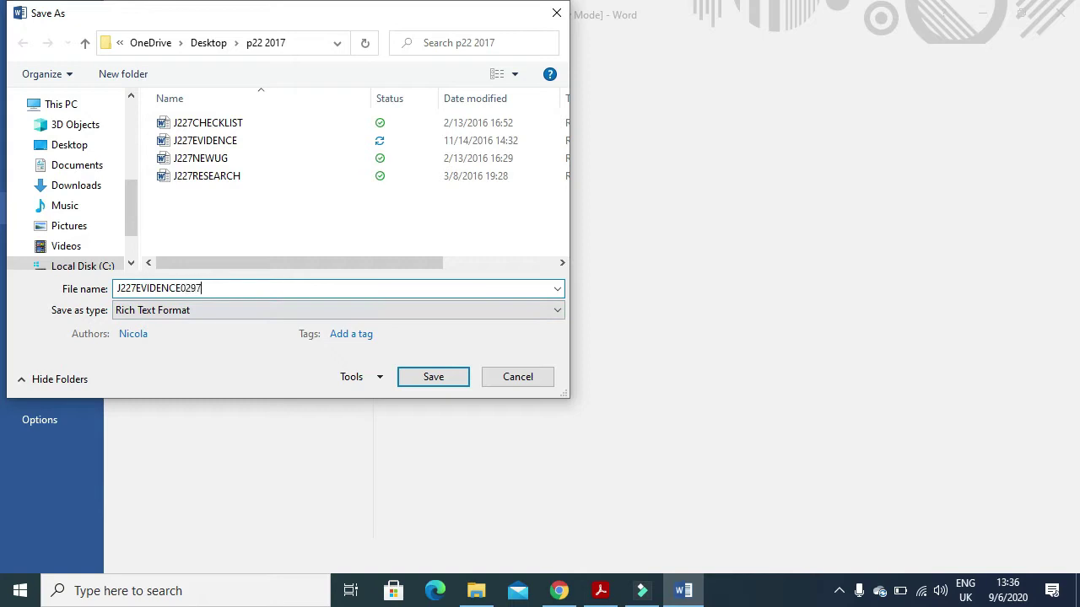
{"action": "left_click", "coordinate": [218, 311]}
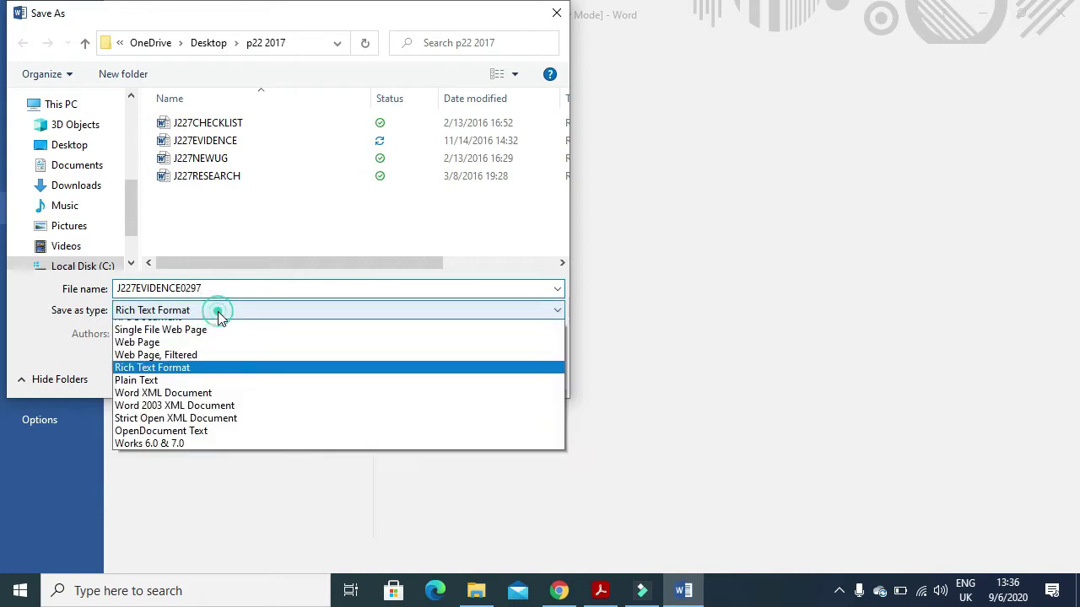
{"action": "left_click", "coordinate": [200, 332]}
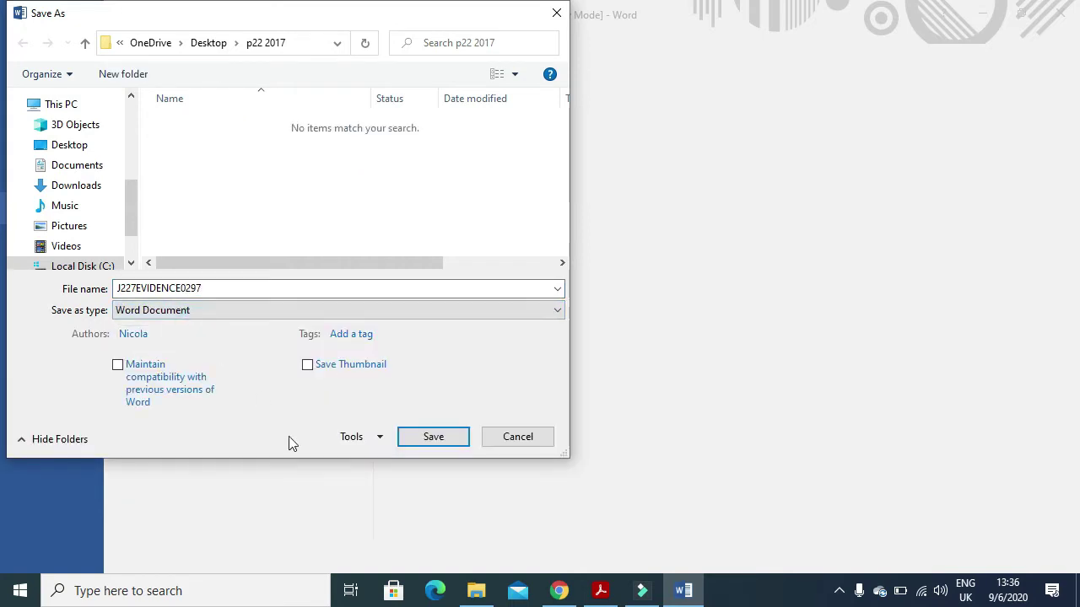
{"action": "left_click", "coordinate": [447, 438]}
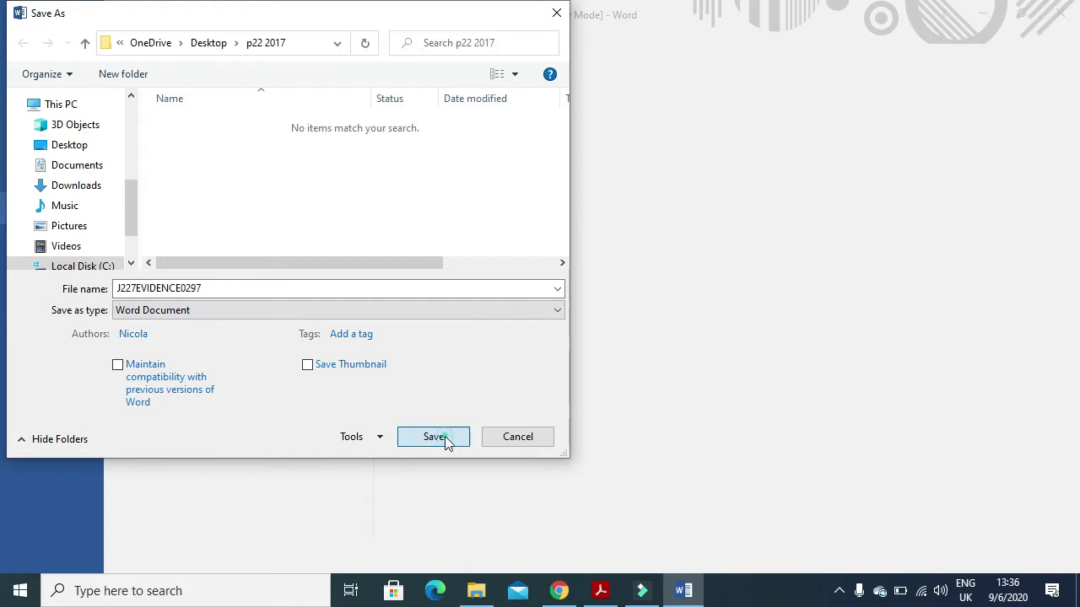
{"action": "left_click", "coordinate": [602, 592]}
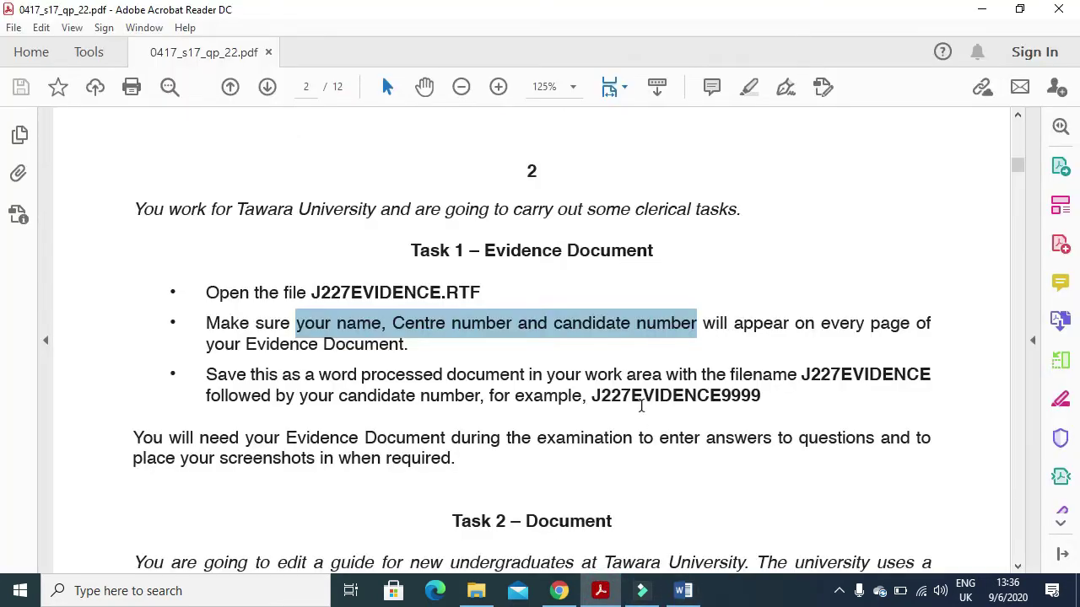
- Scroll to Task 2 and highlight the instruction to open J227NEWUG.RTF
{"action": "left_click_drag", "start_coordinate": [763, 396], "coordinate": [722, 395]}
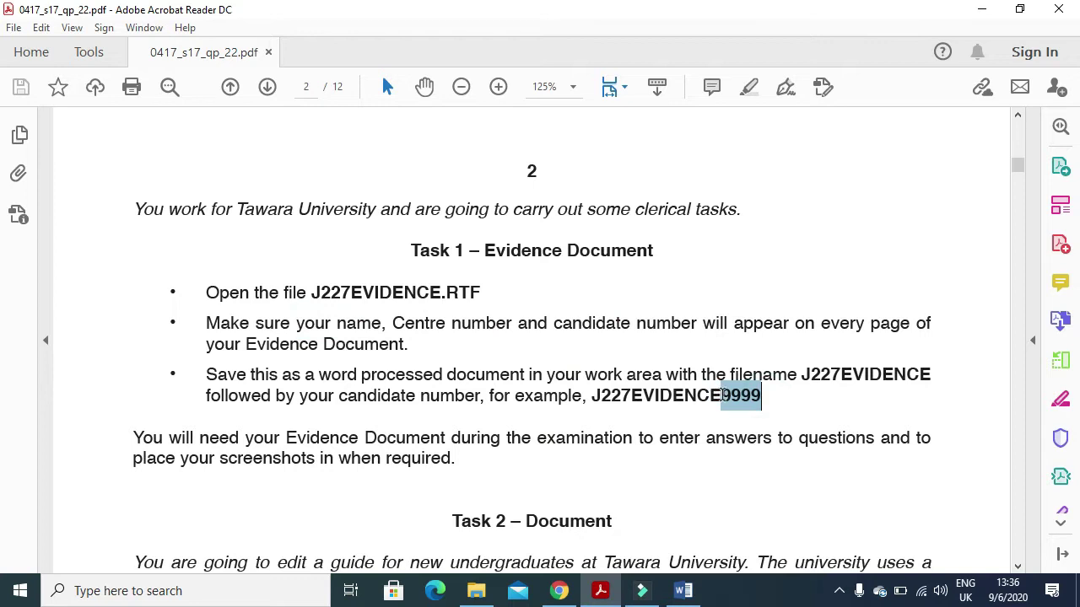
{"action": "scroll", "coordinate": [460, 358], "scroll_direction": "down", "scroll_amount": 8}
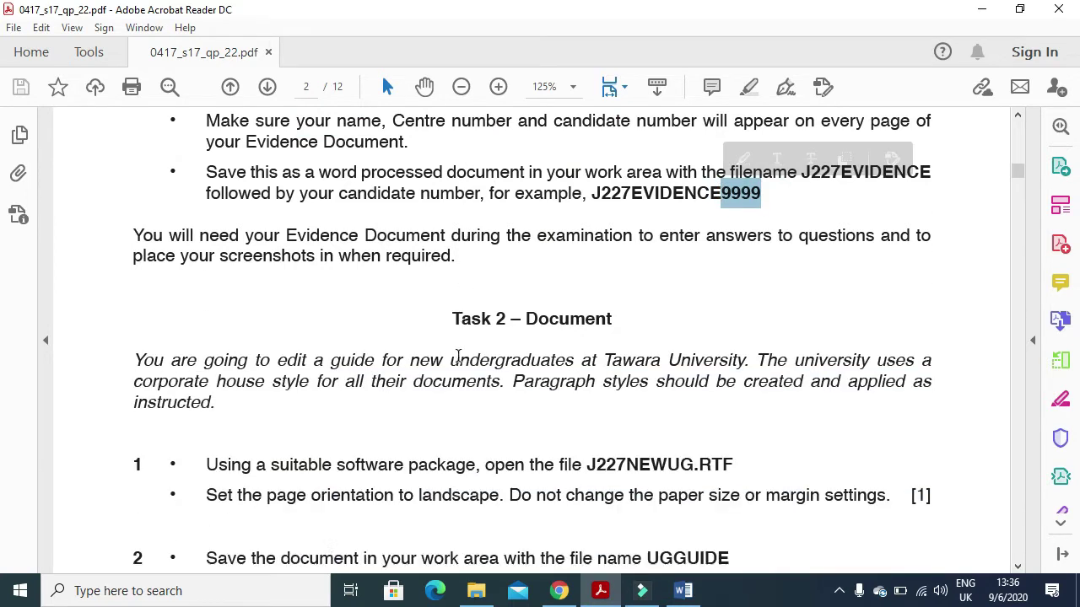
{"action": "scroll", "coordinate": [453, 354], "scroll_direction": "down", "scroll_amount": 1}
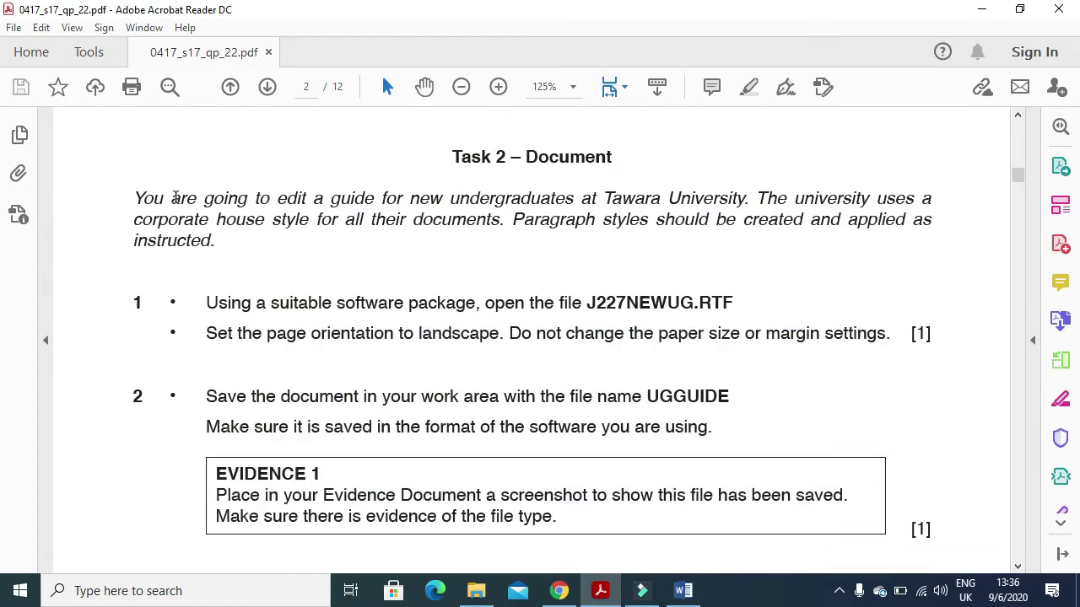
{"action": "left_click_drag", "start_coordinate": [133, 199], "coordinate": [938, 203]}
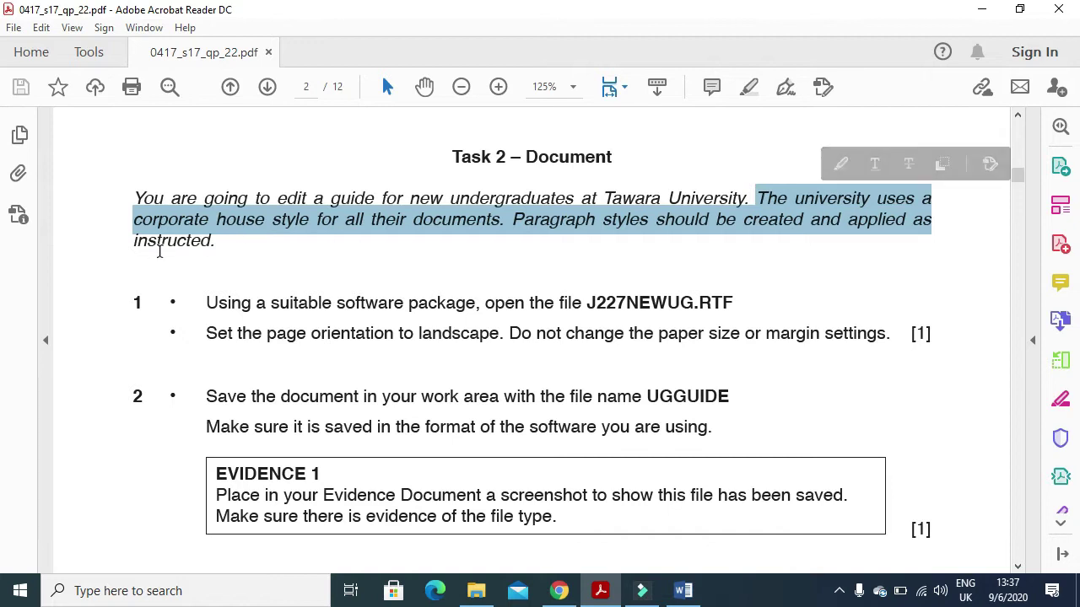
{"action": "scroll", "coordinate": [194, 264], "scroll_direction": "down", "scroll_amount": 3}
{"action": "left_click_drag", "start_coordinate": [206, 181], "coordinate": [721, 185]}
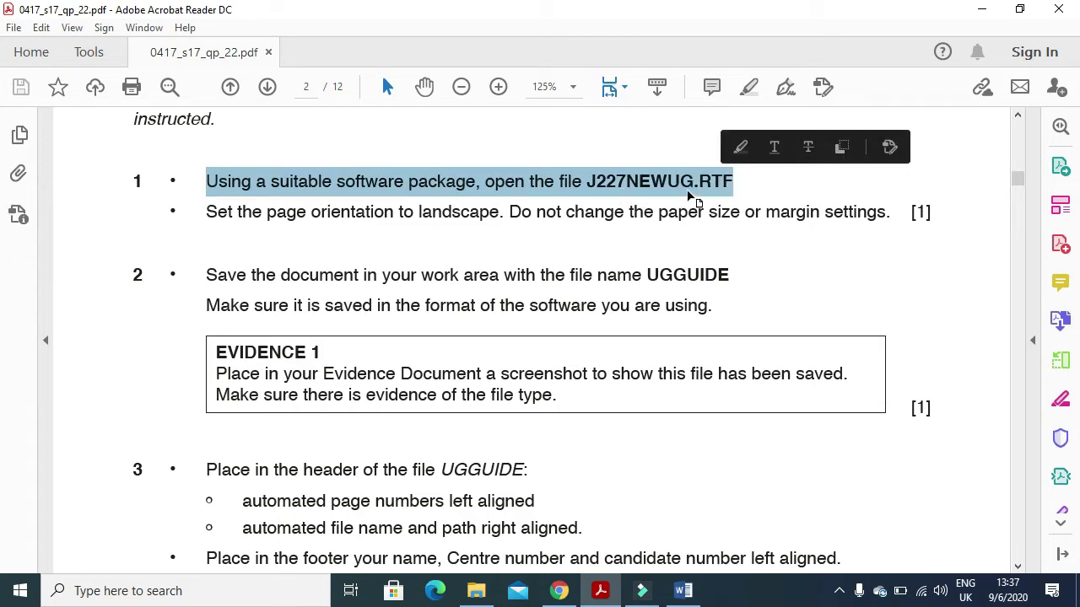
- Open J227NEWUG from the p22 2017 folder, noting the landscape orientation instruction in the paper
{"action": "left_click", "coordinate": [475, 590]}
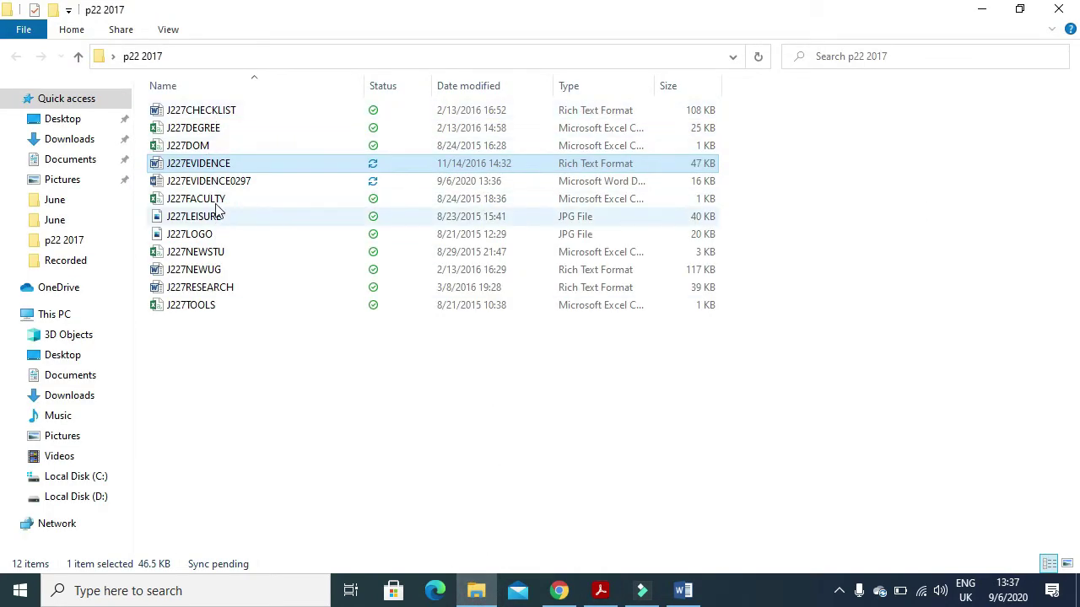
{"action": "double_click", "coordinate": [224, 273]}
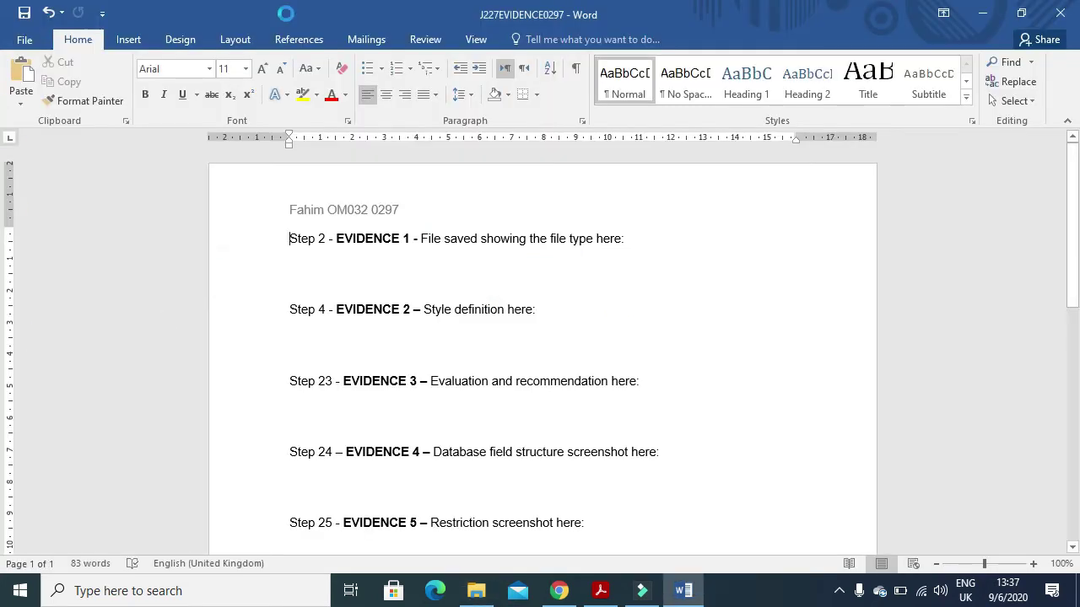
{"action": "left_click", "coordinate": [600, 590]}
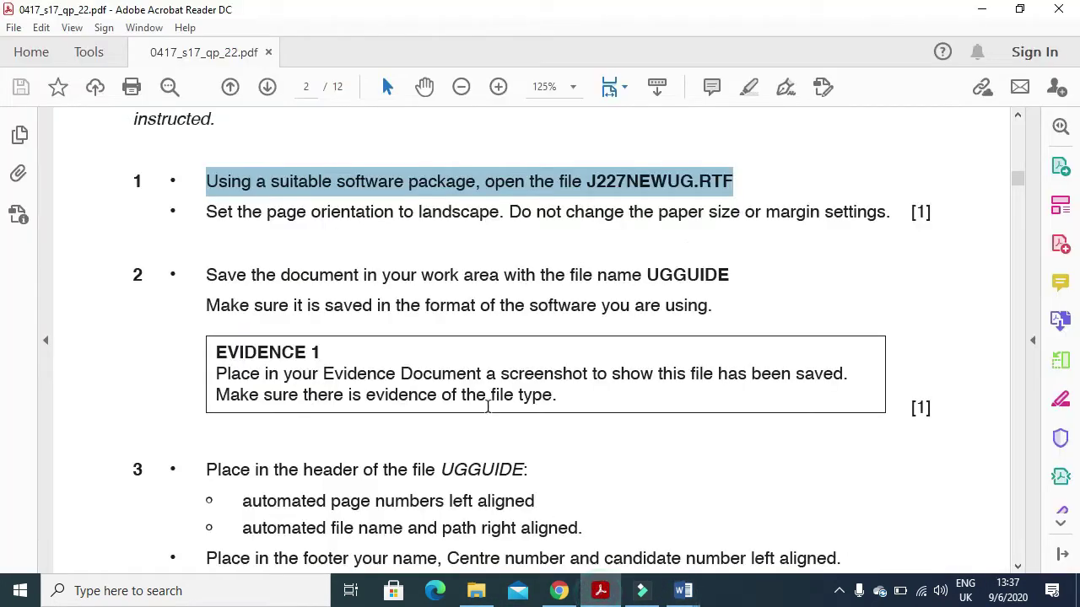
{"action": "left_click_drag", "start_coordinate": [200, 206], "coordinate": [915, 212]}
{"action": "left_click", "coordinate": [683, 590]}
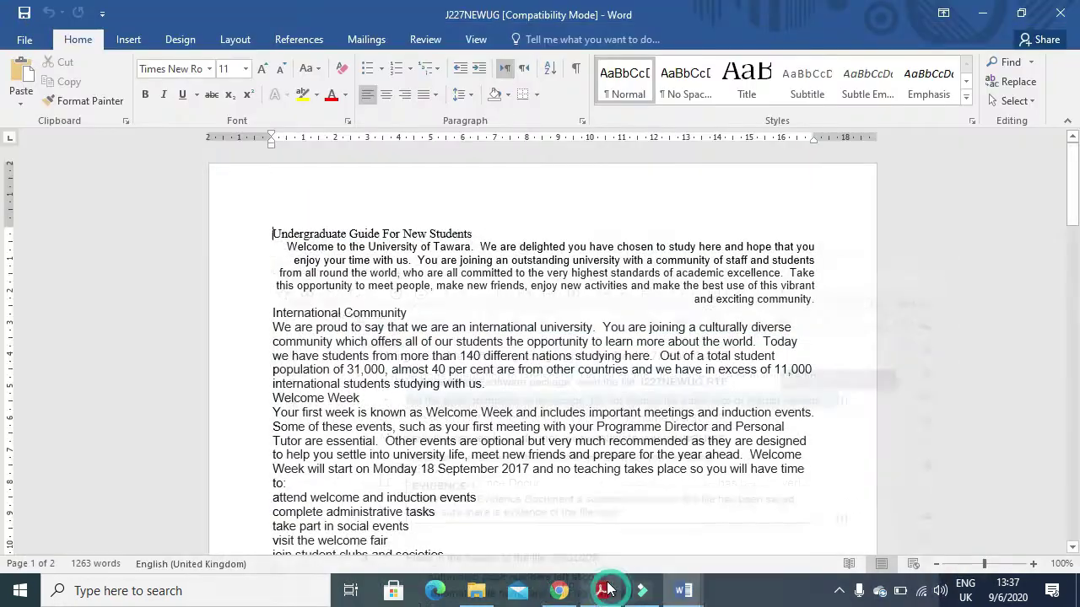
- Set the J227NEWUG guide's page orientation to Landscape
{"action": "left_click", "coordinate": [247, 40]}
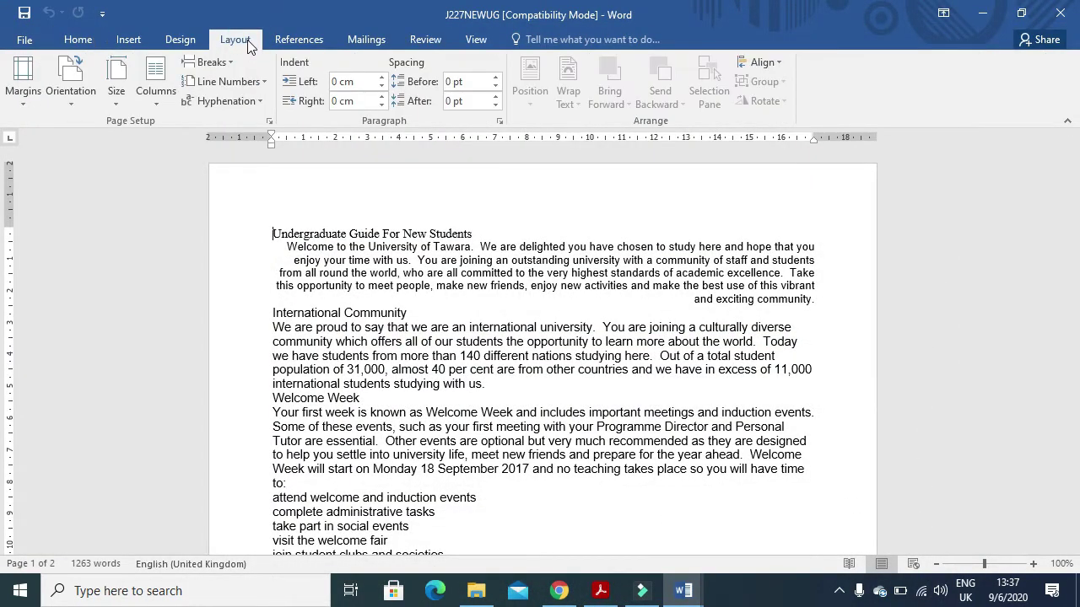
{"action": "left_click", "coordinate": [84, 106]}
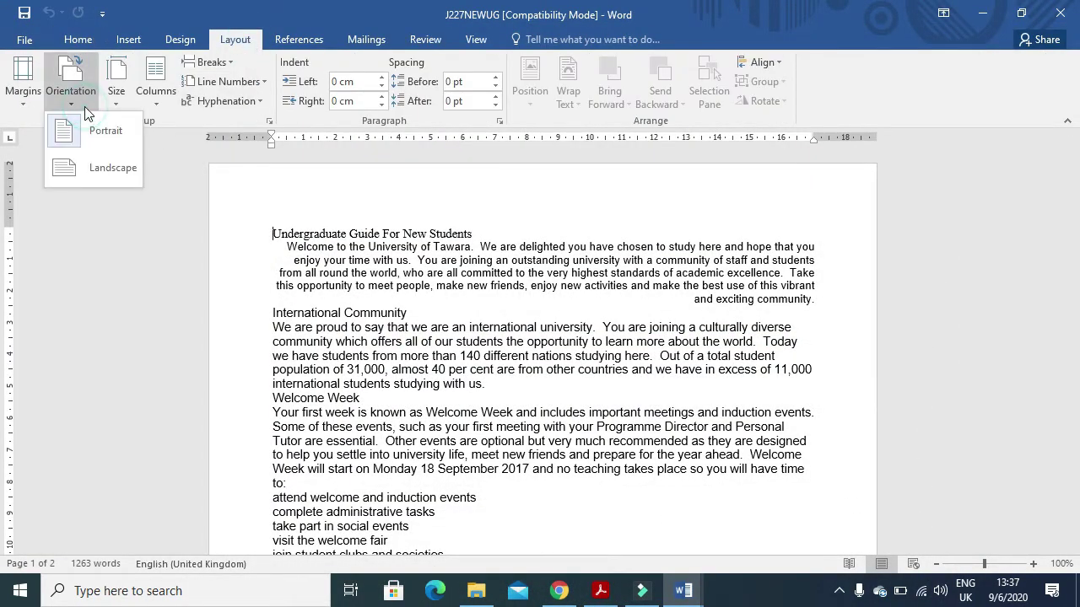
{"action": "left_click", "coordinate": [106, 165]}
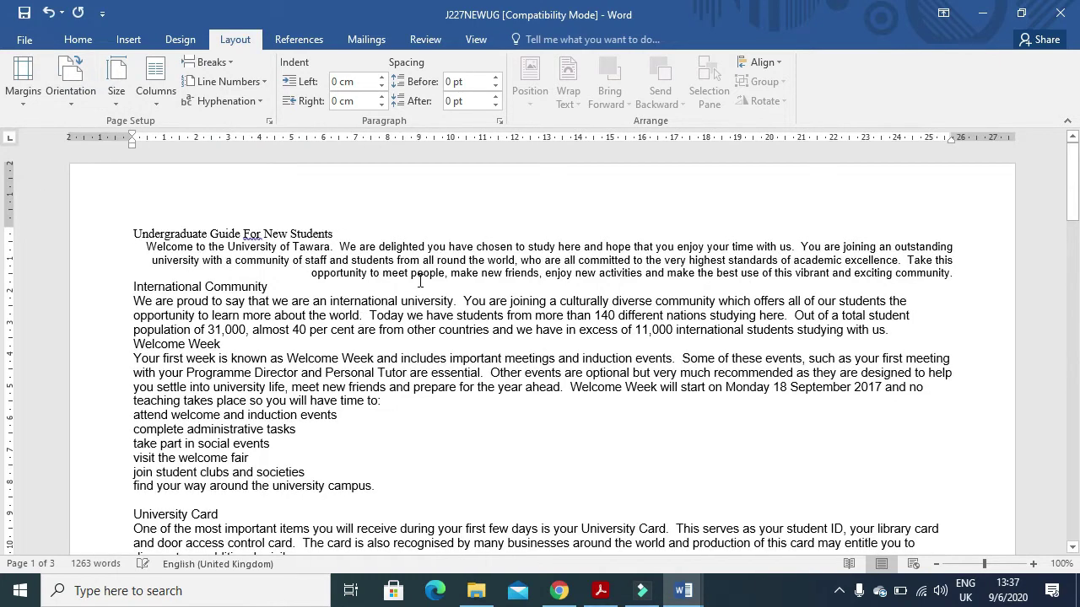
{"action": "left_click", "coordinate": [600, 592]}
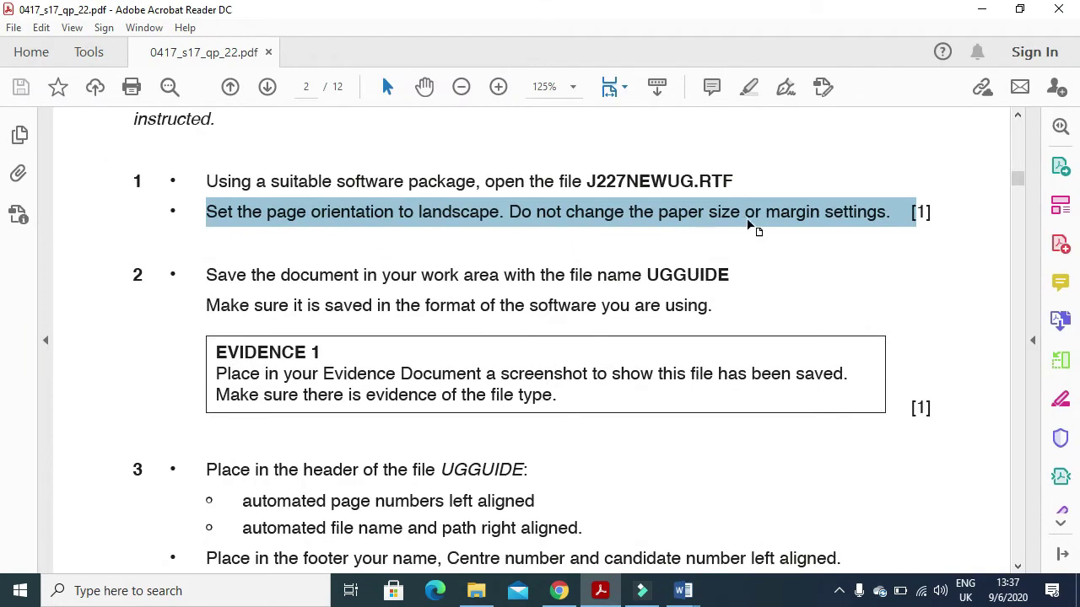
- Highlight step 2's requirement to save the guide as UGGUIDE in the software's own format
{"action": "left_click_drag", "start_coordinate": [208, 275], "coordinate": [642, 277]}
{"action": "left_click_drag", "start_coordinate": [730, 276], "coordinate": [649, 278]}
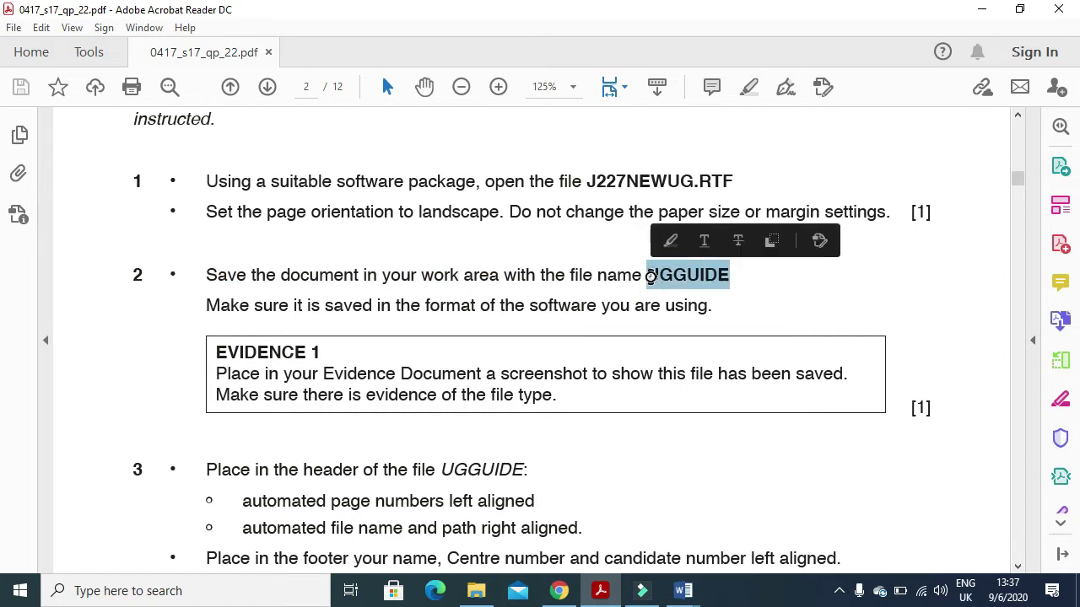
{"action": "left_click_drag", "start_coordinate": [197, 310], "coordinate": [727, 311]}
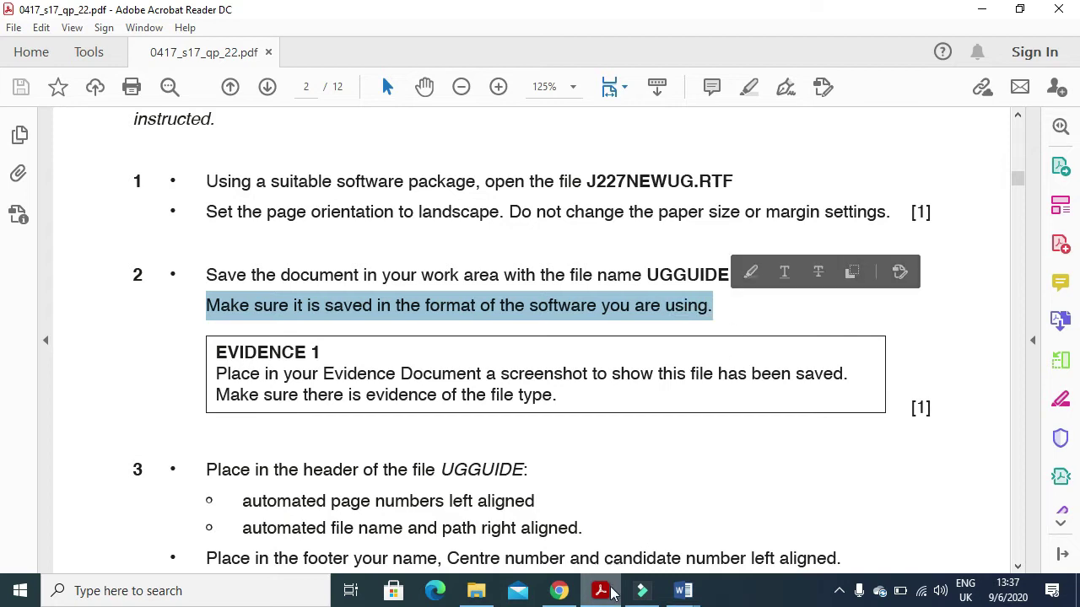
{"action": "left_click", "coordinate": [684, 591]}
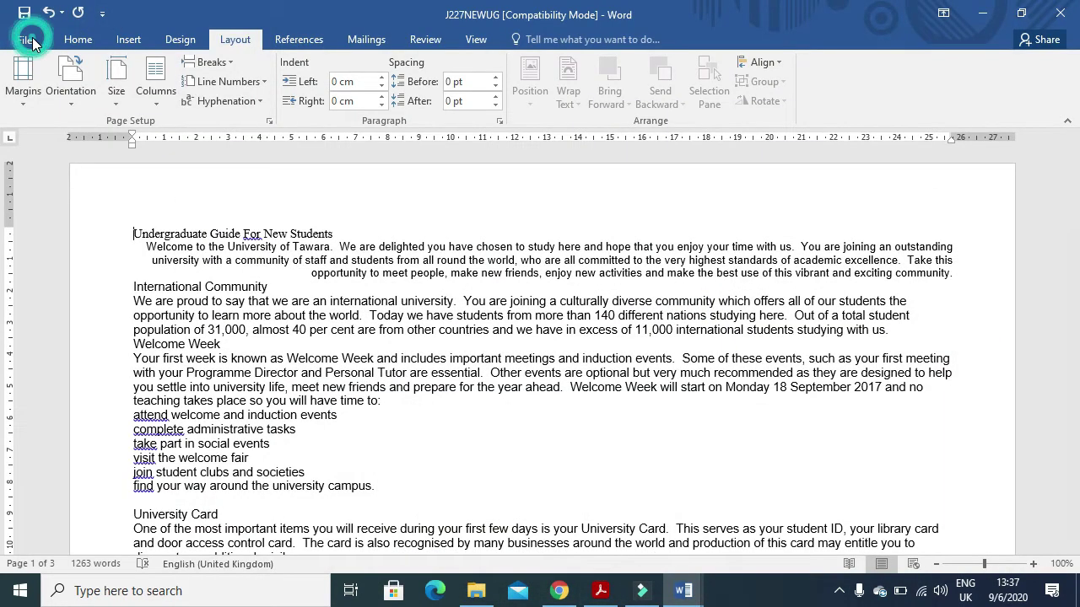
- Save the guide as UGGUIDE in Word Document format
{"action": "left_click", "coordinate": [32, 41]}
{"action": "left_click", "coordinate": [47, 206]}
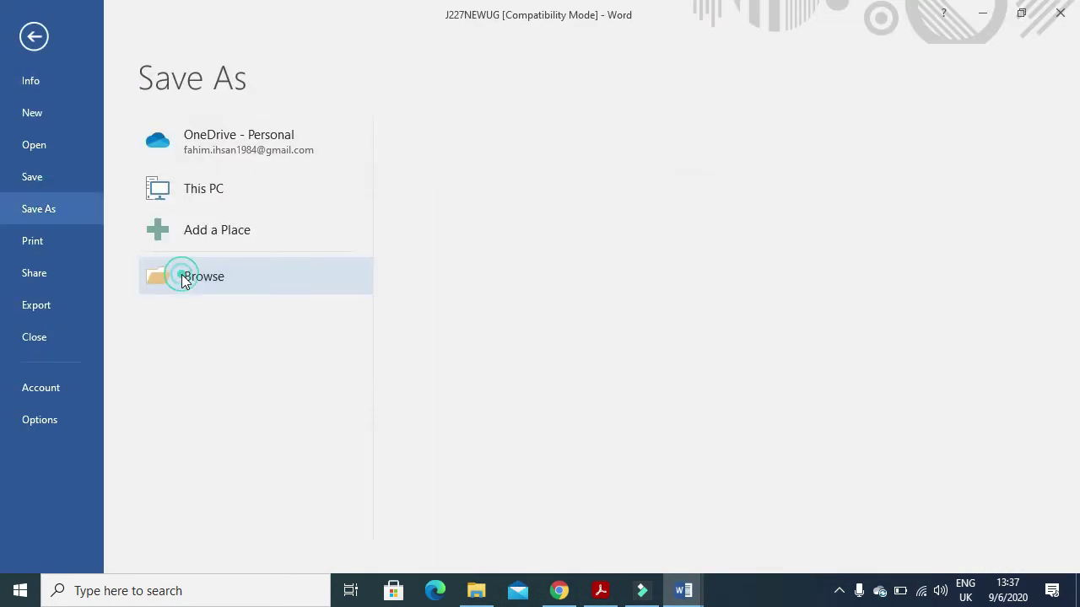
{"action": "left_click", "coordinate": [185, 279]}
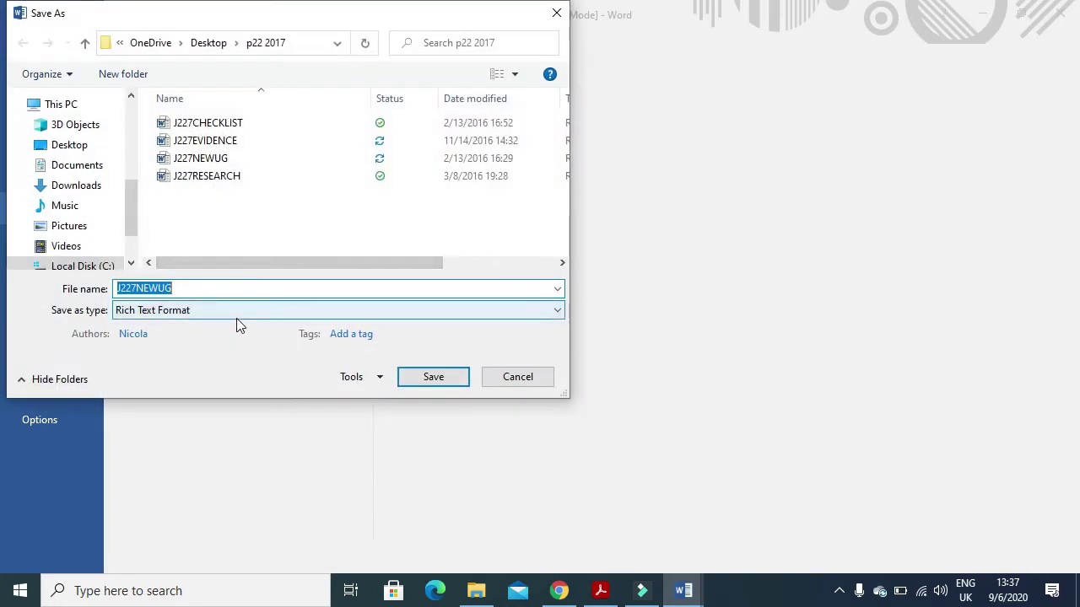
{"action": "type", "text": "UGGUIDE"}
{"action": "left_click", "coordinate": [226, 310]}
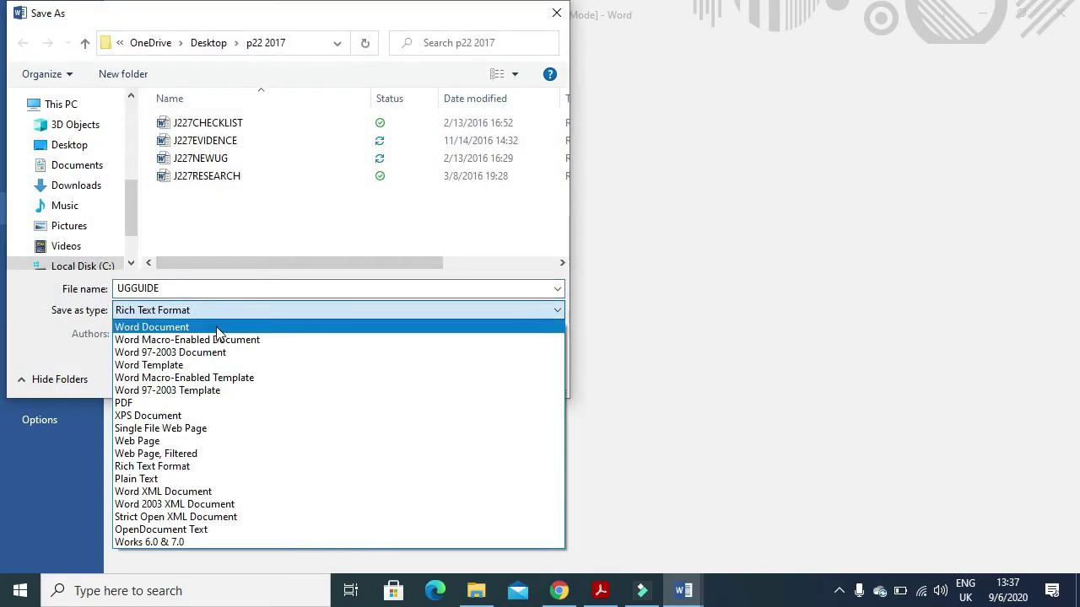
{"action": "left_click", "coordinate": [217, 329]}
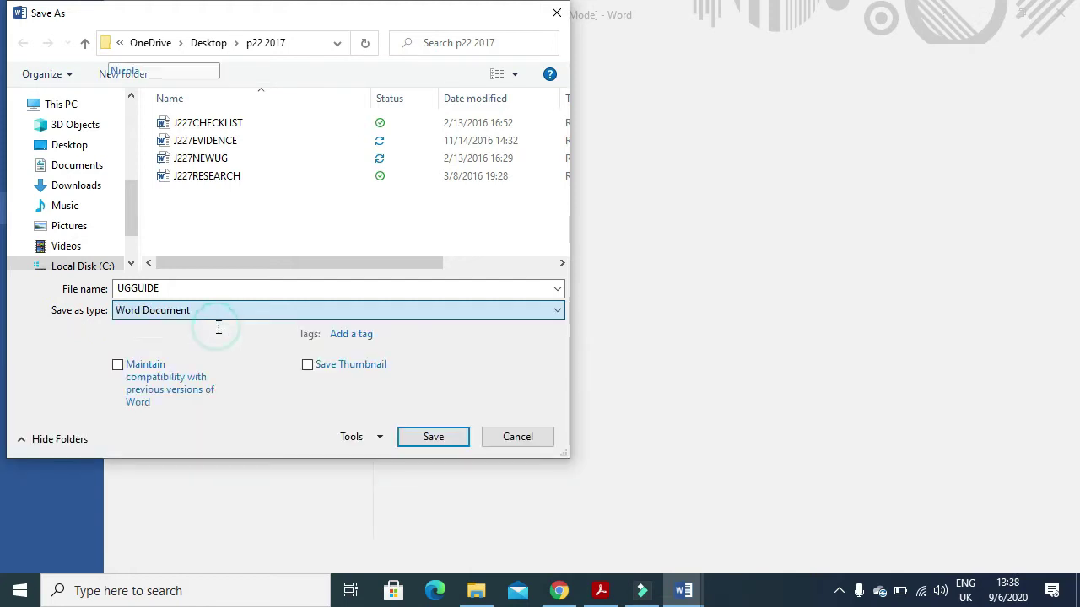
{"action": "left_click", "coordinate": [433, 437]}
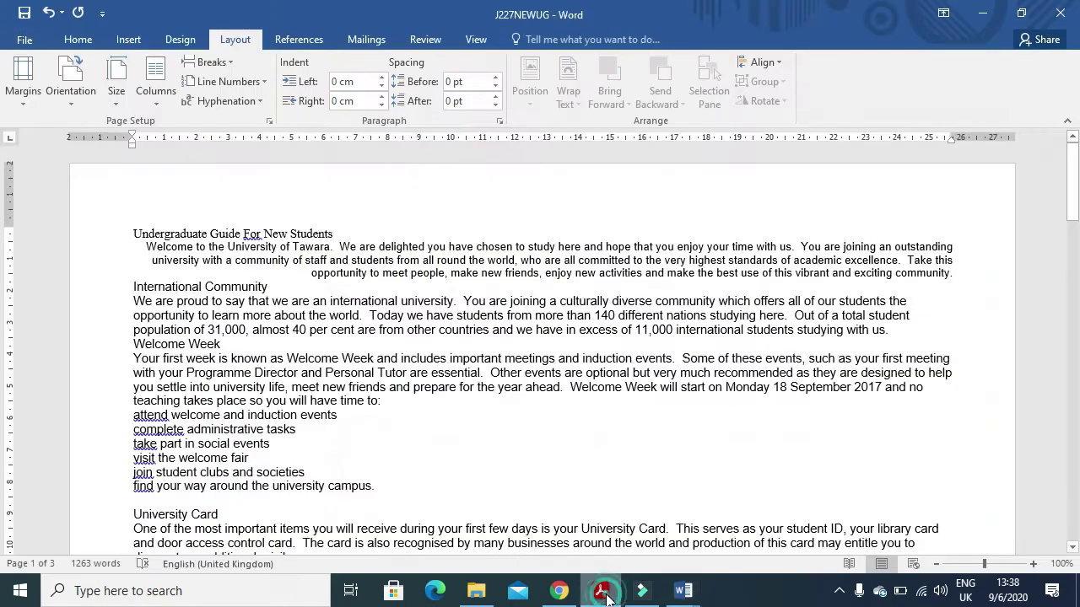
{"action": "left_click", "coordinate": [600, 590]}
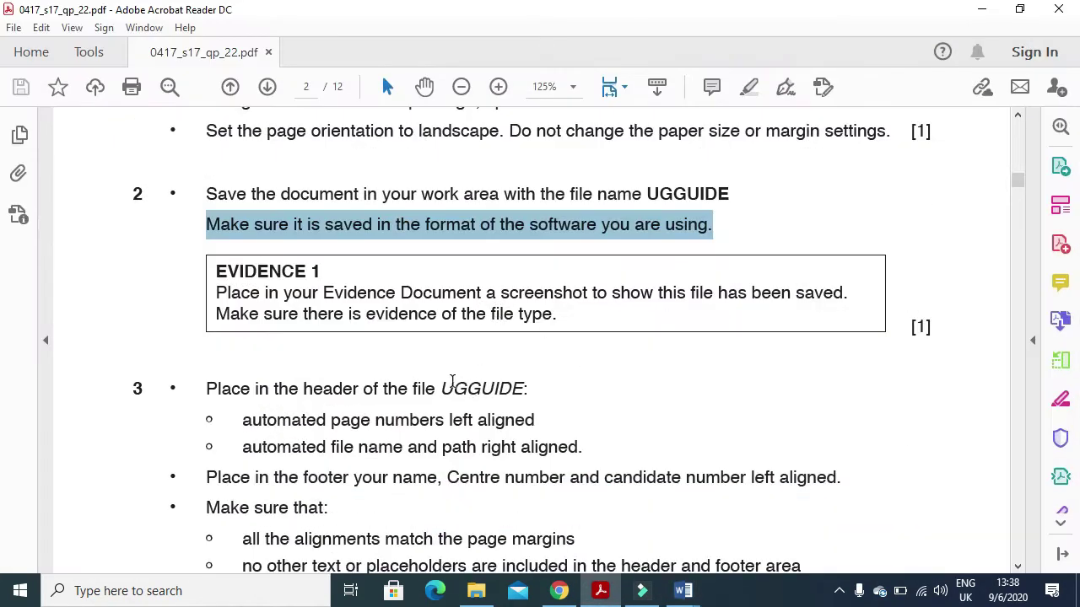
- Note the Evidence 1 instructions, then resize File Explorer columns to confirm UGGUIDE is a Word Document
{"action": "left_click_drag", "start_coordinate": [207, 291], "coordinate": [851, 329]}
{"action": "left_click", "coordinate": [486, 596]}
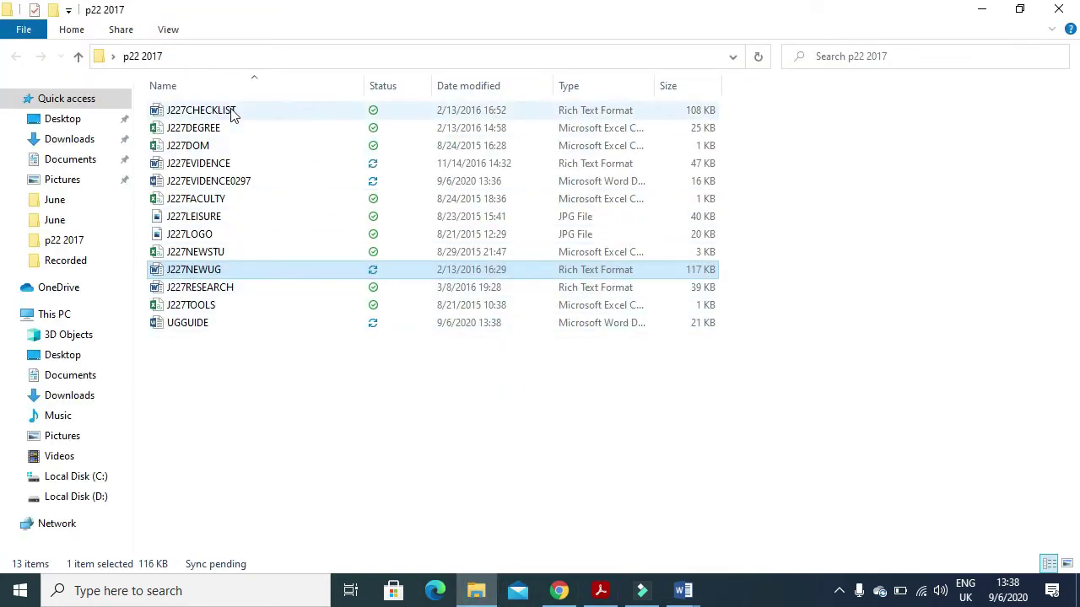
{"action": "left_click", "coordinate": [194, 323]}
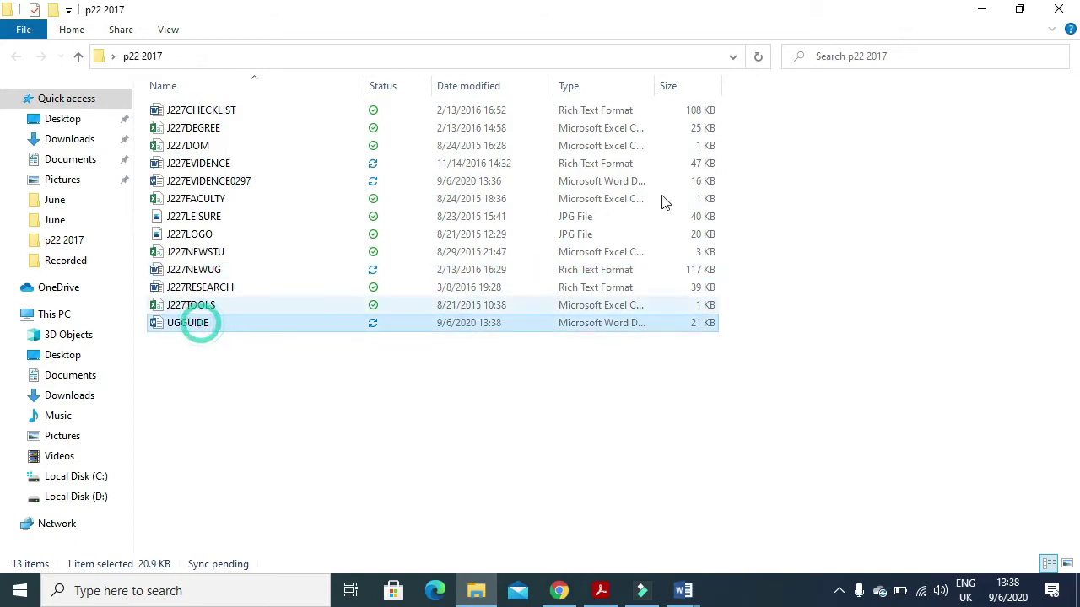
{"action": "double_click", "coordinate": [654, 86]}
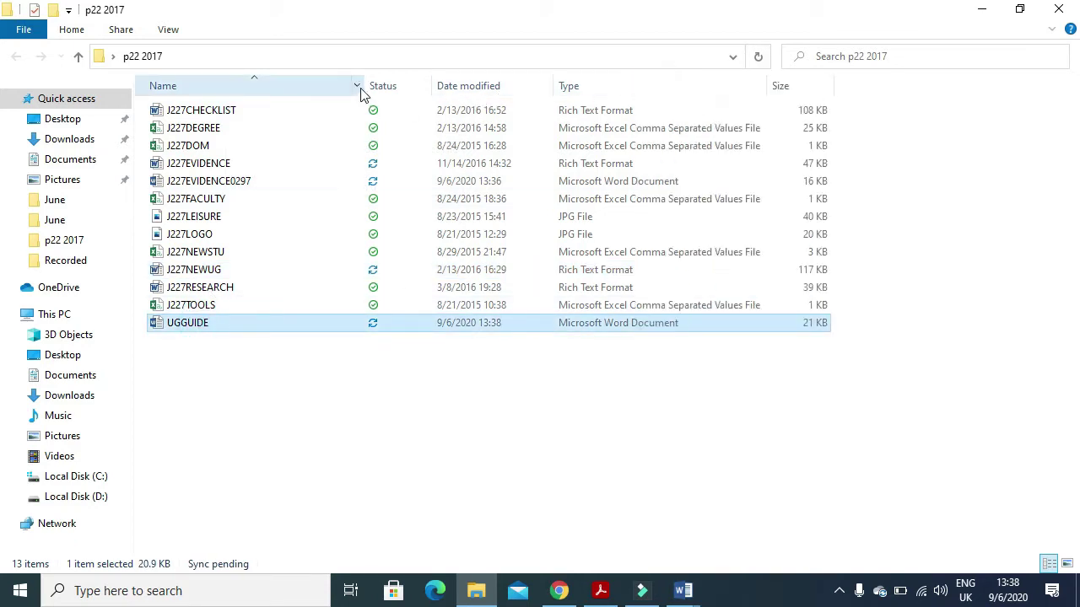
{"action": "left_click_drag", "start_coordinate": [365, 85], "coordinate": [288, 90]}
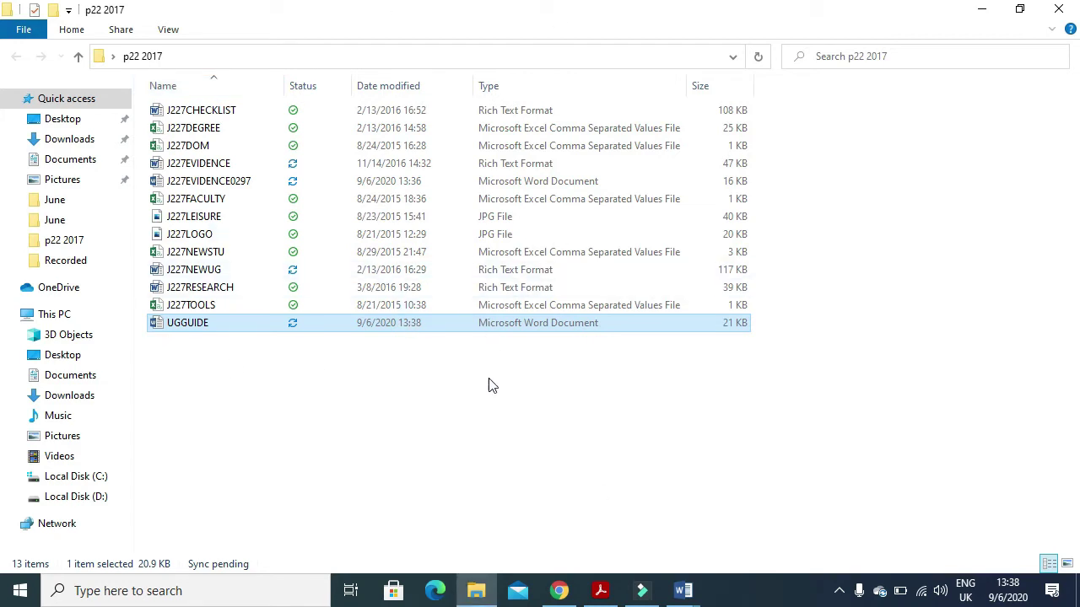
- Return to the J227EVIDENCE evidence document and place the cursor under Step 2
{"action": "mouse_move", "coordinate": [683, 590]}
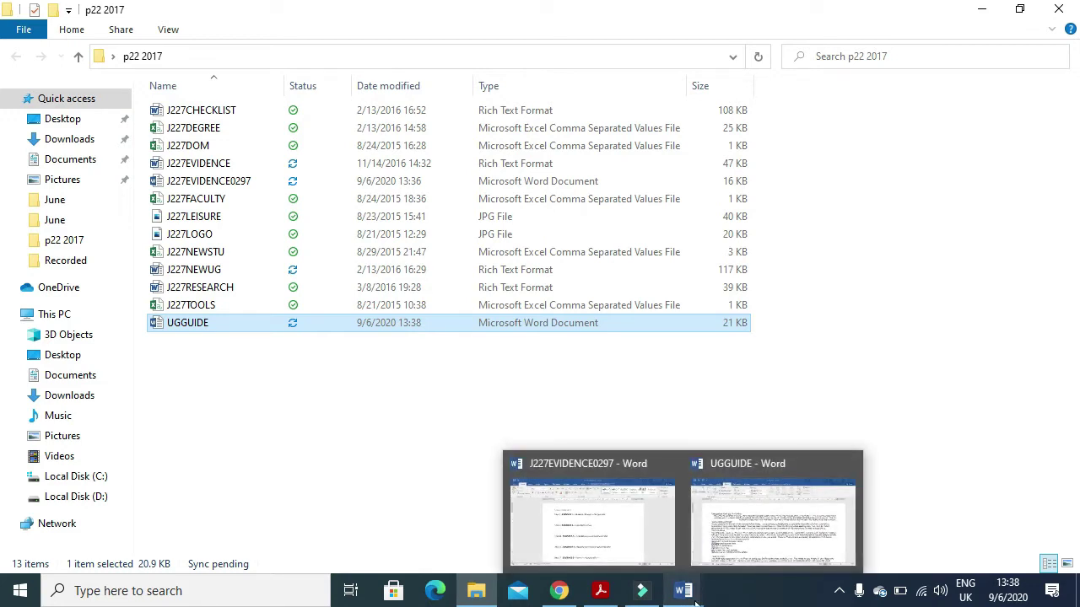
{"action": "left_click", "coordinate": [682, 589]}
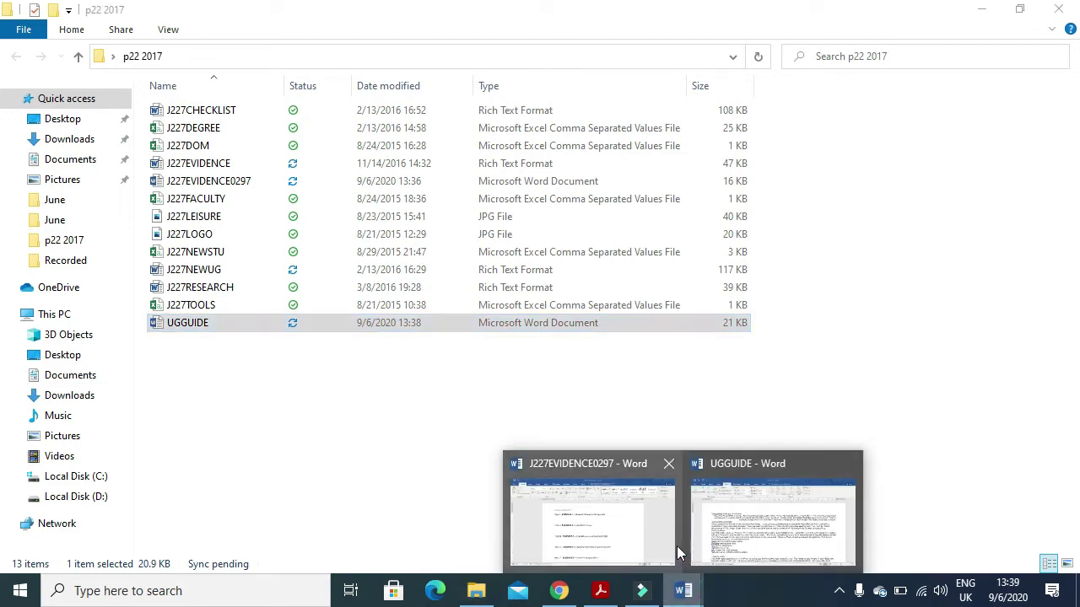
{"action": "left_click", "coordinate": [600, 528]}
{"action": "left_click", "coordinate": [346, 265]}
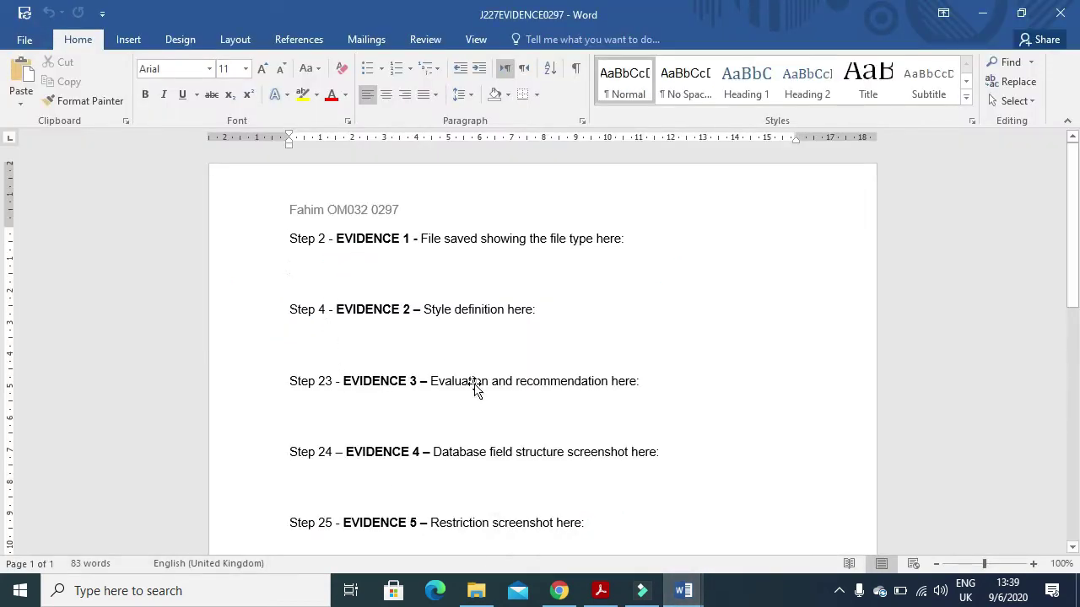
- Paste the p22 2017 folder screenshot below Step 2, crop it to the file list, and enlarge it
{"action": "key", "text": "ctrl+v"}
{"action": "left_click", "coordinate": [476, 42]}
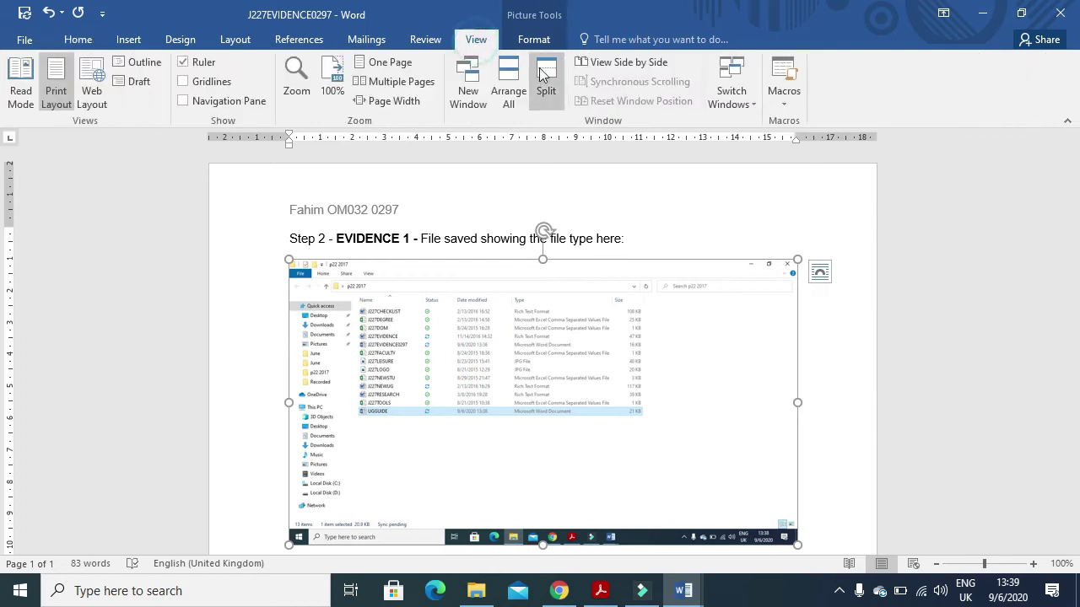
{"action": "left_click", "coordinate": [533, 40]}
{"action": "left_click", "coordinate": [893, 68]}
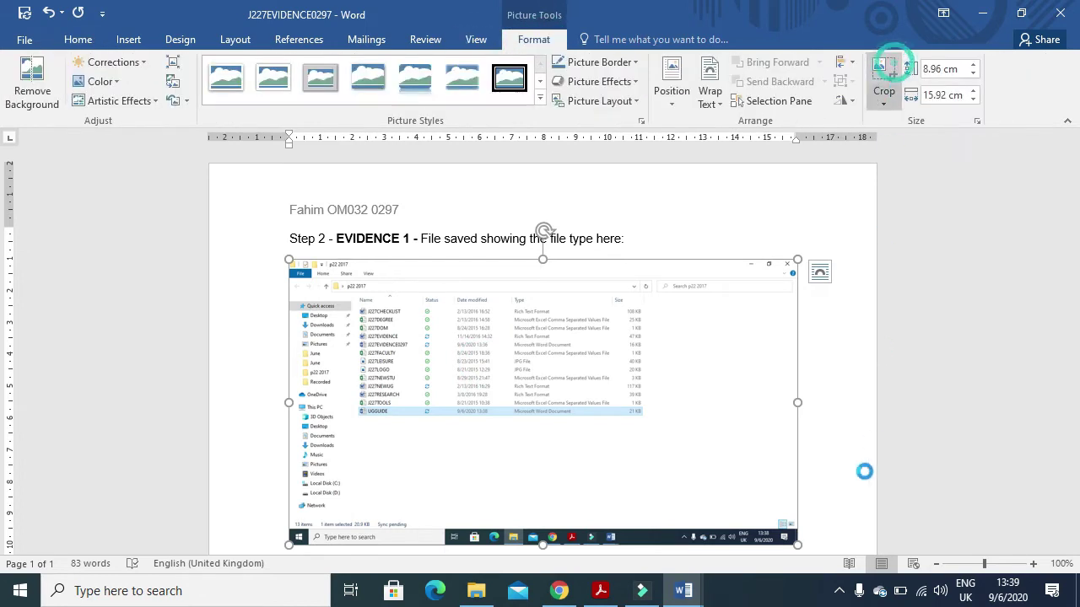
{"action": "left_click_drag", "start_coordinate": [795, 538], "coordinate": [646, 424]}
{"action": "left_click_drag", "start_coordinate": [292, 266], "coordinate": [336, 285]}
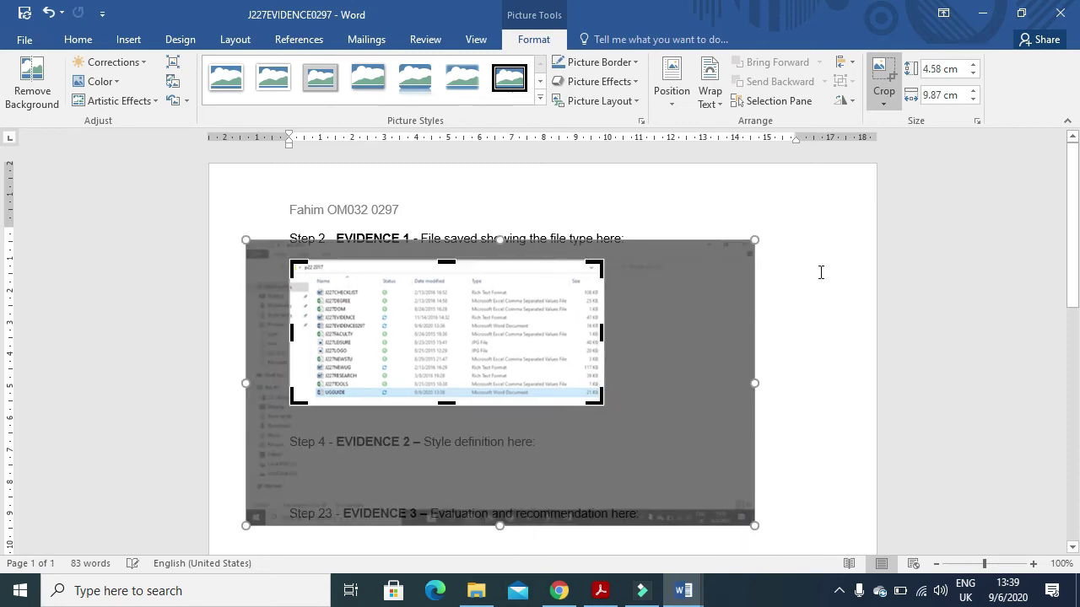
{"action": "left_click", "coordinate": [824, 271]}
{"action": "left_click", "coordinate": [516, 330]}
{"action": "left_click_drag", "start_coordinate": [604, 406], "coordinate": [813, 460]}
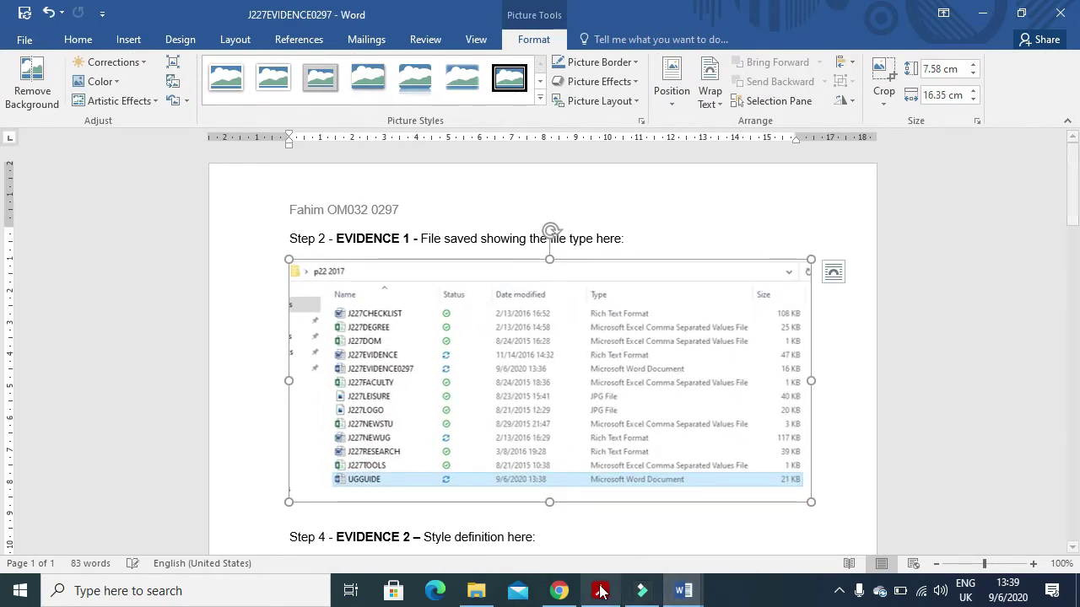
{"action": "left_click", "coordinate": [601, 591]}
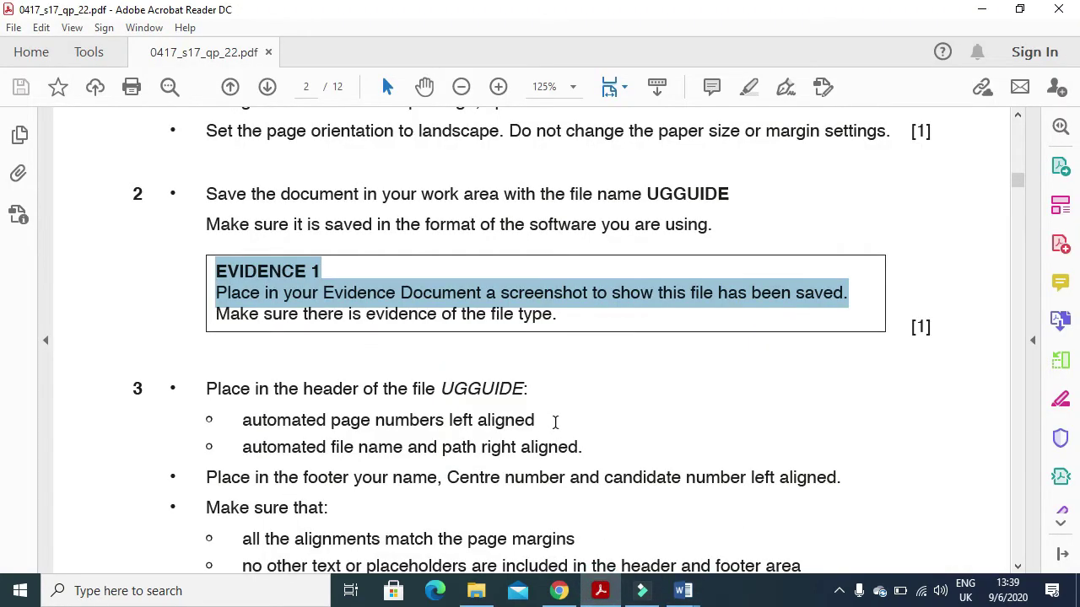
- Read question 3's header requirements for page numbers and the file name with path
{"action": "scroll", "coordinate": [551, 417], "scroll_direction": "down", "scroll_amount": 3}
{"action": "left_click_drag", "start_coordinate": [204, 268], "coordinate": [478, 279]}
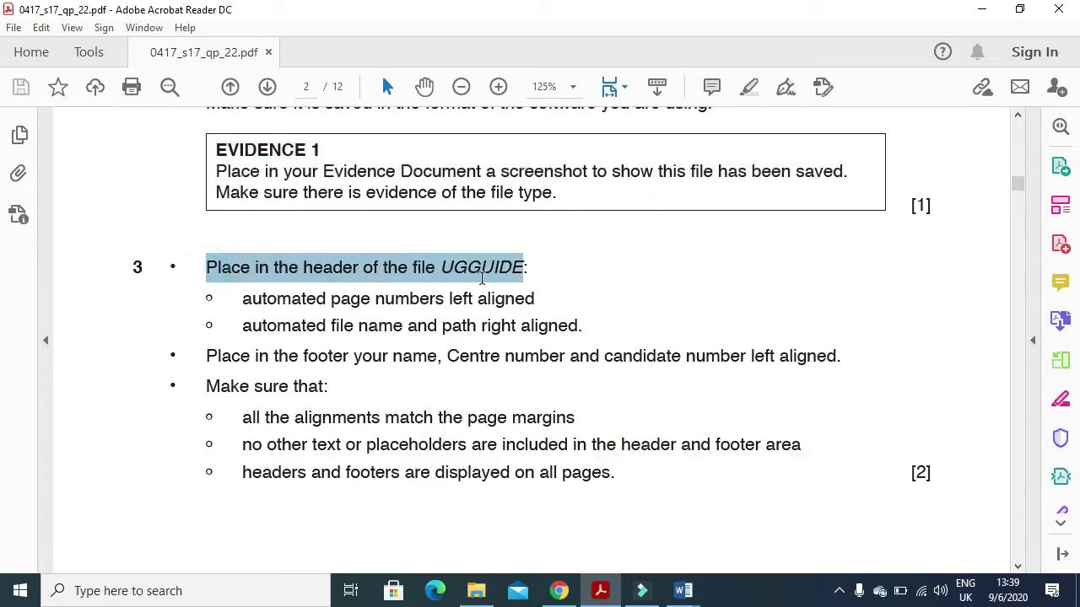
{"action": "mouse_move", "coordinate": [242, 299]}
{"action": "left_mouse_down"}
{"action": "mouse_move", "coordinate": [417, 312]}
{"action": "mouse_move", "coordinate": [545, 302]}
{"action": "left_mouse_up"}
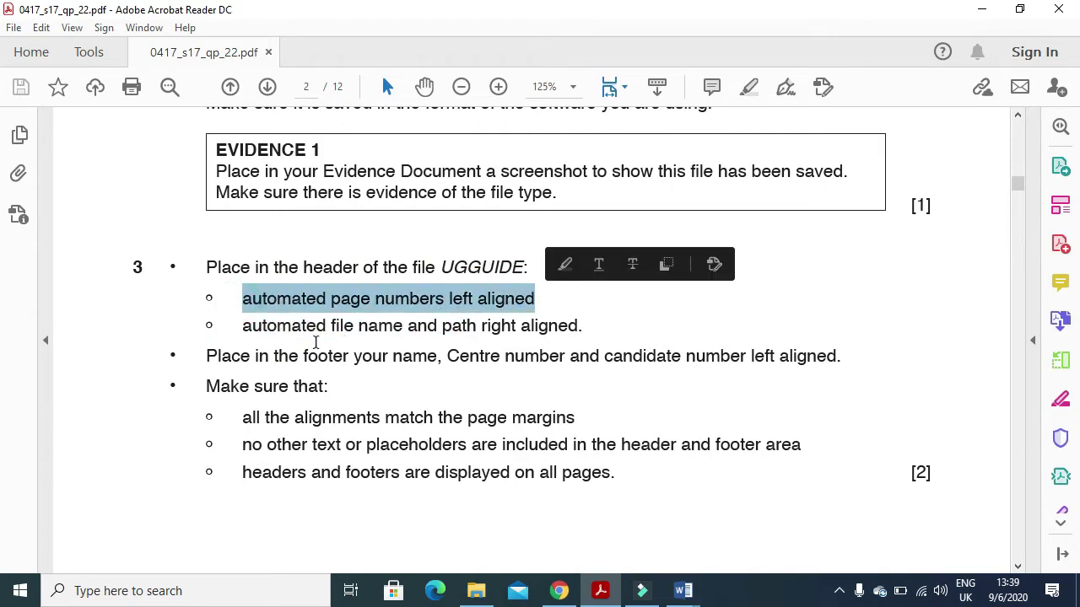
{"action": "left_click_drag", "start_coordinate": [245, 325], "coordinate": [577, 328]}
{"action": "key", "text": "alt+Tab"}
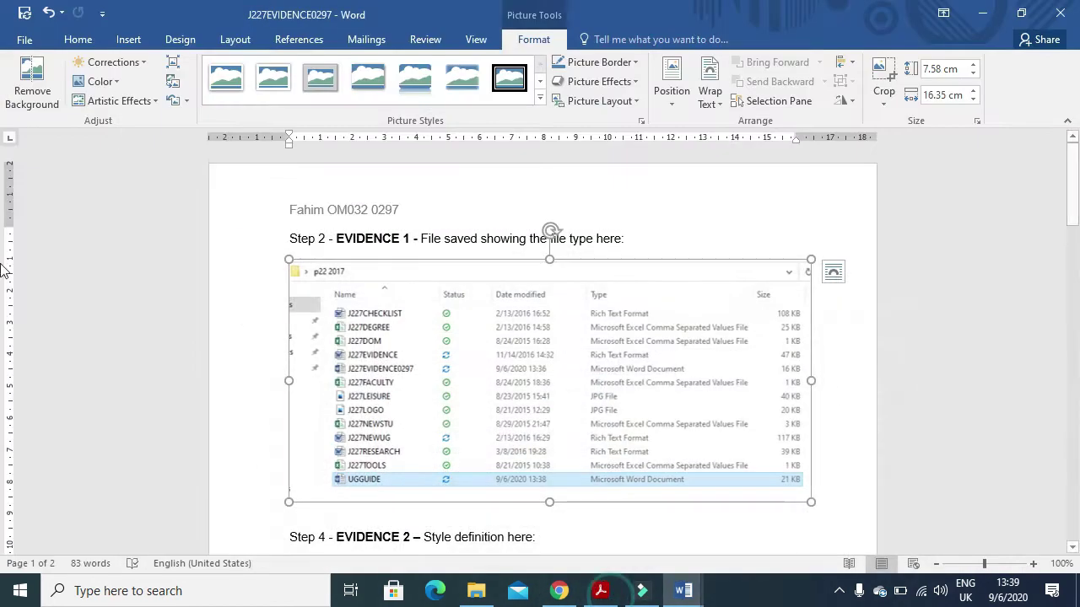
- Insert a Blank (Three Columns) header with a plain page number at the left
{"action": "mouse_move", "coordinate": [685, 588]}
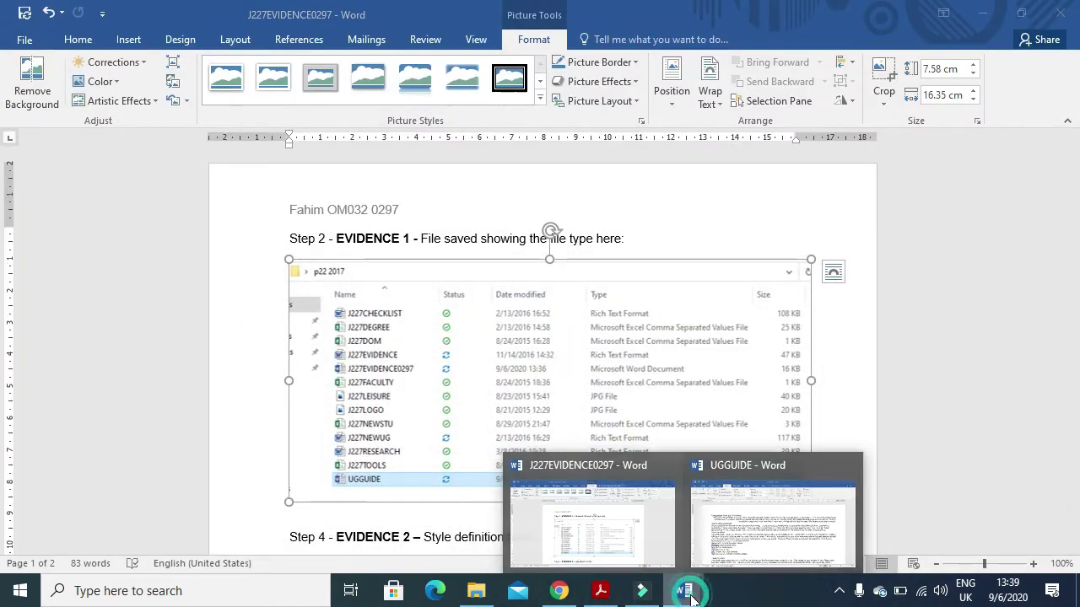
{"action": "left_click", "coordinate": [747, 509]}
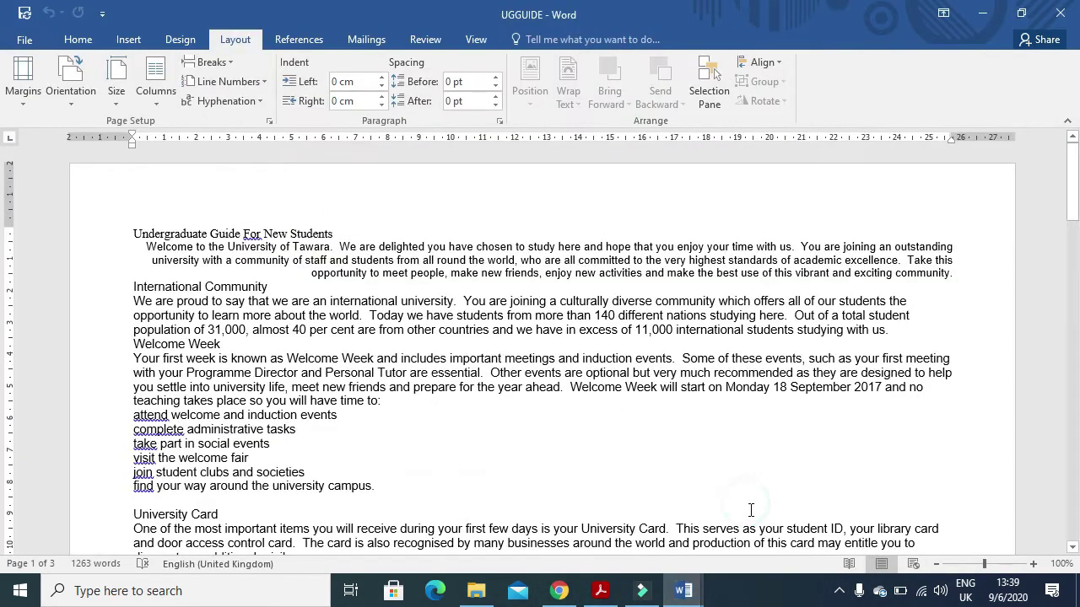
{"action": "left_click", "coordinate": [118, 39]}
{"action": "left_click", "coordinate": [739, 63]}
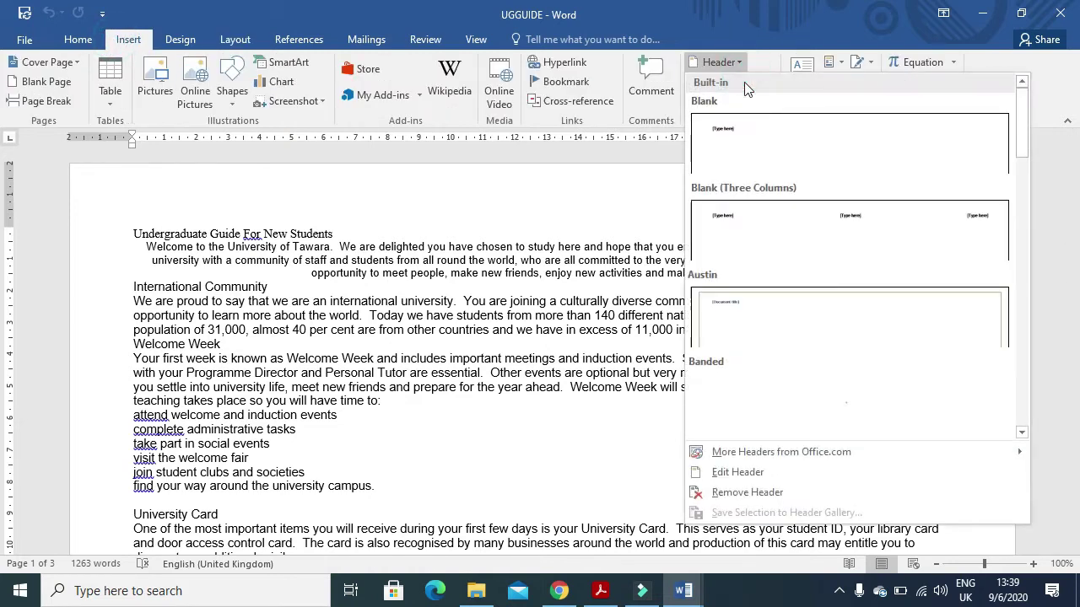
{"action": "left_click", "coordinate": [757, 242]}
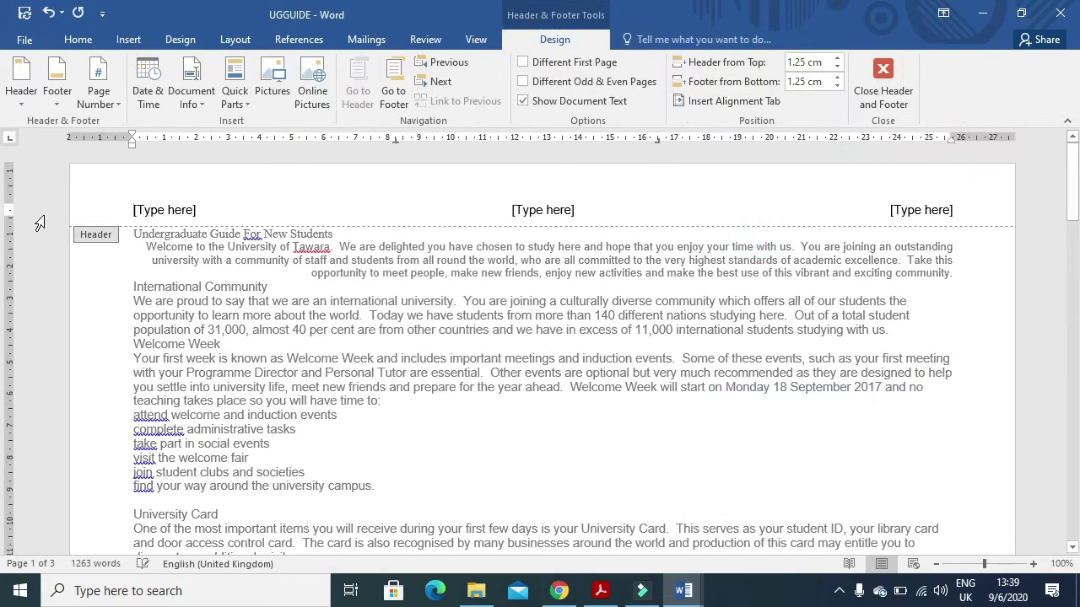
{"action": "left_click", "coordinate": [174, 208]}
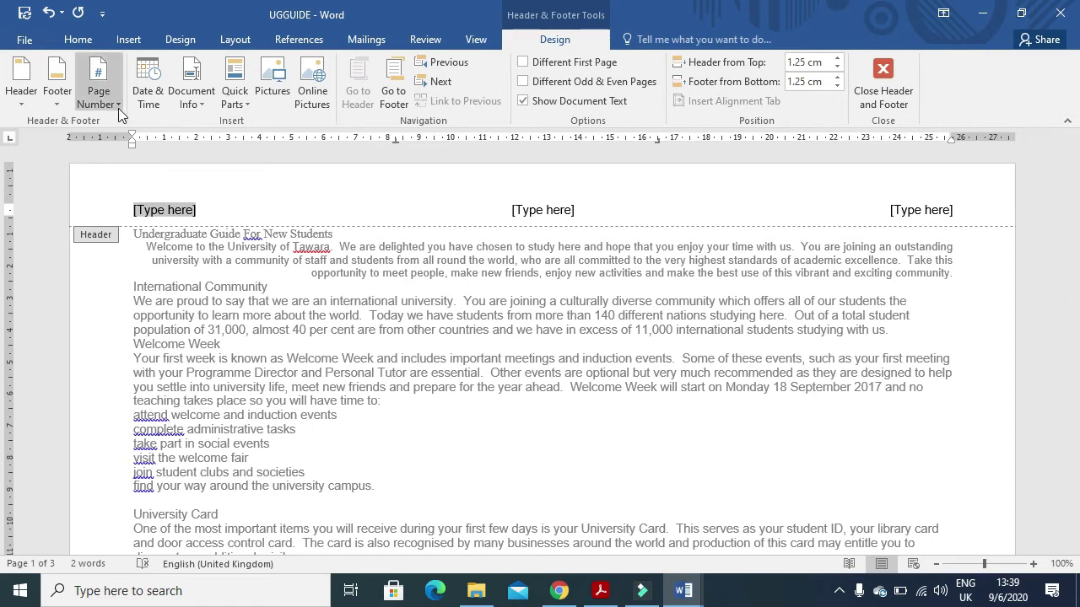
{"action": "left_click", "coordinate": [99, 93]}
{"action": "mouse_move", "coordinate": [140, 183]}
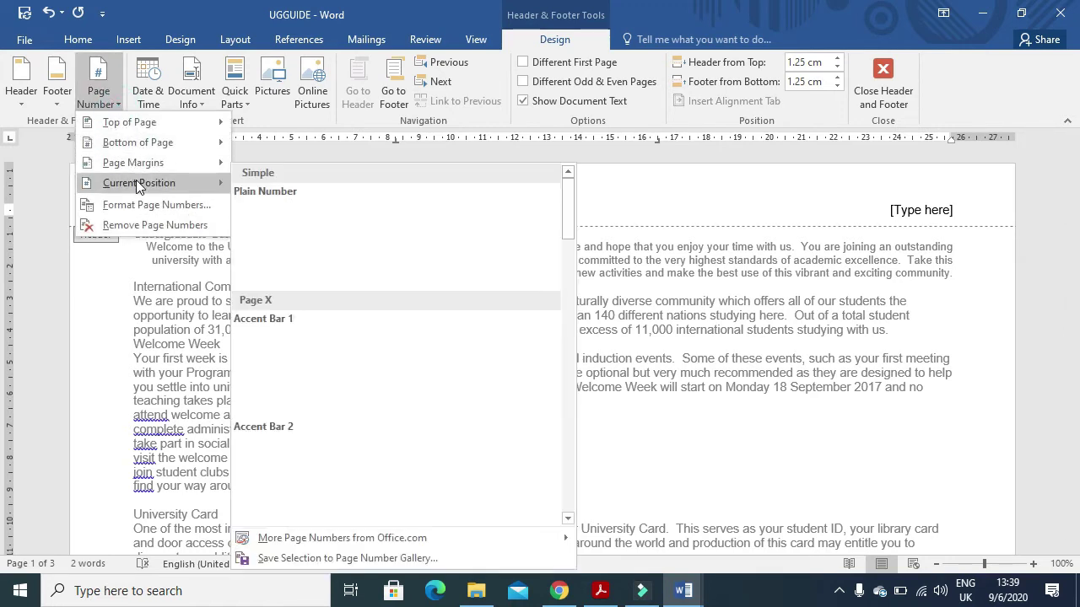
{"action": "left_click", "coordinate": [311, 244]}
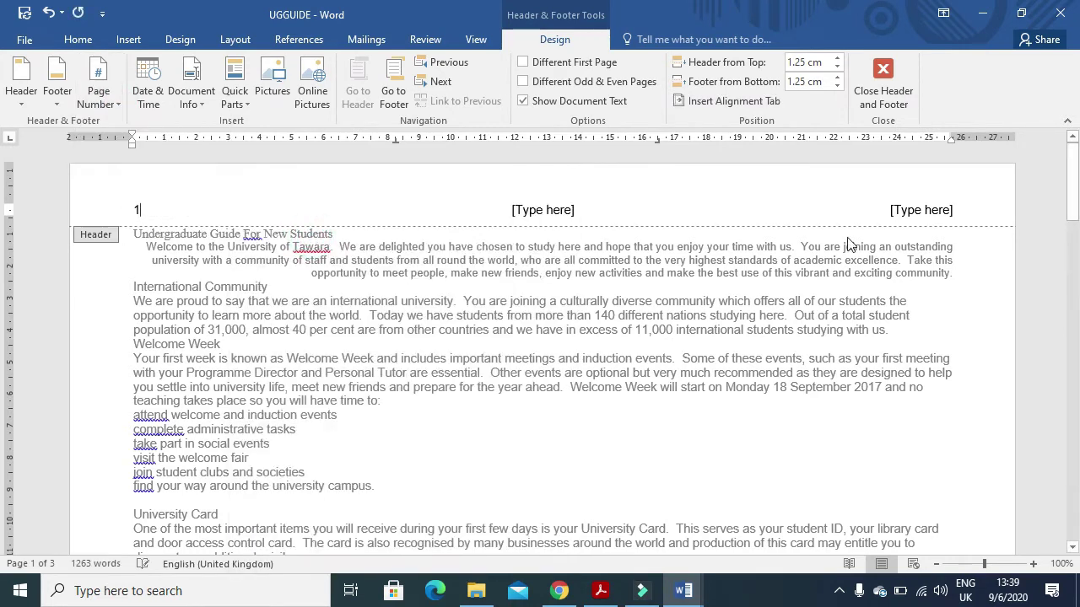
- Put a FileName field including the folder path in the right header placeholder
{"action": "left_click", "coordinate": [918, 212]}
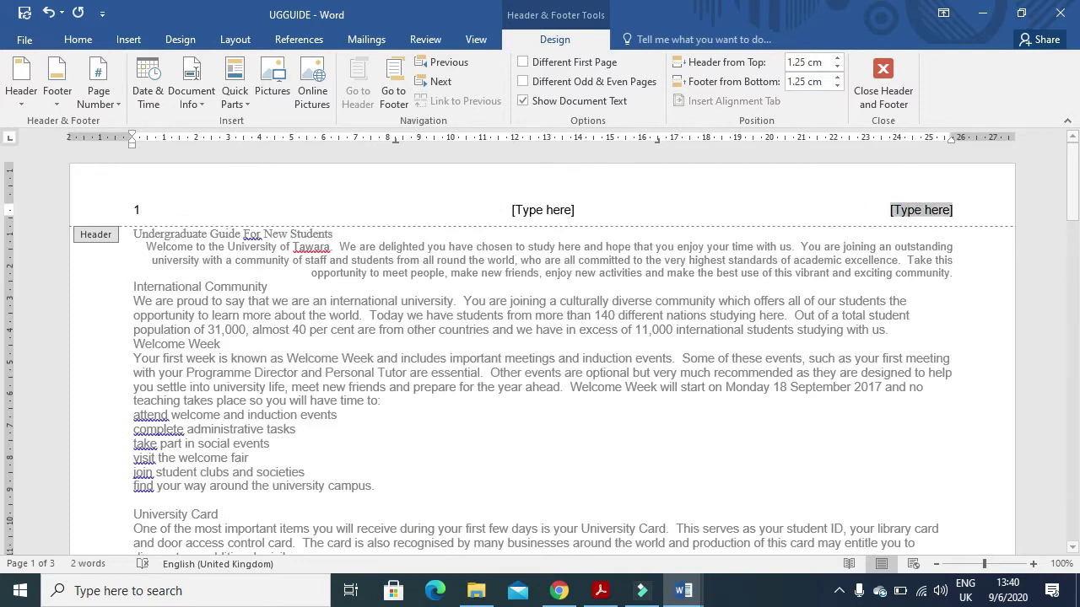
{"action": "left_click", "coordinate": [601, 591]}
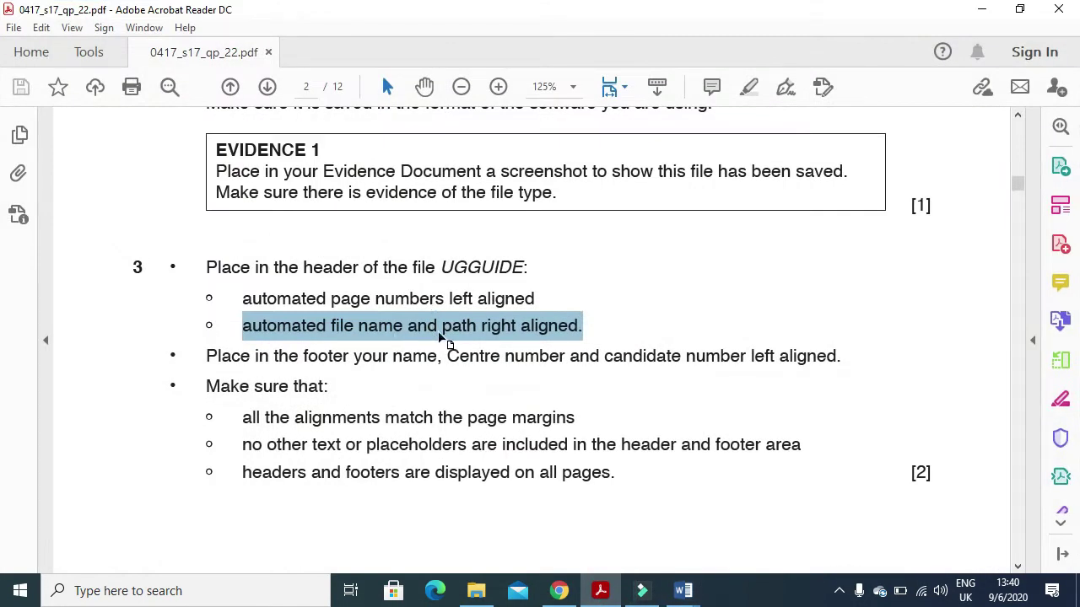
{"action": "left_click", "coordinate": [602, 591]}
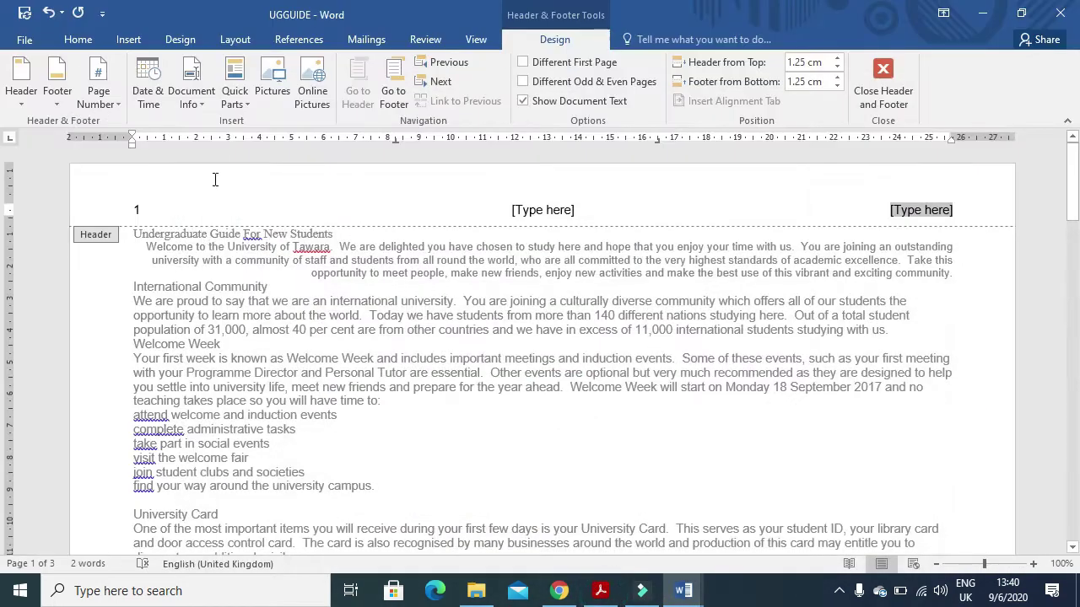
{"action": "left_click", "coordinate": [244, 104]}
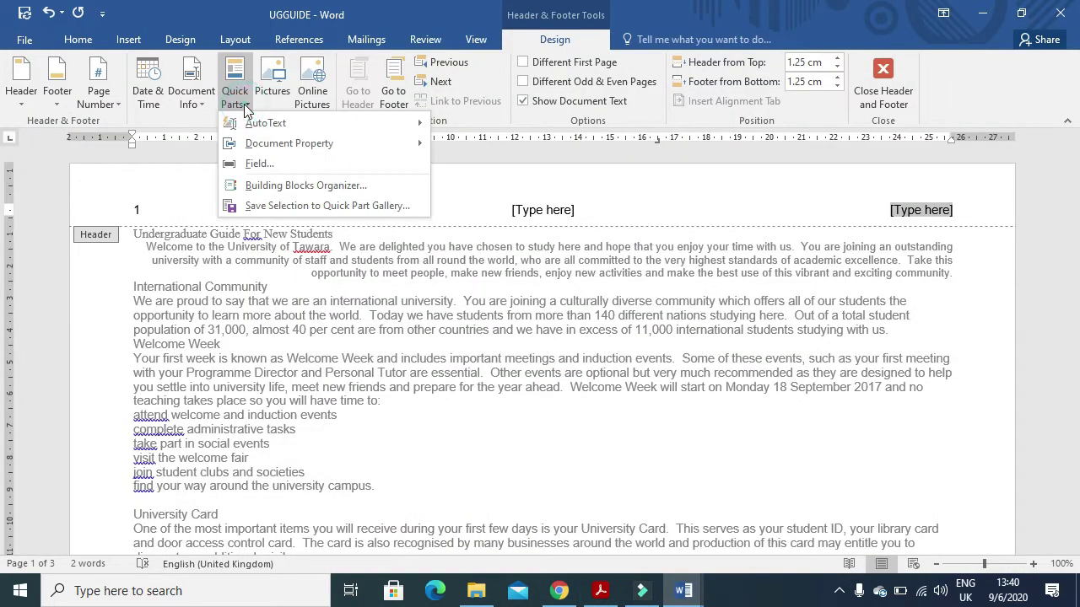
{"action": "left_click", "coordinate": [258, 165]}
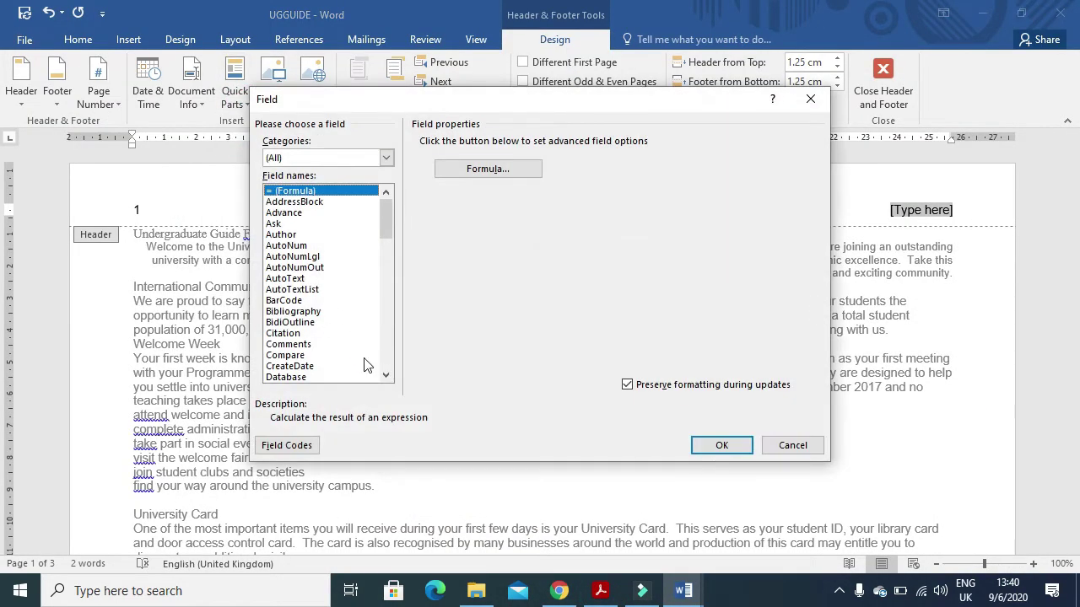
{"action": "left_click", "coordinate": [387, 375]}
{"action": "left_click", "coordinate": [386, 375]}
{"action": "left_click", "coordinate": [386, 376]}
{"action": "left_click", "coordinate": [386, 376]}
{"action": "left_click", "coordinate": [387, 376]}
{"action": "left_click", "coordinate": [386, 375]}
{"action": "left_click", "coordinate": [386, 375]}
{"action": "left_click", "coordinate": [287, 366]}
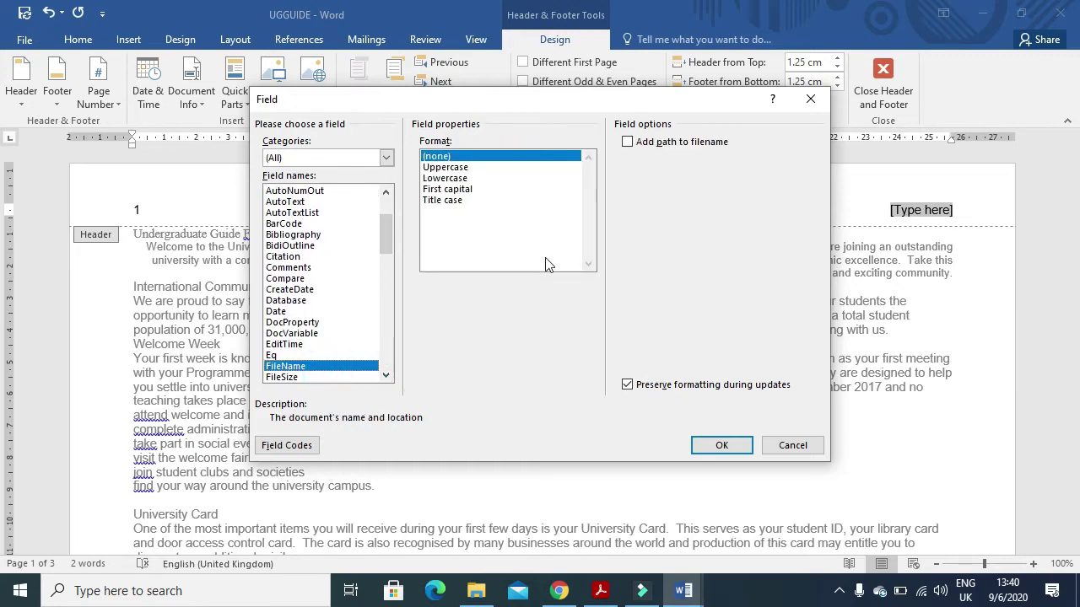
{"action": "left_click", "coordinate": [627, 143]}
{"action": "left_click", "coordinate": [720, 445]}
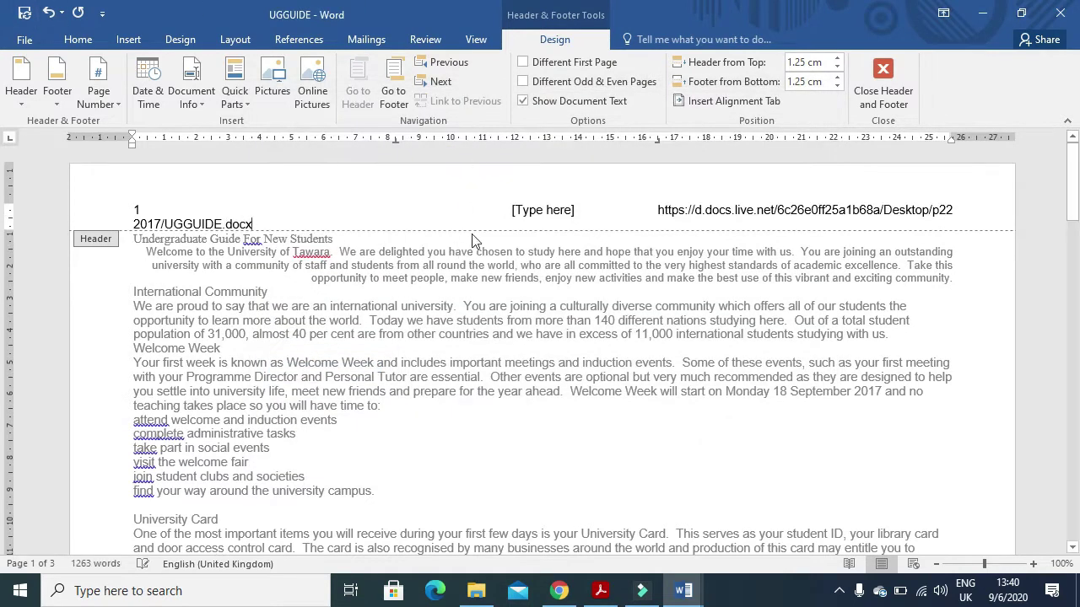
- Delete the unused middle header placeholder and close the header
{"action": "left_click", "coordinate": [536, 212]}
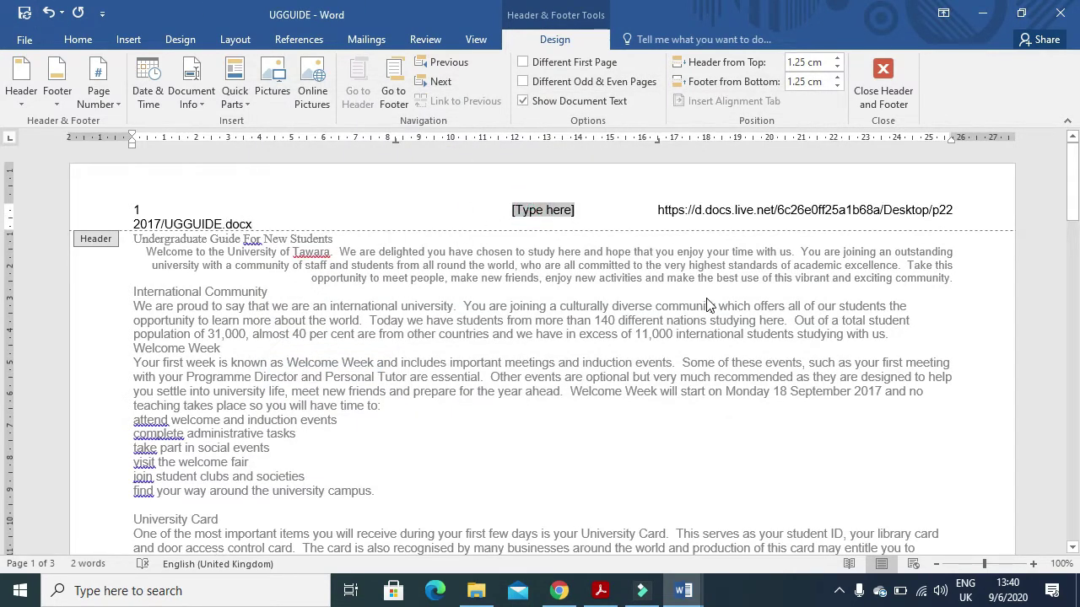
{"action": "key", "text": "Delete"}
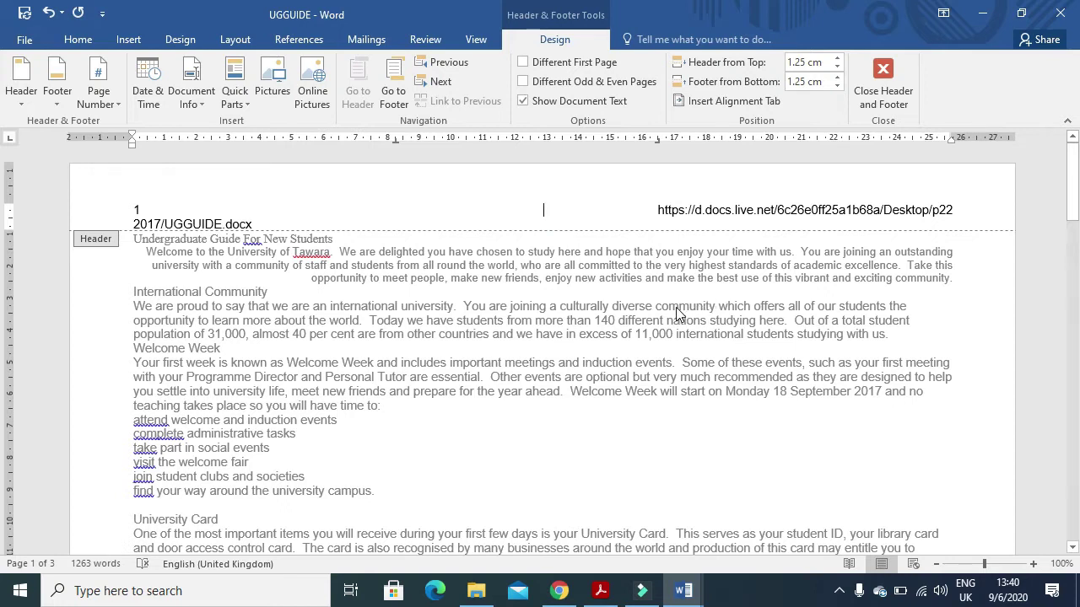
{"action": "left_click", "coordinate": [883, 80]}
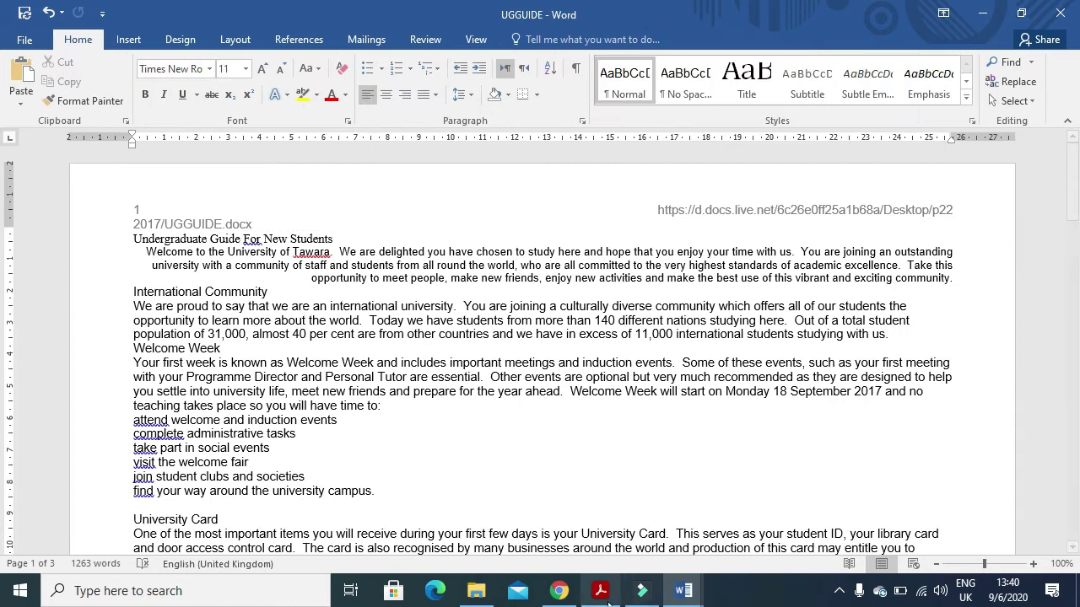
{"action": "left_click", "coordinate": [601, 590]}
- Add a Blank footer containing the candidate's name, centre number and candidate number
{"action": "scroll", "coordinate": [432, 450], "scroll_direction": "down", "scroll_amount": 1}
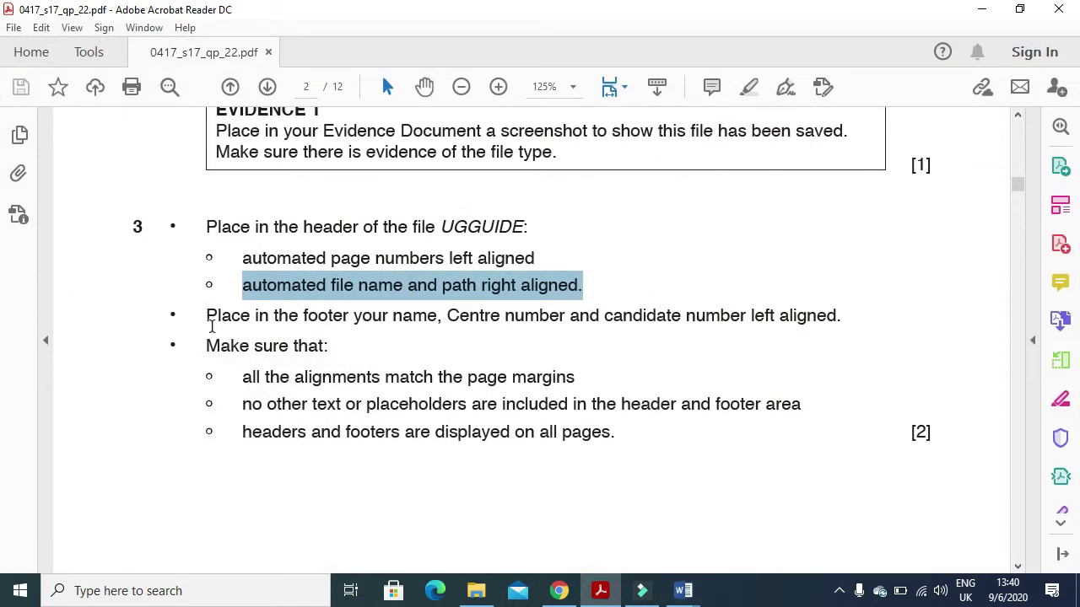
{"action": "left_click_drag", "start_coordinate": [204, 318], "coordinate": [822, 321]}
{"action": "left_click", "coordinate": [601, 593]}
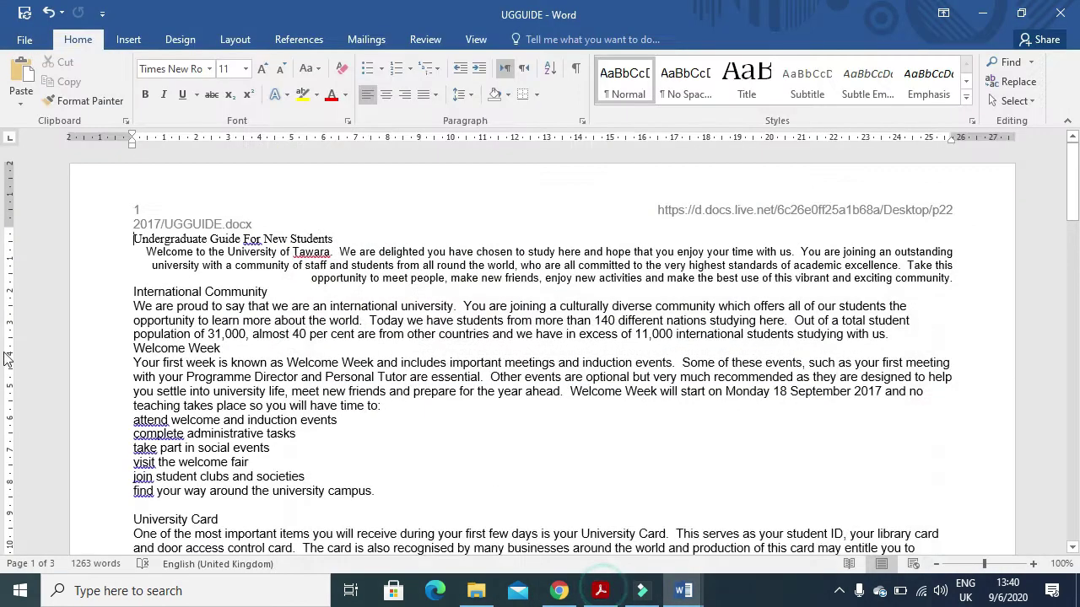
{"action": "left_click", "coordinate": [129, 40]}
{"action": "left_click", "coordinate": [738, 82]}
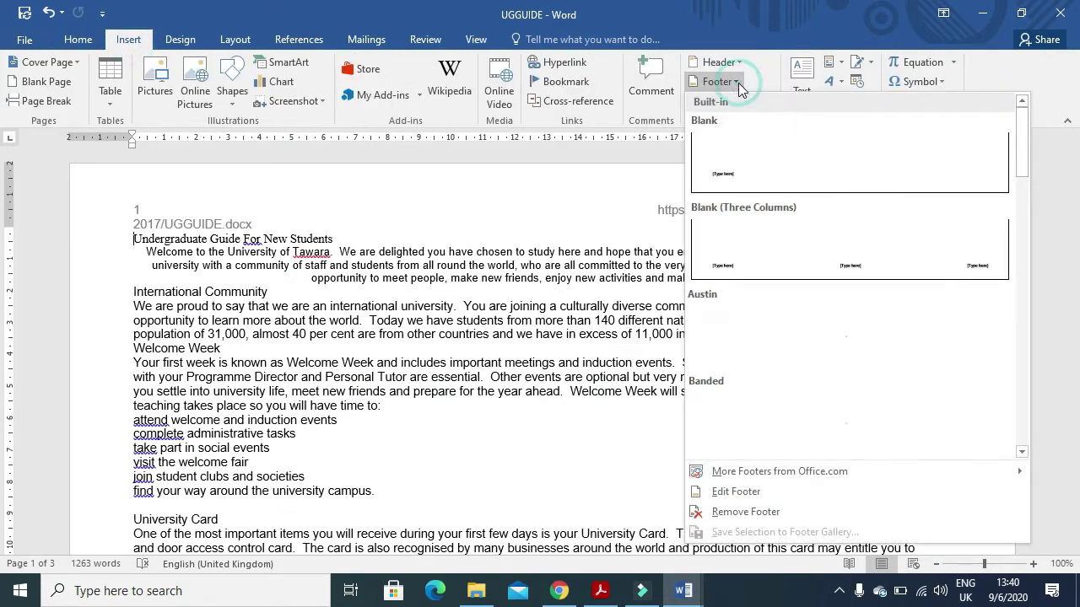
{"action": "left_click", "coordinate": [727, 175]}
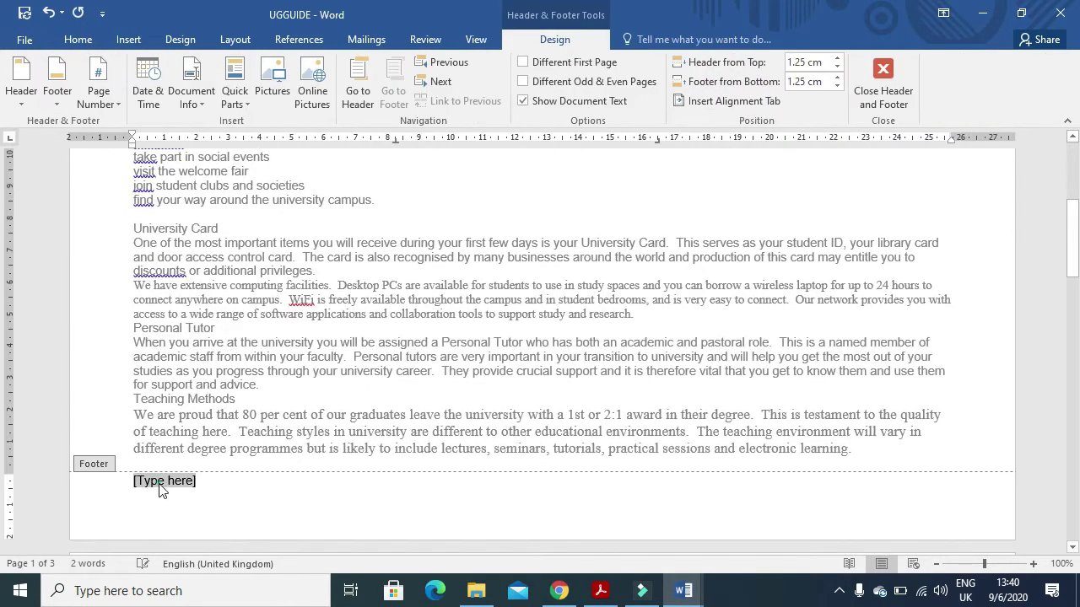
{"action": "type", "text": "f"}
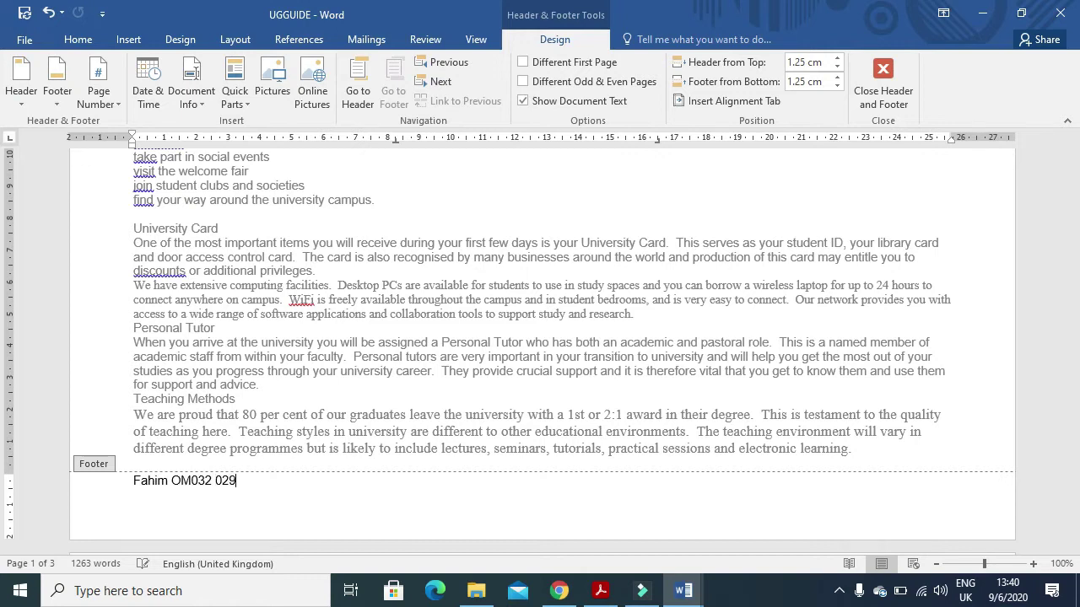
{"action": "left_click", "coordinate": [882, 69]}
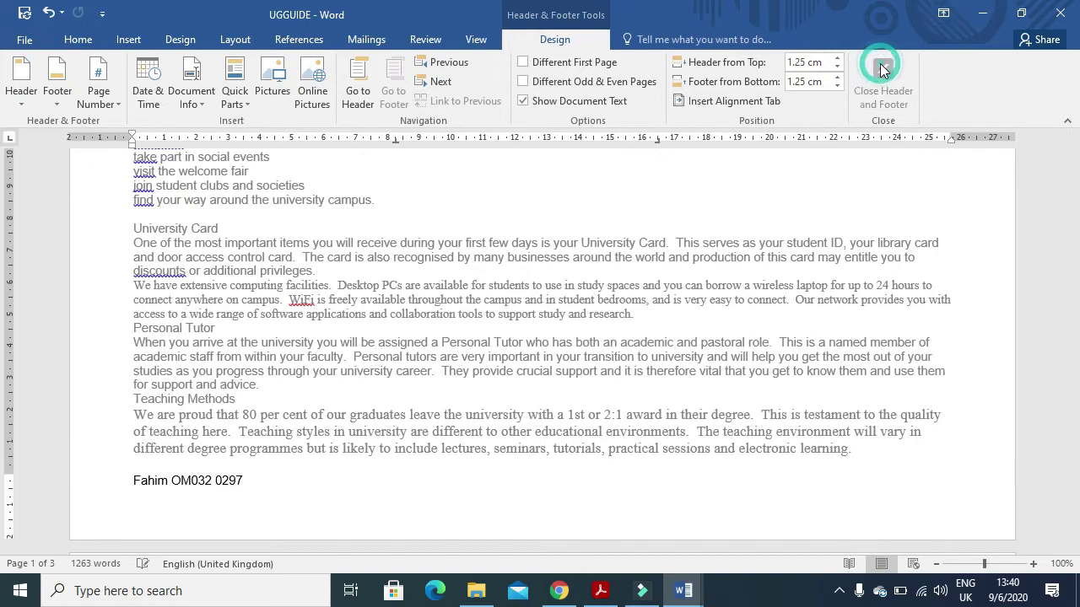
- Check the exam paper's requirement that no extra placeholders remain
{"action": "left_click", "coordinate": [601, 591]}
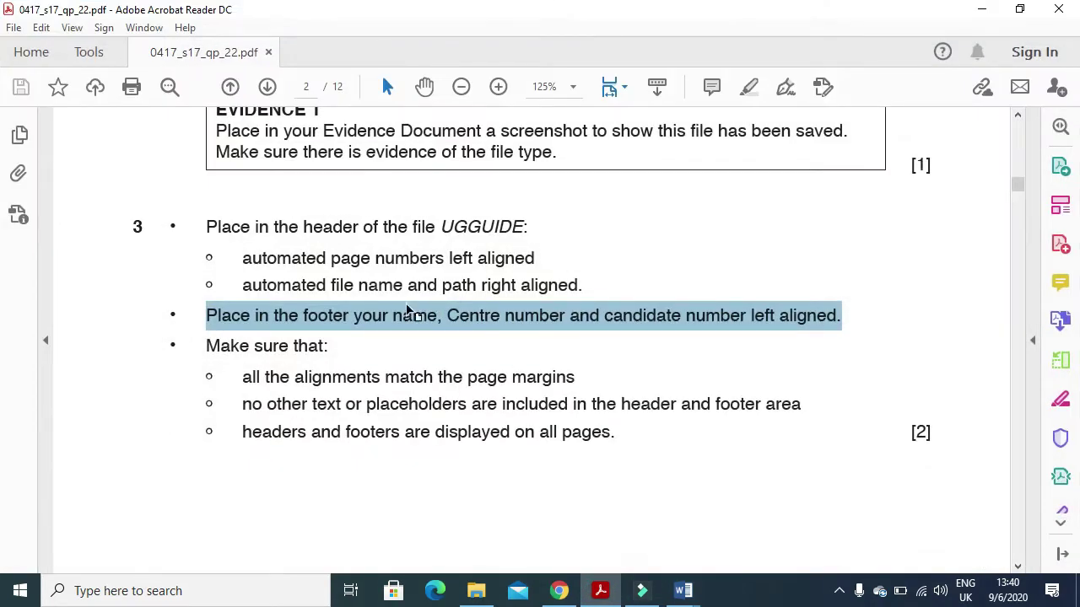
{"action": "scroll", "coordinate": [271, 270], "scroll_direction": "down", "scroll_amount": 3}
{"action": "mouse_move", "coordinate": [242, 278]}
{"action": "left_mouse_down"}
{"action": "mouse_move", "coordinate": [241, 266]}
{"action": "mouse_move", "coordinate": [309, 257]}
{"action": "mouse_move", "coordinate": [305, 288]}
{"action": "mouse_move", "coordinate": [453, 312]}
{"action": "mouse_move", "coordinate": [801, 291]}
{"action": "left_mouse_up"}
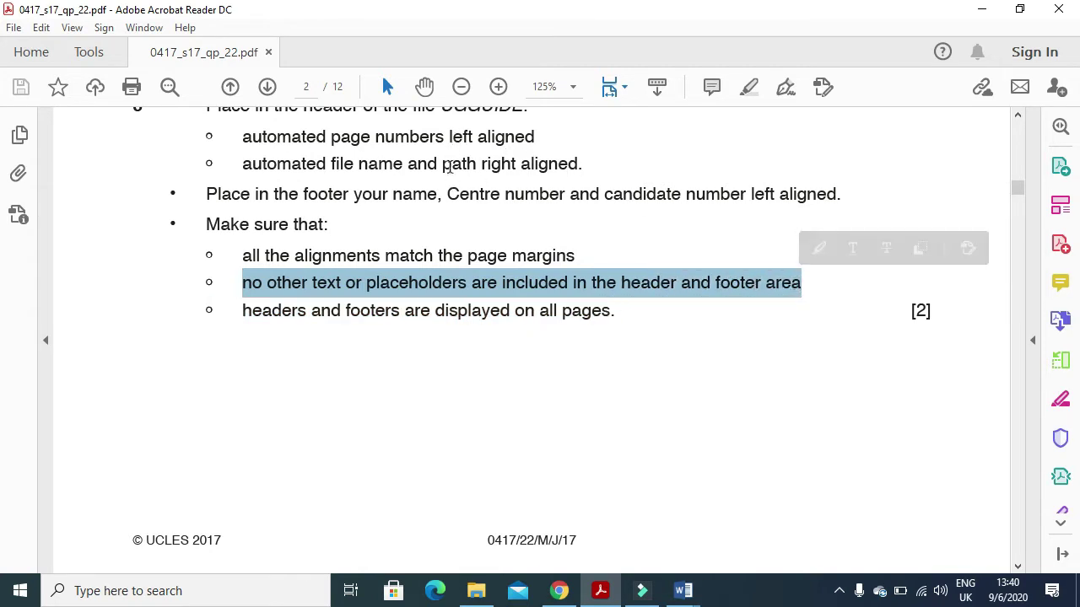
- Delete the extra tab before the header's FileName field so the path fits one right-aligned line
{"action": "left_click", "coordinate": [601, 590]}
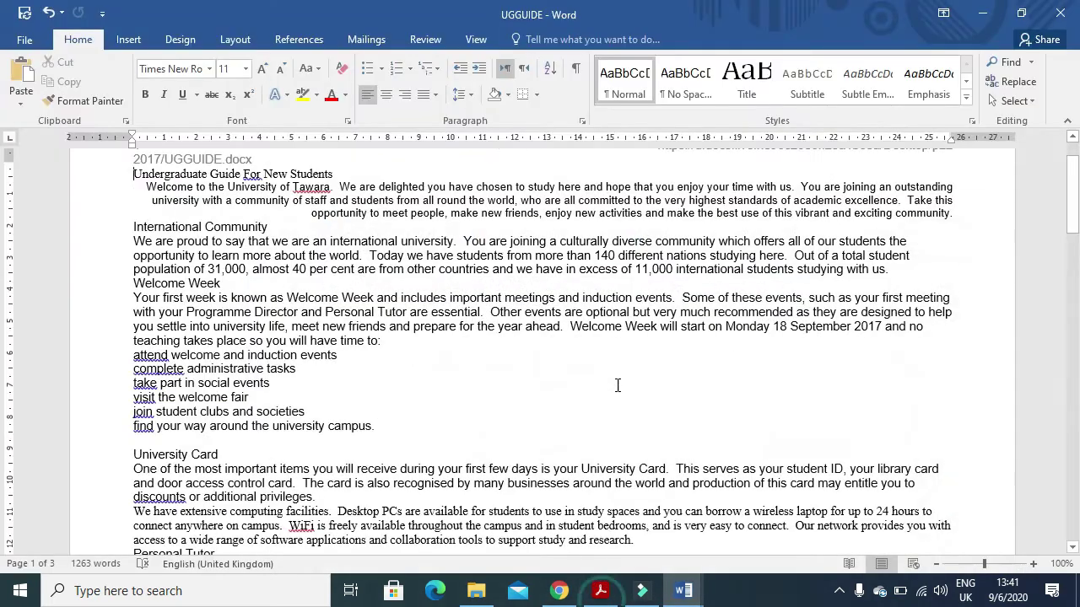
{"action": "scroll", "coordinate": [603, 356], "scroll_direction": "up", "scroll_amount": 2}
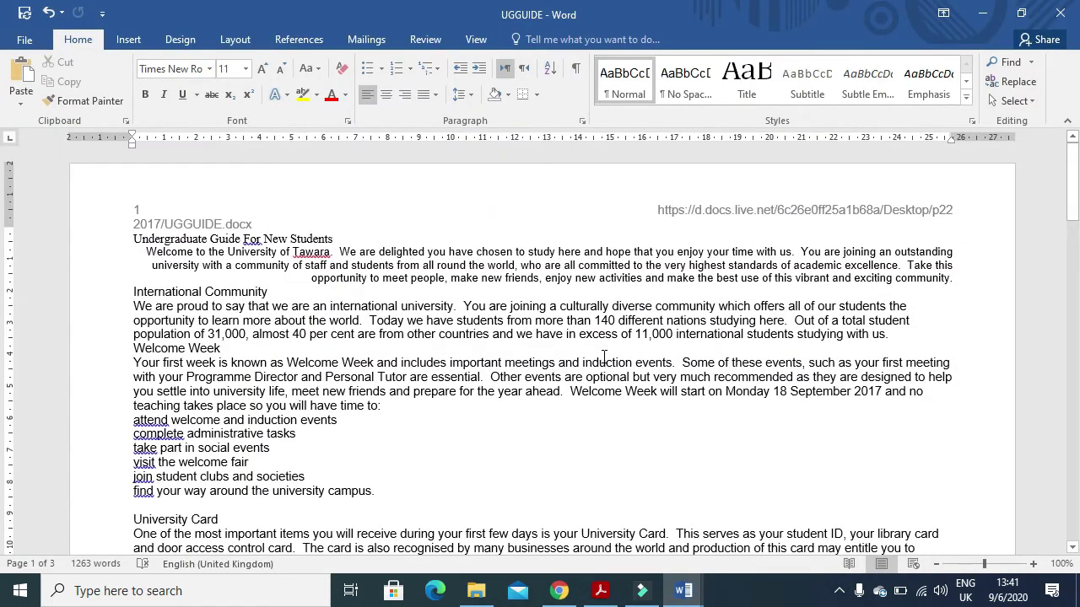
{"action": "double_click", "coordinate": [689, 216]}
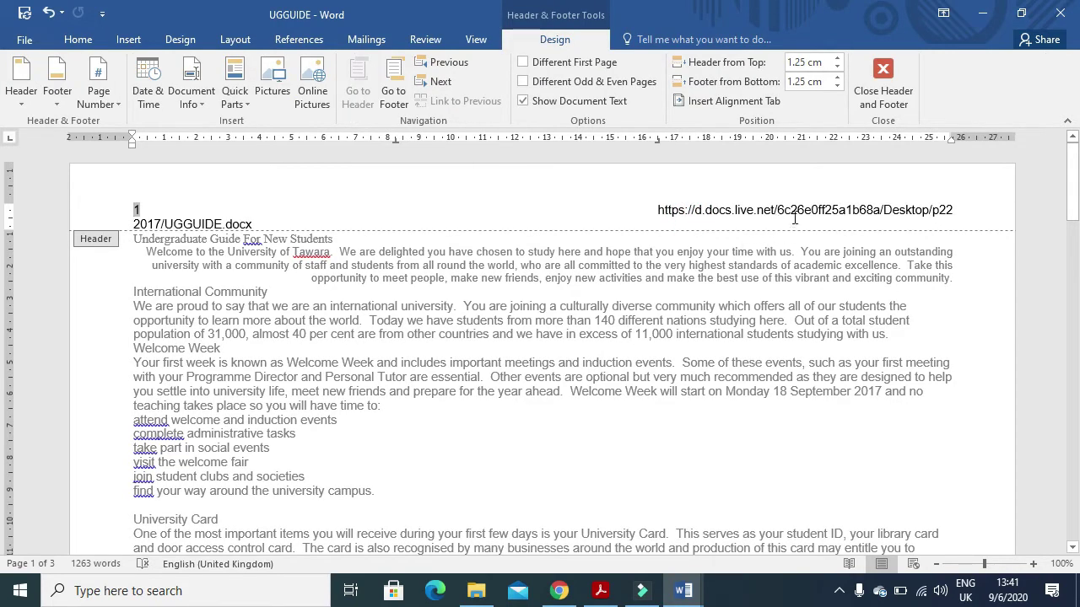
{"action": "left_click", "coordinate": [658, 211]}
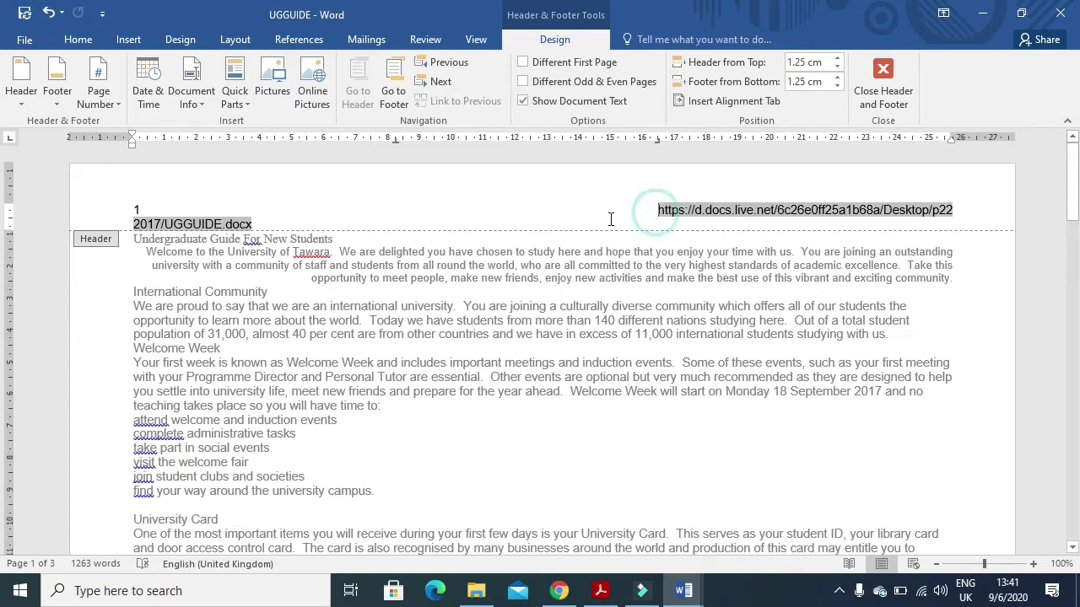
{"action": "left_click", "coordinate": [625, 196]}
{"action": "key", "text": "BackSpace"}
{"action": "key", "text": "BackSpace"}
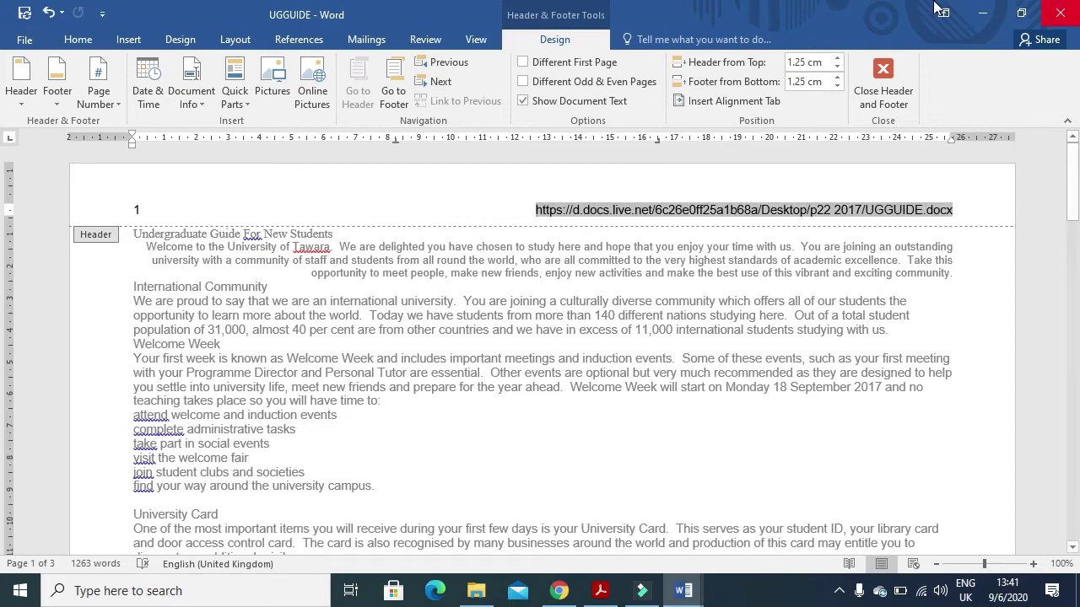
- Save UGGUIDE and scroll the exam paper on to question 4
{"action": "left_click", "coordinate": [25, 15]}
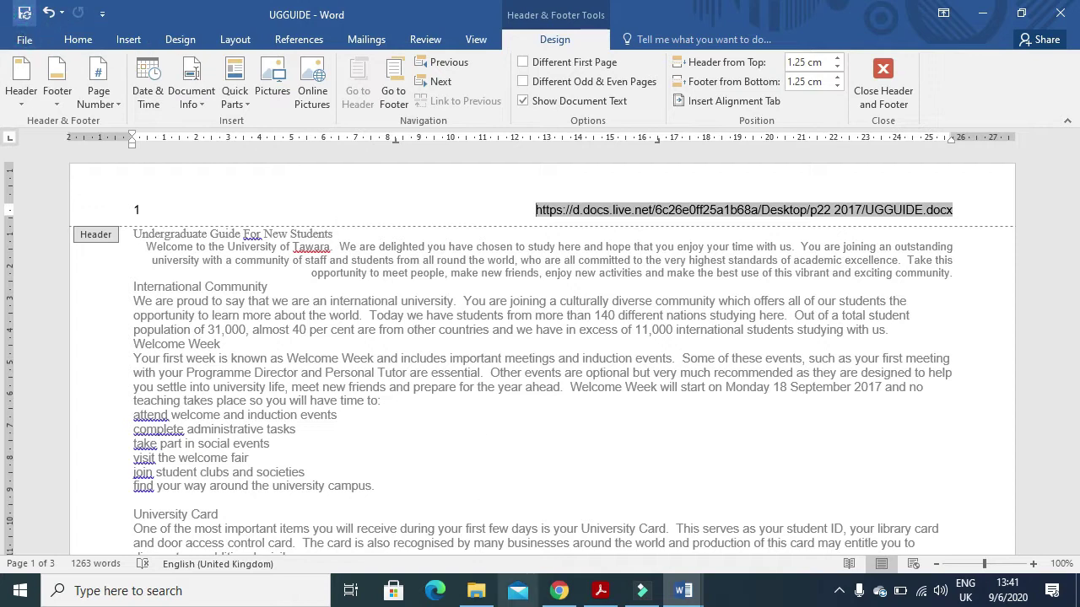
{"action": "left_click", "coordinate": [601, 591]}
{"action": "scroll", "coordinate": [507, 373], "scroll_direction": "down", "scroll_amount": 12}
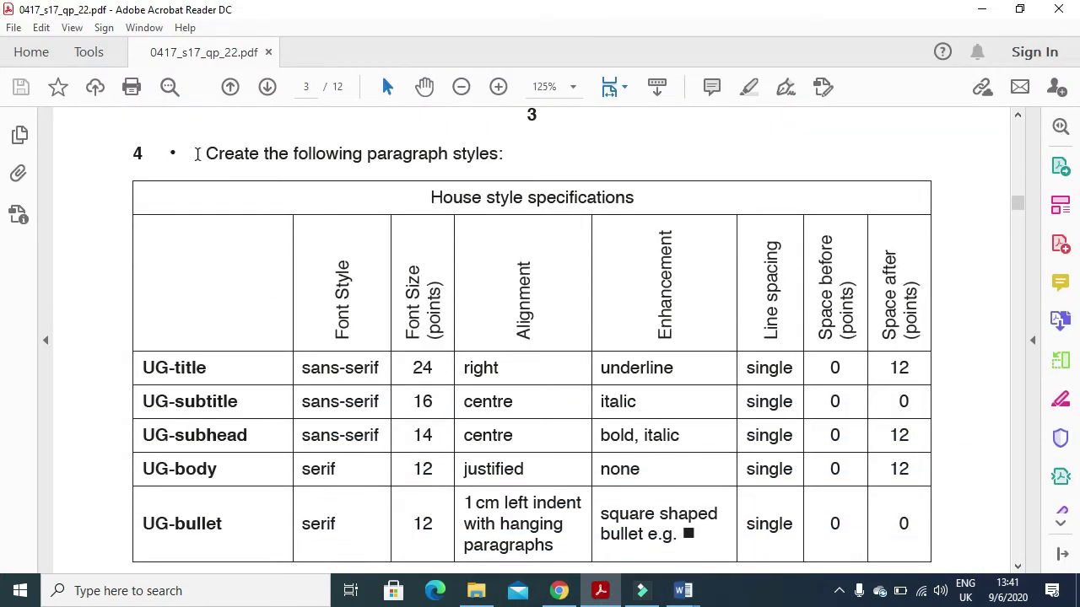
- Highlight the paragraph styles instruction and UG-title name, then close header editing in UGGUIDE
{"action": "left_click_drag", "start_coordinate": [199, 154], "coordinate": [481, 199]}
{"action": "left_click_drag", "start_coordinate": [211, 373], "coordinate": [140, 367]}
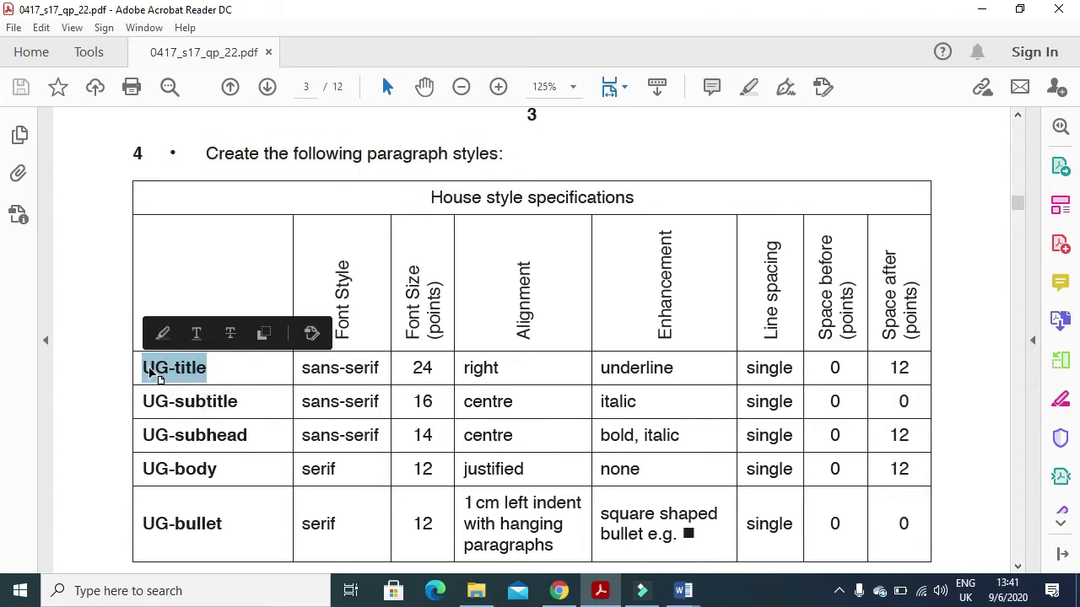
{"action": "key", "text": "alt+Tab"}
{"action": "left_click", "coordinate": [873, 97]}
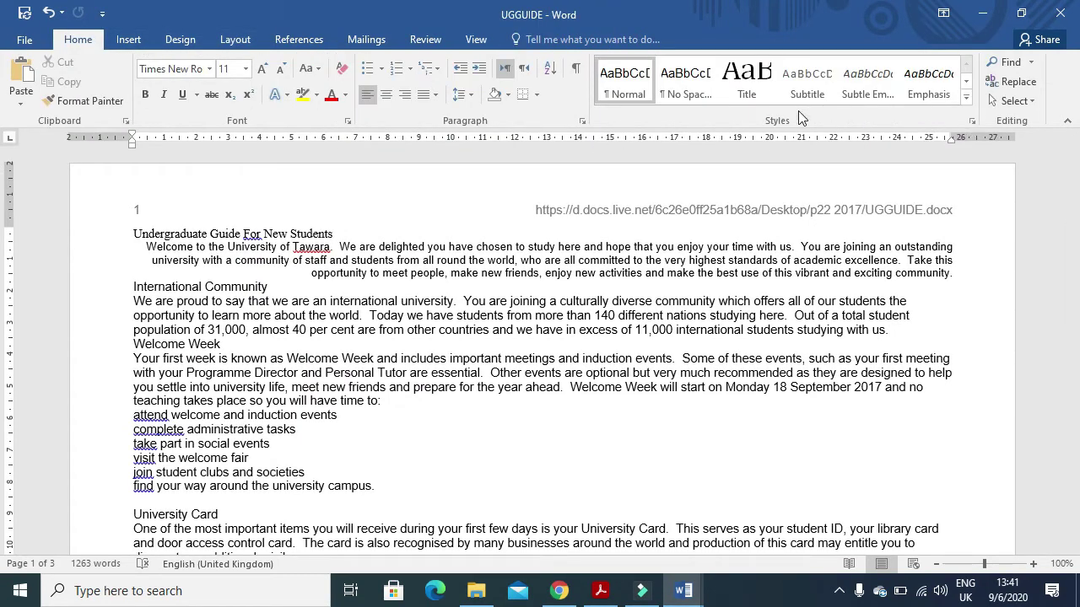
{"action": "left_click", "coordinate": [968, 103]}
- Start a new style from the title's formatting named UG-title
{"action": "left_click", "coordinate": [771, 161]}
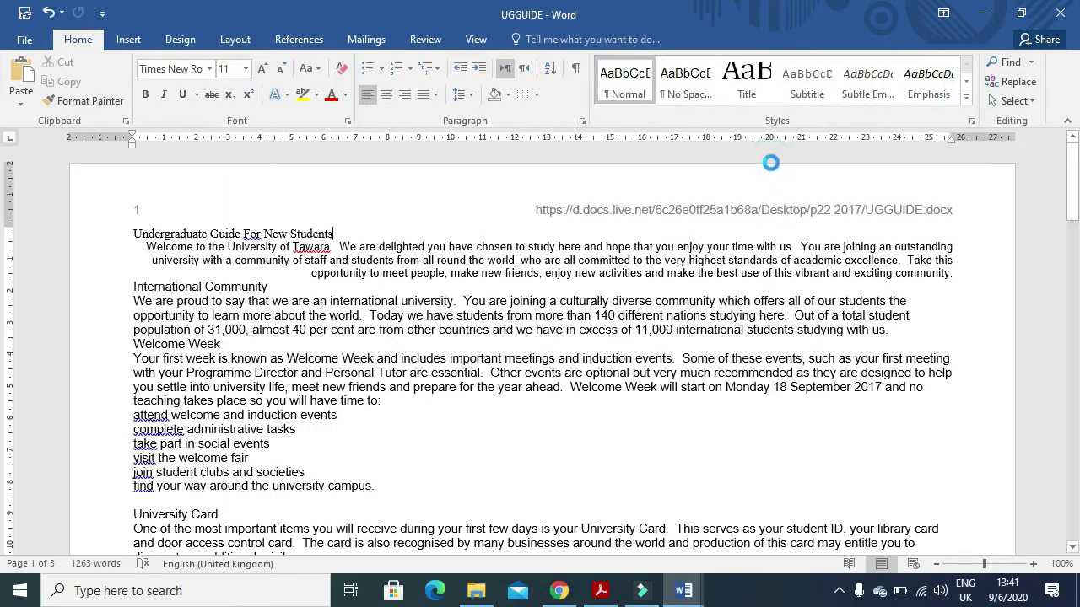
{"action": "type", "text": "UG-title"}
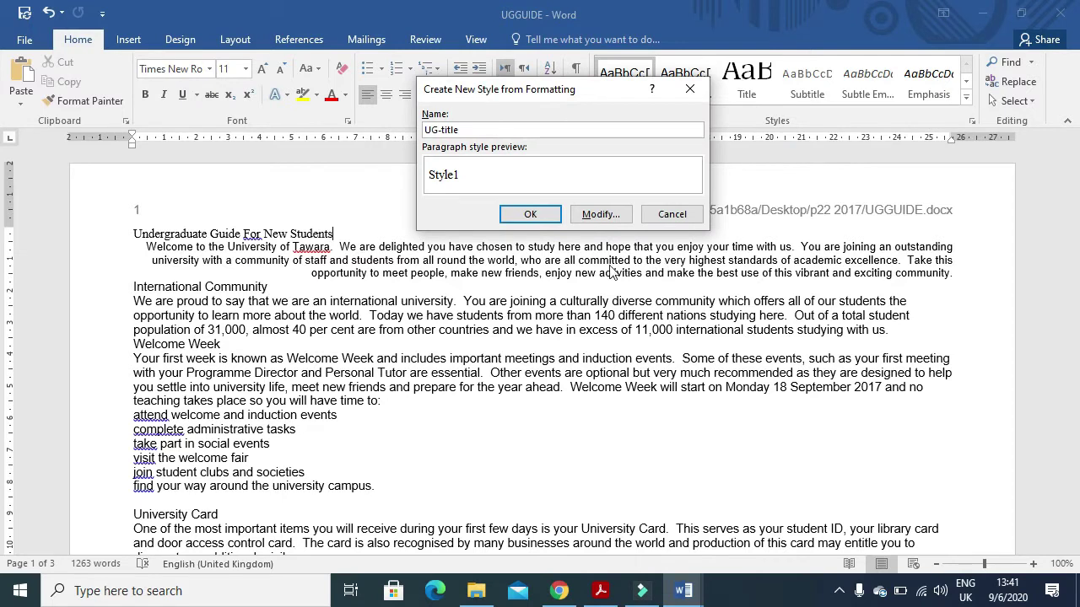
{"action": "left_click", "coordinate": [599, 214]}
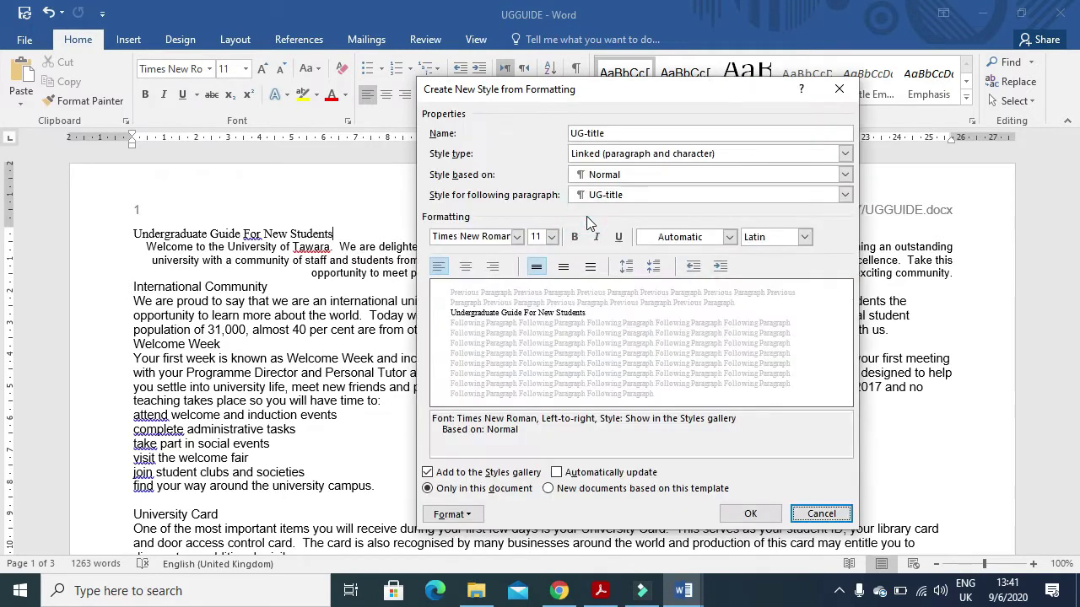
{"action": "key", "text": "alt+Tab"}
{"action": "left_click_drag", "start_coordinate": [299, 374], "coordinate": [497, 371]}
{"action": "key", "text": "alt+Tab"}
- Set the UG-title style to Arial 24 pt, right-aligned and underlined
{"action": "left_click", "coordinate": [516, 237]}
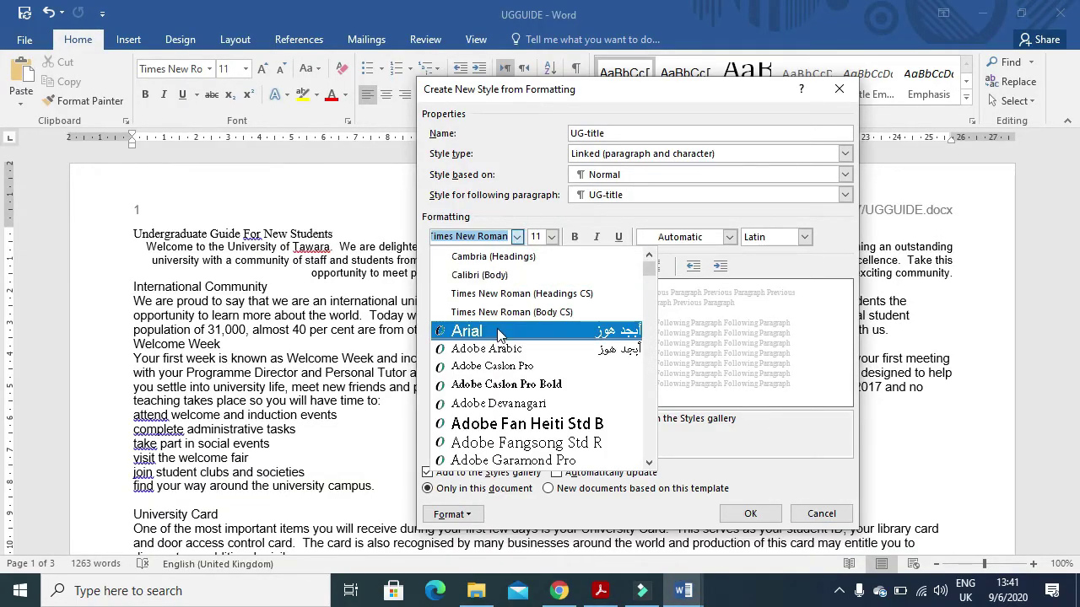
{"action": "left_click", "coordinate": [496, 333]}
{"action": "left_click", "coordinate": [550, 237]}
{"action": "left_click", "coordinate": [536, 341]}
{"action": "key", "text": "alt+Tab"}
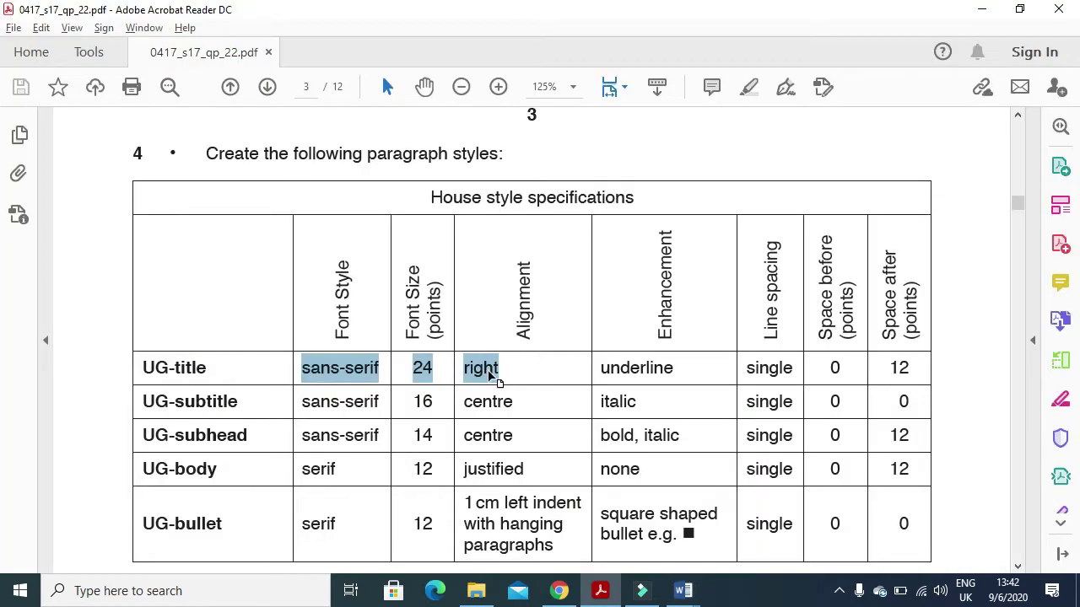
{"action": "key", "text": "alt+Tab"}
{"action": "left_click", "coordinate": [495, 268]}
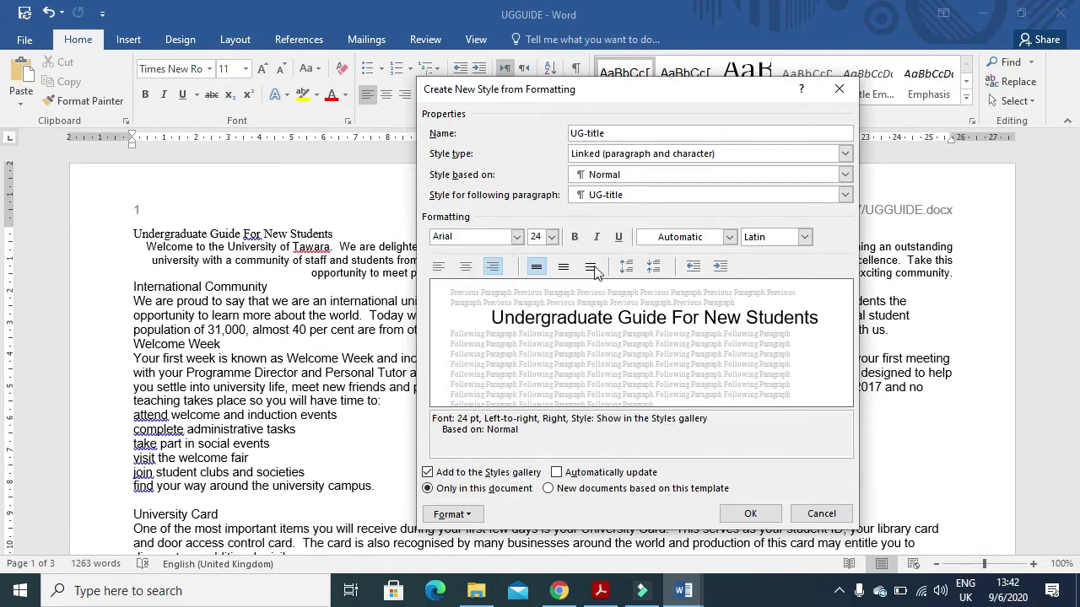
{"action": "left_click", "coordinate": [619, 240]}
- Give UG-title 12 pt spacing after and finish creating the style
{"action": "key", "text": "alt+Tab"}
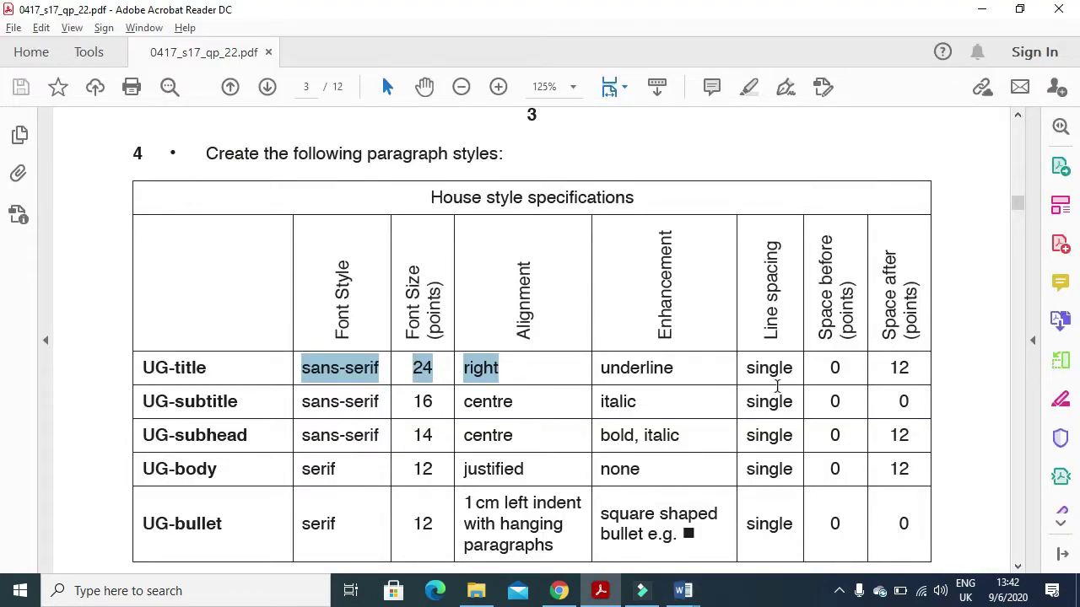
{"action": "left_click_drag", "start_coordinate": [915, 371], "coordinate": [767, 380]}
{"action": "key", "text": "alt+Tab"}
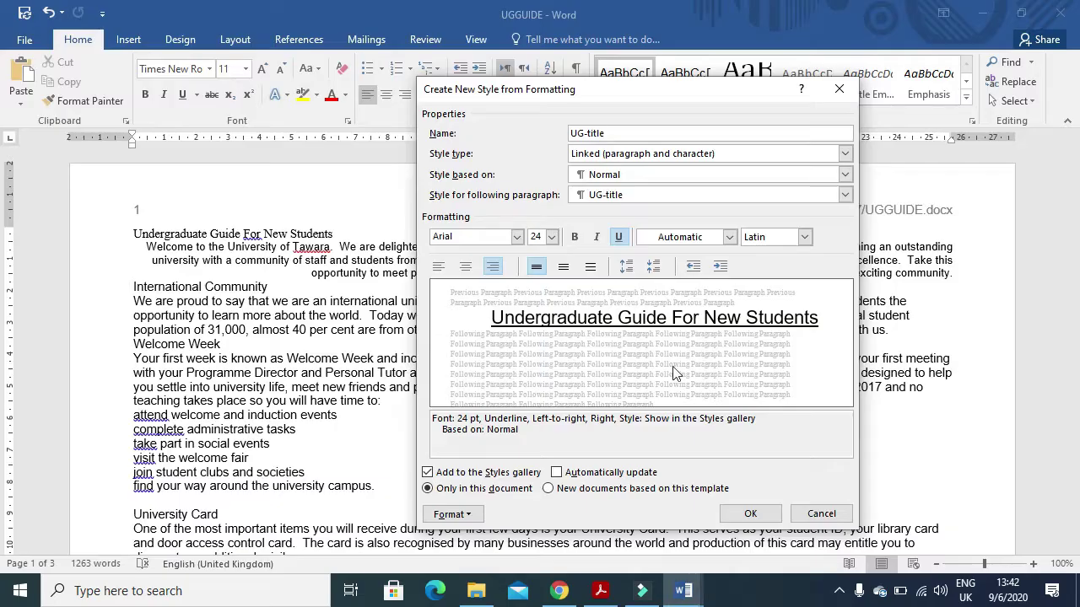
{"action": "left_click", "coordinate": [451, 514]}
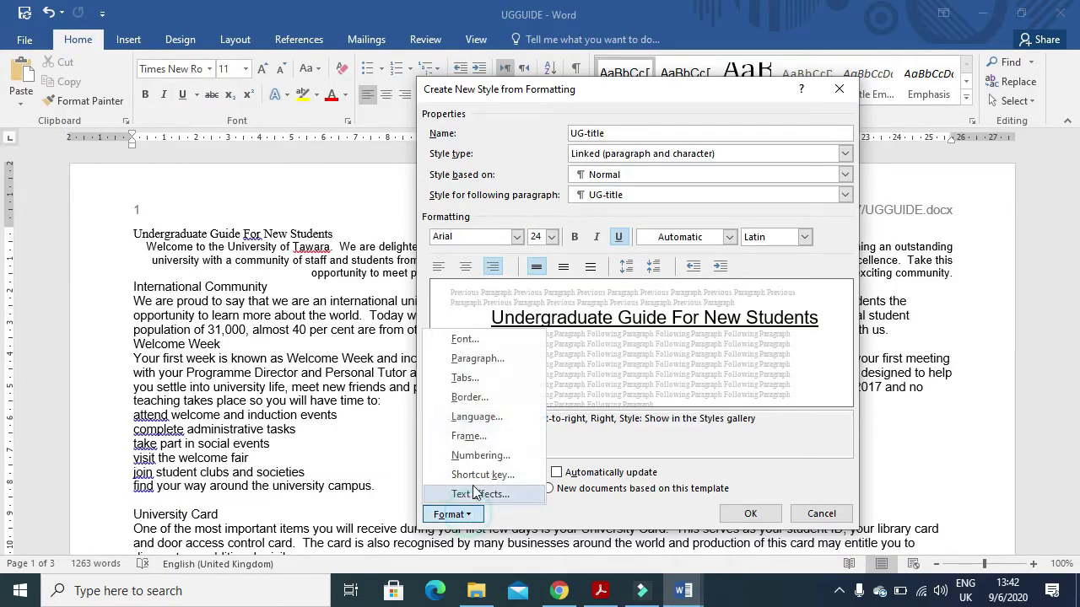
{"action": "left_click", "coordinate": [477, 359]}
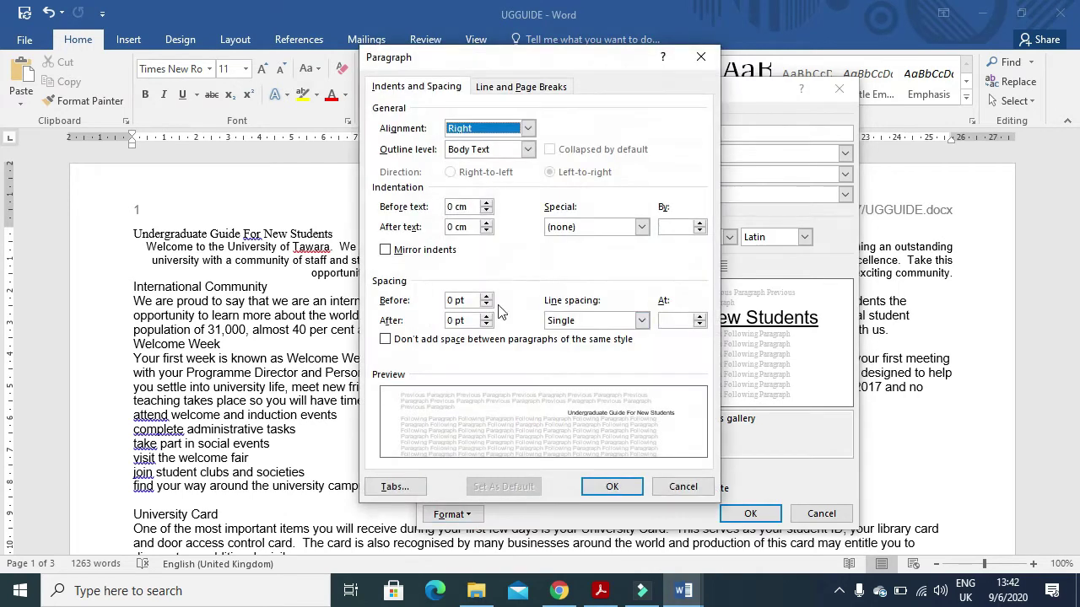
{"action": "double_click", "coordinate": [451, 322]}
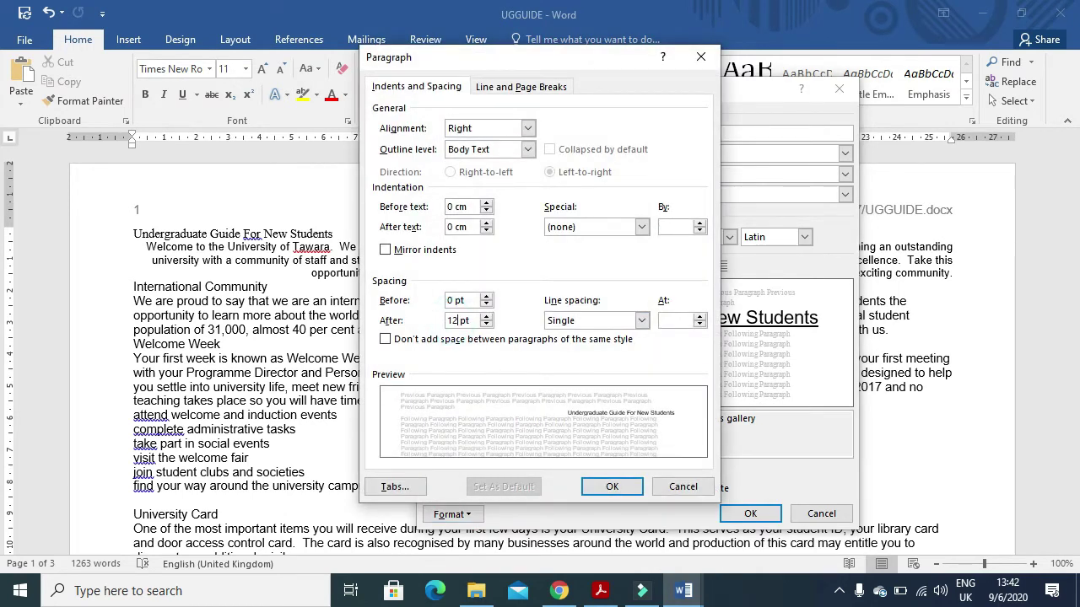
{"action": "left_click", "coordinate": [622, 489]}
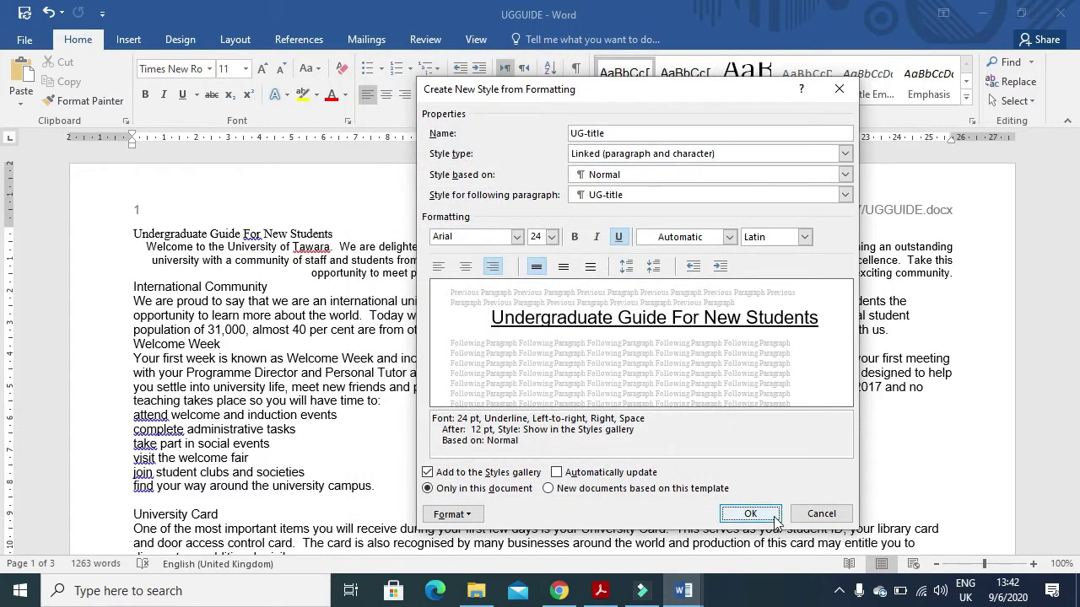
{"action": "left_click", "coordinate": [750, 514]}
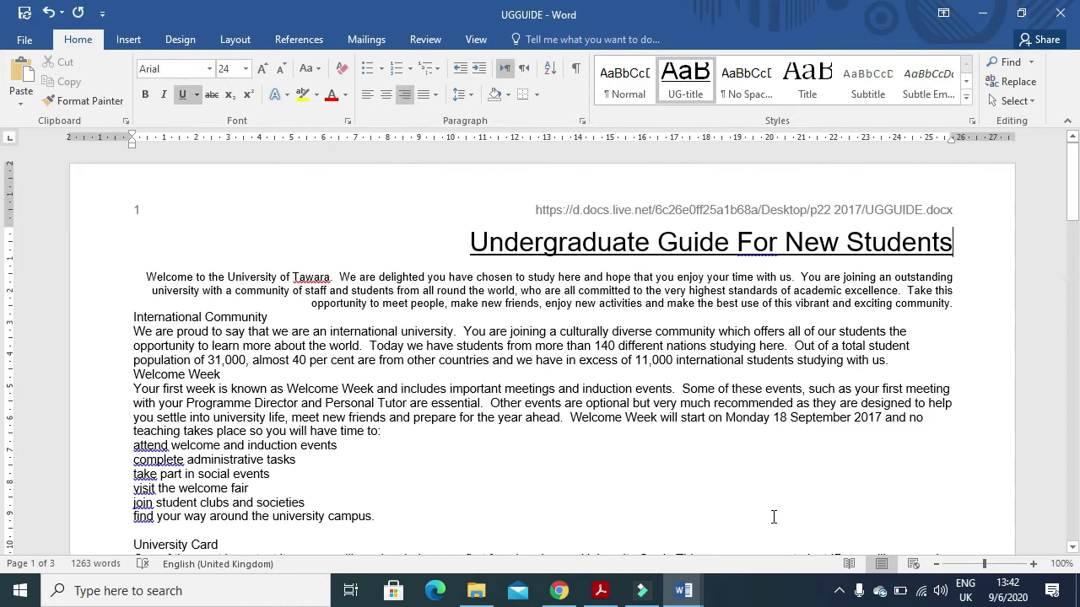
{"action": "left_click", "coordinate": [600, 590]}
- Copy the UG-subtitle name from the PDF and start a new style with it
{"action": "left_click_drag", "start_coordinate": [249, 402], "coordinate": [145, 401]}
{"action": "key", "text": "ctrl+c"}
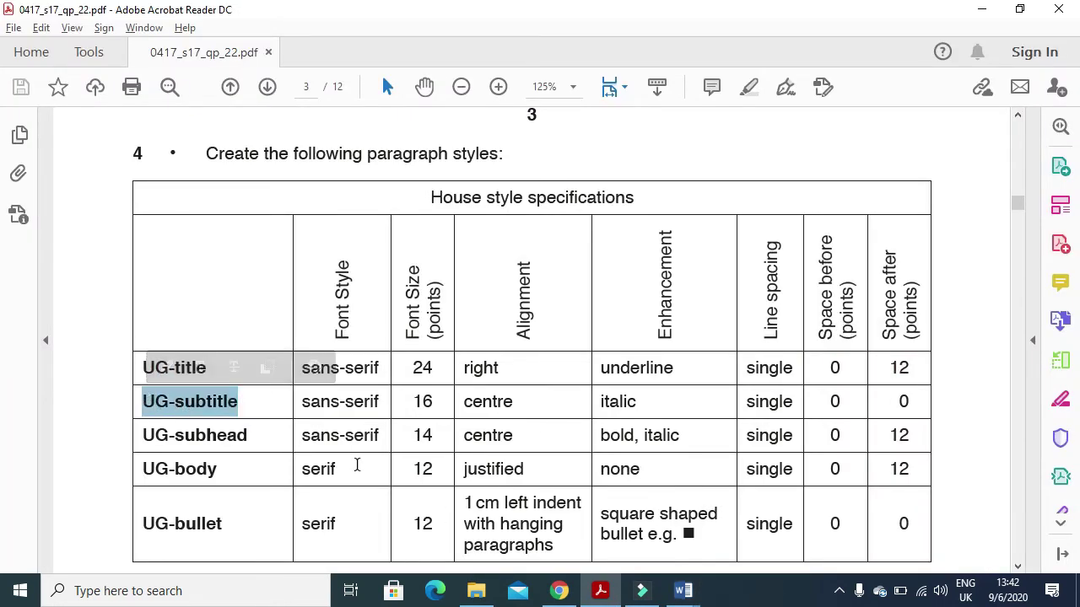
{"action": "key", "text": "alt+Tab"}
{"action": "left_click", "coordinate": [965, 100]}
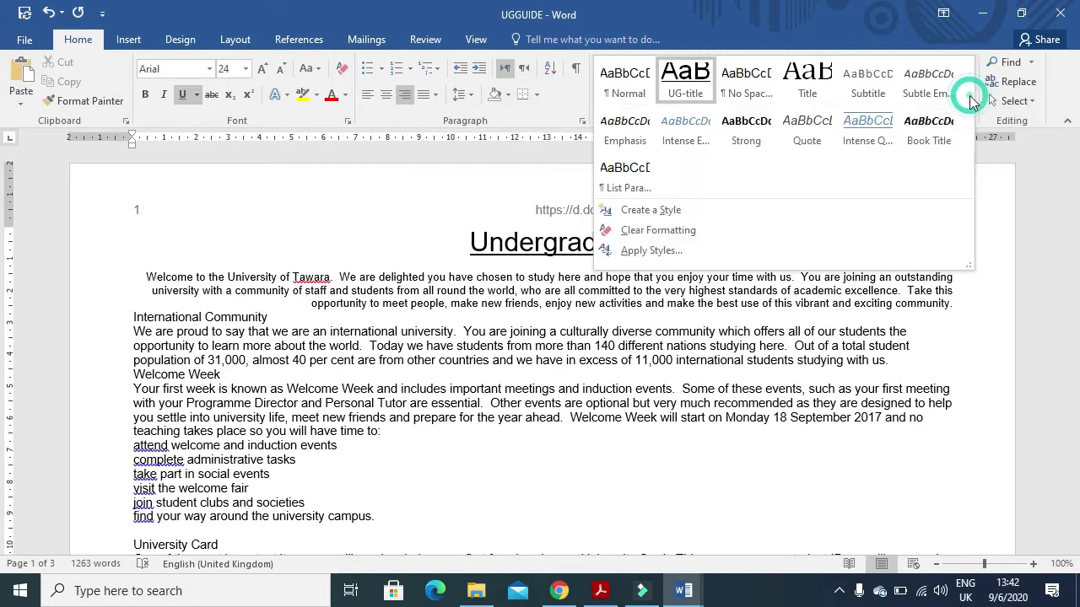
{"action": "left_click", "coordinate": [756, 212]}
{"action": "key", "text": "ctrl+v"}
{"action": "left_click", "coordinate": [600, 214]}
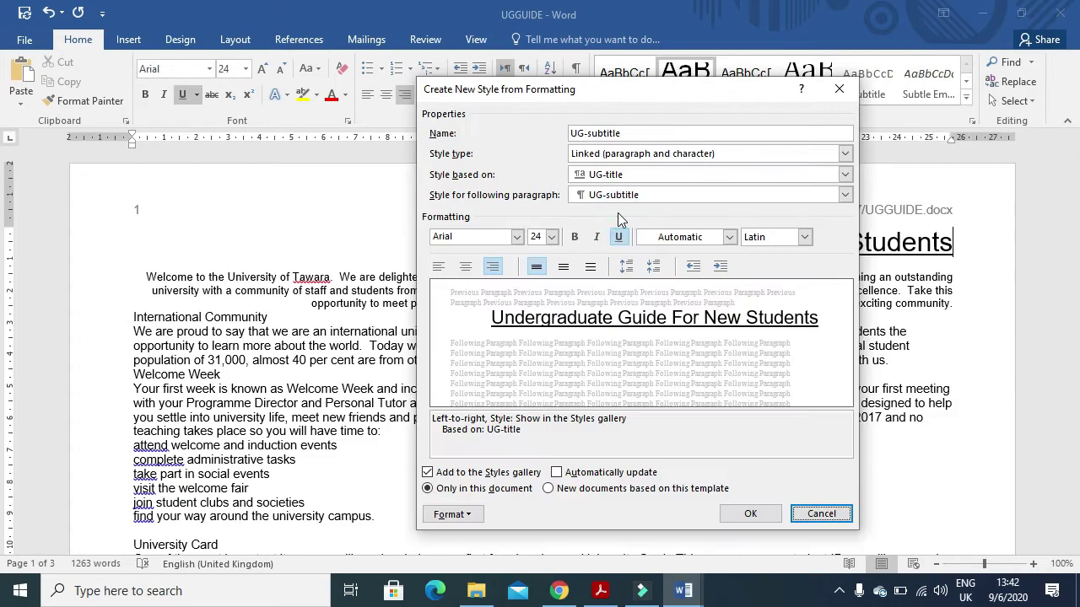
{"action": "key", "text": "alt+Tab"}
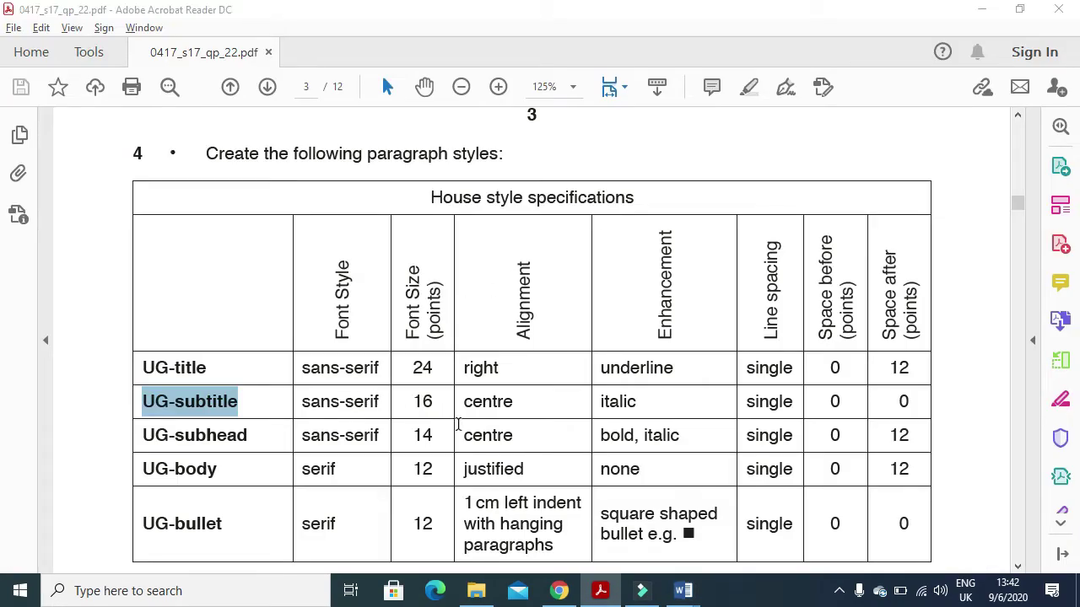
{"action": "key", "text": "alt+Tab"}
- Set UG-subtitle to 16 pt italic, no underline, centred
{"action": "left_click", "coordinate": [551, 237]}
{"action": "left_click", "coordinate": [537, 326]}
{"action": "key", "text": "alt+Tab"}
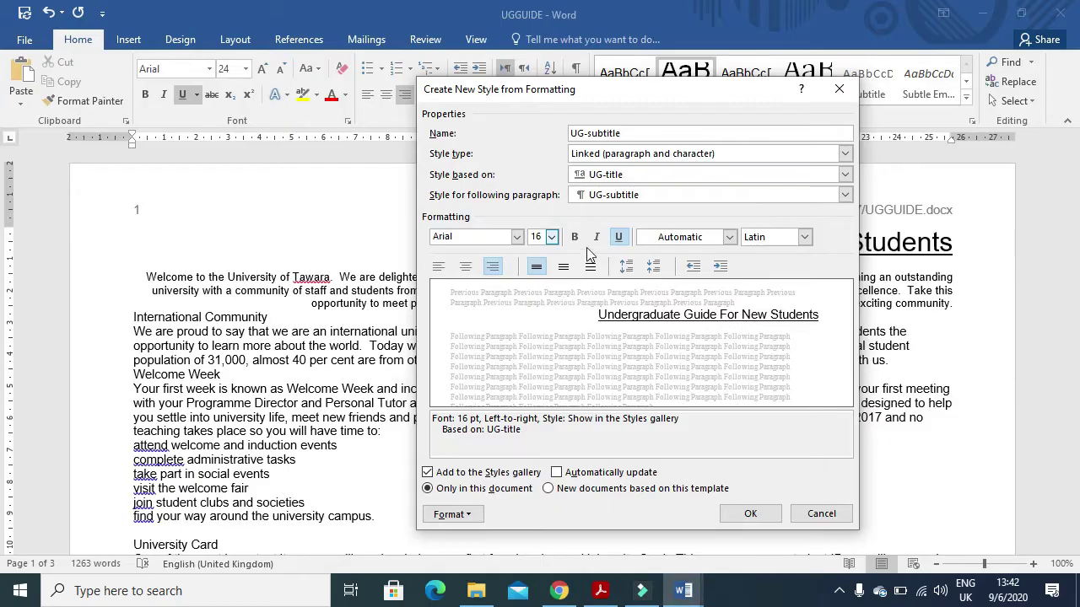
{"action": "left_click", "coordinate": [596, 237]}
{"action": "left_click", "coordinate": [618, 238]}
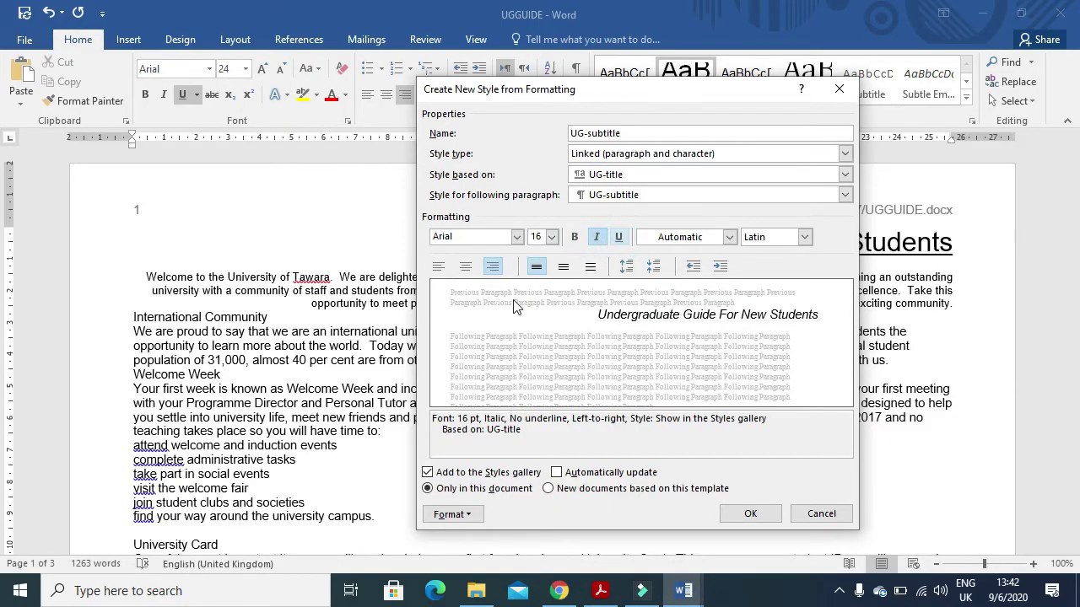
{"action": "left_click", "coordinate": [466, 266]}
- Give UG-subtitle 0 pt spacing after and finish creating the style
{"action": "key", "text": "alt+Tab"}
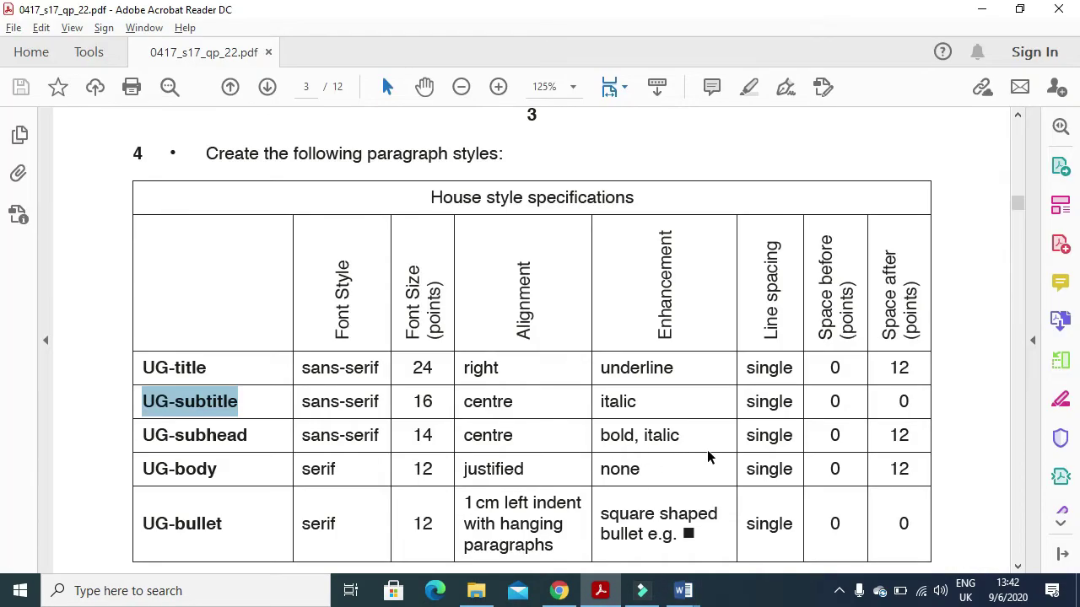
{"action": "key", "text": "alt+Tab"}
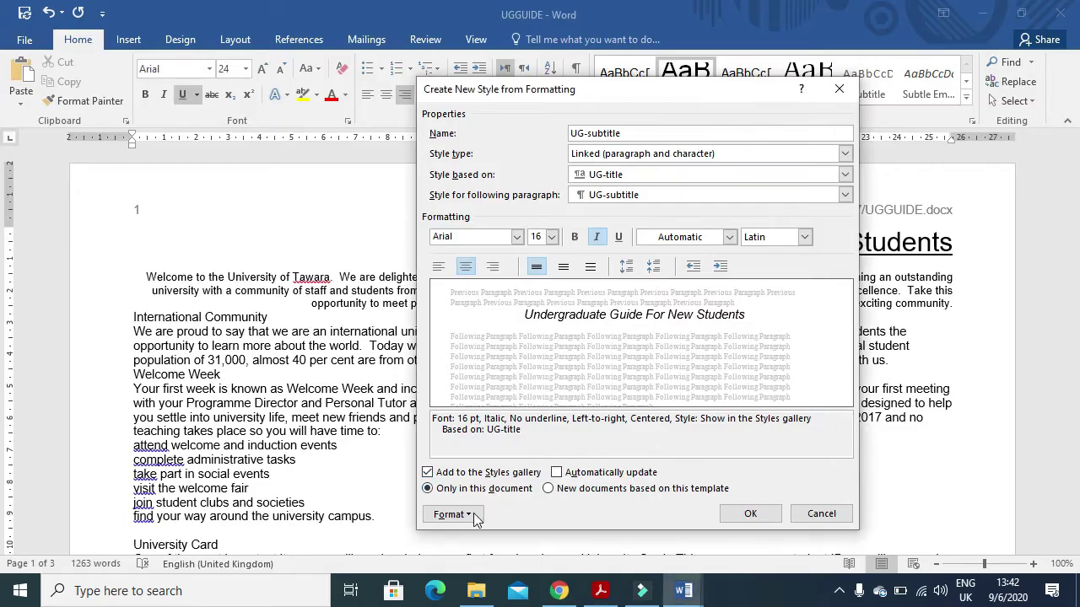
{"action": "left_click", "coordinate": [455, 515]}
{"action": "left_click", "coordinate": [490, 356]}
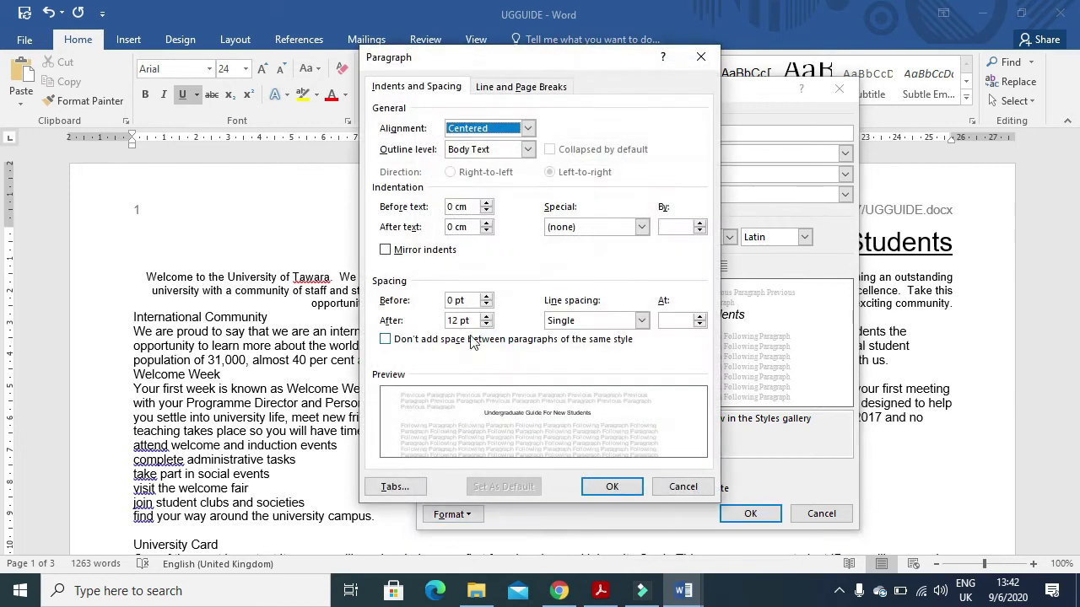
{"action": "left_click_drag", "start_coordinate": [460, 321], "coordinate": [441, 325]}
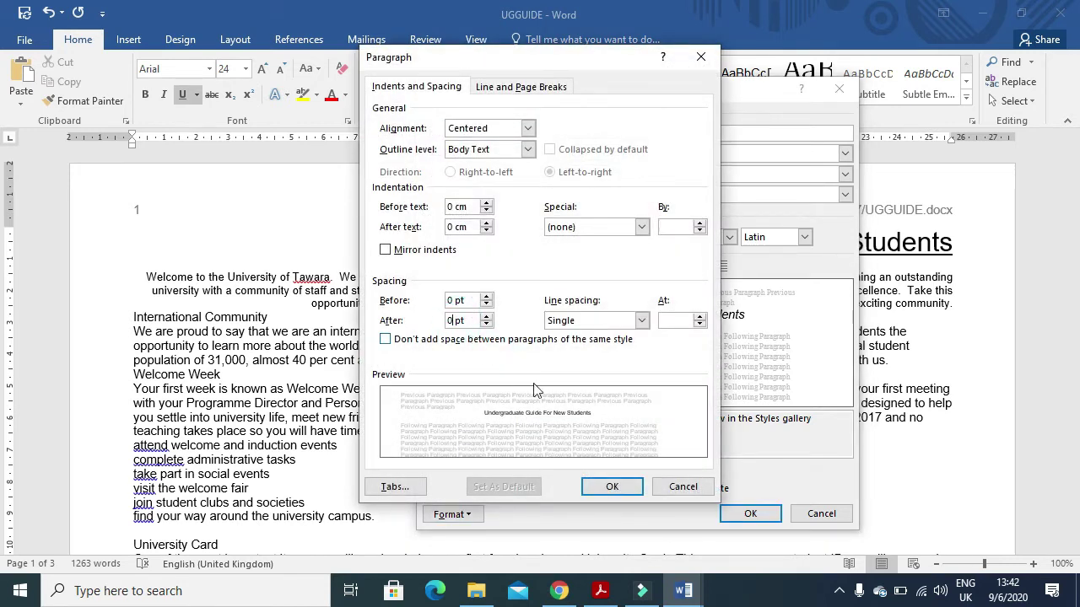
{"action": "left_click", "coordinate": [613, 489]}
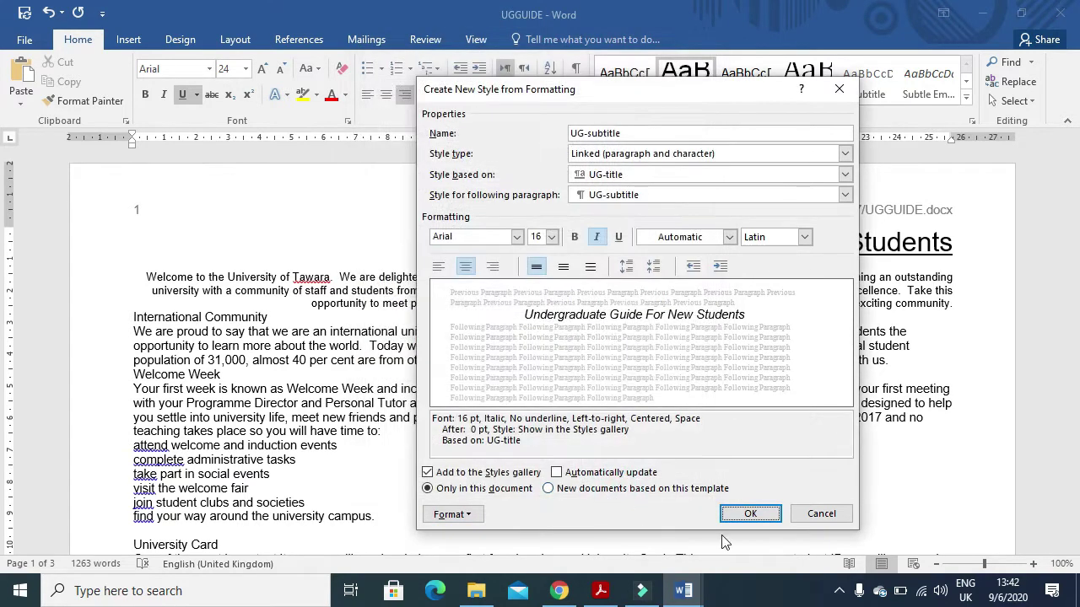
{"action": "left_click", "coordinate": [748, 516]}
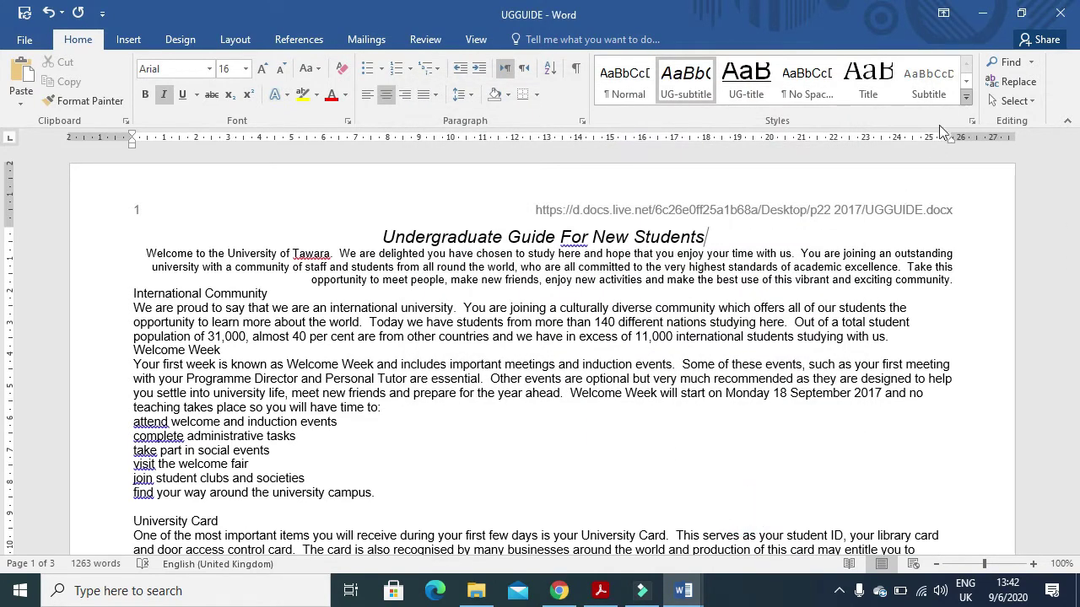
- Copy the UG-subhead name from the PDF and start a new style with it
{"action": "key", "text": "alt+Tab"}
{"action": "left_click_drag", "start_coordinate": [250, 435], "coordinate": [139, 436]}
{"action": "key", "text": "ctrl+c"}
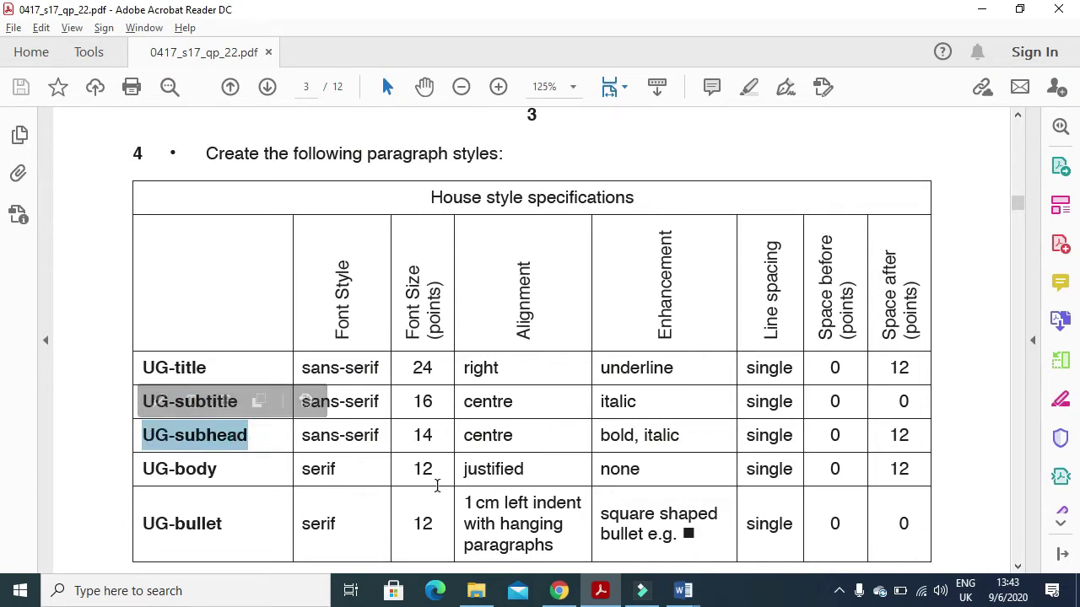
{"action": "key", "text": "alt+Tab"}
{"action": "left_click", "coordinate": [965, 97]}
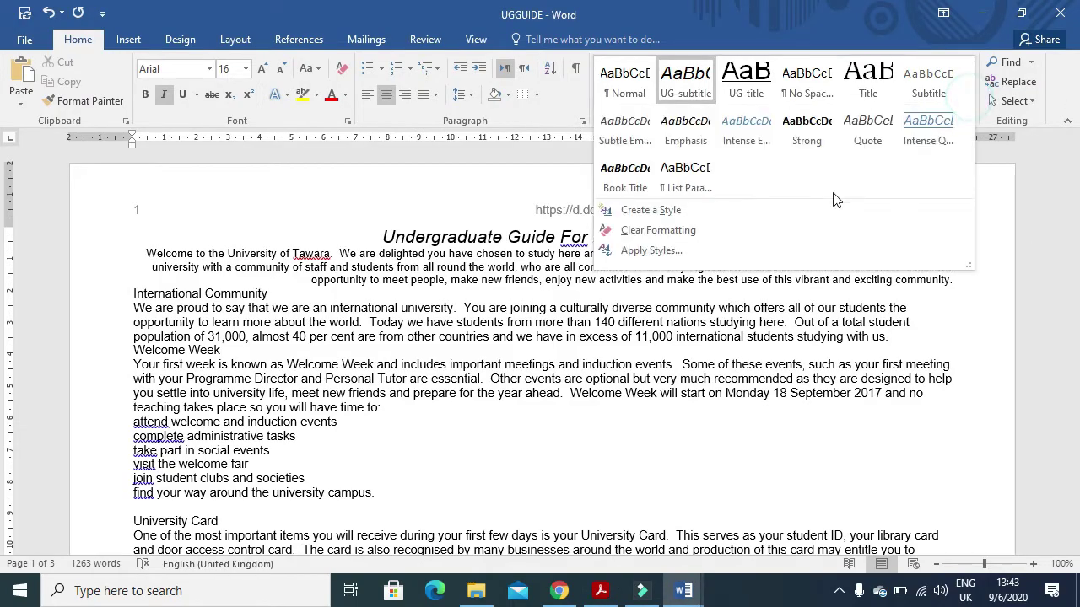
{"action": "left_click", "coordinate": [807, 210]}
{"action": "key", "text": "ctrl+v"}
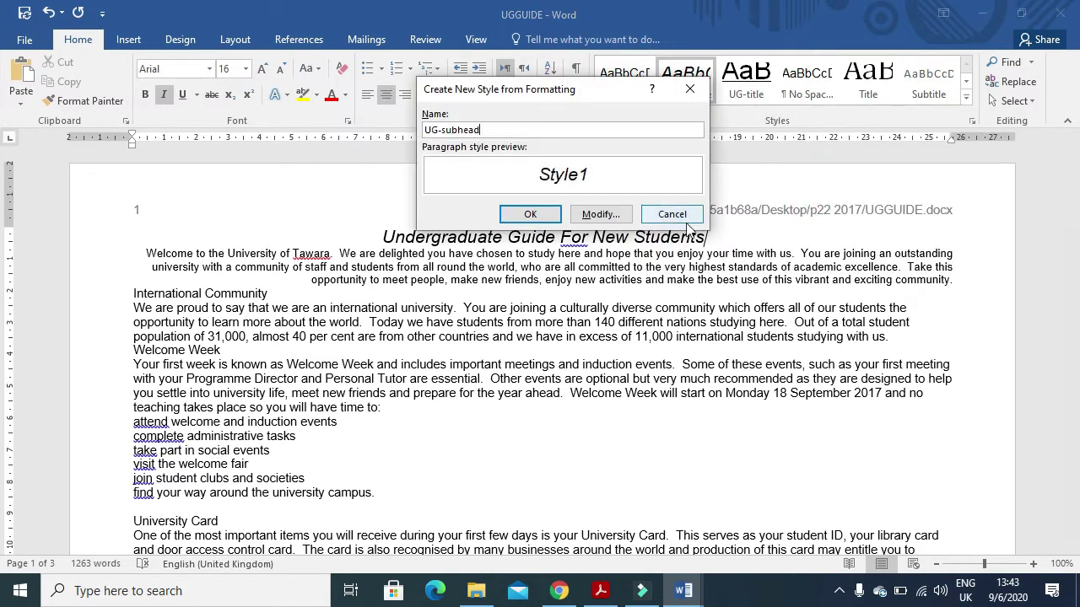
{"action": "left_click", "coordinate": [599, 214]}
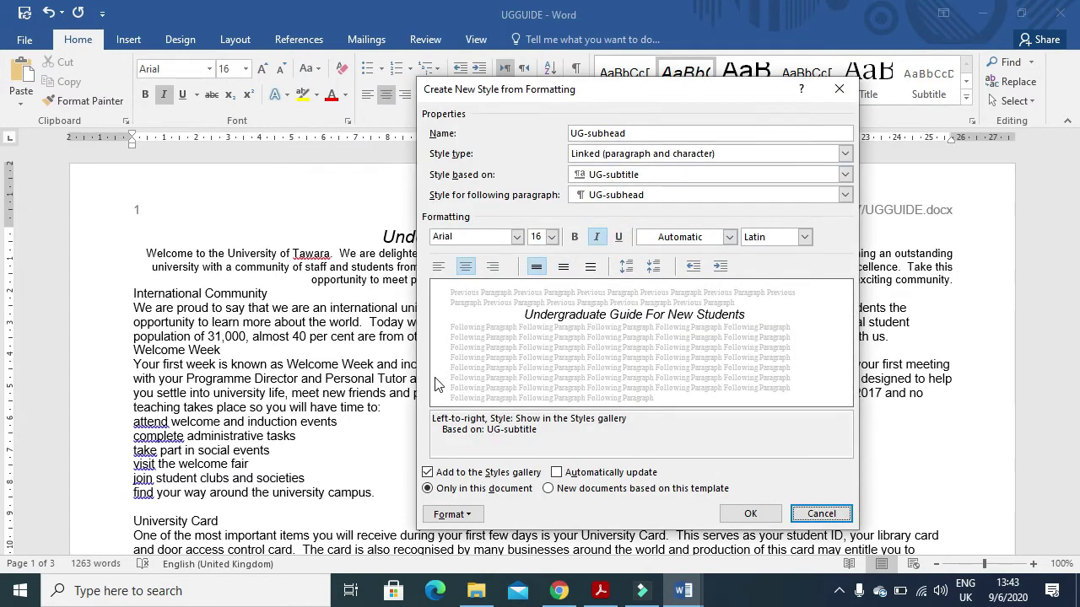
{"action": "key", "text": "alt+Tab"}
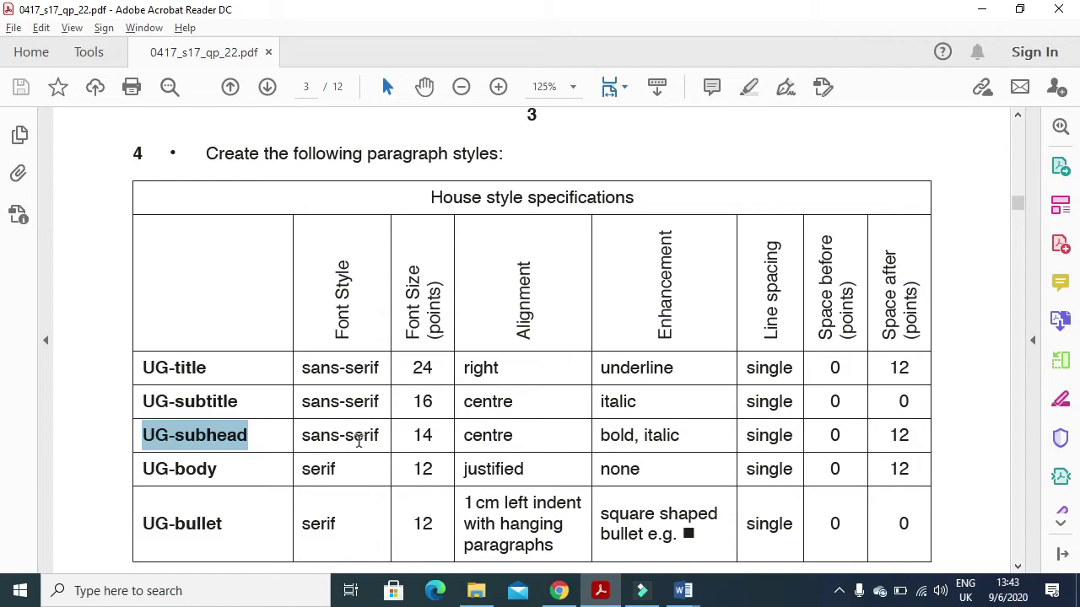
{"action": "key", "text": "alt+Tab"}
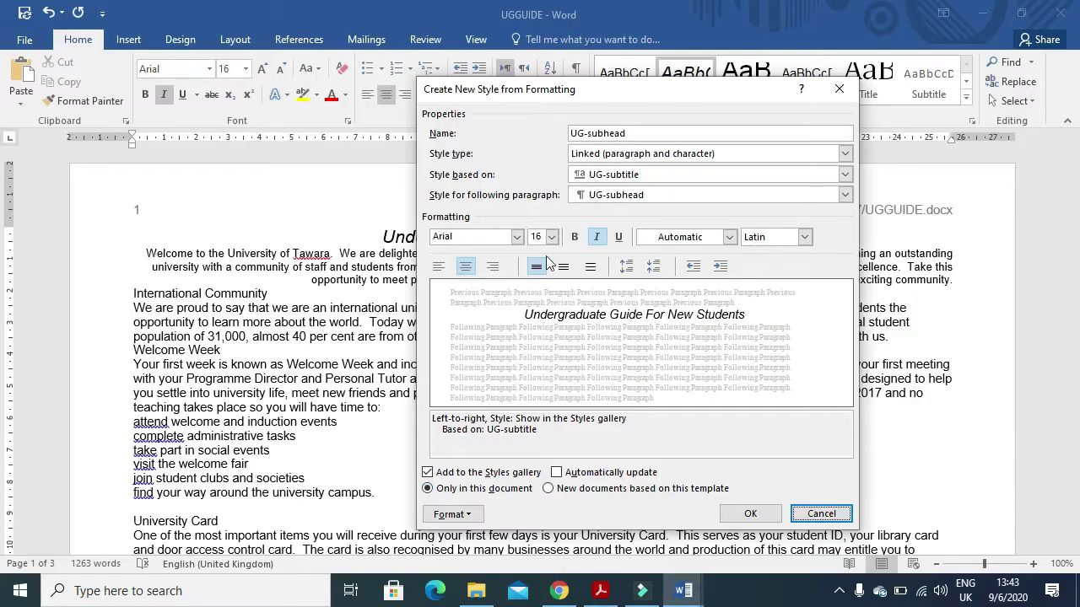
- Set UG-subhead to 14 pt, centred and bold
{"action": "left_click", "coordinate": [550, 237]}
{"action": "left_click", "coordinate": [541, 317]}
{"action": "key", "text": "alt+Tab"}
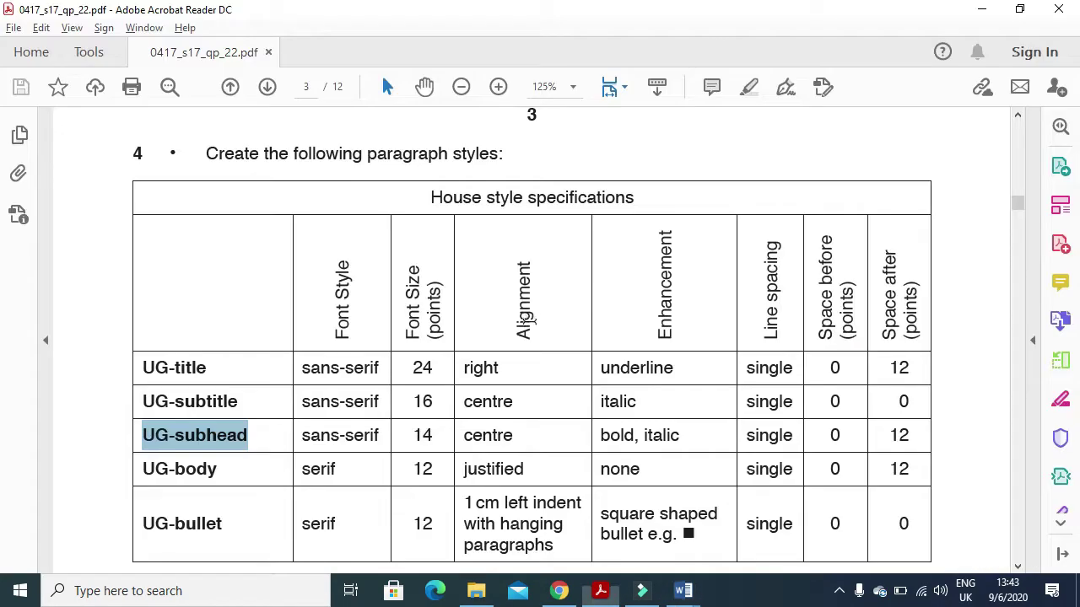
{"action": "key", "text": "alt+Tab"}
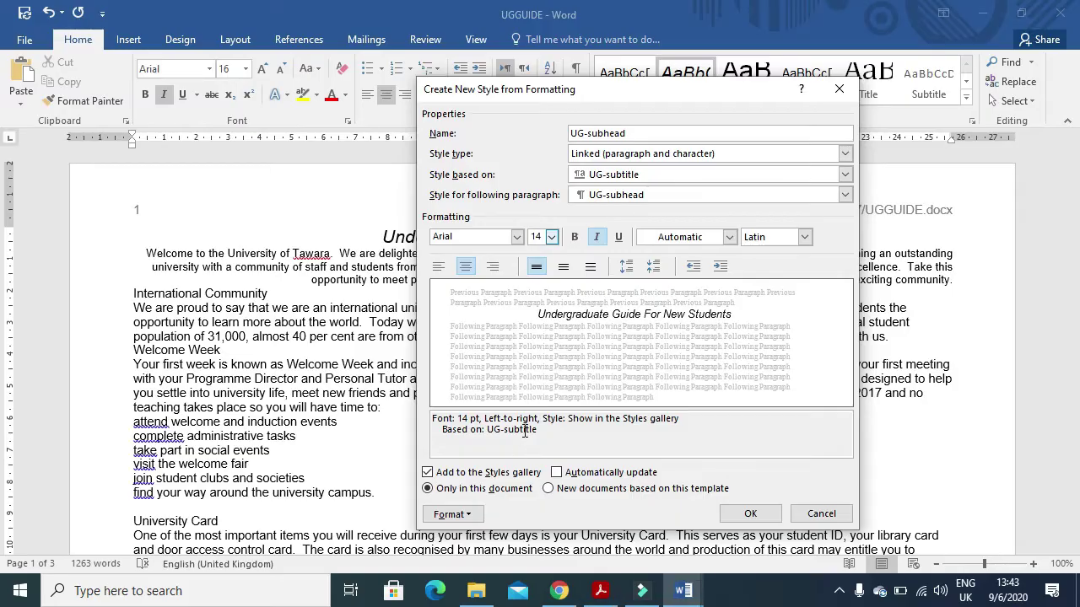
{"action": "left_click", "coordinate": [466, 267]}
{"action": "key", "text": "alt+Tab"}
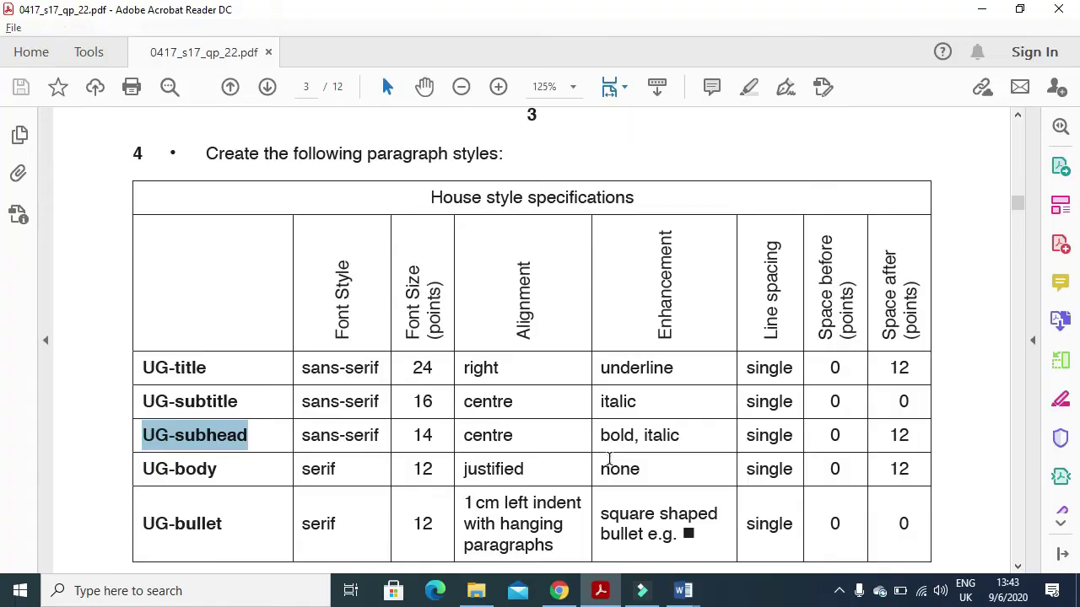
{"action": "key", "text": "alt+Tab"}
{"action": "left_click", "coordinate": [575, 237]}
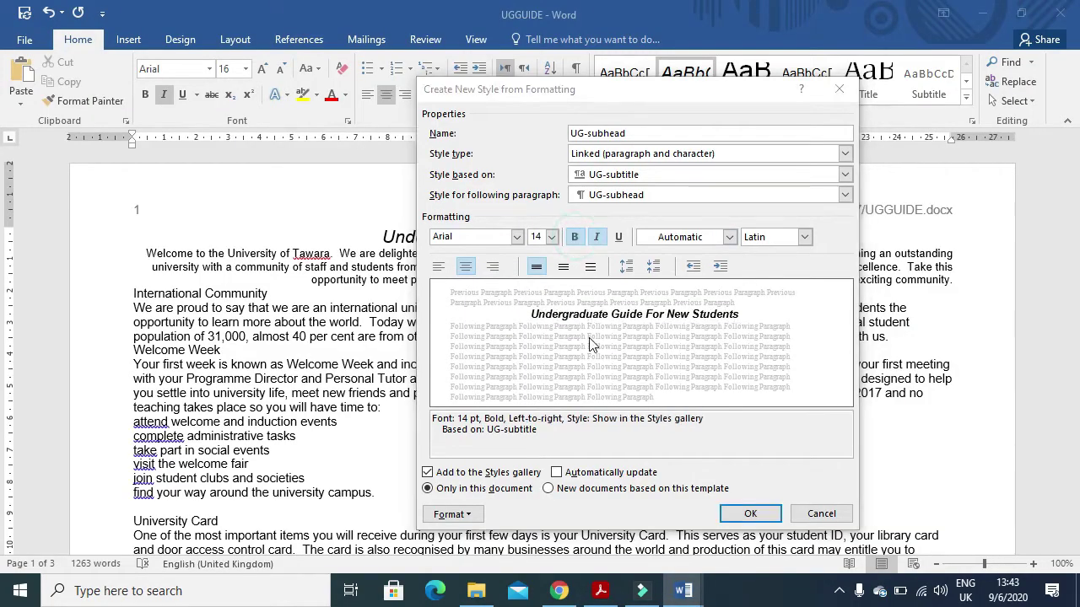
{"action": "key", "text": "alt+Tab"}
{"action": "key", "text": "alt+Tab"}
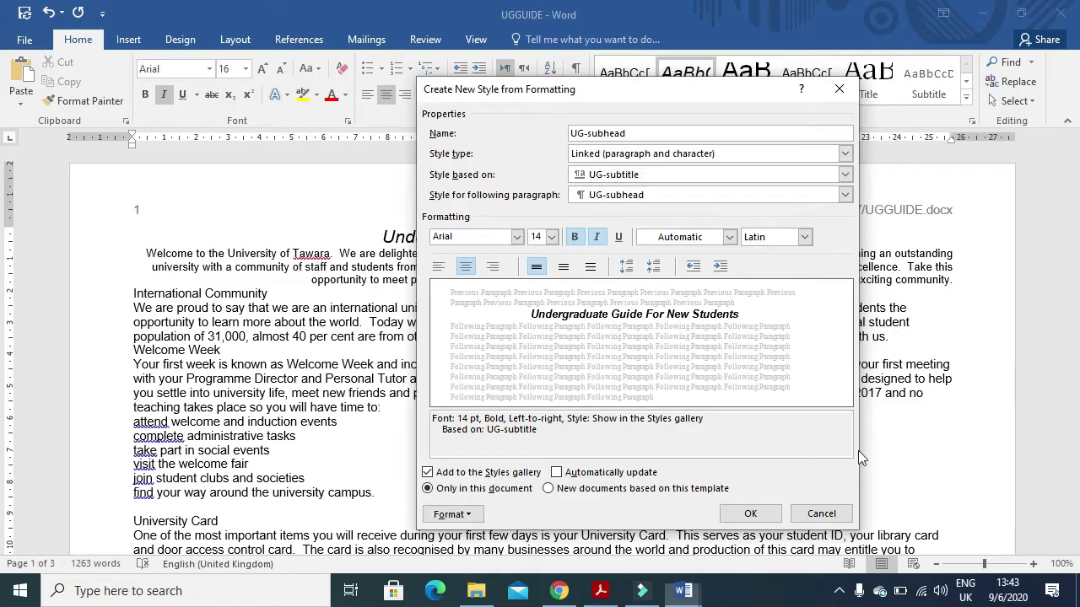
- Give UG-subhead 12 pt spacing after and finish creating the style
{"action": "left_click", "coordinate": [452, 513]}
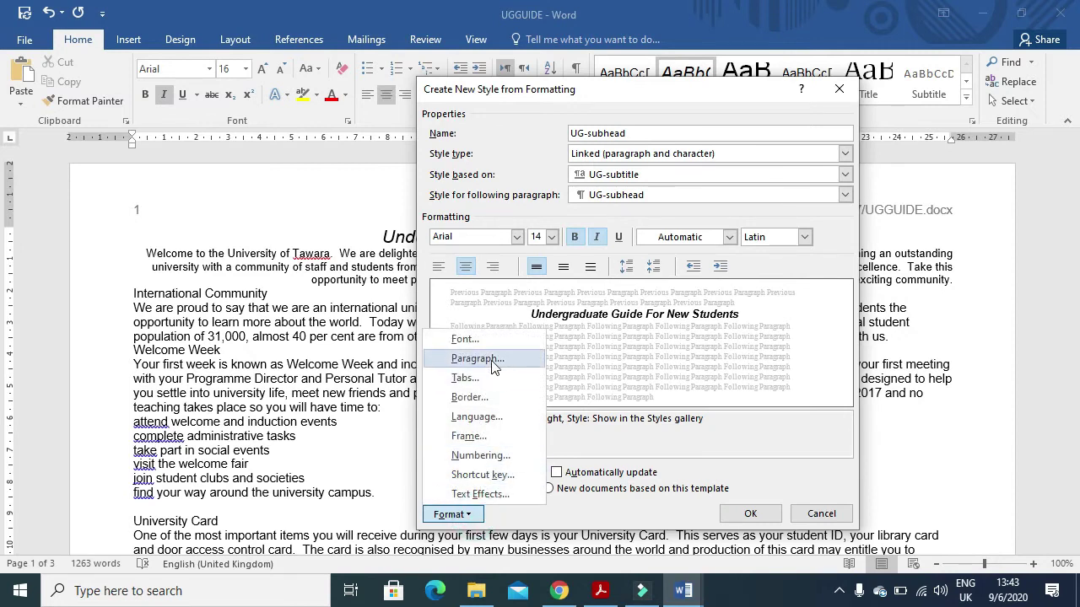
{"action": "left_click", "coordinate": [492, 358]}
{"action": "left_click", "coordinate": [456, 321]}
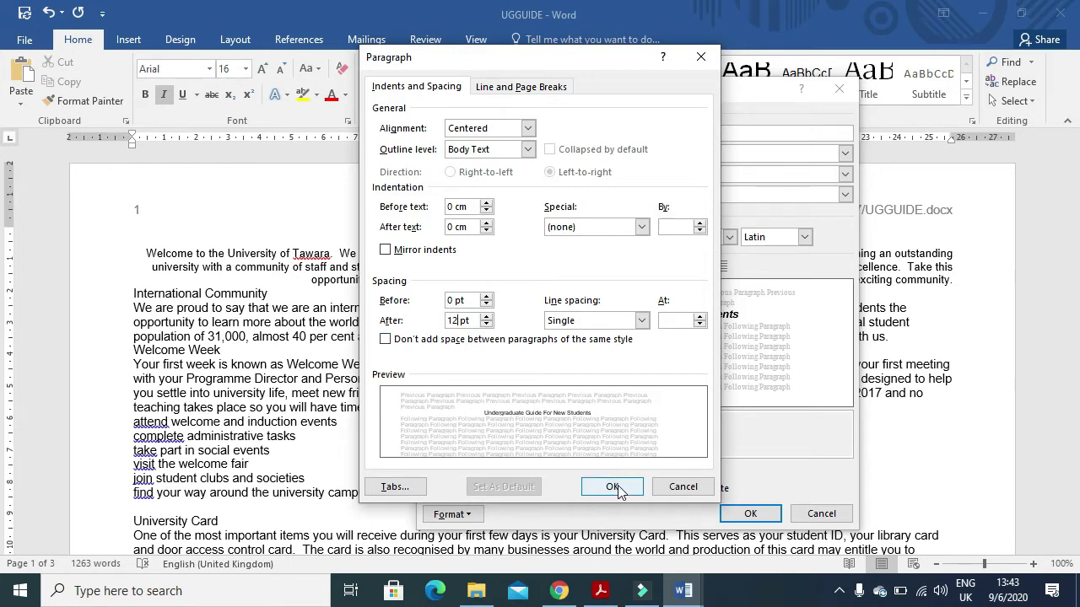
{"action": "left_click", "coordinate": [617, 487]}
{"action": "left_click", "coordinate": [750, 514]}
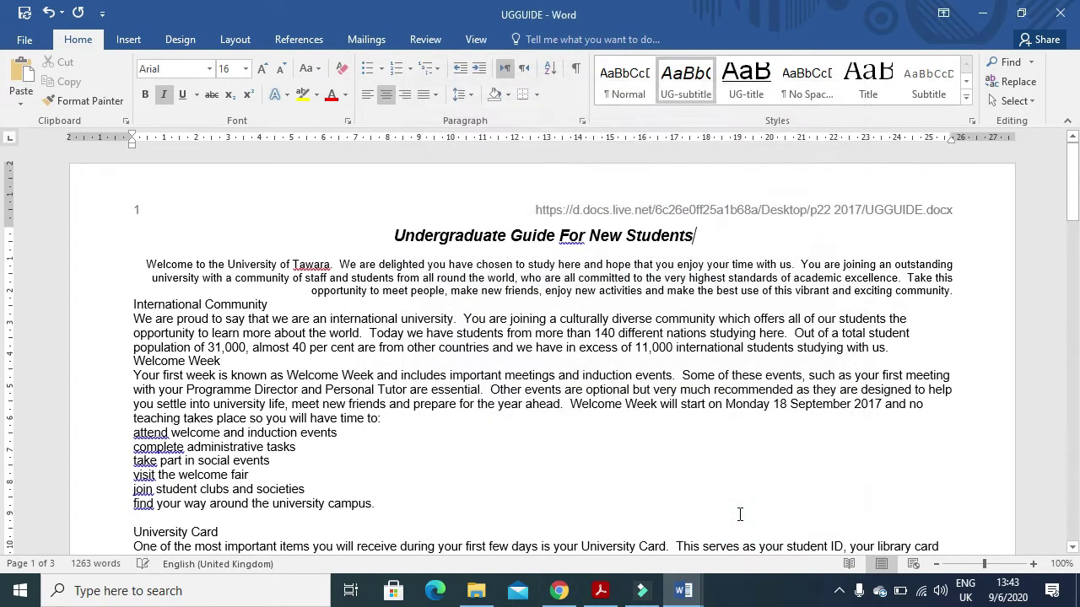
{"action": "left_click", "coordinate": [600, 591]}
- Copy the UG-body name from the specification table and start a new style with it
{"action": "left_click_drag", "start_coordinate": [229, 475], "coordinate": [136, 470]}
{"action": "key", "text": "ctrl+c"}
{"action": "key", "text": "alt+Tab"}
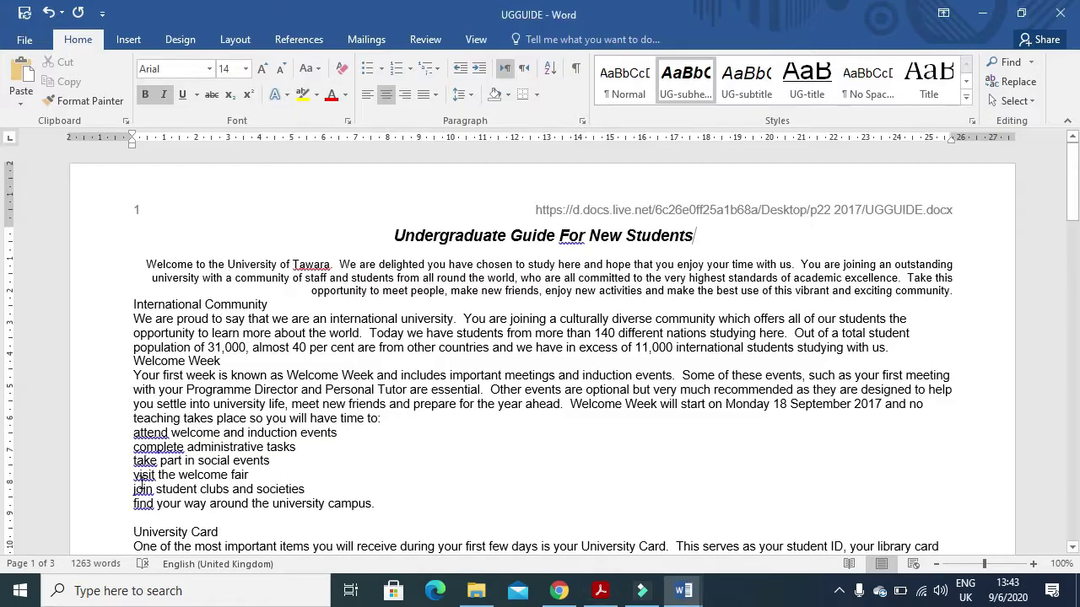
{"action": "left_click", "coordinate": [966, 97]}
{"action": "left_click", "coordinate": [788, 209]}
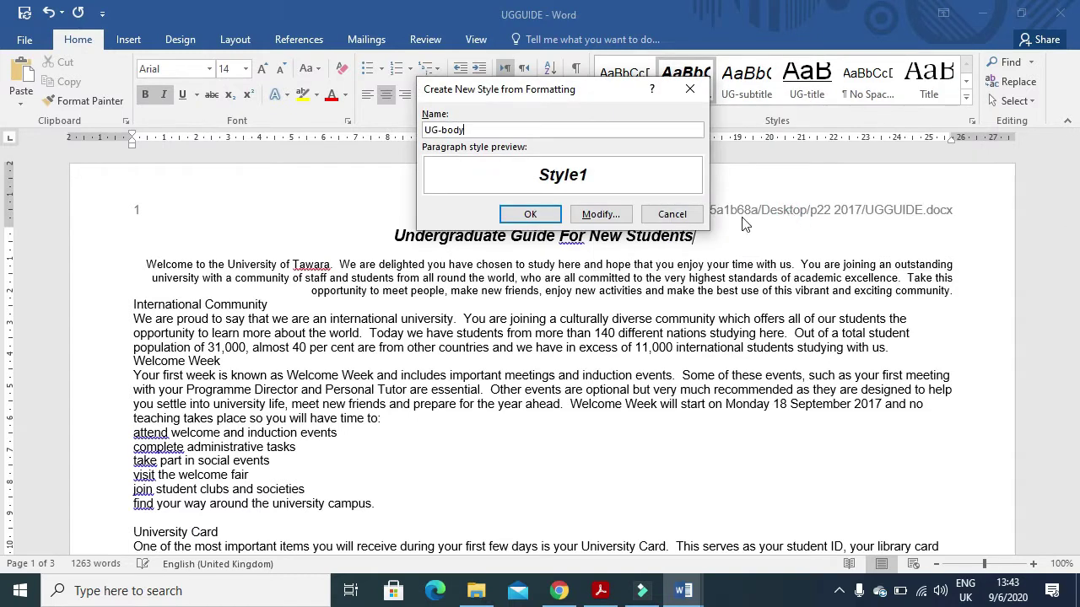
{"action": "left_click", "coordinate": [601, 214]}
{"action": "left_click", "coordinate": [601, 591]}
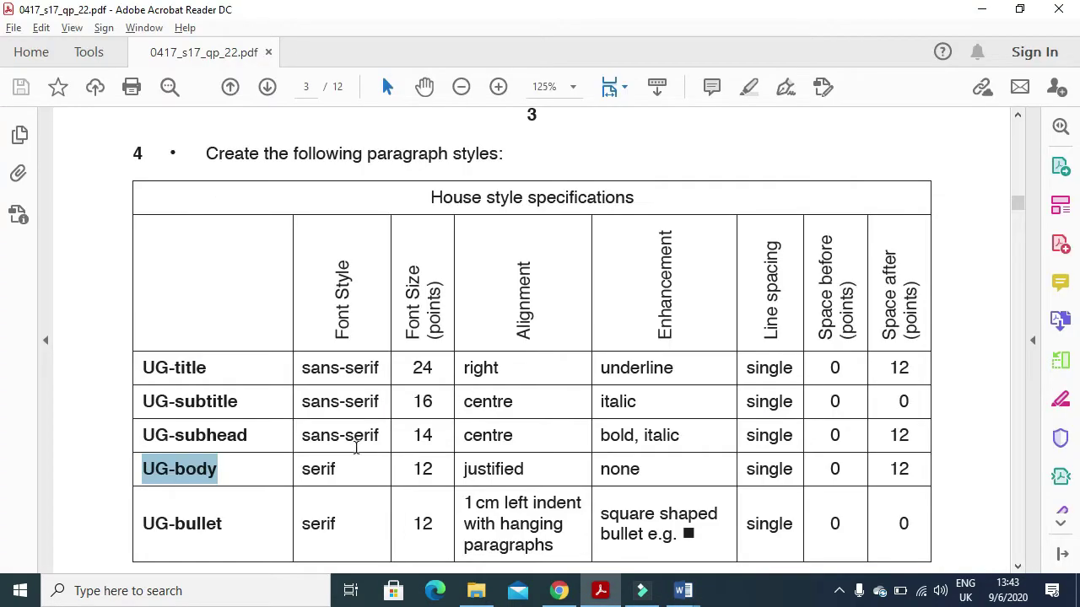
{"action": "left_click", "coordinate": [683, 591]}
- Set the UG-body style font to Times New Roman 12 pt
{"action": "left_click", "coordinate": [517, 237]}
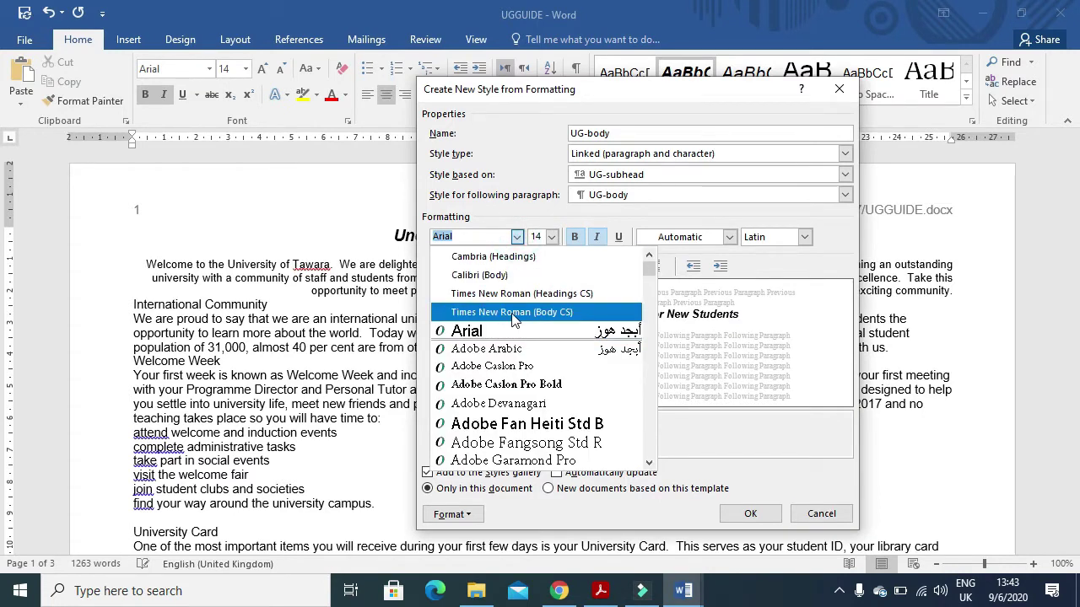
{"action": "left_click", "coordinate": [512, 313]}
{"action": "left_click", "coordinate": [552, 237]}
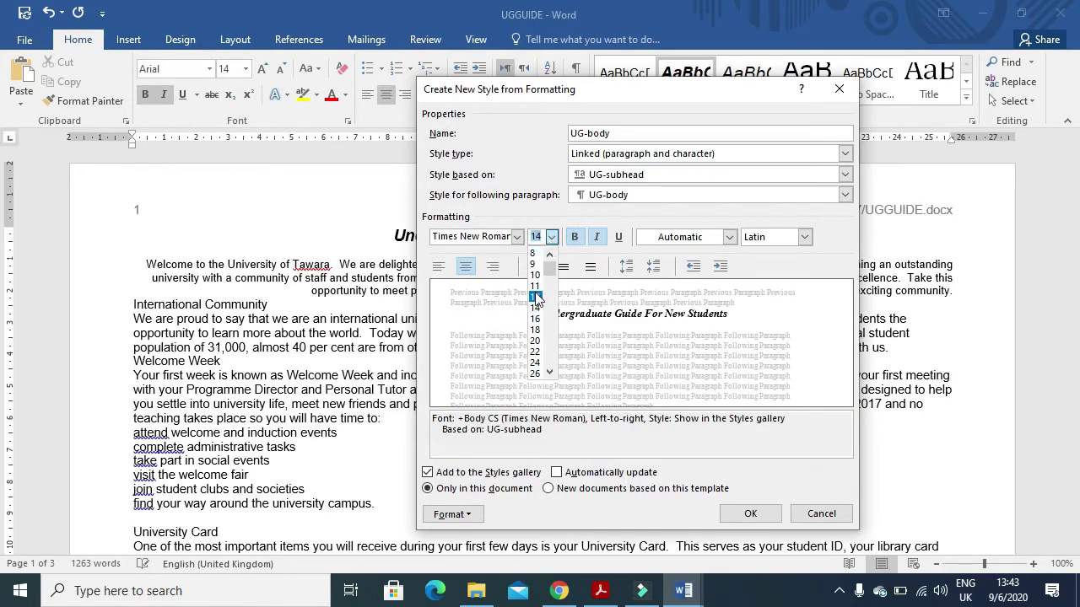
{"action": "left_click", "coordinate": [536, 296]}
{"action": "key", "text": "alt+Tab"}
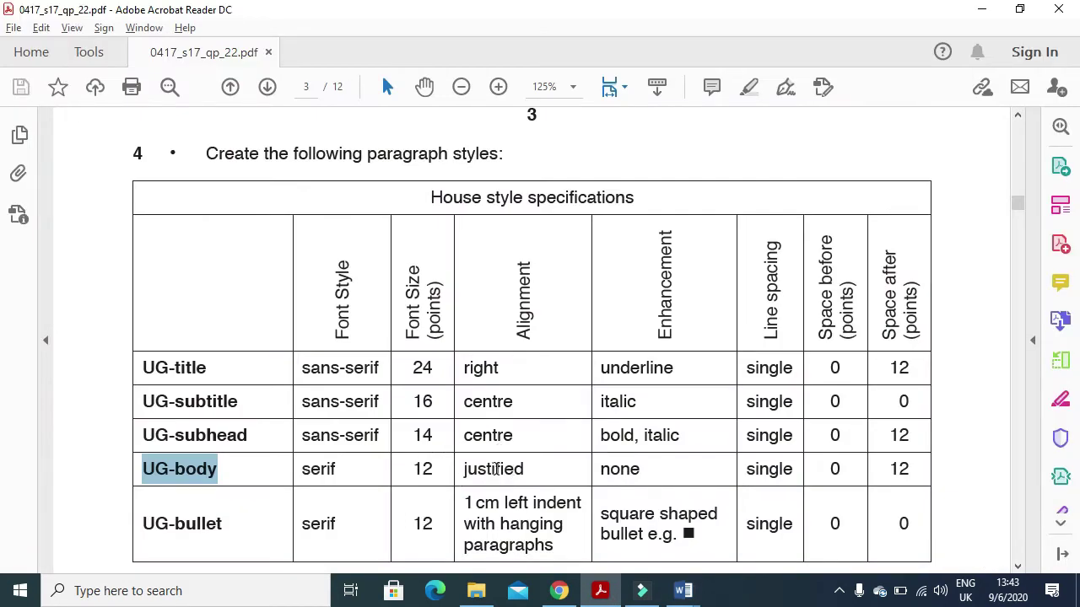
{"action": "key", "text": "alt+Tab"}
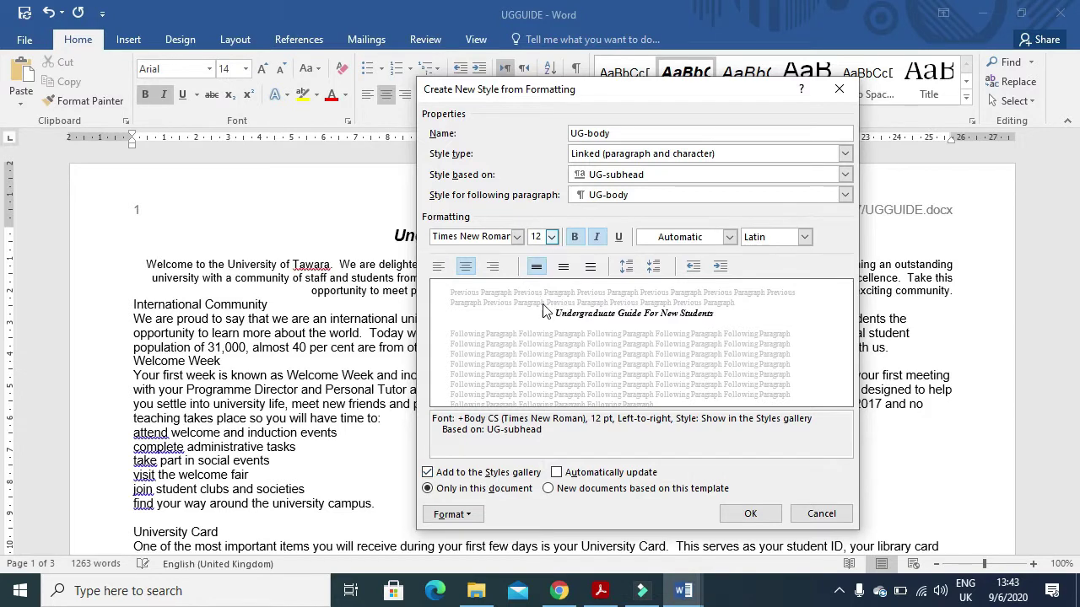
- Make UG-body paragraphs justified with 12 pt spacing after
{"action": "left_click", "coordinate": [471, 515]}
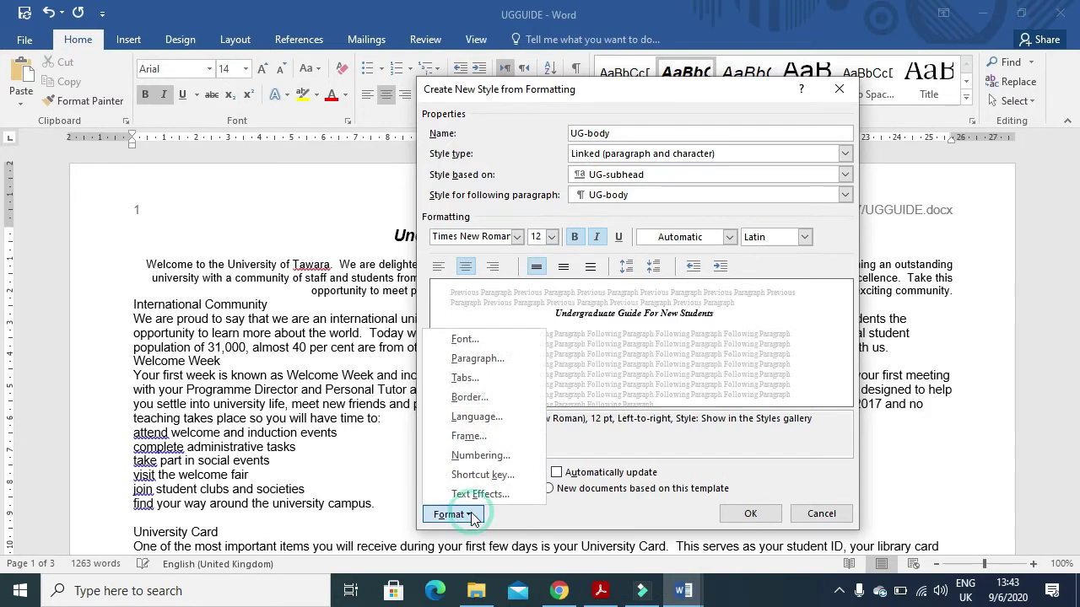
{"action": "left_click", "coordinate": [498, 365]}
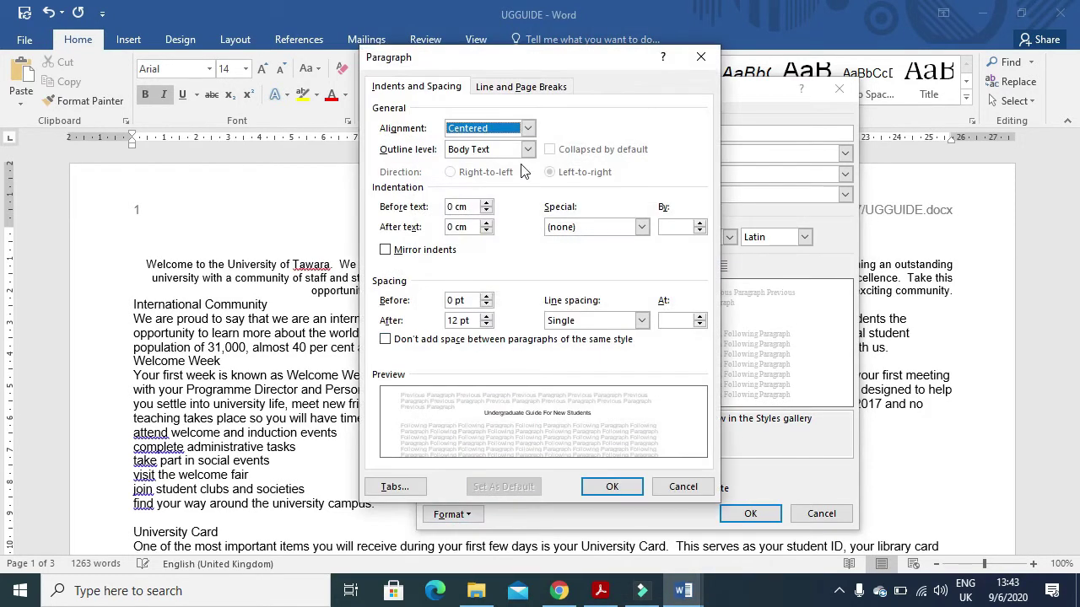
{"action": "left_click", "coordinate": [527, 128]}
{"action": "left_click", "coordinate": [483, 176]}
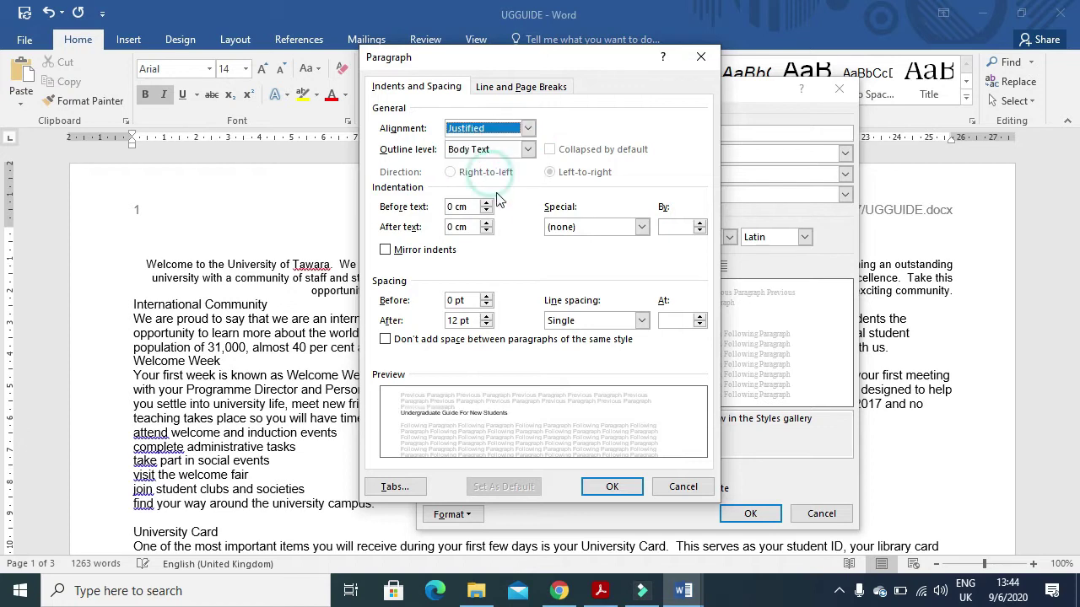
{"action": "key", "text": "alt+Tab"}
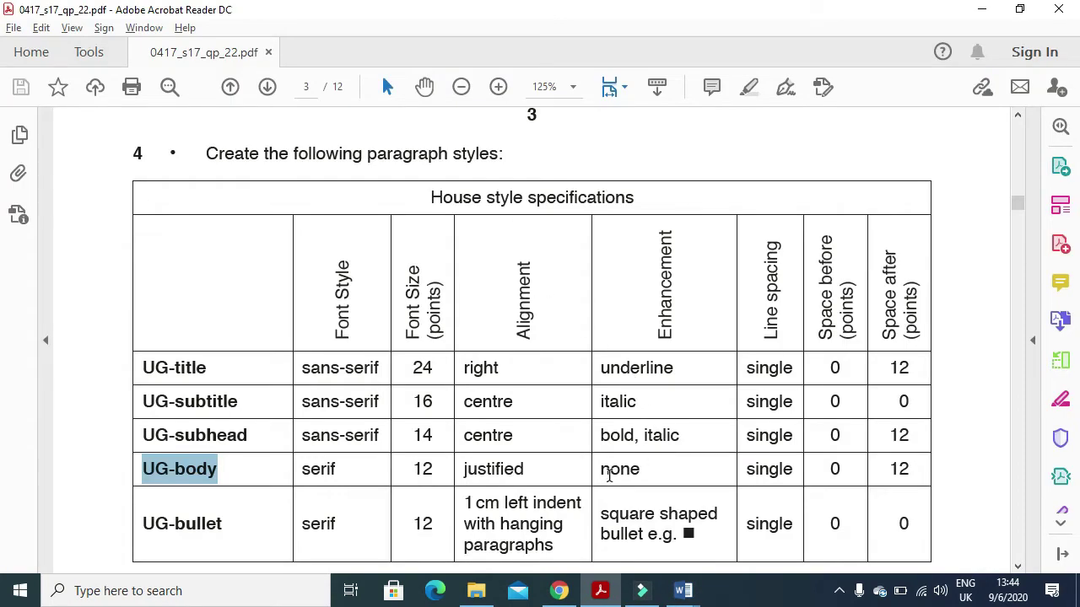
{"action": "left_click_drag", "start_coordinate": [603, 471], "coordinate": [653, 472]}
{"action": "key", "text": "alt+Tab"}
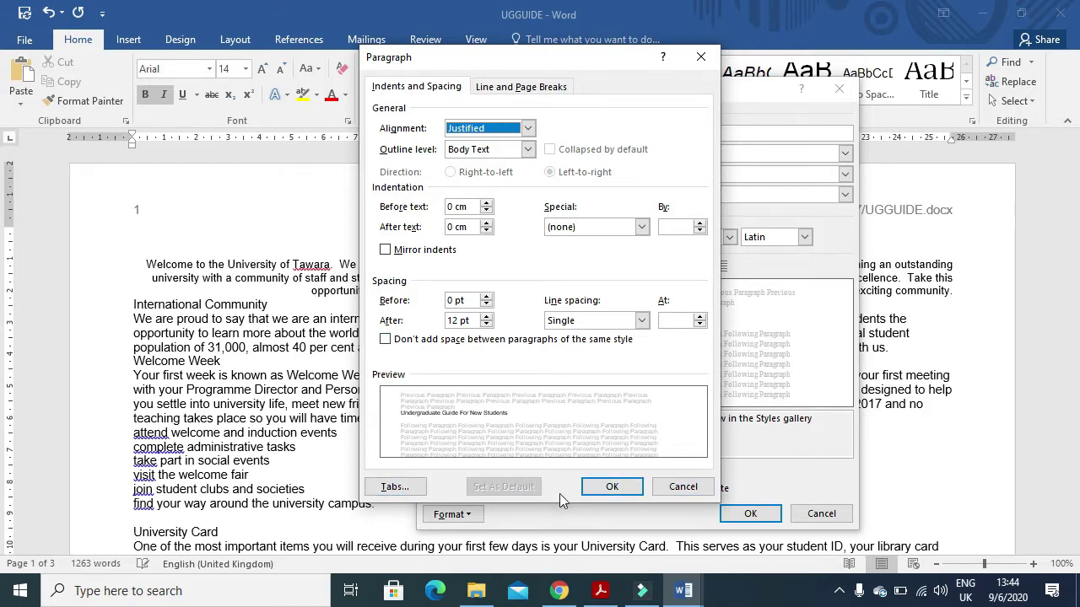
{"action": "left_click", "coordinate": [600, 591]}
{"action": "left_click_drag", "start_coordinate": [751, 470], "coordinate": [914, 469]}
{"action": "key", "text": "alt+Tab"}
{"action": "left_click", "coordinate": [452, 320]}
{"action": "left_click", "coordinate": [609, 489]}
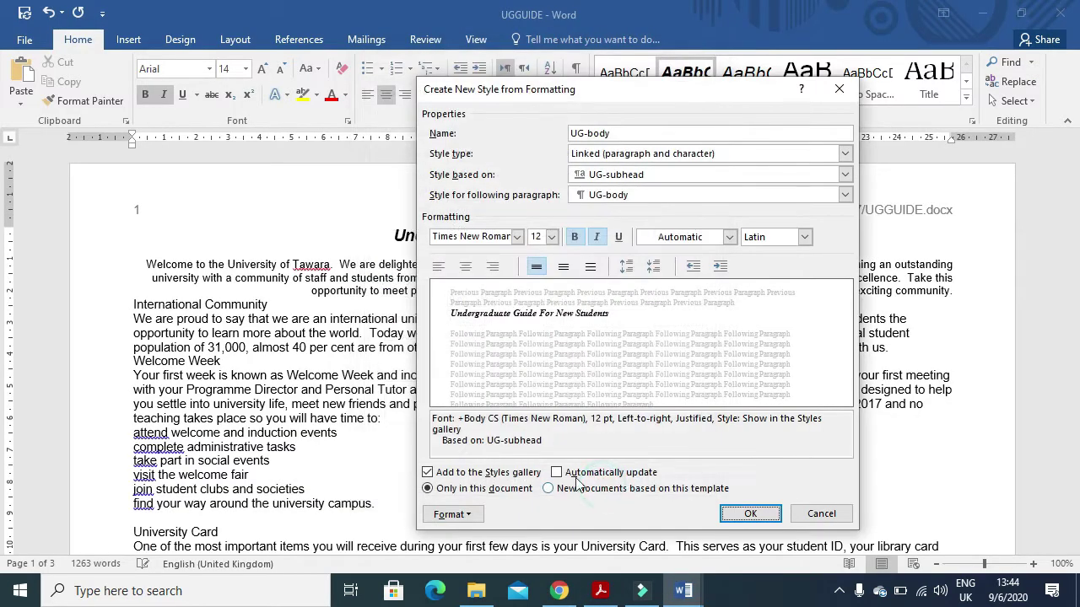
- Remove bold and italic from the UG-body style
{"action": "key", "text": "alt+Tab"}
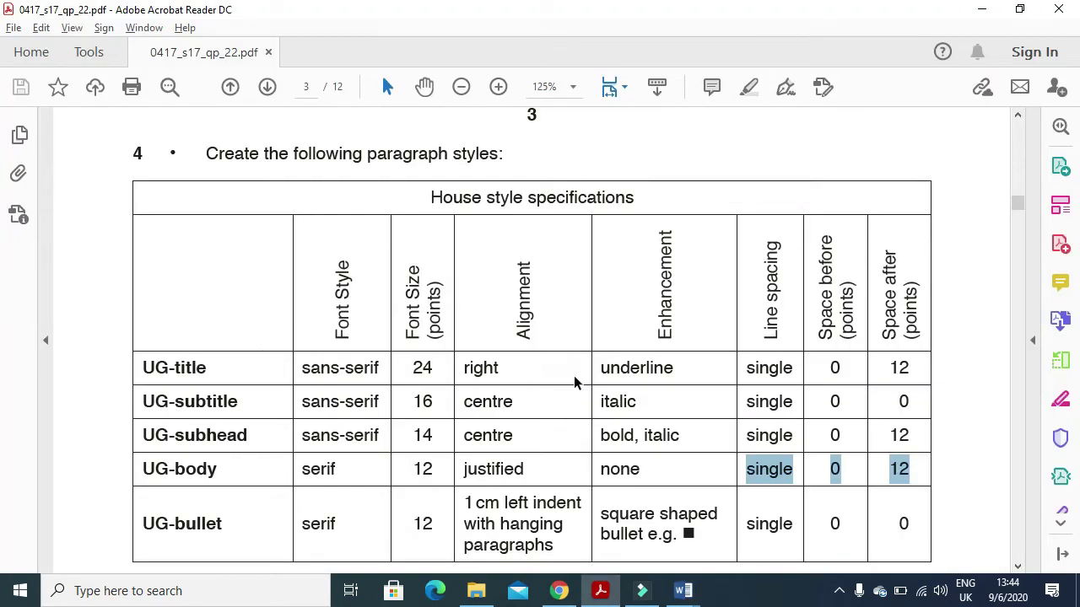
{"action": "key", "text": "alt+Tab"}
{"action": "left_click", "coordinate": [573, 237]}
{"action": "left_click", "coordinate": [597, 237]}
- Save the UG-body style and start a new style named UG-bullet
{"action": "left_click", "coordinate": [750, 514]}
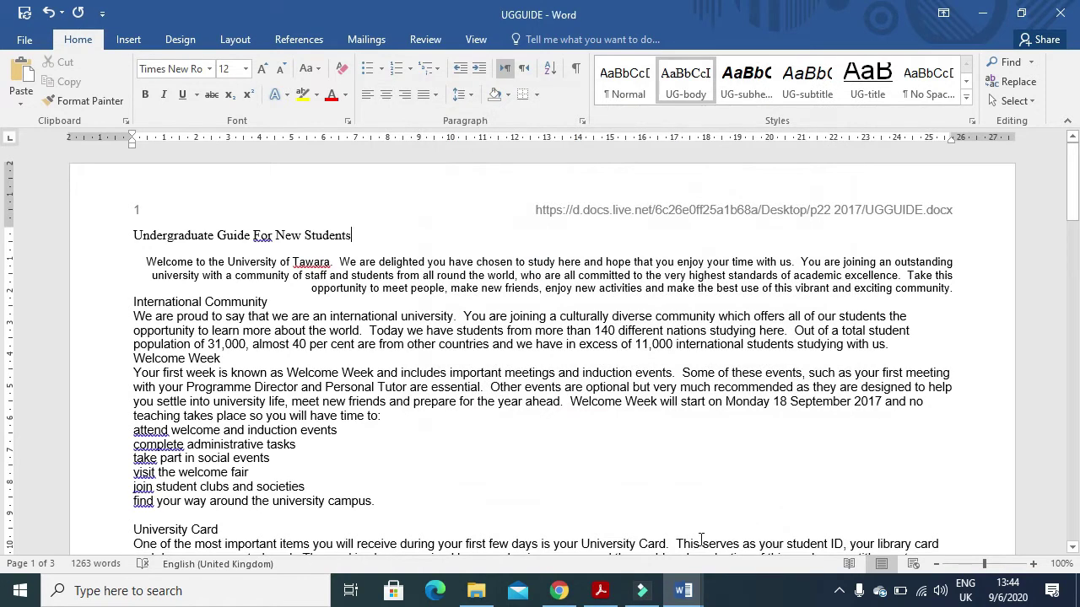
{"action": "key", "text": "alt+Tab"}
{"action": "left_click_drag", "start_coordinate": [223, 523], "coordinate": [144, 520]}
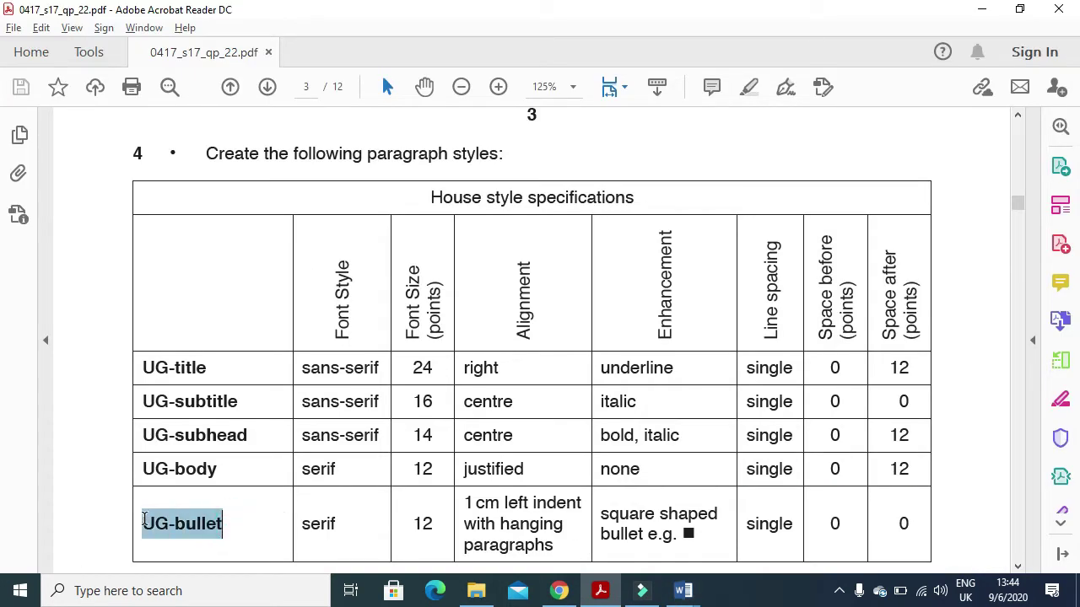
{"action": "key", "text": "alt+Tab"}
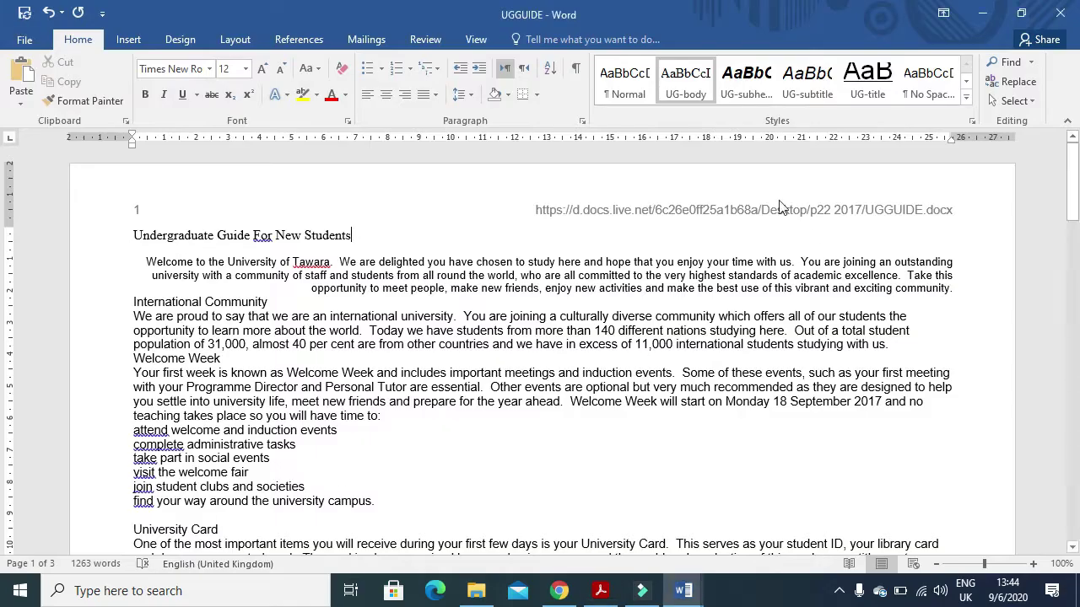
{"action": "left_click", "coordinate": [966, 98]}
{"action": "left_click", "coordinate": [776, 211]}
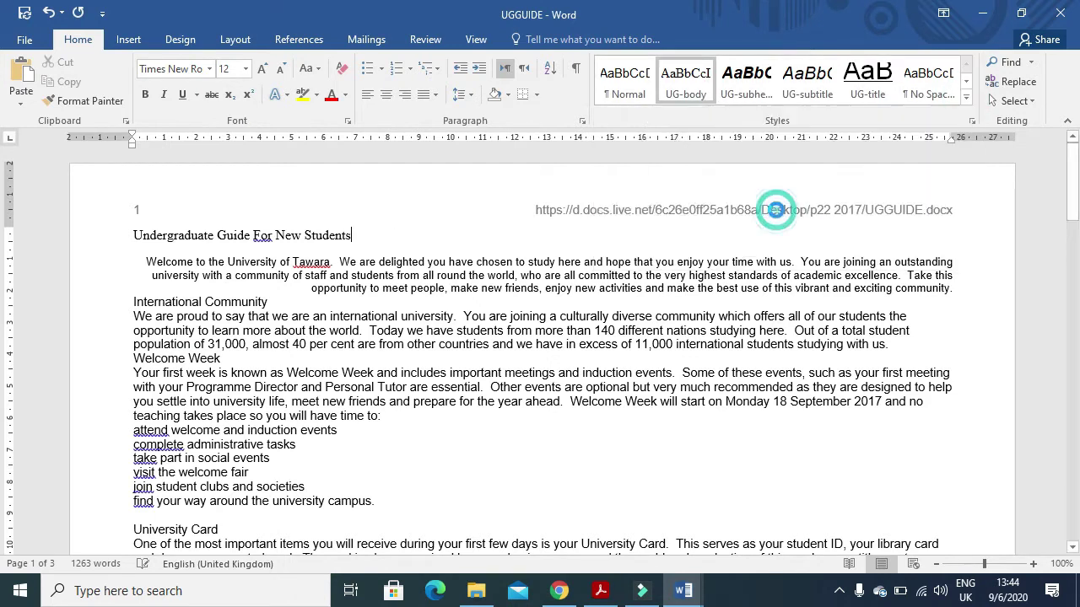
{"action": "key", "text": "ctrl+v"}
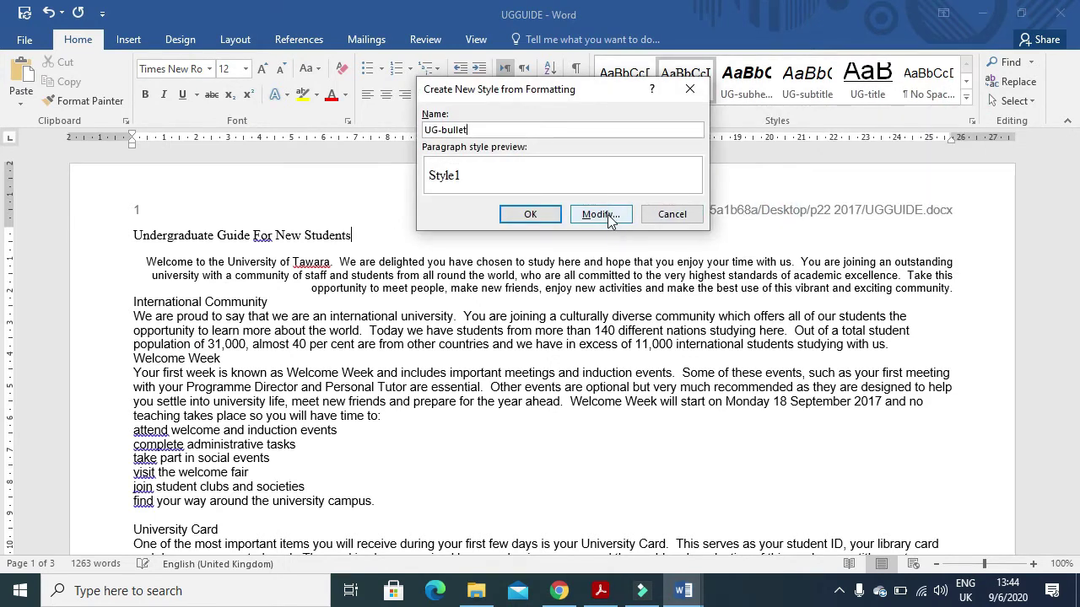
{"action": "left_click", "coordinate": [601, 214]}
- Keep the UG-bullet font as Times New Roman 12 pt
{"action": "key", "text": "alt+Tab"}
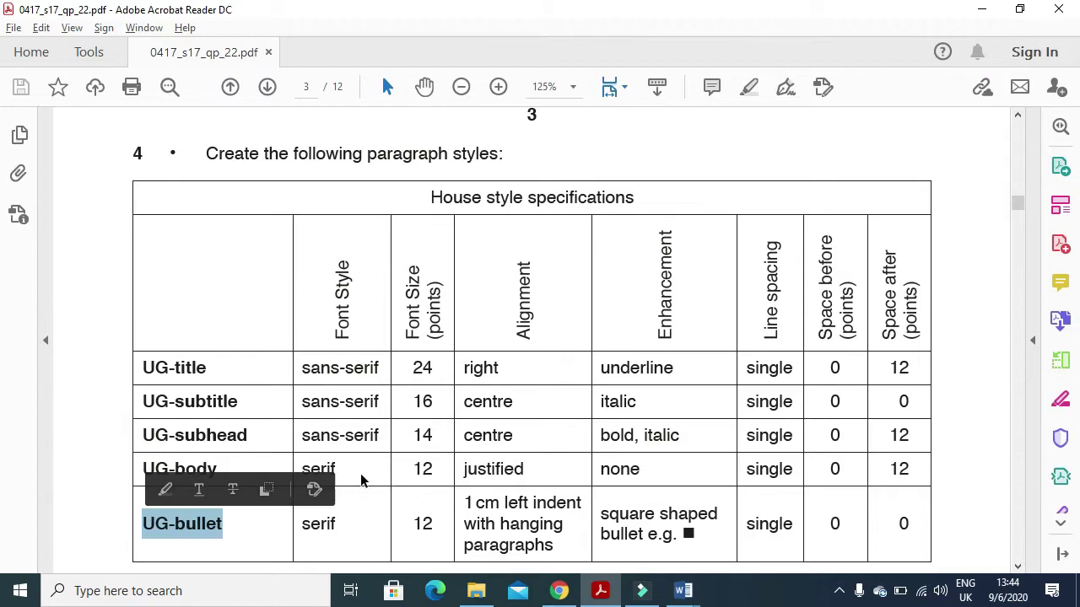
{"action": "left_click_drag", "start_coordinate": [339, 523], "coordinate": [308, 524]}
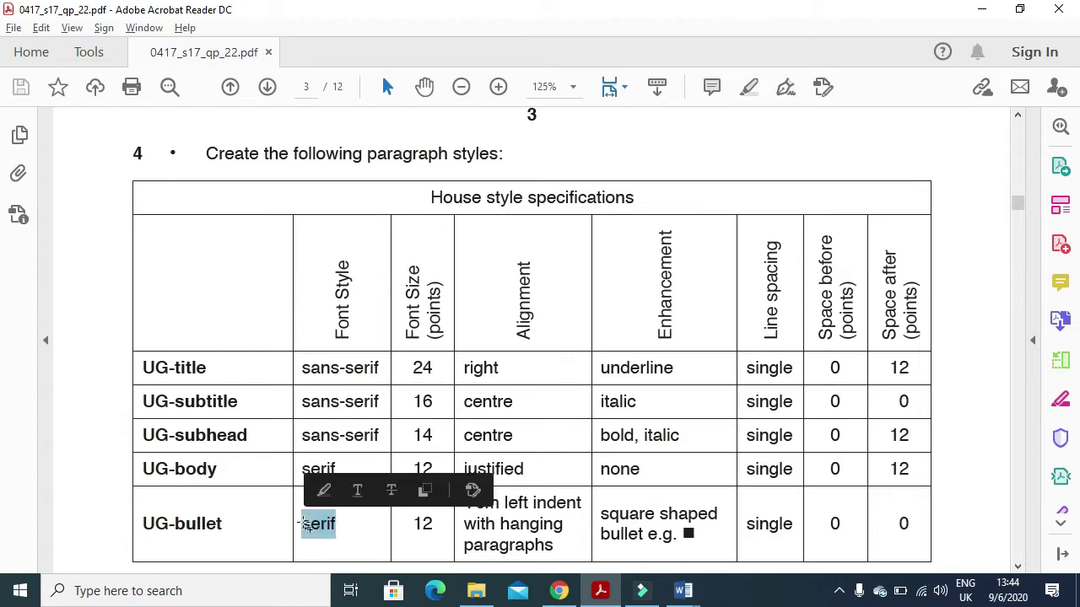
{"action": "key", "text": "alt+Tab"}
{"action": "left_click", "coordinate": [517, 238]}
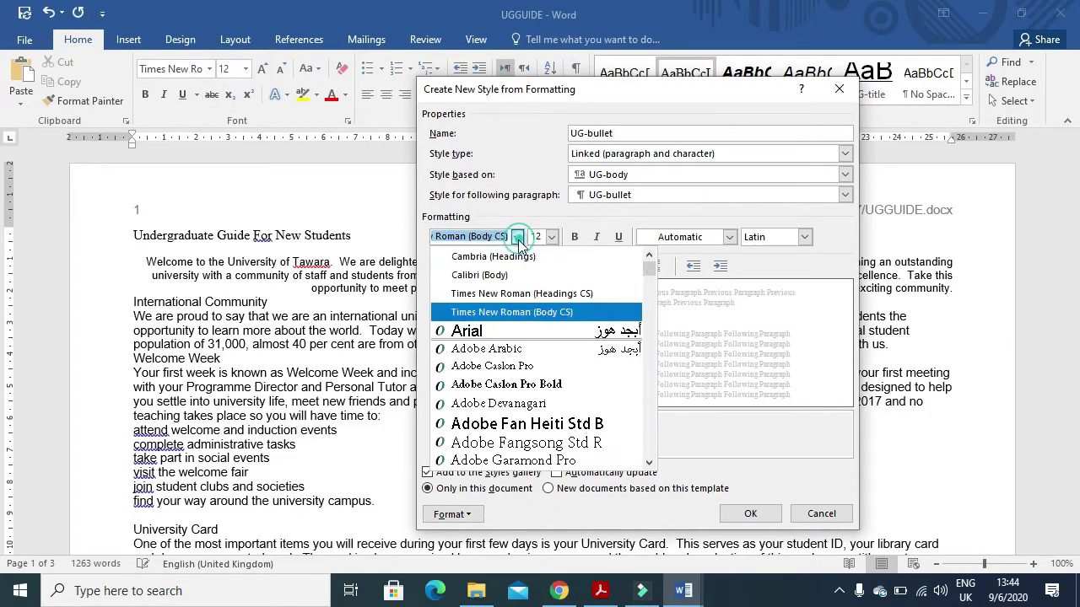
{"action": "left_click", "coordinate": [489, 314]}
{"action": "left_click", "coordinate": [554, 239]}
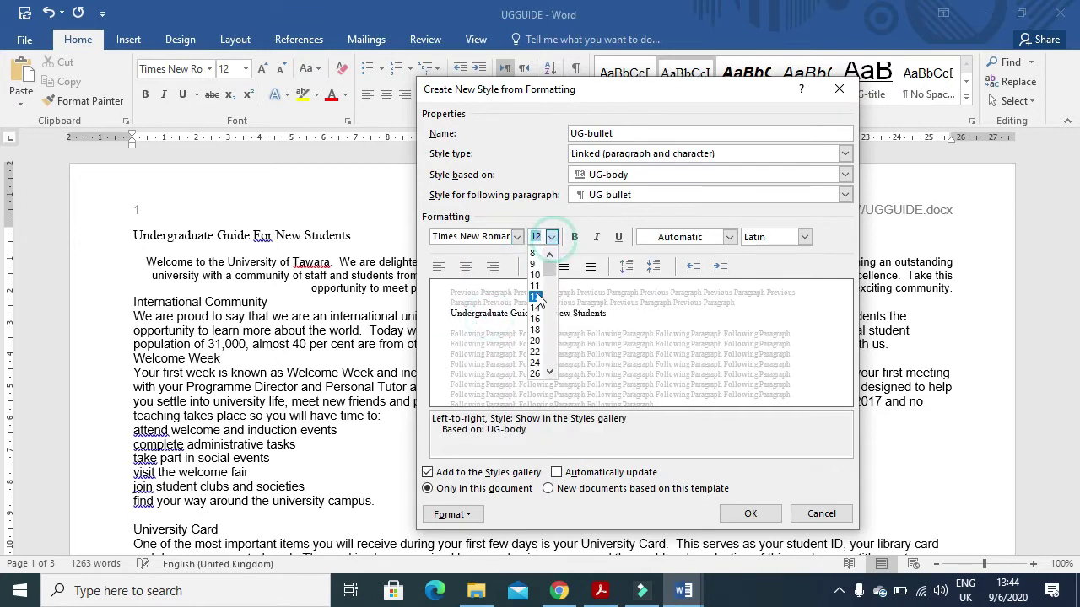
{"action": "left_click", "coordinate": [534, 300]}
{"action": "key", "text": "alt+Tab"}
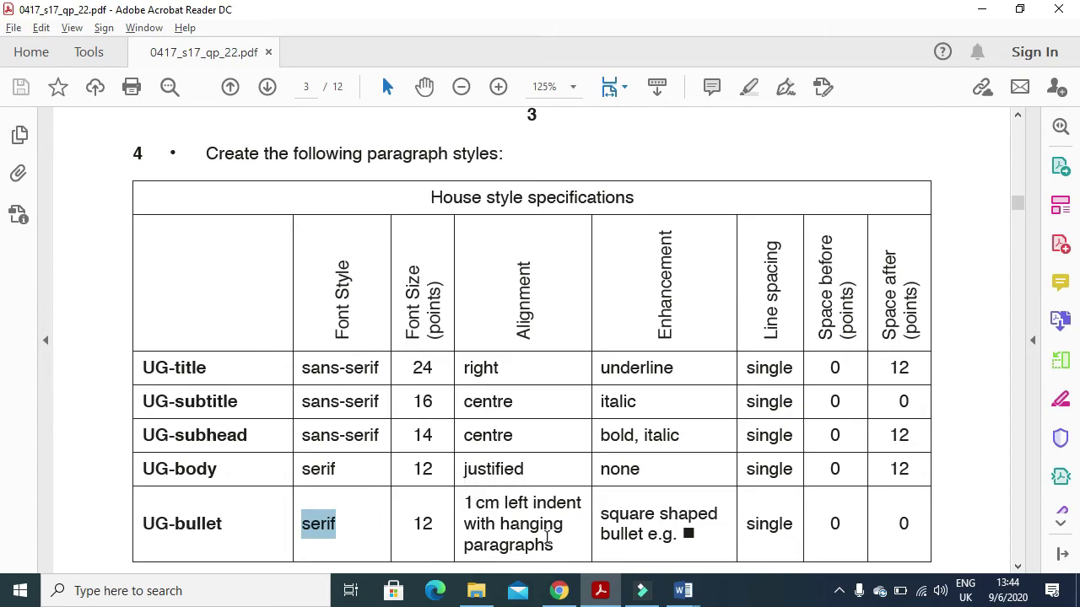
{"action": "key", "text": "alt+Tab"}
- Give the UG-bullet style a 1 cm left indent
{"action": "left_click", "coordinate": [453, 515]}
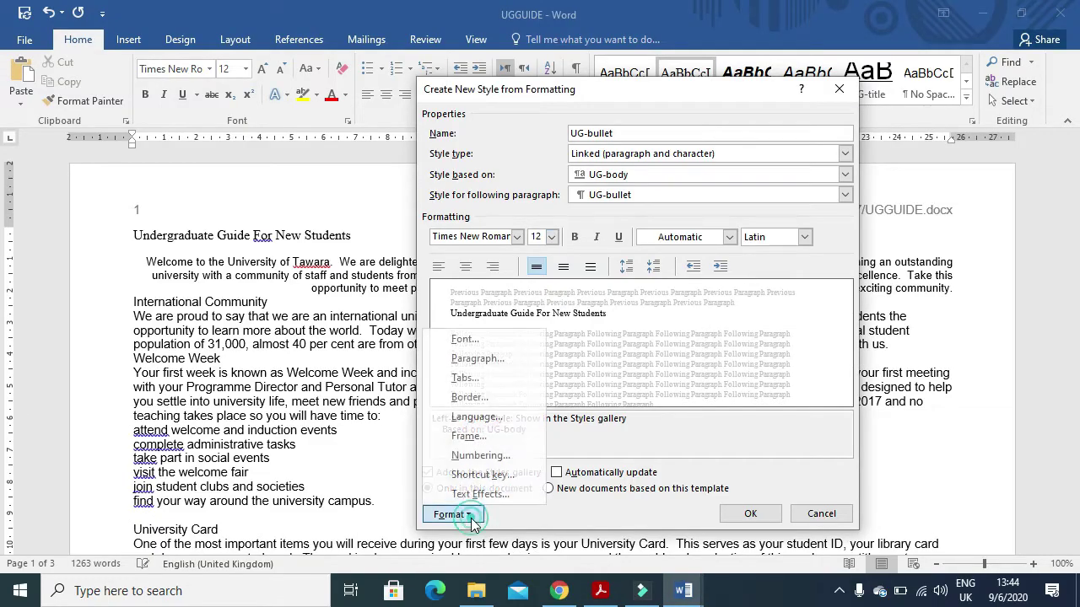
{"action": "left_click", "coordinate": [499, 362]}
{"action": "double_click", "coordinate": [452, 207]}
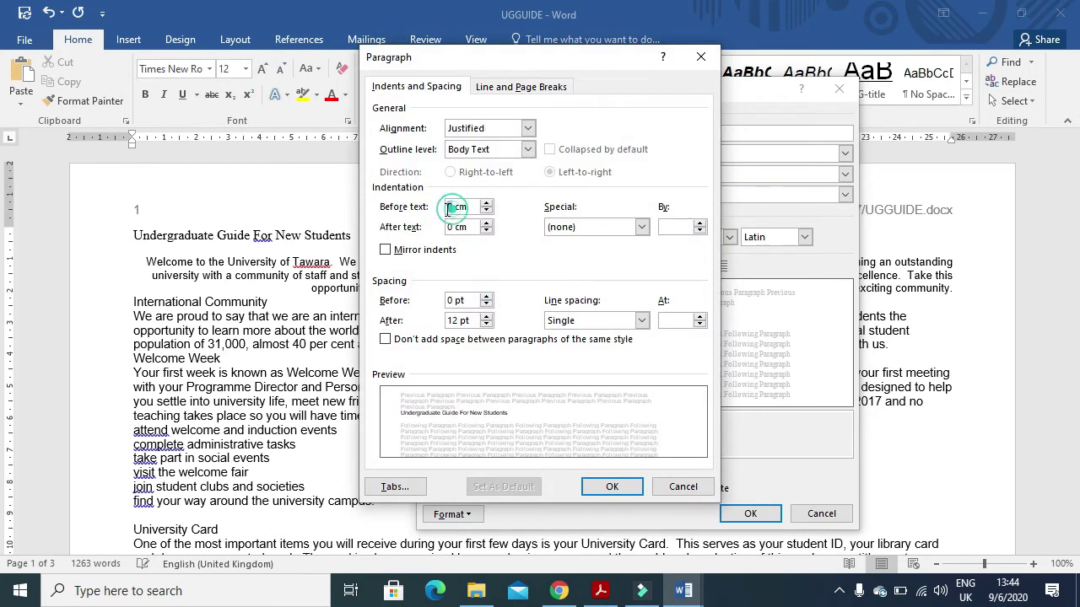
{"action": "type", "text": "1"}
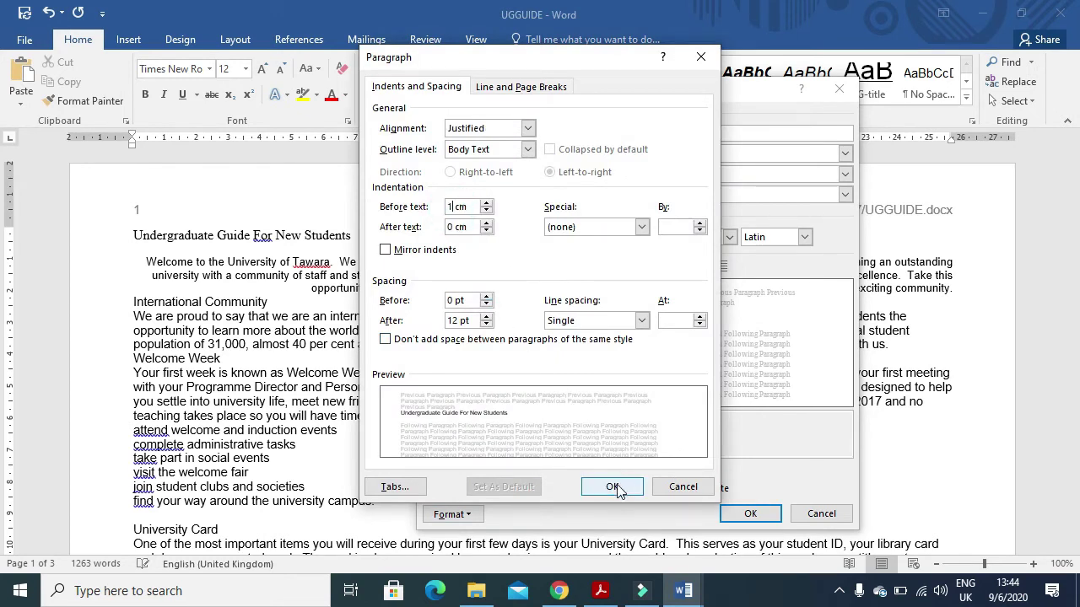
{"action": "left_click", "coordinate": [612, 487]}
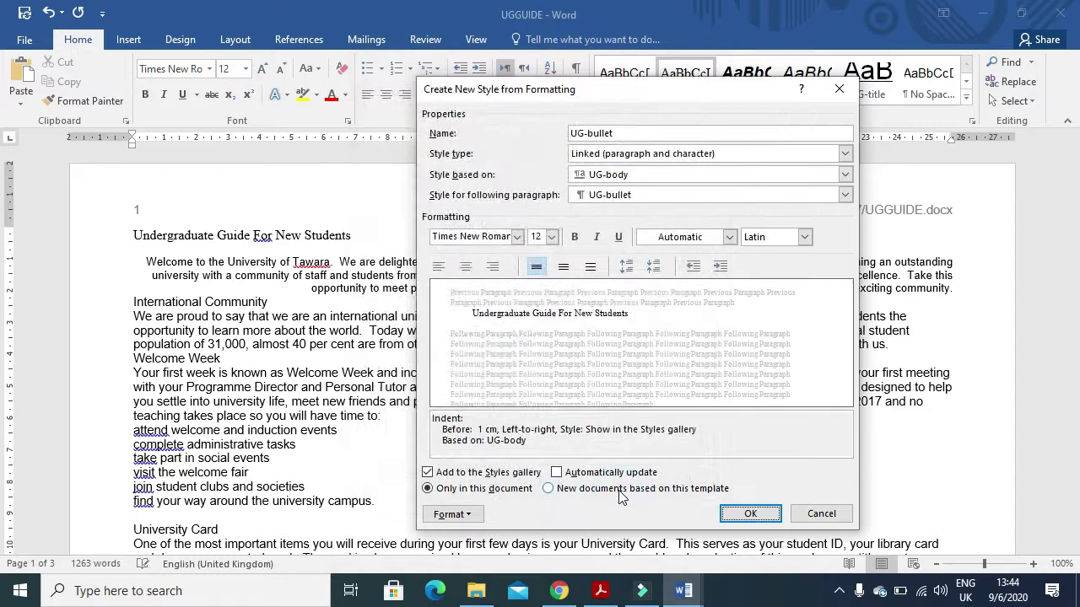
{"action": "left_click", "coordinate": [601, 590]}
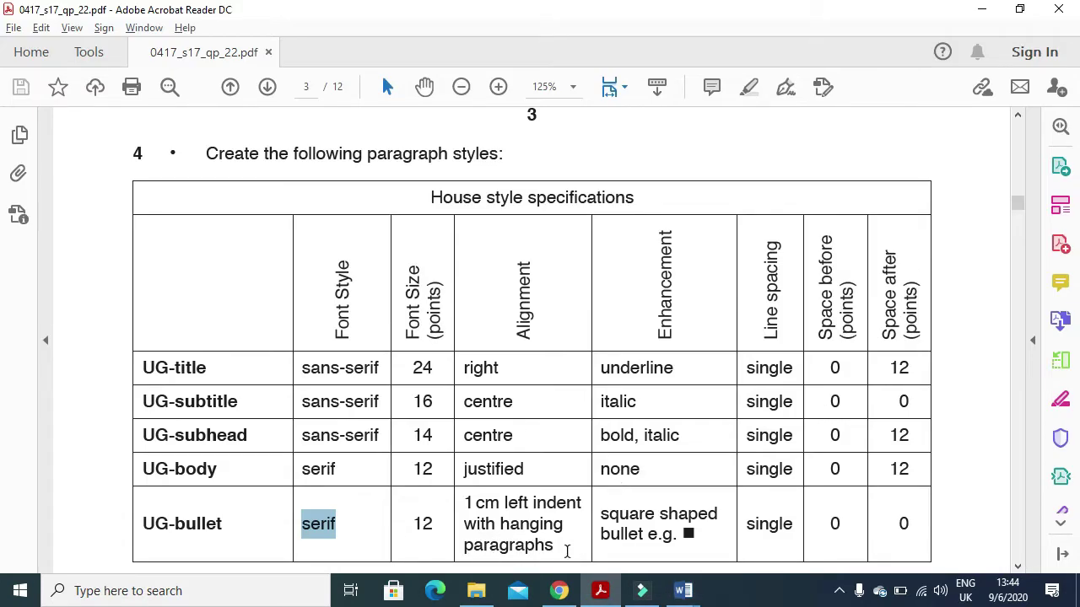
{"action": "left_click_drag", "start_coordinate": [602, 516], "coordinate": [675, 539]}
{"action": "key", "text": "alt+Tab"}
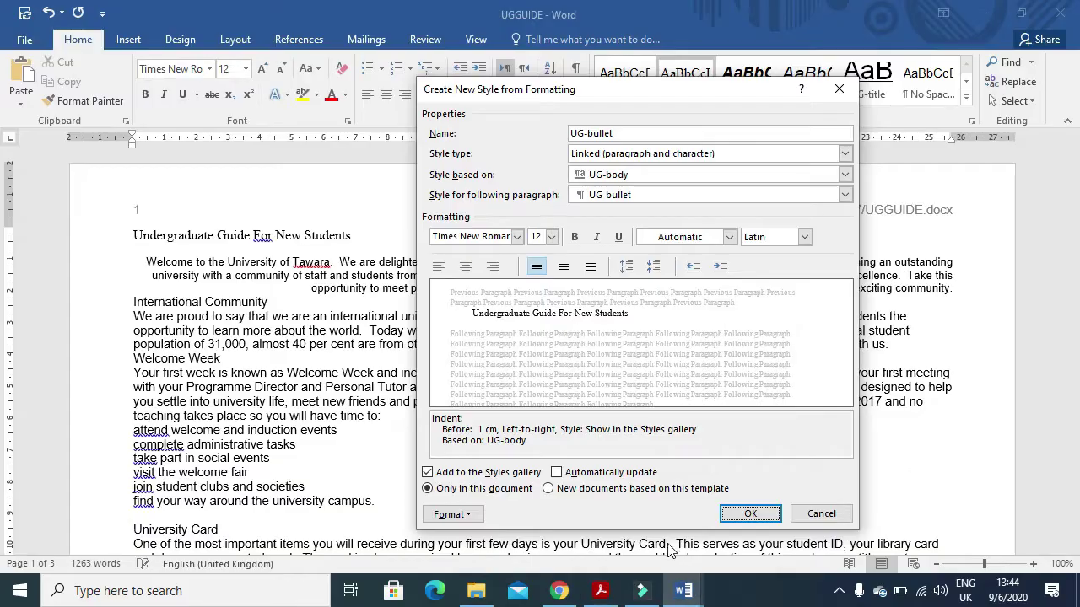
{"action": "left_click", "coordinate": [452, 514]}
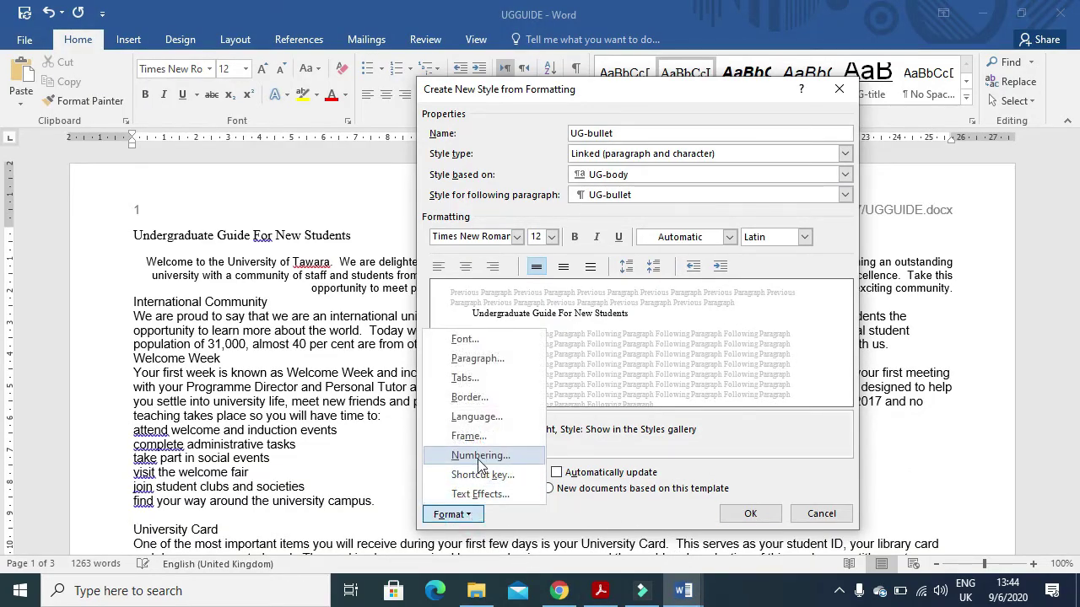
- Give the UG-bullet style a square bullet
{"action": "left_click", "coordinate": [478, 464]}
{"action": "left_click", "coordinate": [592, 170]}
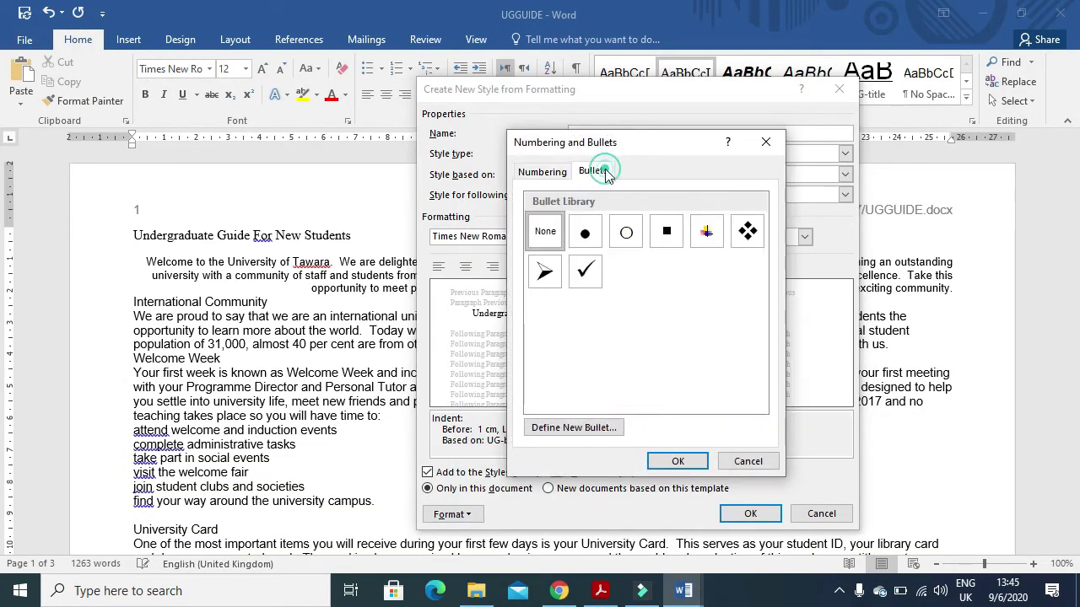
{"action": "left_click", "coordinate": [667, 231]}
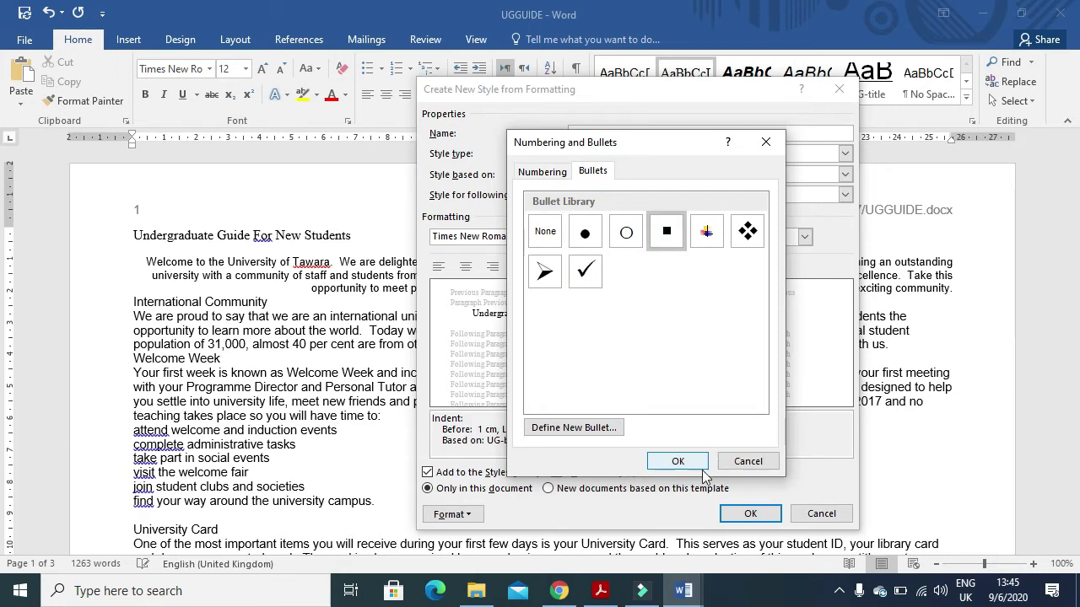
{"action": "left_click", "coordinate": [677, 461]}
{"action": "key", "text": "alt+Tab"}
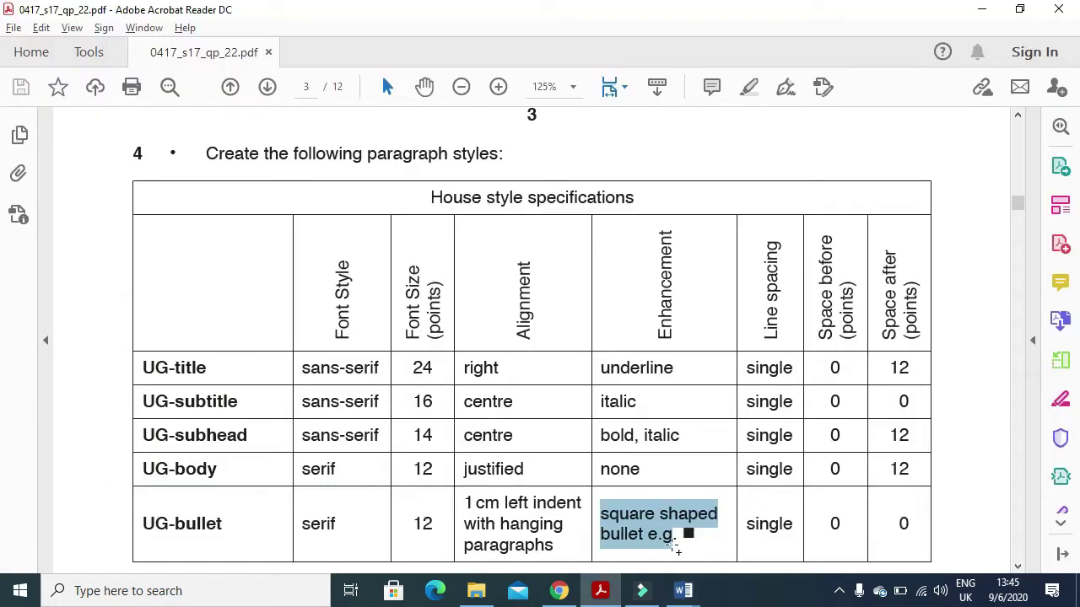
{"action": "key", "text": "alt+Tab"}
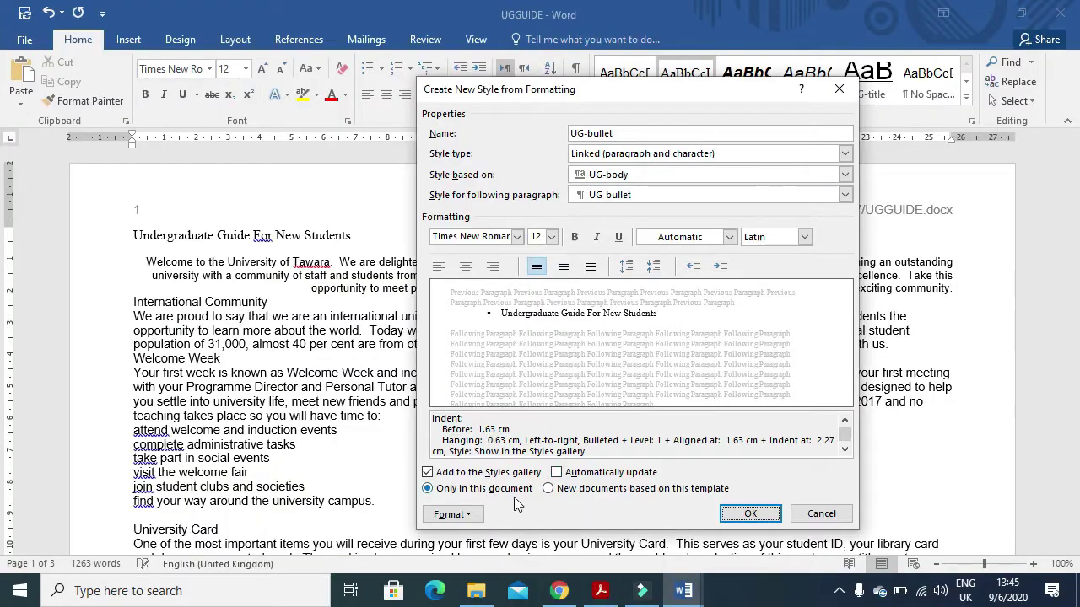
- Set UG-bullet paragraphs to left alignment with 0 pt after, and create the style
{"action": "left_click", "coordinate": [441, 514]}
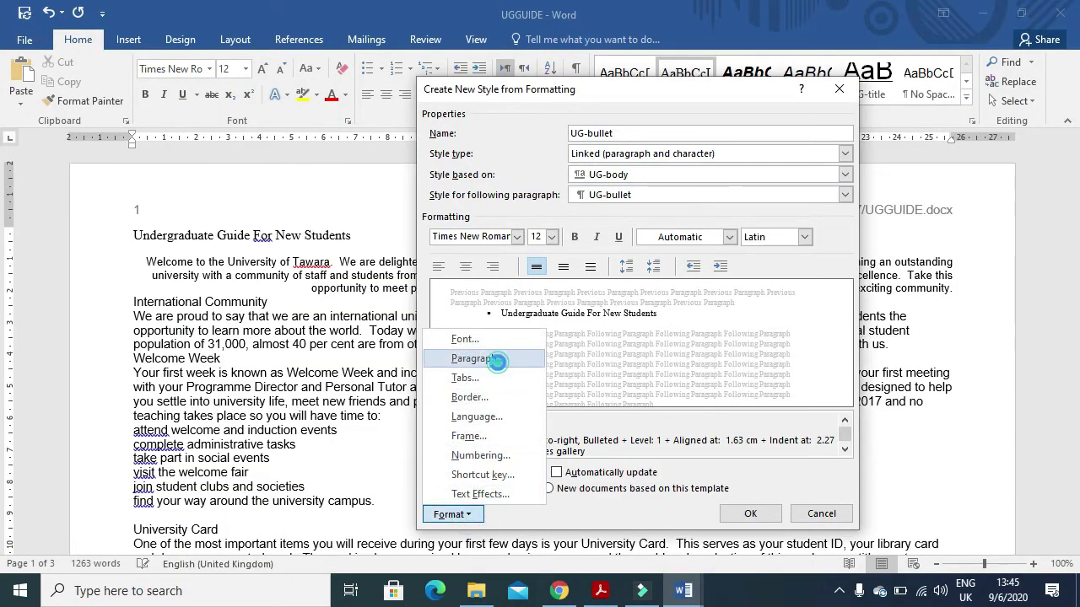
{"action": "left_click", "coordinate": [493, 360]}
{"action": "left_click_drag", "start_coordinate": [454, 320], "coordinate": [429, 321]}
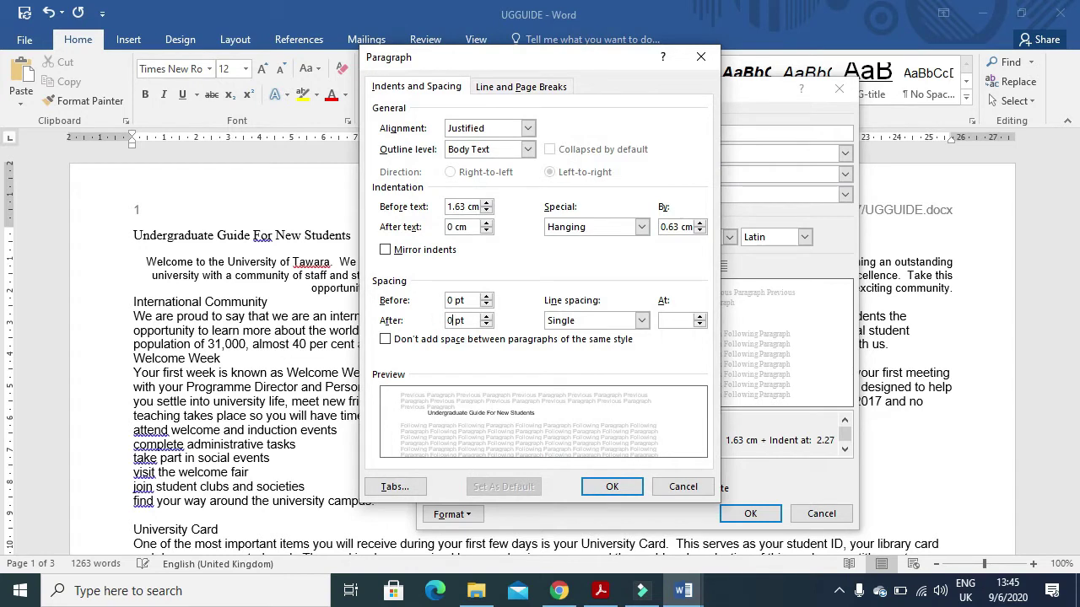
{"action": "left_click", "coordinate": [512, 130]}
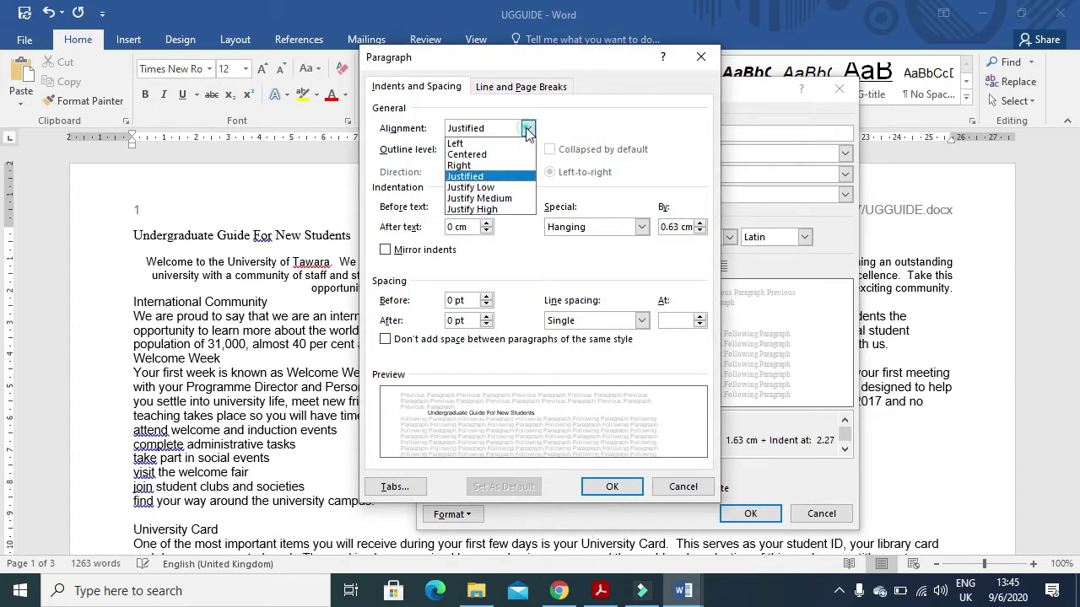
{"action": "left_click", "coordinate": [472, 141]}
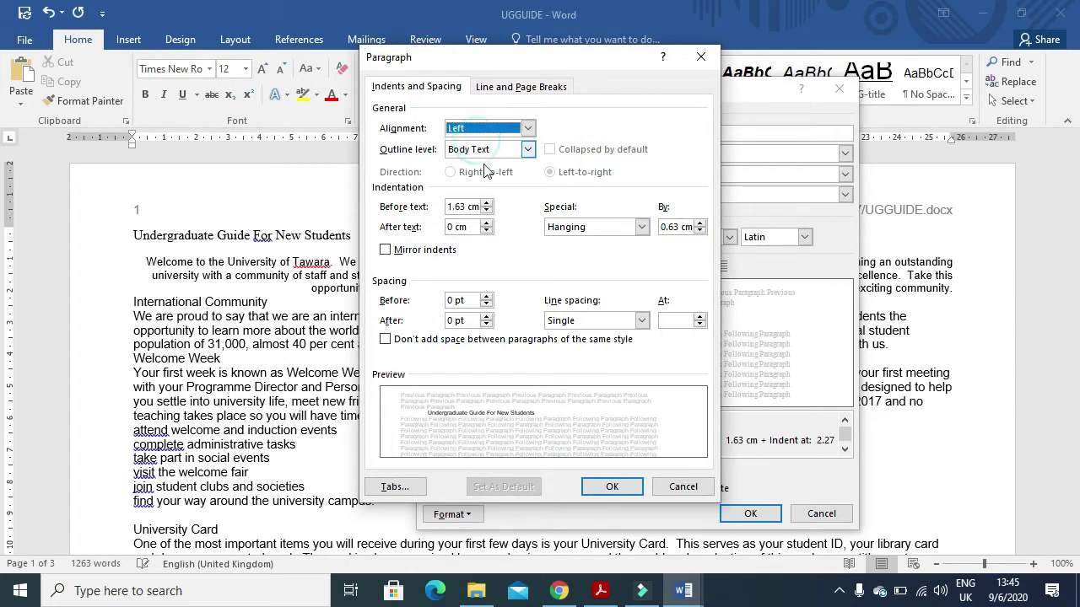
{"action": "left_click", "coordinate": [611, 488]}
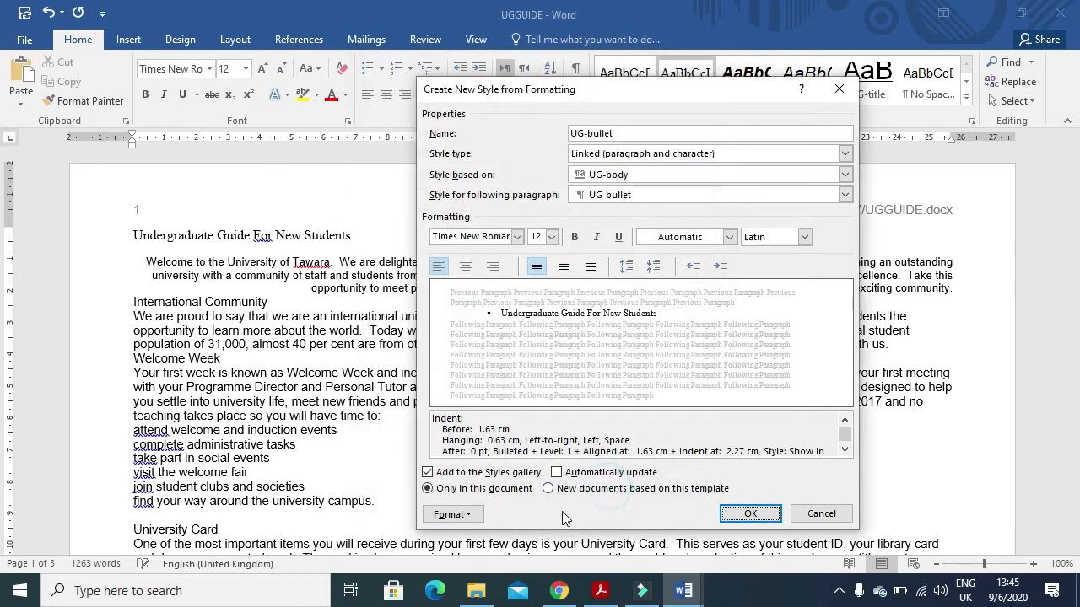
{"action": "left_click", "coordinate": [749, 515]}
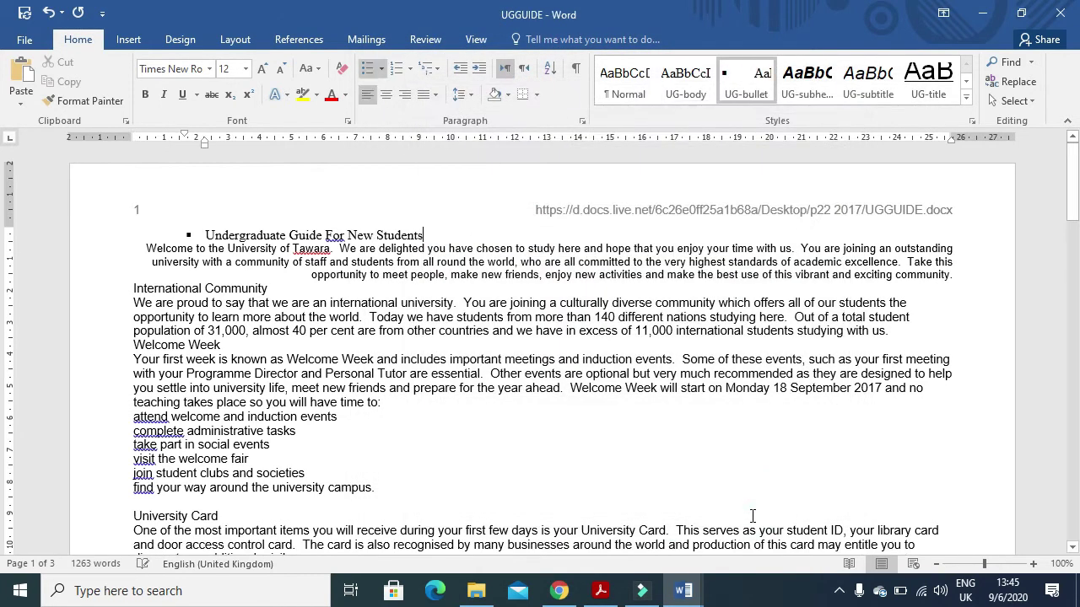
- Show the full UG-bullet style settings for the evidence screenshot
{"action": "key", "text": "alt+Tab"}
{"action": "scroll", "coordinate": [416, 464], "scroll_direction": "down", "scroll_amount": 5}
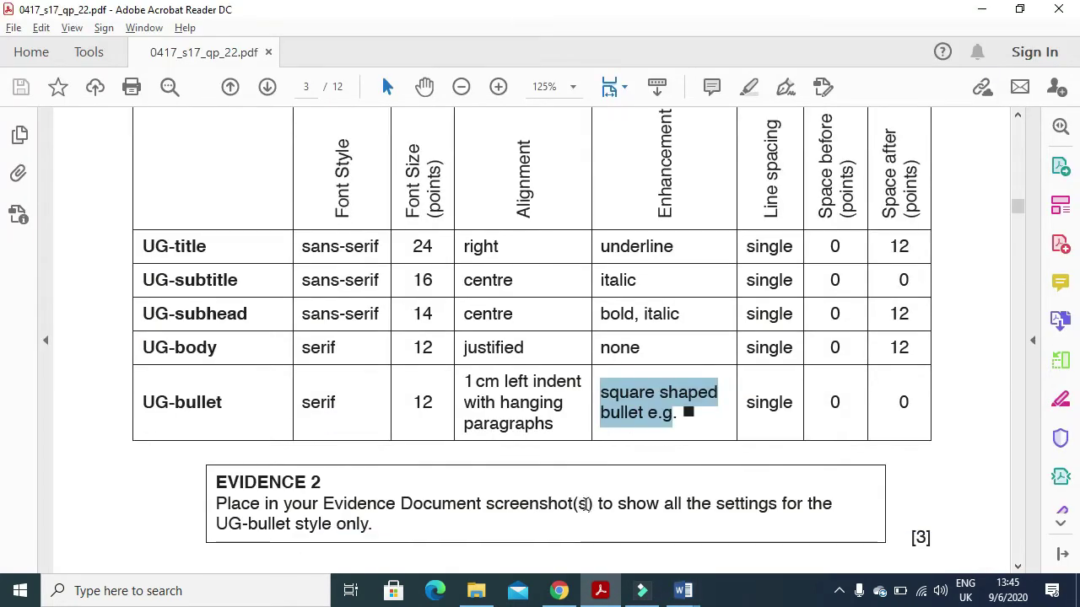
{"action": "left_click_drag", "start_coordinate": [376, 411], "coordinate": [218, 404]}
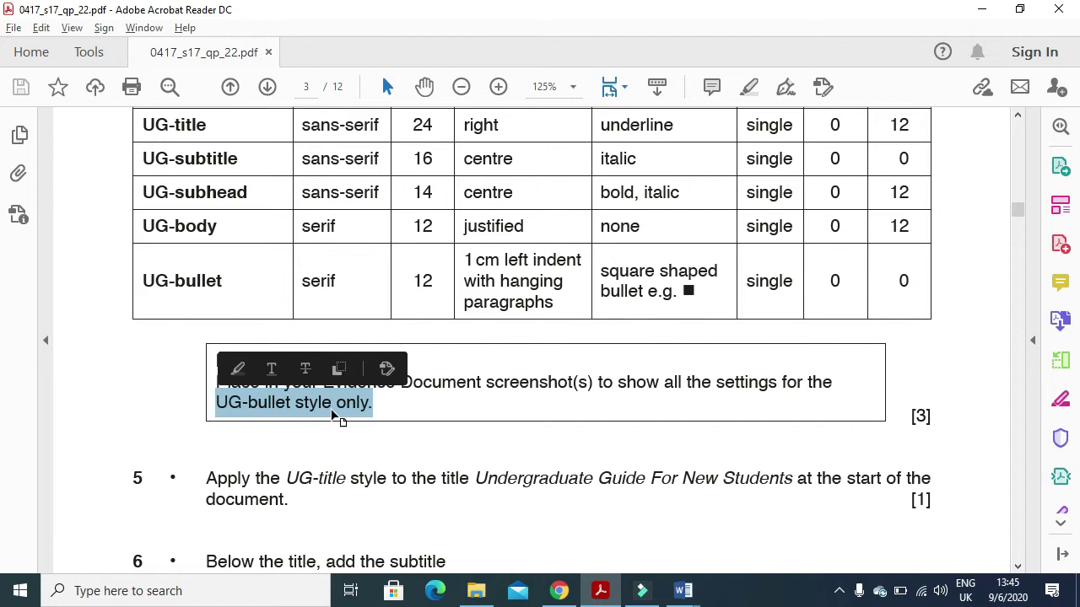
{"action": "key", "text": "alt+Tab"}
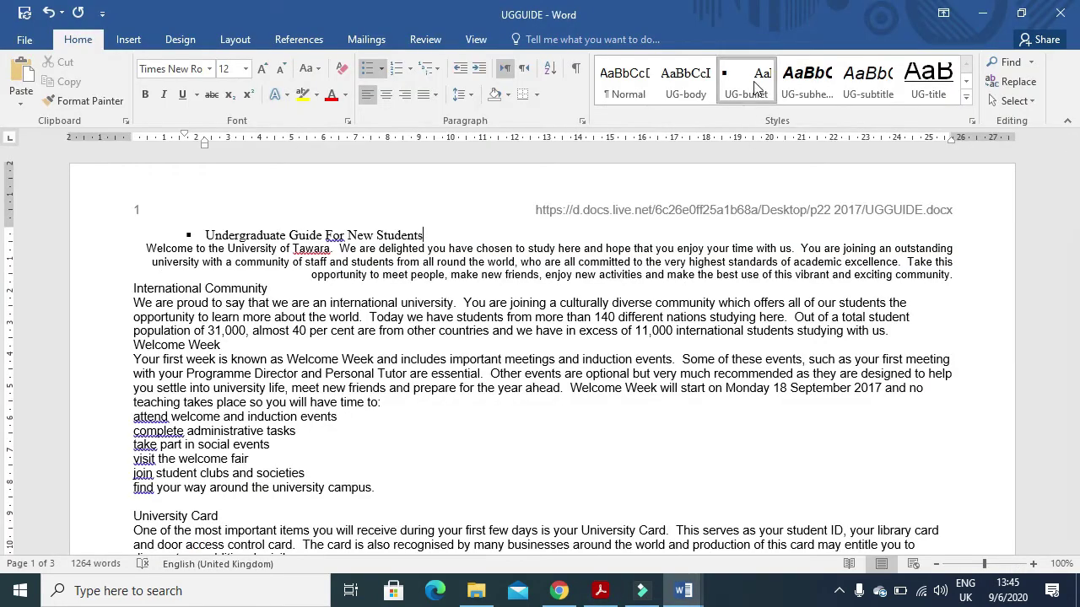
{"action": "right_click", "coordinate": [755, 84]}
{"action": "left_click", "coordinate": [793, 116]}
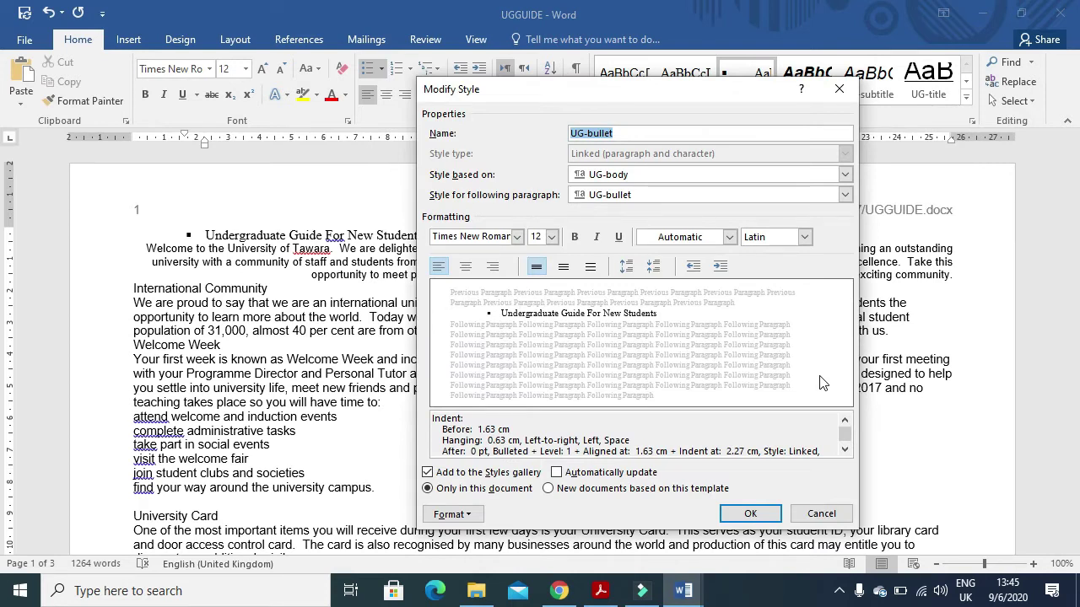
{"action": "left_click", "coordinate": [750, 513]}
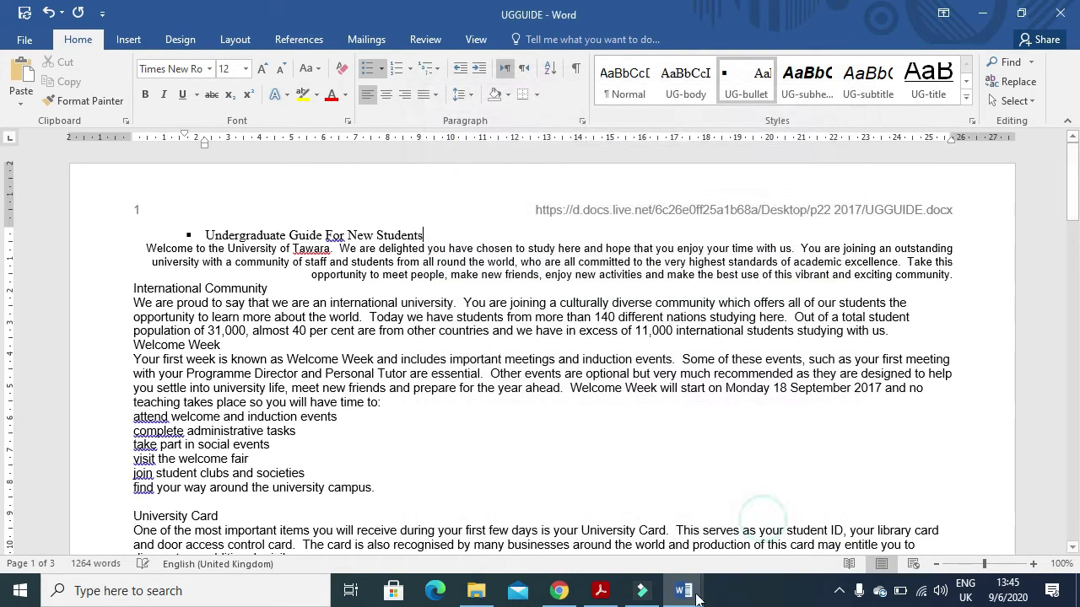
- Paste the style settings screenshot under Step 4 in J227EVIDENCE0297
{"action": "mouse_move", "coordinate": [683, 590]}
{"action": "left_click", "coordinate": [610, 552]}
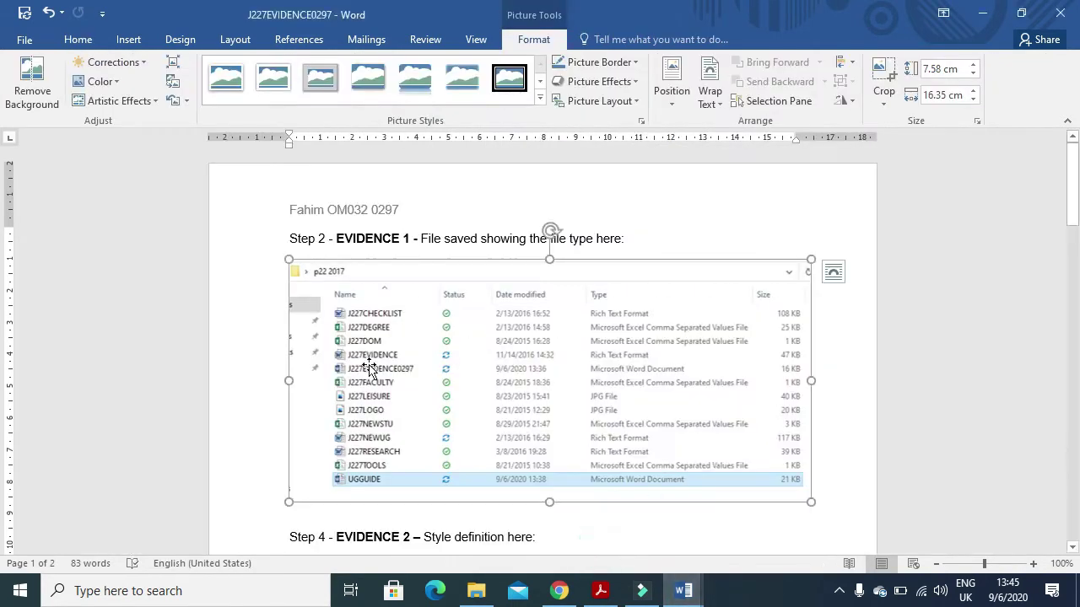
{"action": "scroll", "coordinate": [379, 392], "scroll_direction": "down", "scroll_amount": 3}
{"action": "left_click", "coordinate": [377, 402]}
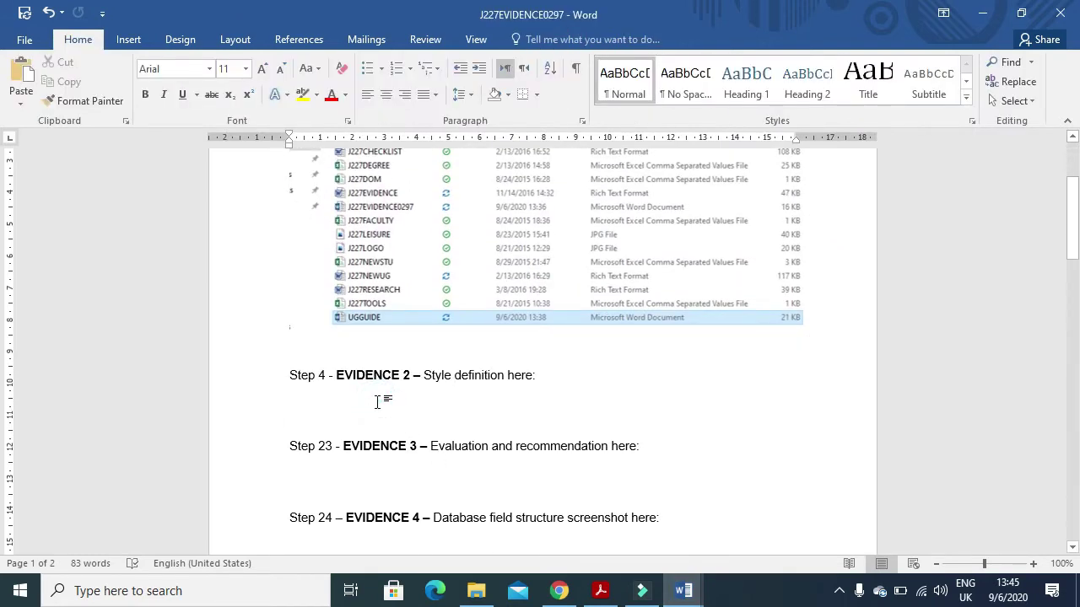
{"action": "key", "text": "ctrl+v"}
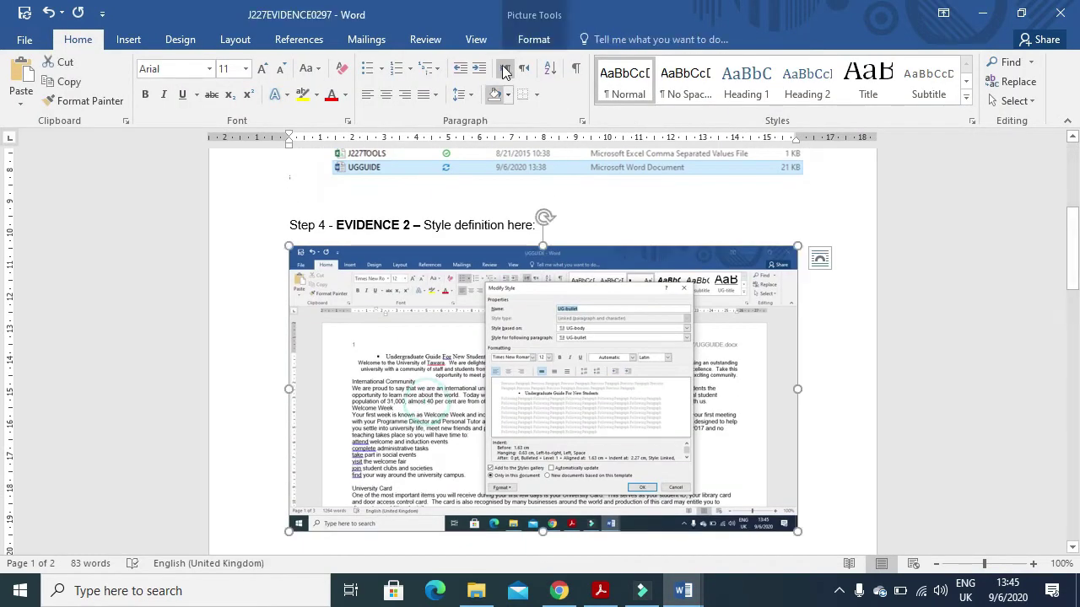
- Crop the screenshot to the style settings and enlarge it to about 12.59 x 12.09 cm
{"action": "left_click", "coordinate": [531, 42]}
{"action": "left_click", "coordinate": [883, 76]}
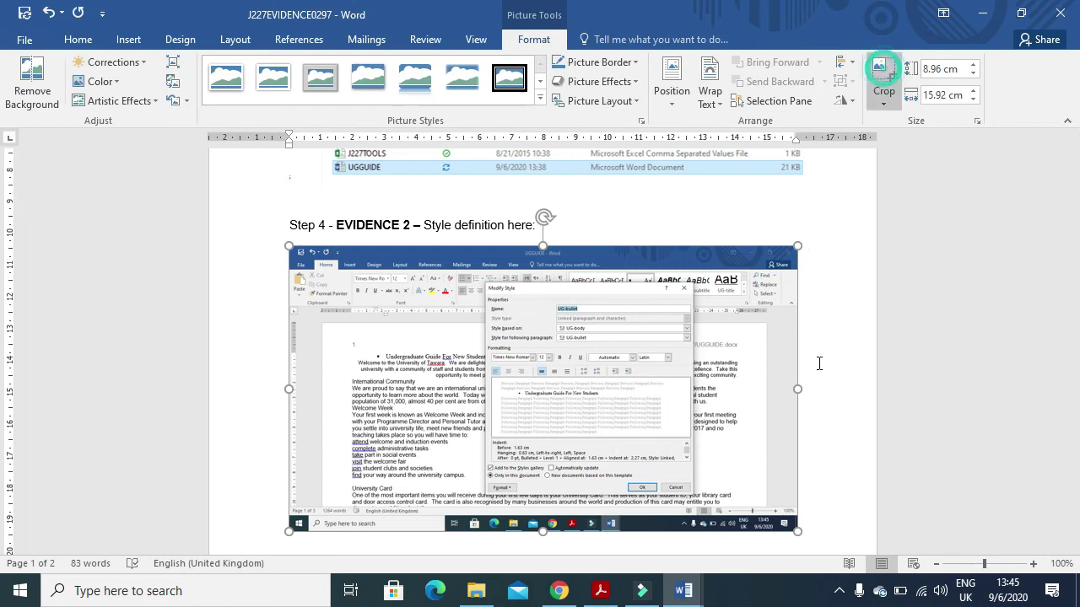
{"action": "left_click_drag", "start_coordinate": [789, 524], "coordinate": [689, 493]}
{"action": "left_click_drag", "start_coordinate": [301, 253], "coordinate": [484, 278]}
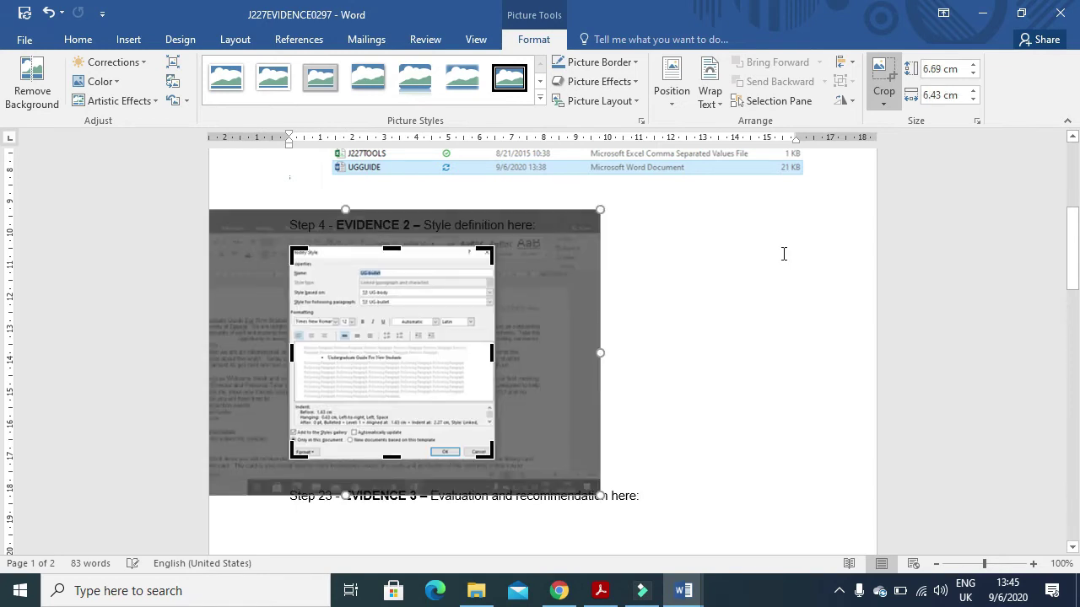
{"action": "left_click", "coordinate": [783, 253]}
{"action": "left_click", "coordinate": [422, 313]}
{"action": "left_click_drag", "start_coordinate": [497, 459], "coordinate": [679, 509]}
- Apply UG-title to the heading 'Undergraduate Guide For New Students'
{"action": "left_click", "coordinate": [983, 13]}
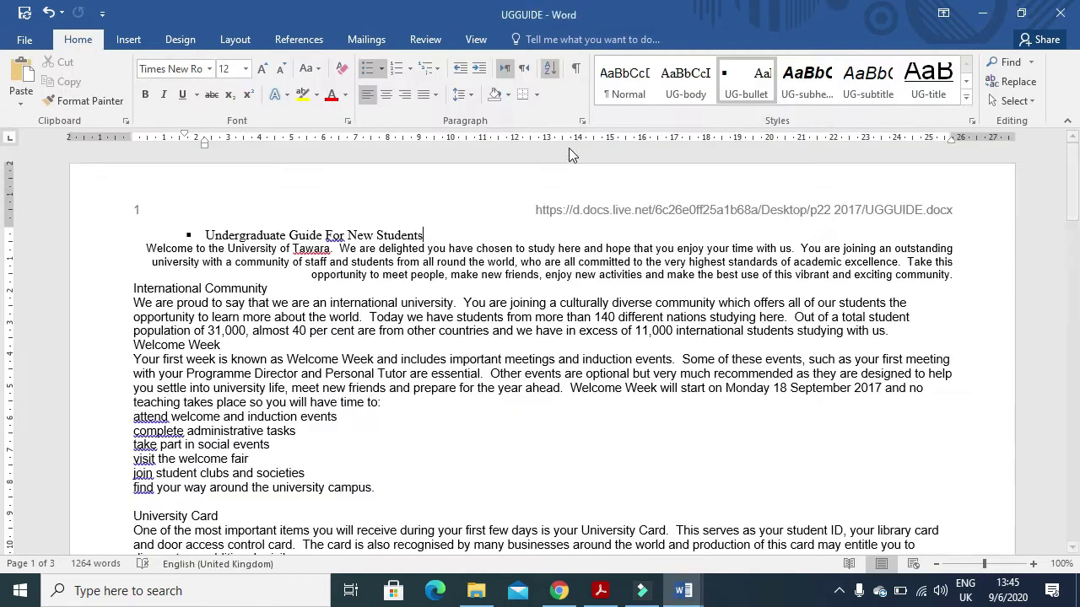
{"action": "left_click", "coordinate": [602, 591]}
{"action": "scroll", "coordinate": [513, 368], "scroll_direction": "down", "scroll_amount": 6}
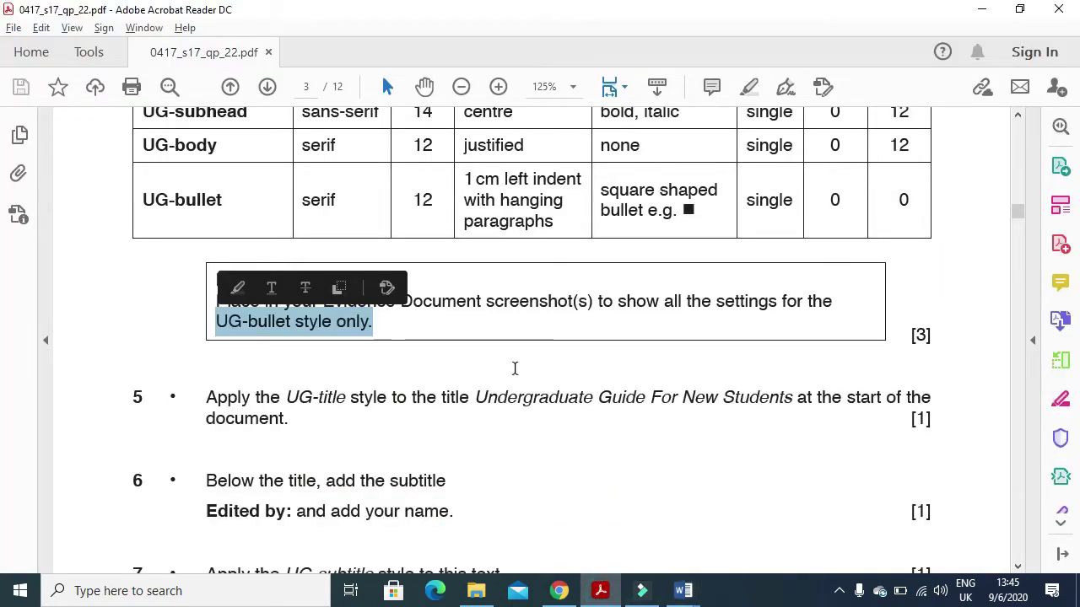
{"action": "left_click_drag", "start_coordinate": [202, 221], "coordinate": [346, 196]}
{"action": "left_click_drag", "start_coordinate": [371, 200], "coordinate": [556, 215]}
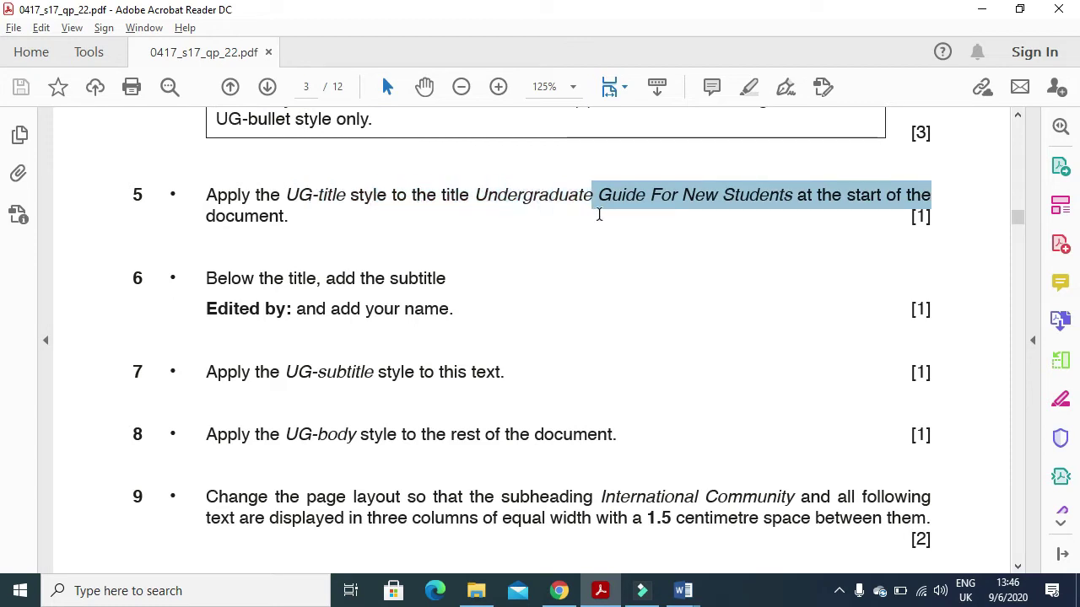
{"action": "left_click_drag", "start_coordinate": [654, 213], "coordinate": [812, 224]}
{"action": "key", "text": "alt+Tab"}
{"action": "left_click_drag", "start_coordinate": [426, 235], "coordinate": [193, 232]}
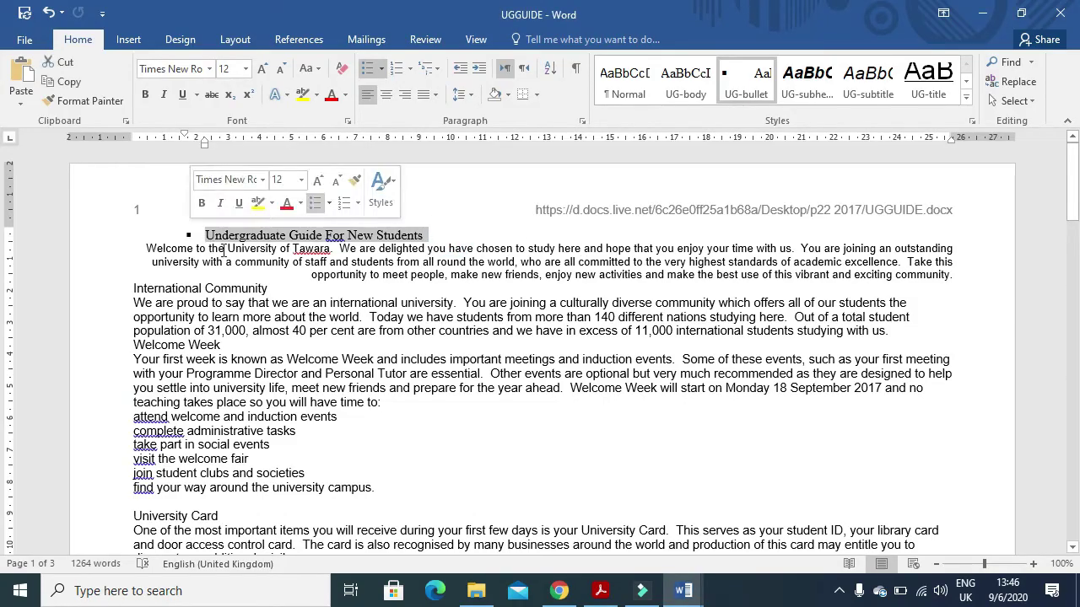
{"action": "left_click", "coordinate": [928, 76]}
- Add an 'Edited by:' line with the editor's name above Welcome, styled UG-subtitle
{"action": "key", "text": "alt+Tab"}
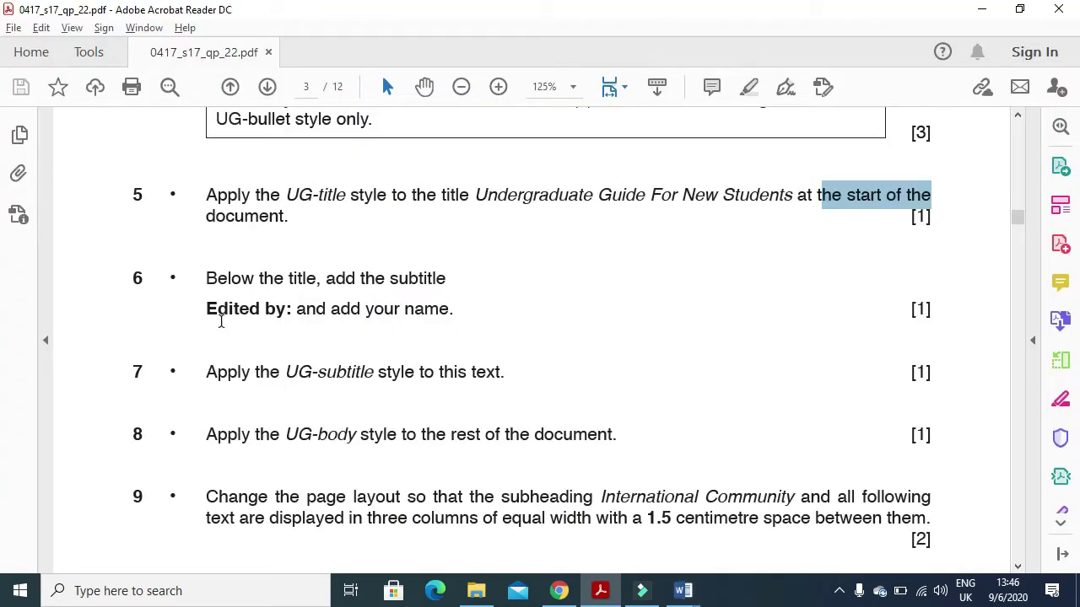
{"action": "left_click_drag", "start_coordinate": [205, 314], "coordinate": [282, 324]}
{"action": "key", "text": "ctrl+c"}
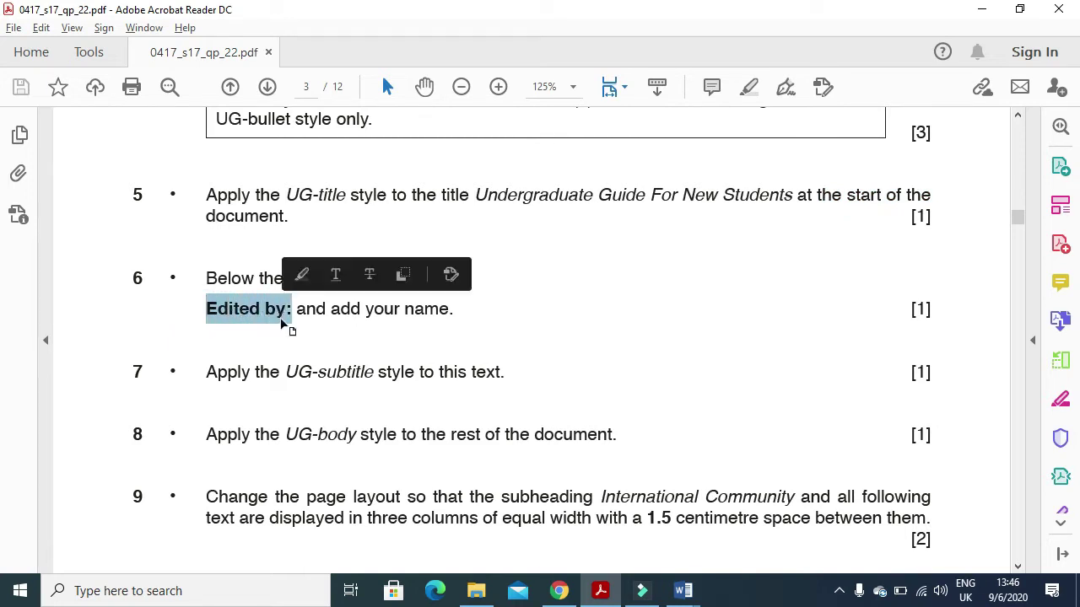
{"action": "key", "text": "alt+Tab"}
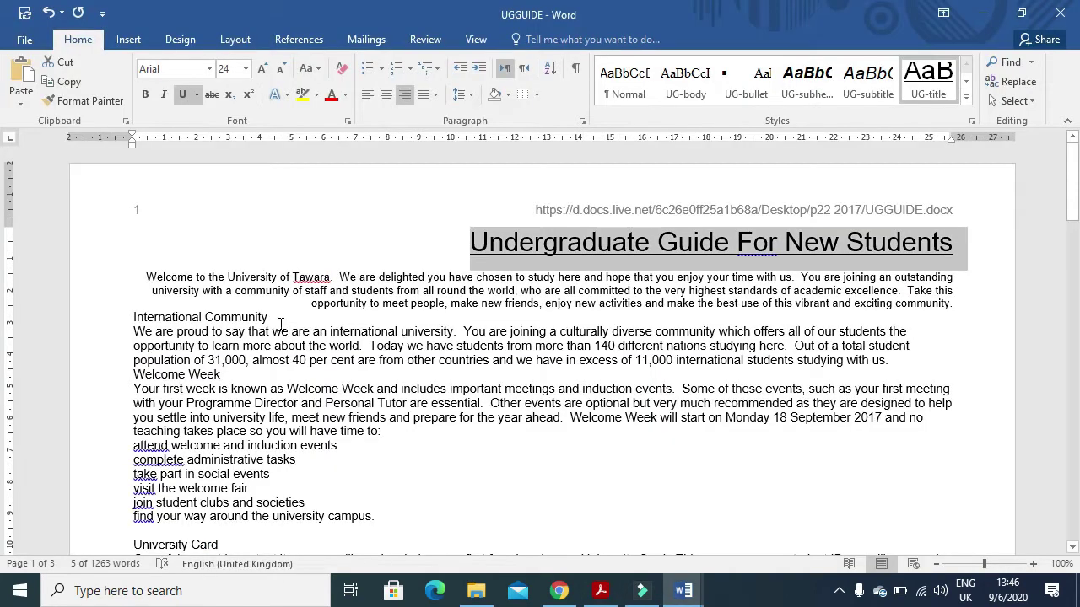
{"action": "left_click", "coordinate": [145, 279]}
{"action": "key", "text": "Return"}
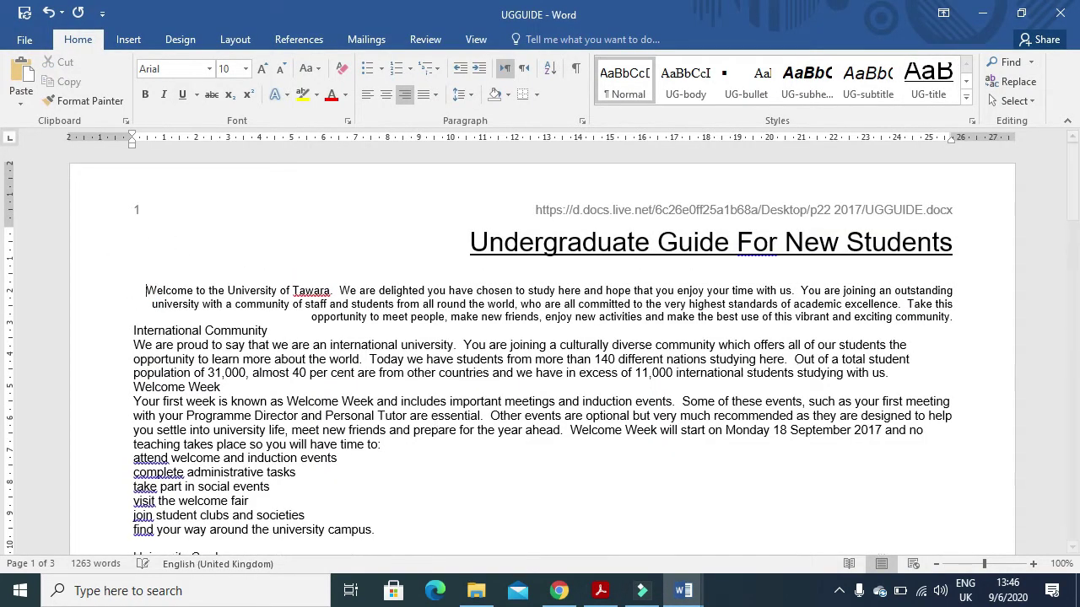
{"action": "key", "text": "ctrl+v"}
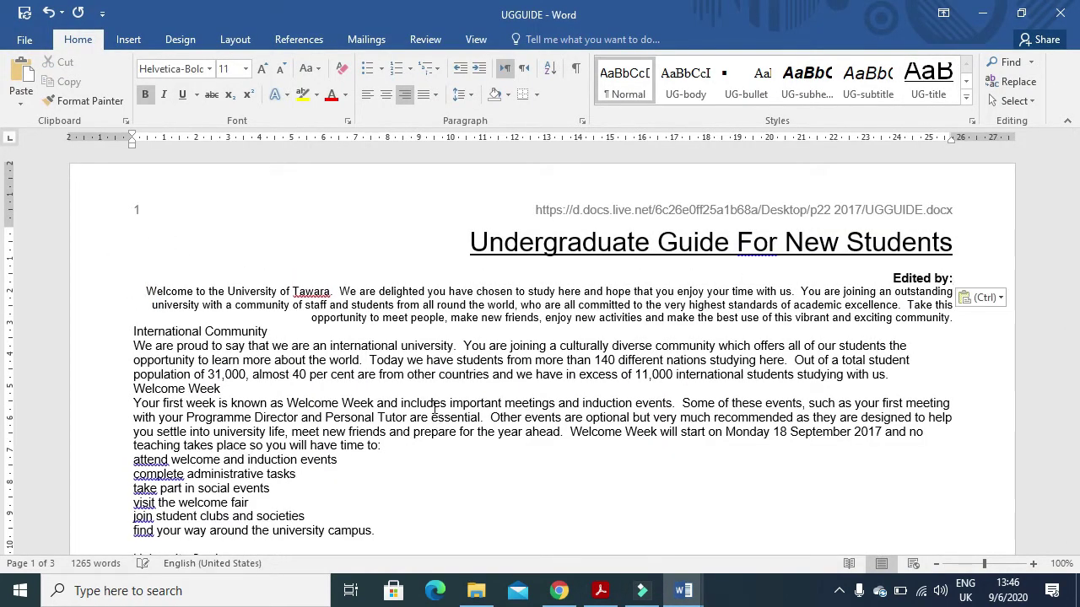
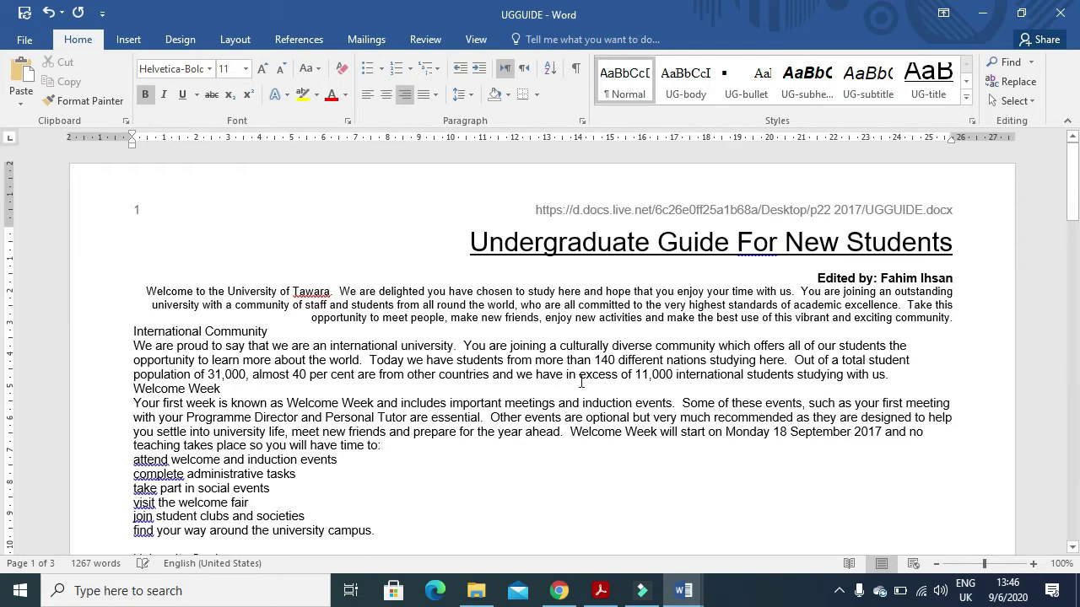
{"action": "left_click_drag", "start_coordinate": [957, 280], "coordinate": [842, 277]}
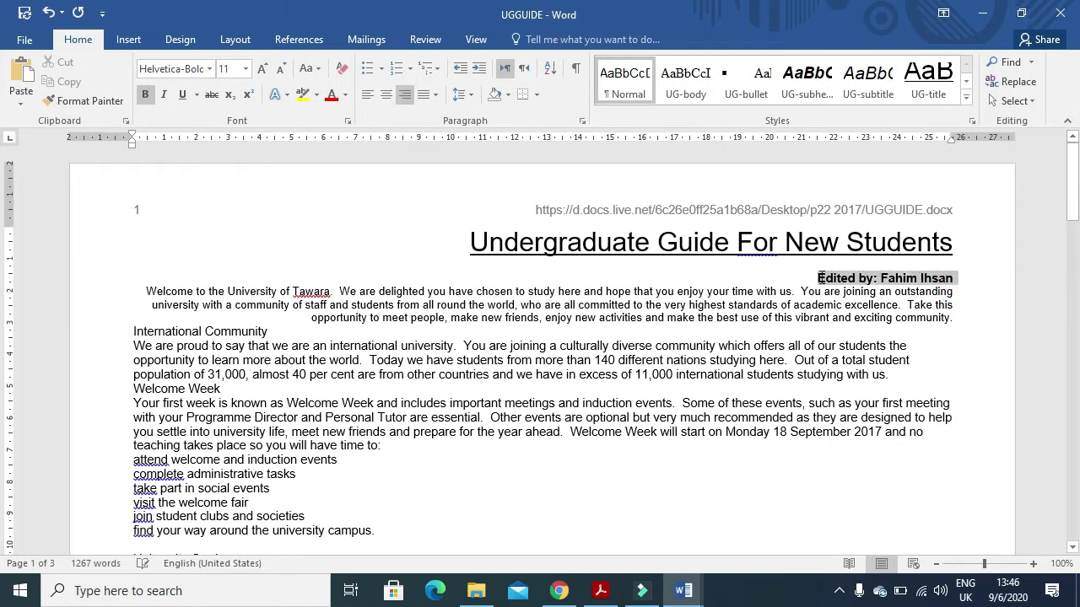
{"action": "left_click", "coordinate": [871, 76]}
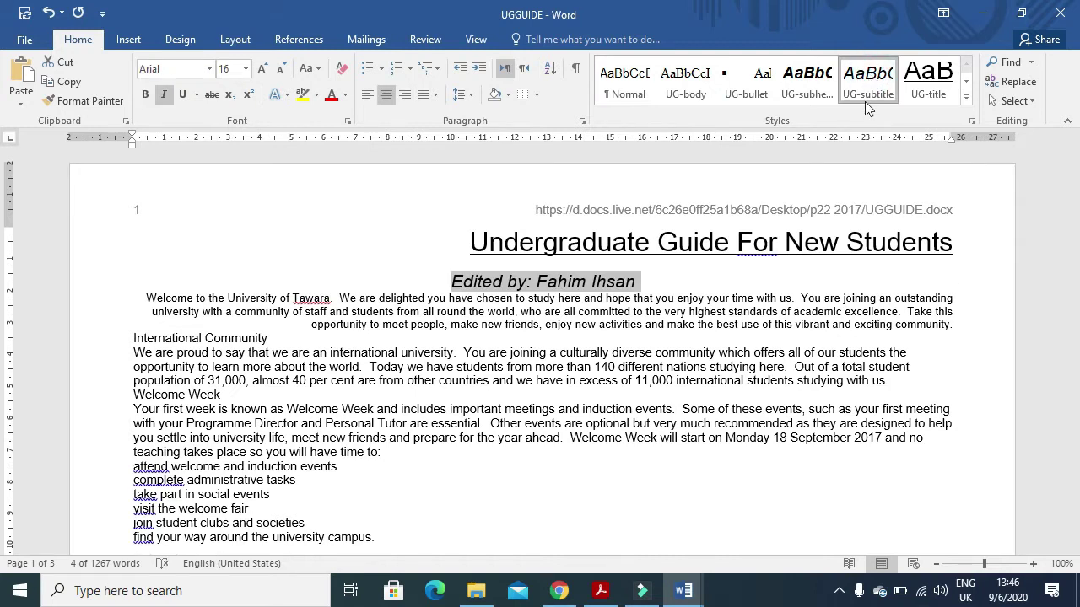
- Select the text from the Welcome paragraph to the end of the document
{"action": "key", "text": "alt+Tab"}
{"action": "left_click_drag", "start_coordinate": [287, 372], "coordinate": [362, 372]}
{"action": "scroll", "coordinate": [348, 373], "scroll_direction": "down", "scroll_amount": 3}
{"action": "left_click_drag", "start_coordinate": [206, 313], "coordinate": [616, 314]}
{"action": "key", "text": "alt+Tab"}
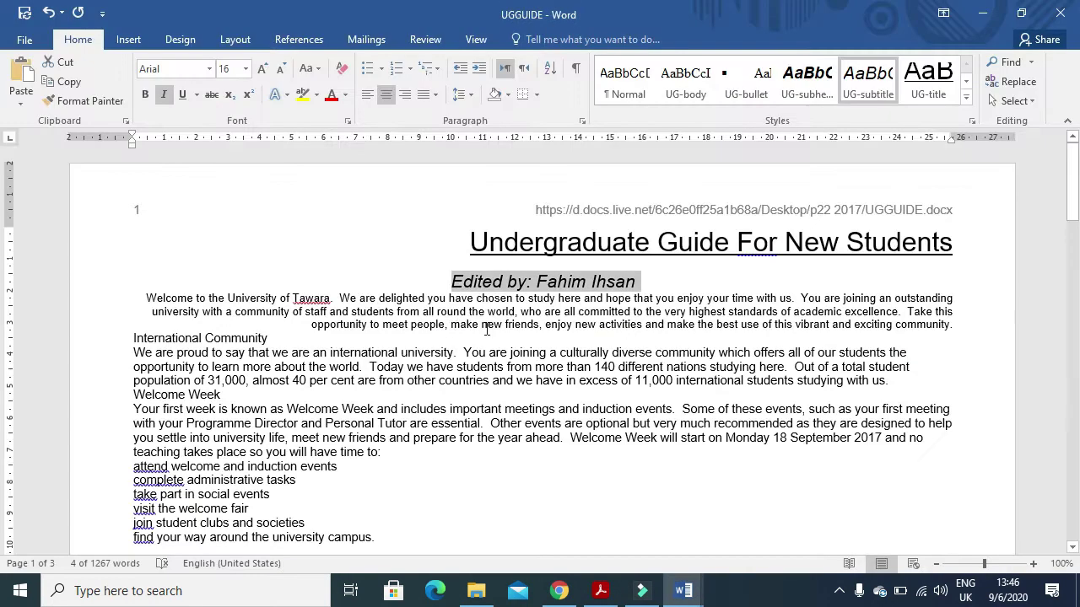
{"action": "left_click_drag", "start_coordinate": [145, 300], "coordinate": [549, 268]}
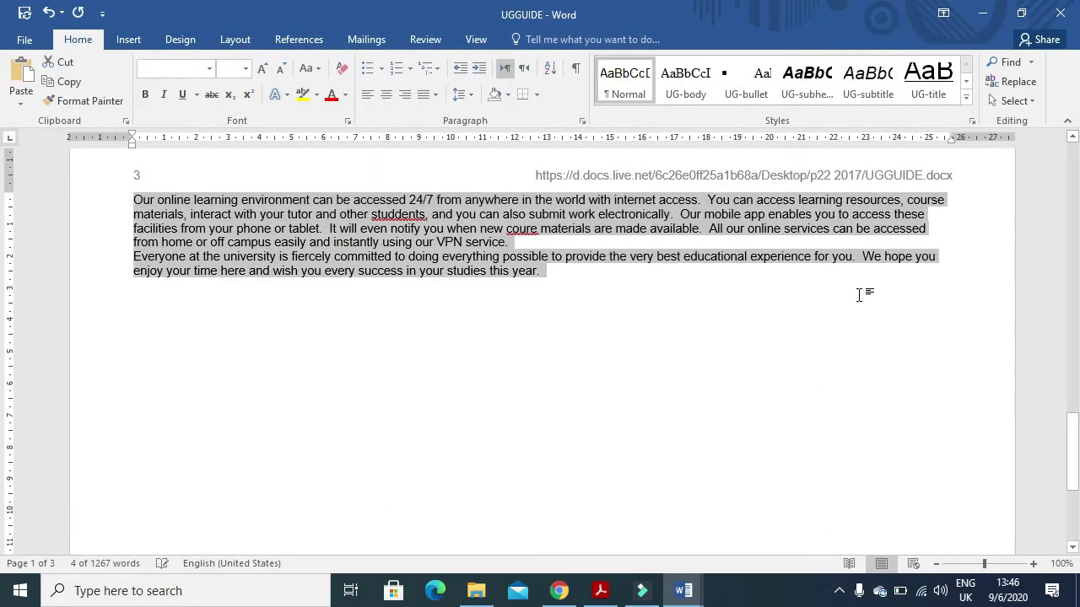
- Apply UG-body to the selected text, then again to the Libraries paragraph
{"action": "left_click", "coordinate": [697, 79]}
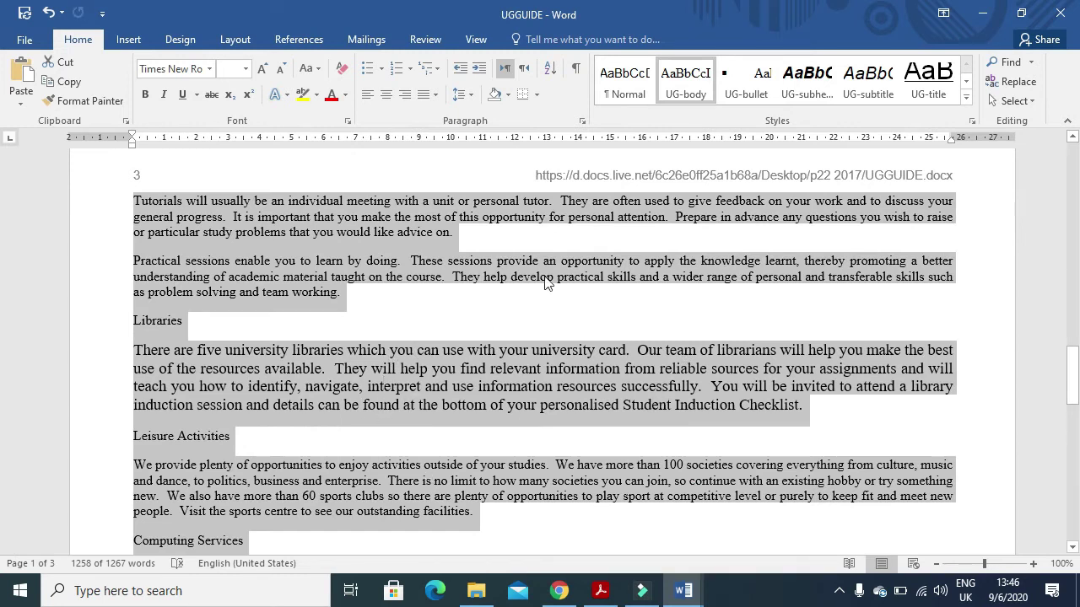
{"action": "left_click", "coordinate": [675, 76]}
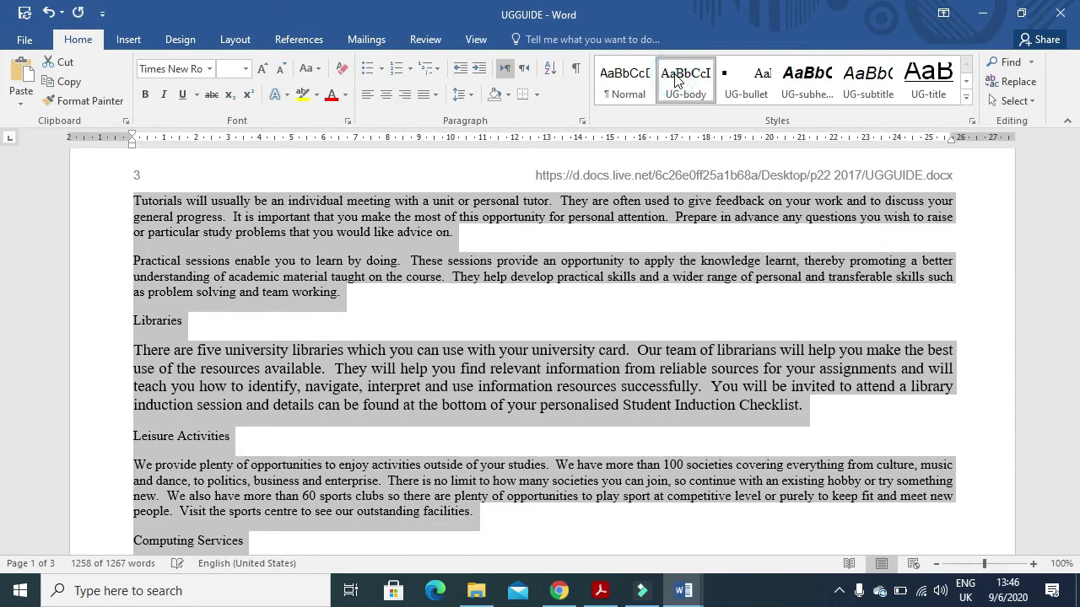
{"action": "left_click", "coordinate": [782, 368]}
{"action": "triple_click", "coordinate": [810, 414]}
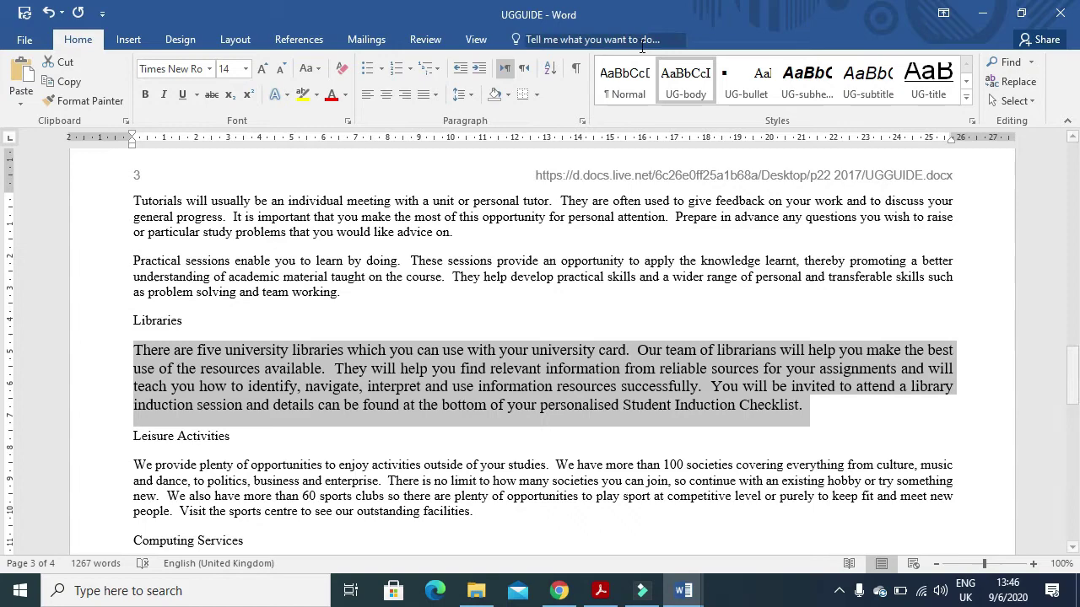
{"action": "left_click", "coordinate": [679, 84]}
{"action": "scroll", "coordinate": [655, 338], "scroll_direction": "up", "scroll_amount": 15}
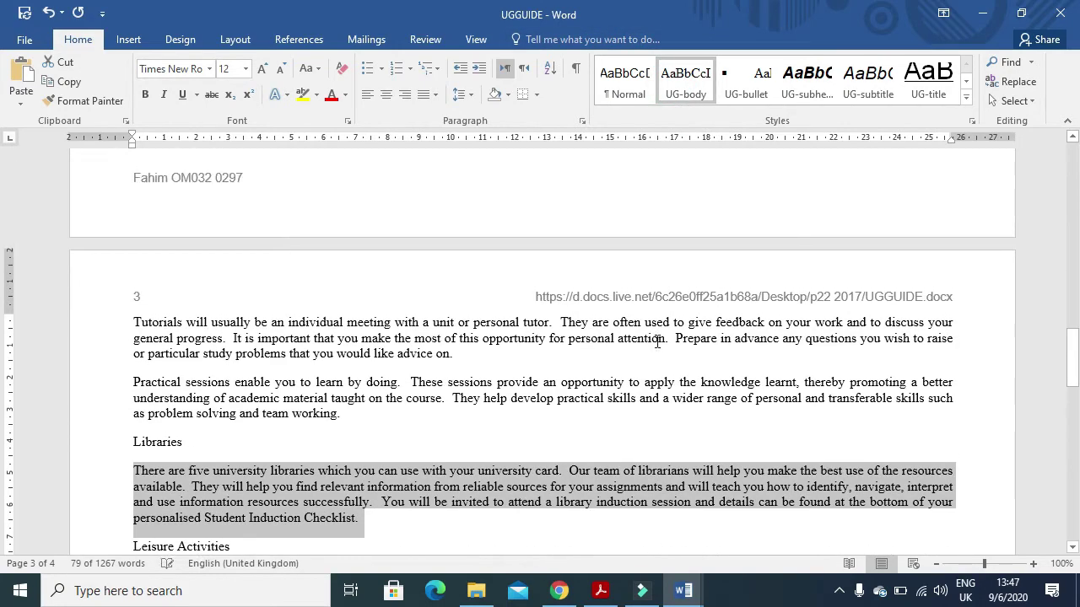
{"action": "scroll", "coordinate": [655, 335], "scroll_direction": "up", "scroll_amount": 10}
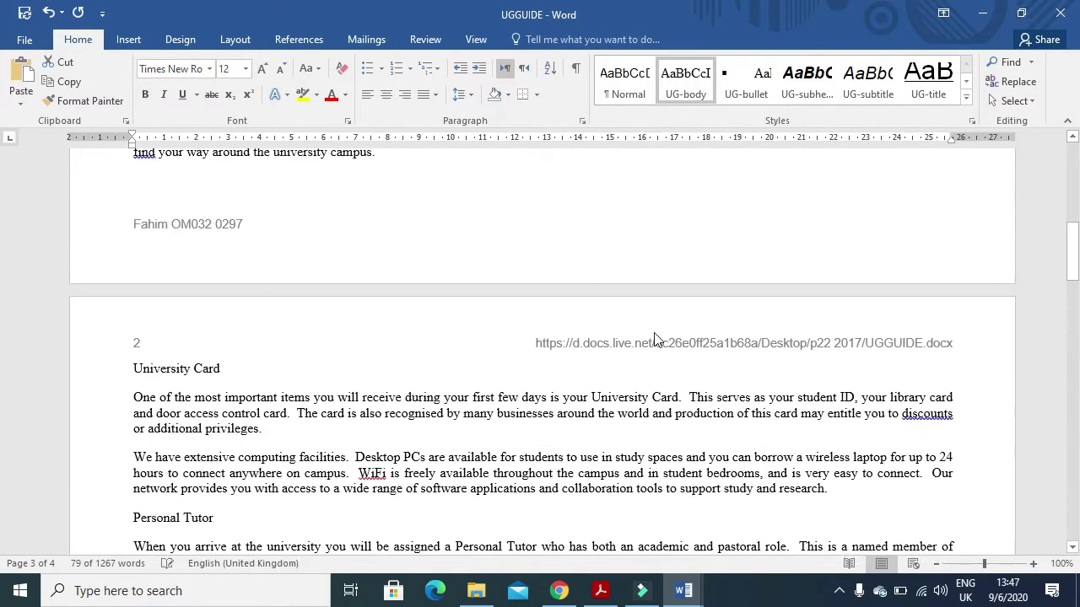
{"action": "scroll", "coordinate": [652, 318], "scroll_direction": "up", "scroll_amount": 2}
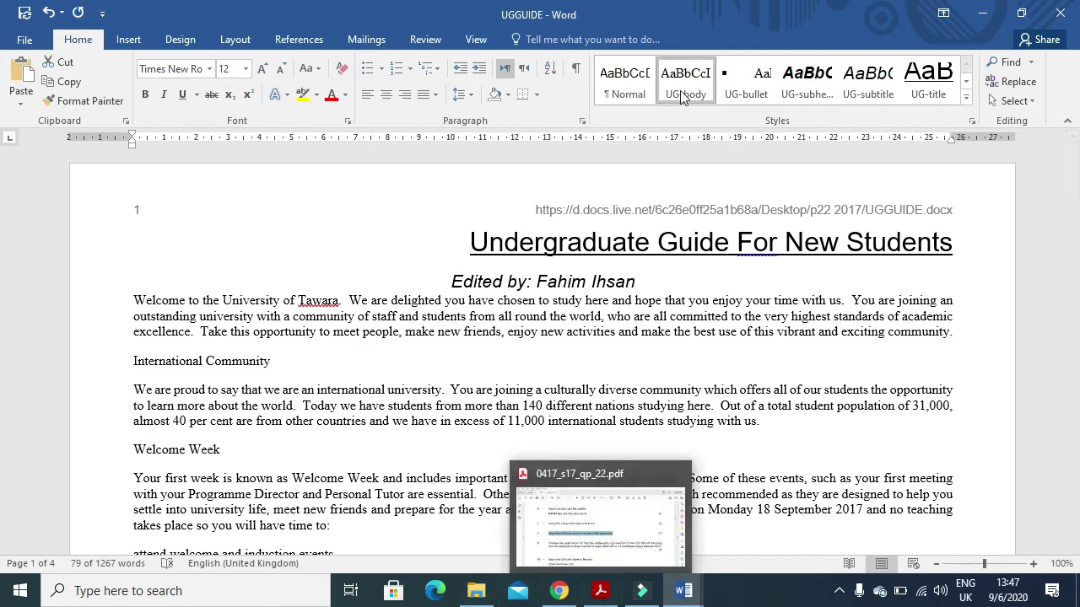
{"action": "left_click", "coordinate": [600, 590]}
{"action": "scroll", "coordinate": [552, 490], "scroll_direction": "down", "scroll_amount": 2}
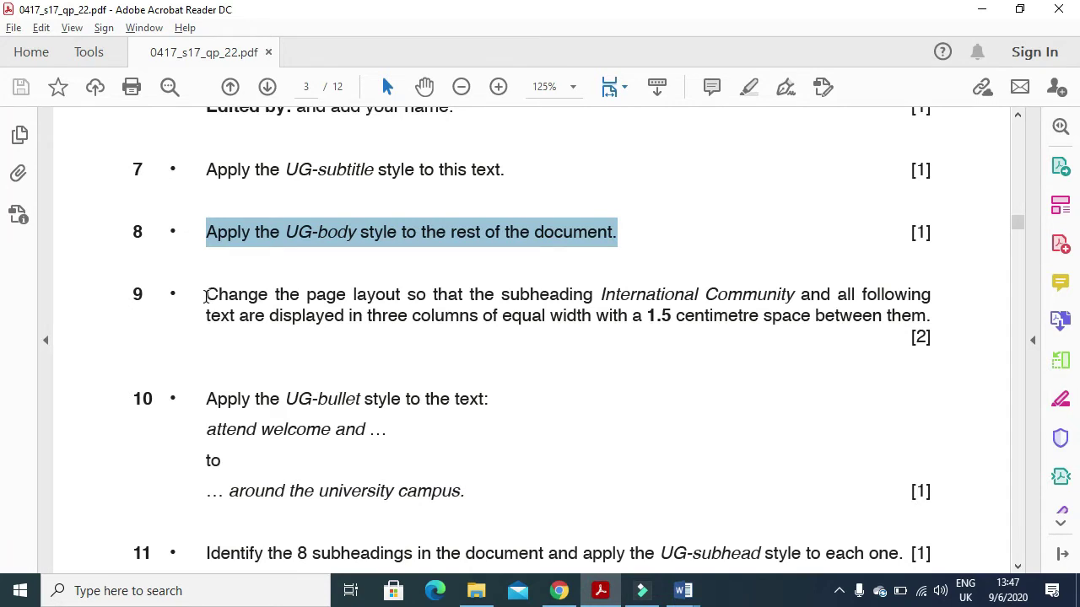
{"action": "left_click", "coordinate": [207, 296]}
{"action": "left_click_drag", "start_coordinate": [252, 301], "coordinate": [939, 306]}
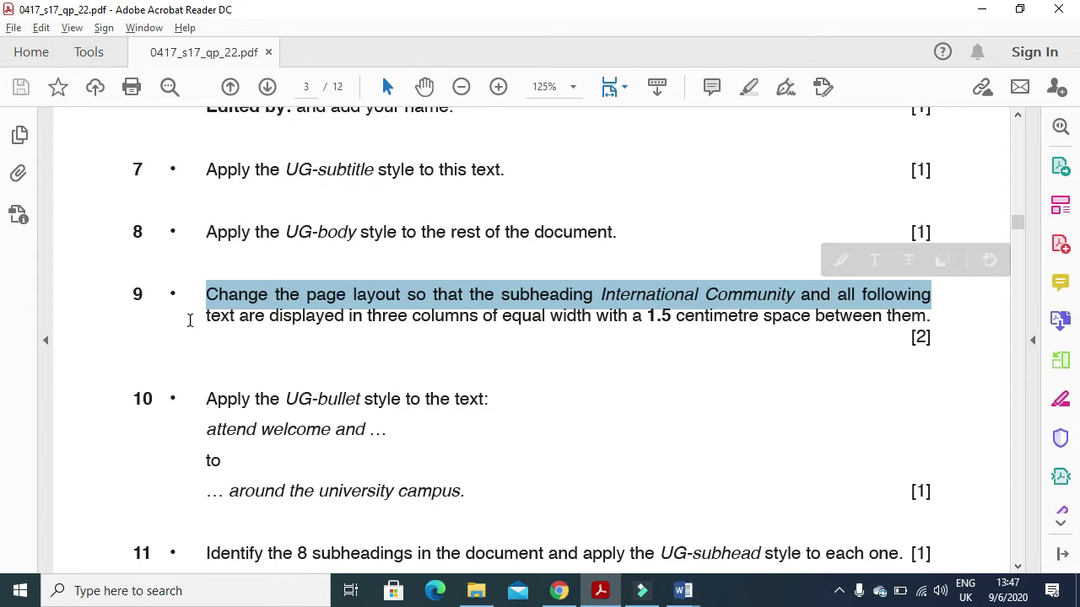
{"action": "left_click_drag", "start_coordinate": [201, 319], "coordinate": [280, 319]}
{"action": "left_click_drag", "start_coordinate": [368, 323], "coordinate": [753, 325]}
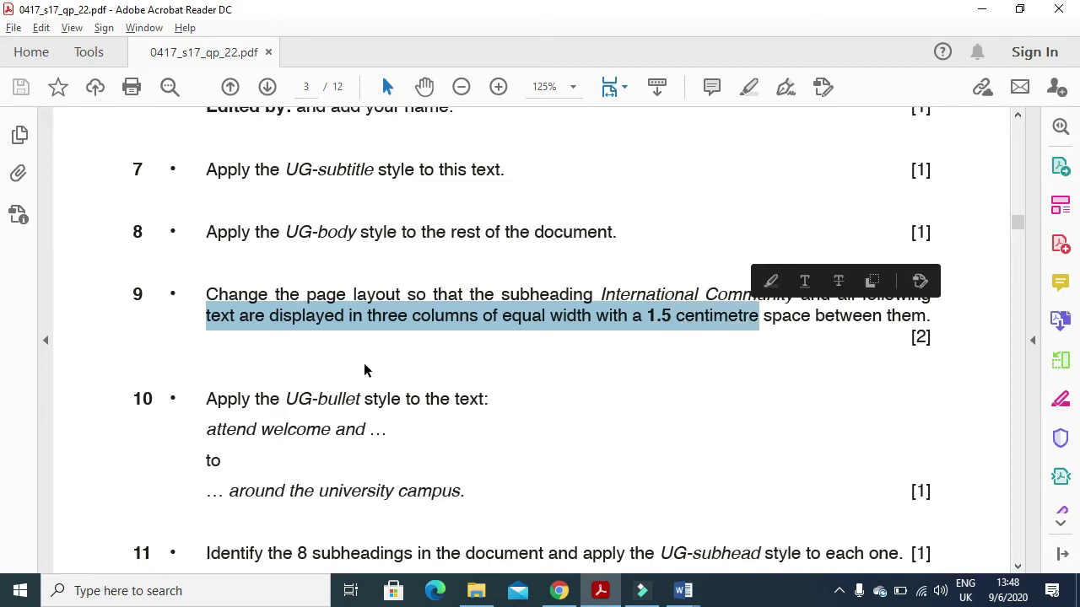
{"action": "key", "text": "alt+Tab"}
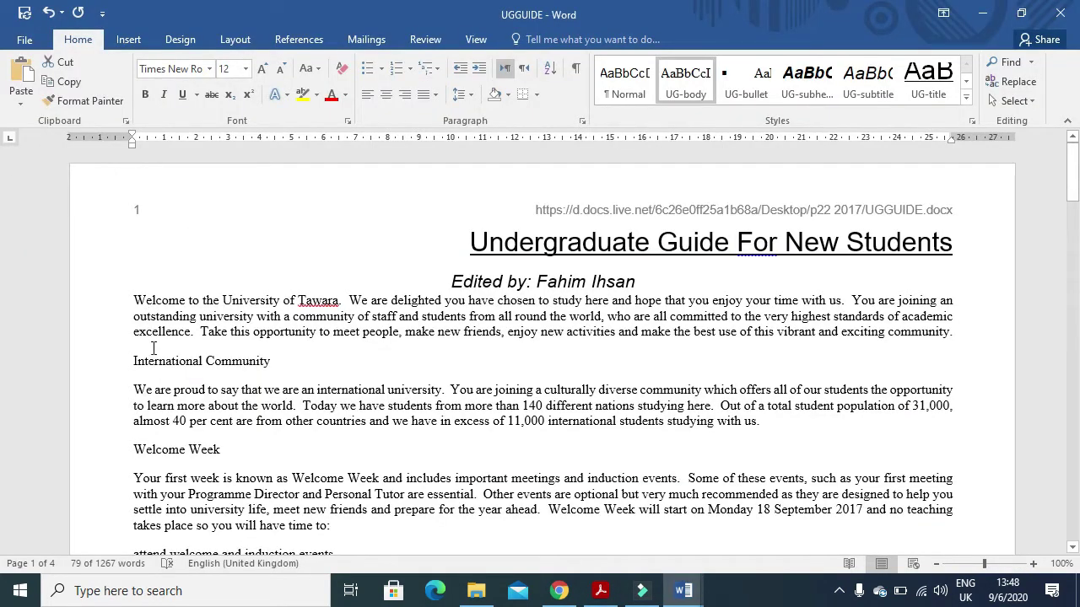
- Set the text from International Community to the end in three columns, 1.5 cm apart
{"action": "left_click_drag", "start_coordinate": [126, 360], "coordinate": [477, 438]}
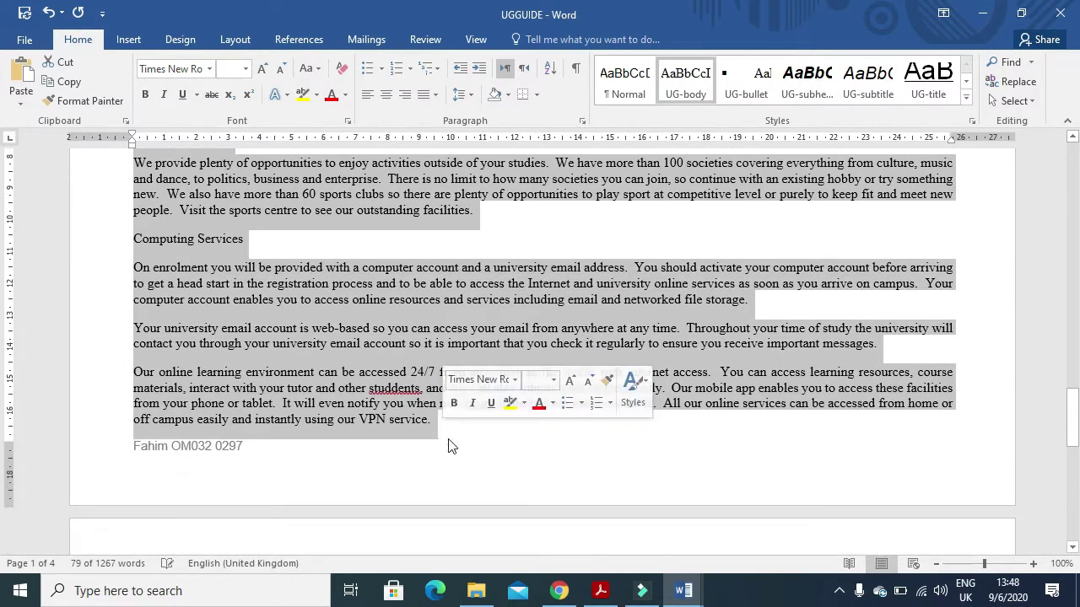
{"action": "scroll", "coordinate": [482, 436], "scroll_direction": "down", "scroll_amount": 5}
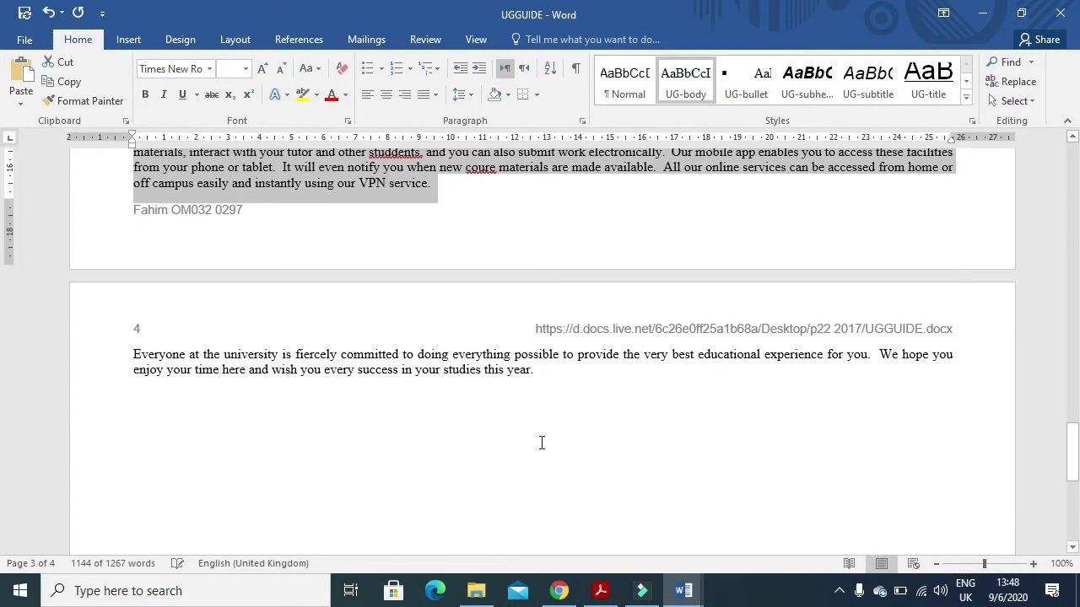
{"action": "key", "text": "shift+Down"}
{"action": "key", "text": "shift+Down"}
{"action": "key", "text": "shift+Down"}
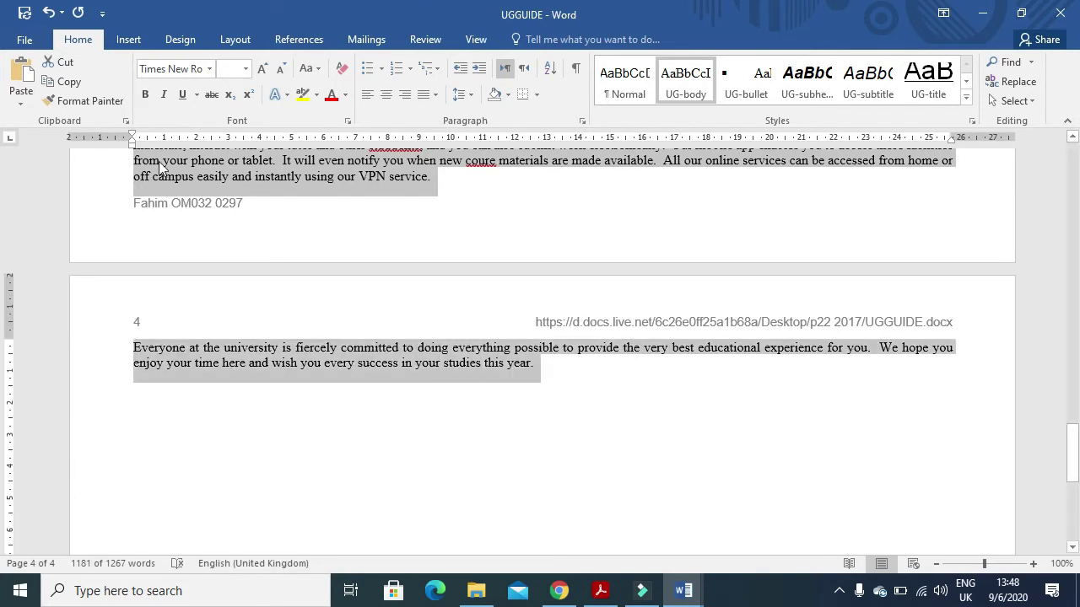
{"action": "left_click", "coordinate": [233, 40]}
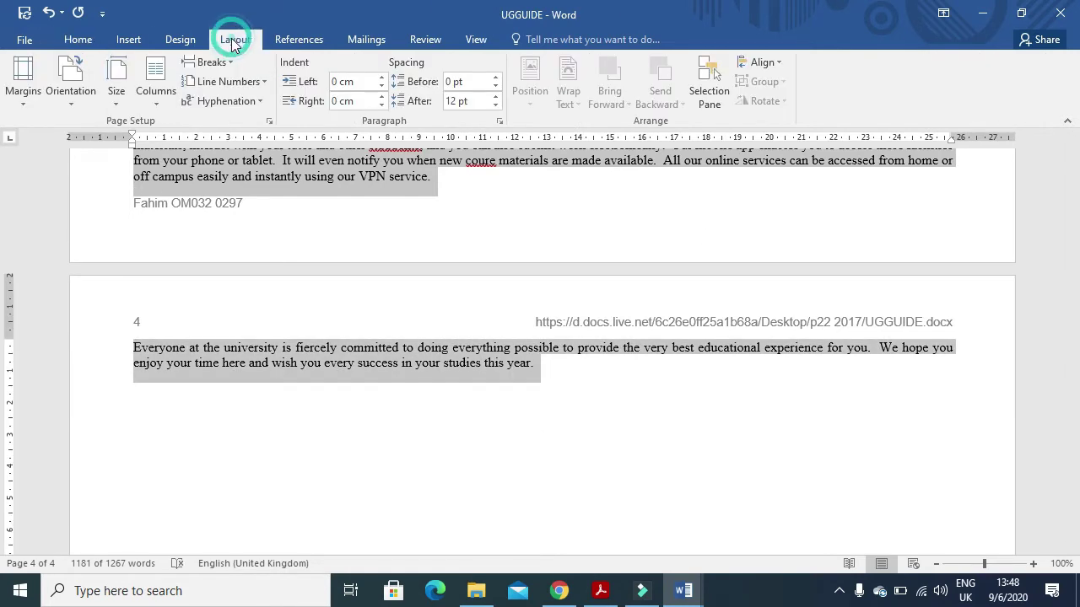
{"action": "left_click", "coordinate": [161, 106]}
{"action": "left_click", "coordinate": [177, 311]}
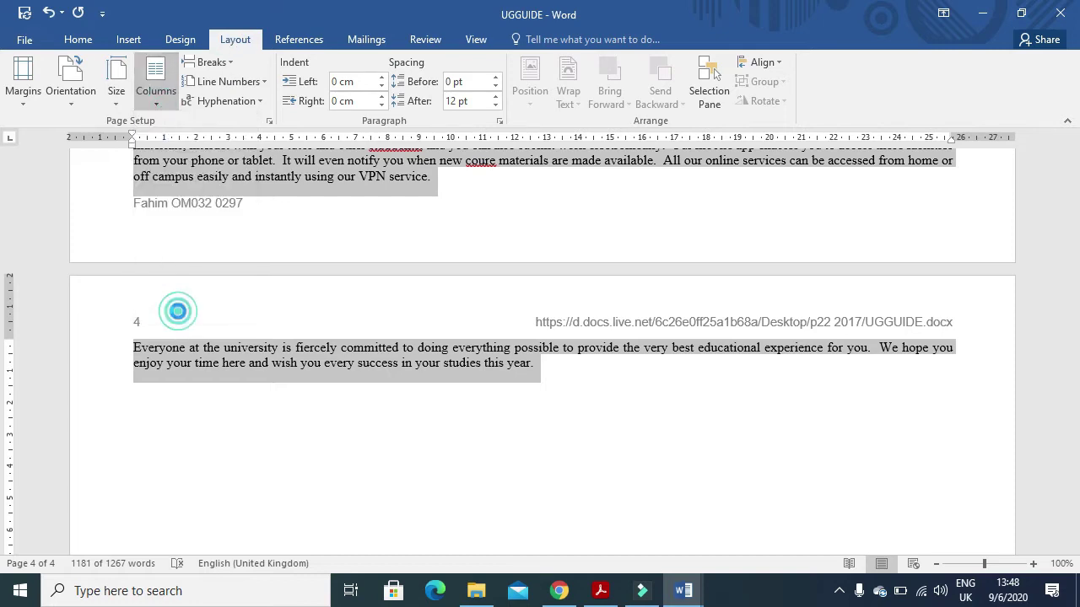
{"action": "left_click", "coordinate": [540, 187]}
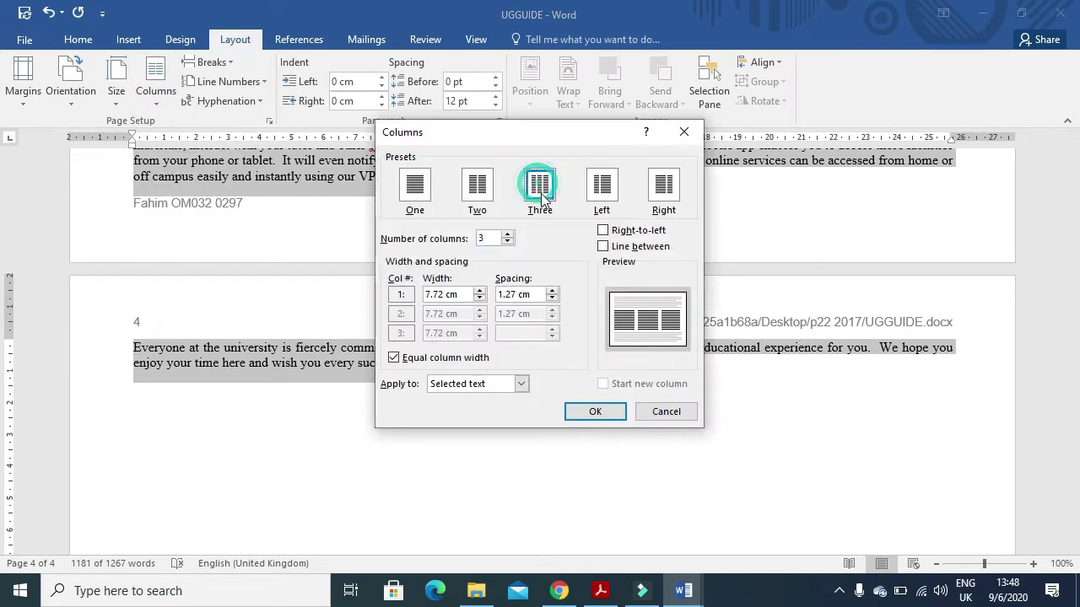
{"action": "left_click", "coordinate": [517, 293]}
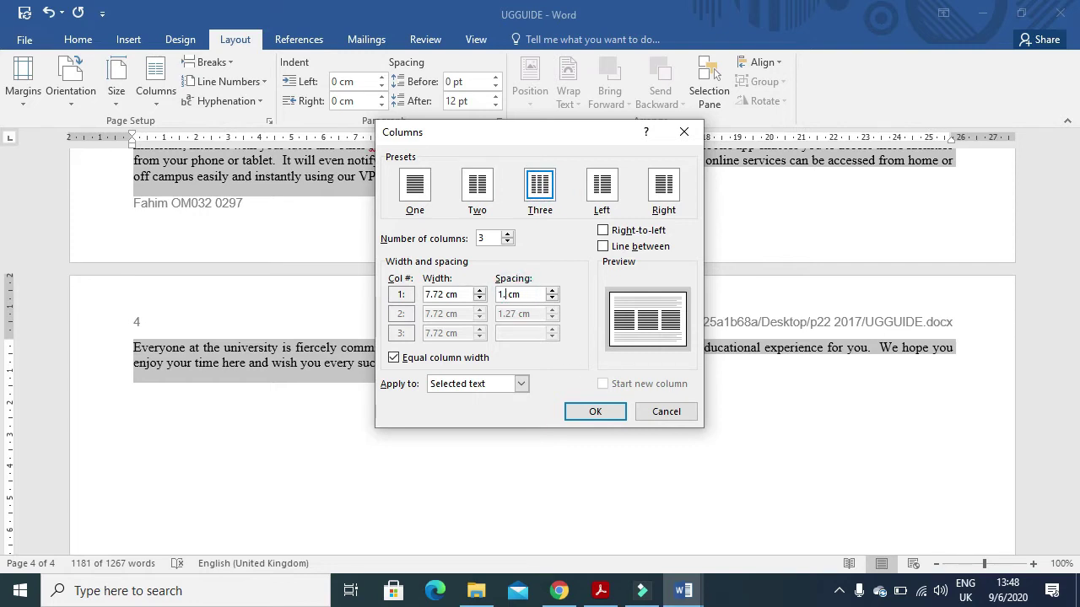
{"action": "left_click", "coordinate": [594, 412]}
{"action": "scroll", "coordinate": [620, 489], "scroll_direction": "up", "scroll_amount": 10}
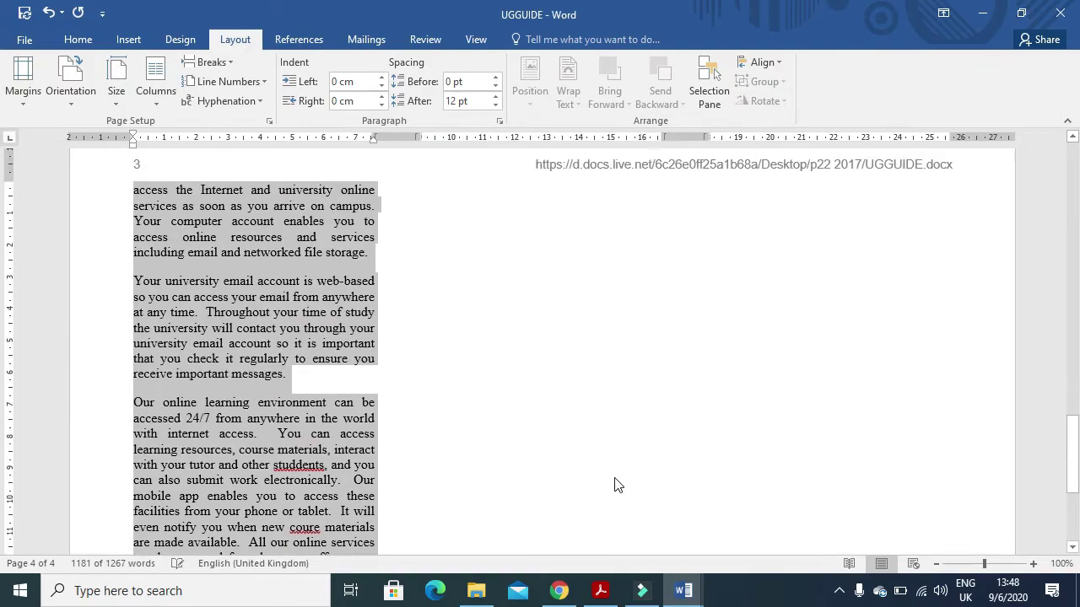
{"action": "scroll", "coordinate": [589, 455], "scroll_direction": "up", "scroll_amount": 15}
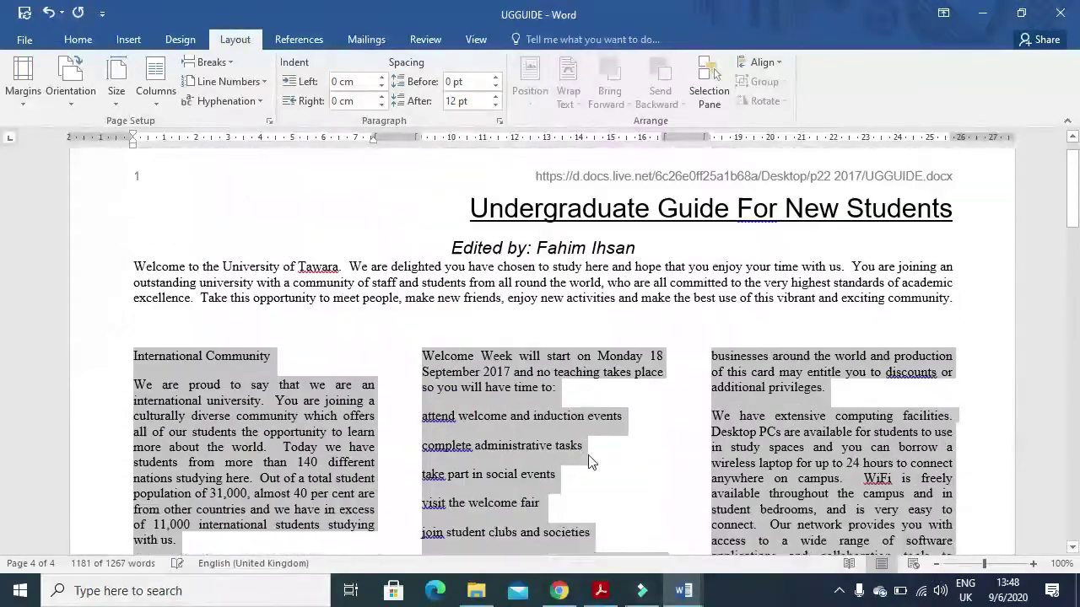
- Read question 10's UG-bullet instruction in the exam paper, then return to UGGUIDE
{"action": "key", "text": "alt+Tab"}
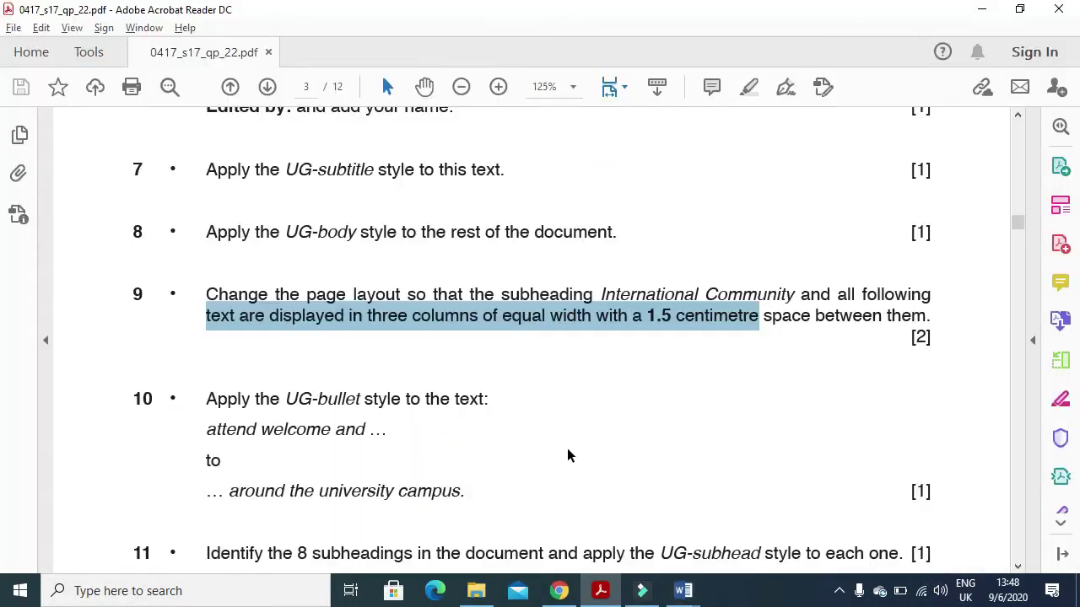
{"action": "scroll", "coordinate": [483, 448], "scroll_direction": "down", "scroll_amount": 2}
{"action": "mouse_move", "coordinate": [201, 323]}
{"action": "left_mouse_down"}
{"action": "mouse_move", "coordinate": [400, 323]}
{"action": "mouse_move", "coordinate": [477, 336]}
{"action": "left_mouse_up"}
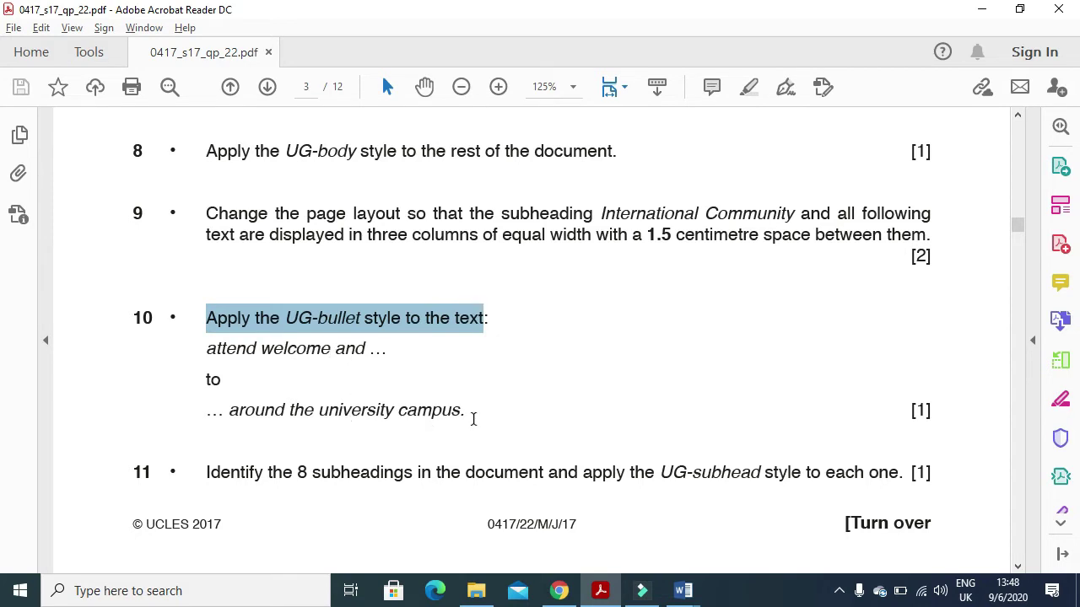
{"action": "left_click", "coordinate": [601, 591]}
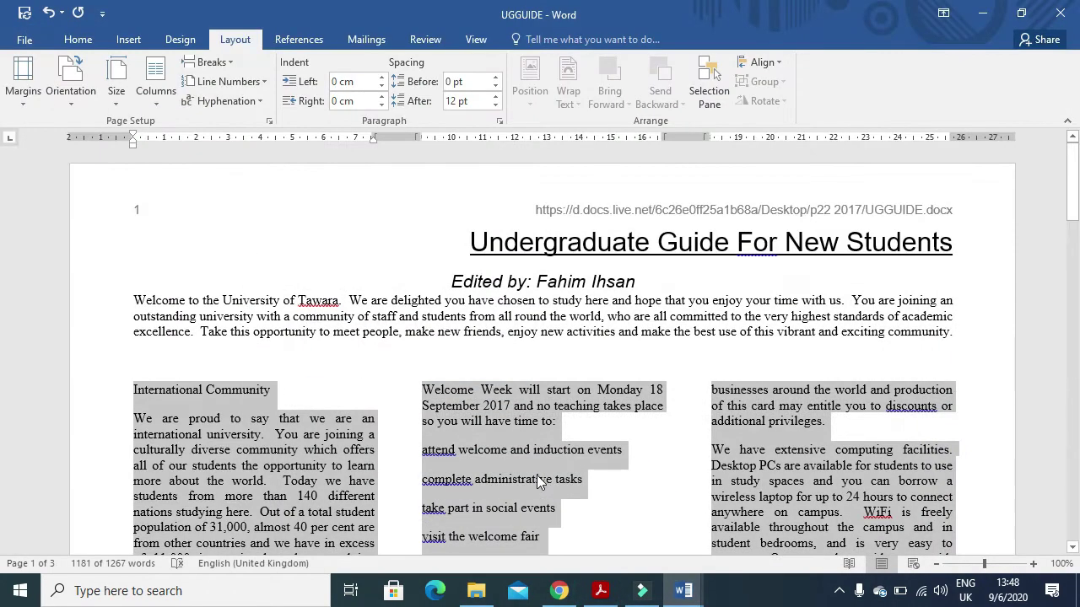
- Give the six Welcome Week lines from 'attend' to 'campus' the UG-bullet style, then return to the exam paper
{"action": "scroll", "coordinate": [540, 480], "scroll_direction": "down", "scroll_amount": 3}
{"action": "left_click", "coordinate": [513, 455]}
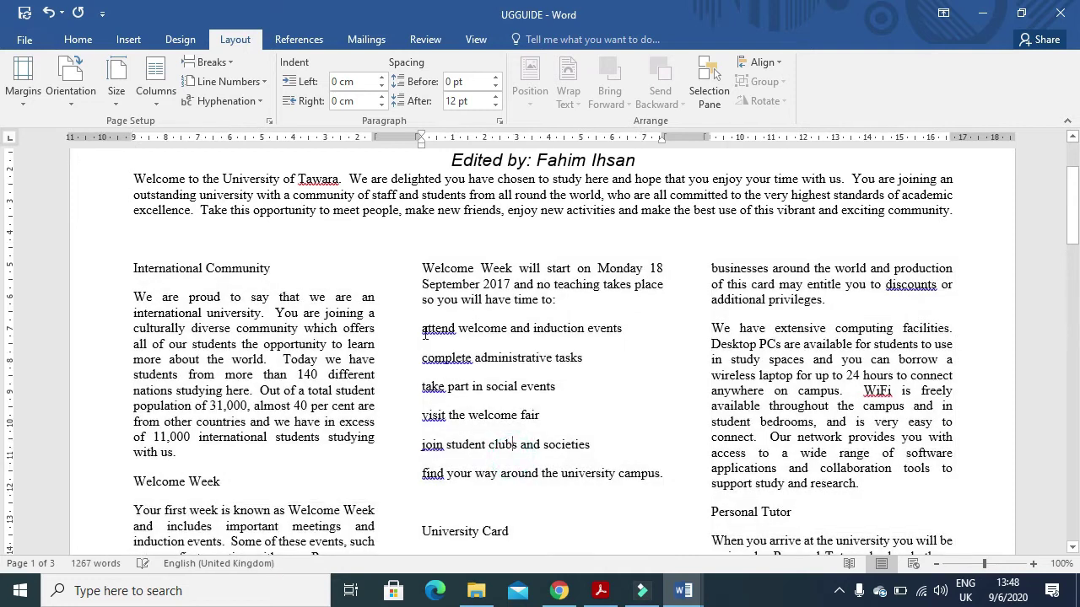
{"action": "left_click_drag", "start_coordinate": [422, 330], "coordinate": [664, 474]}
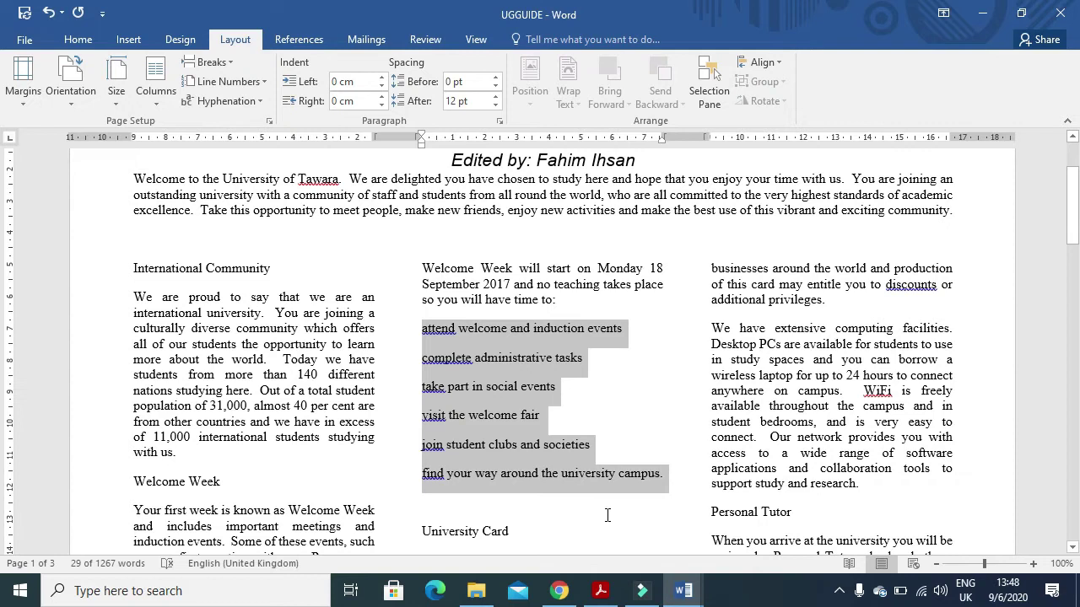
{"action": "left_click", "coordinate": [77, 39]}
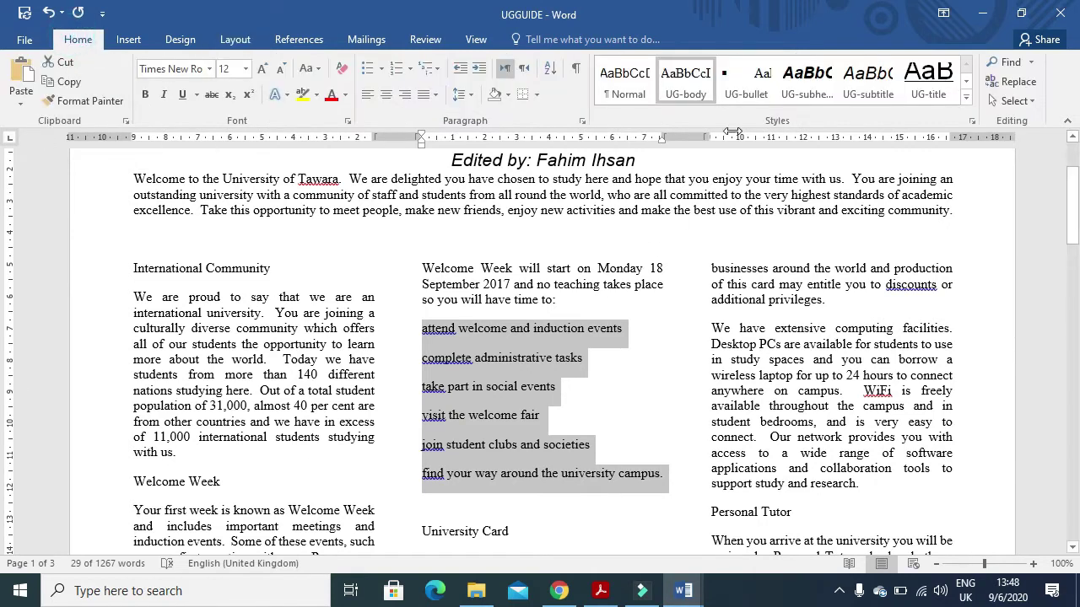
{"action": "left_click", "coordinate": [762, 93]}
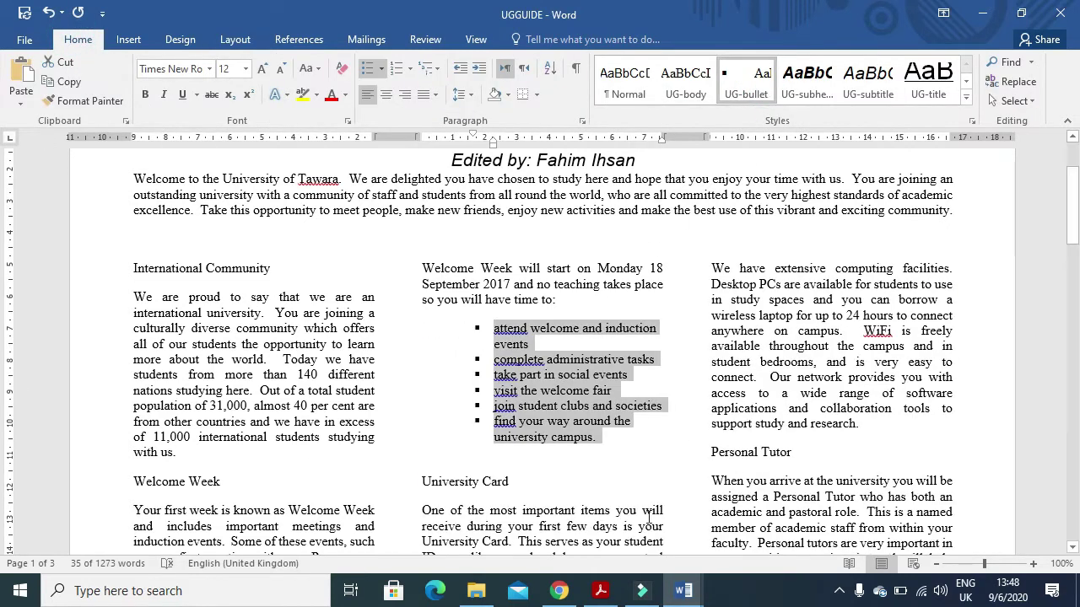
{"action": "key", "text": "alt+Tab"}
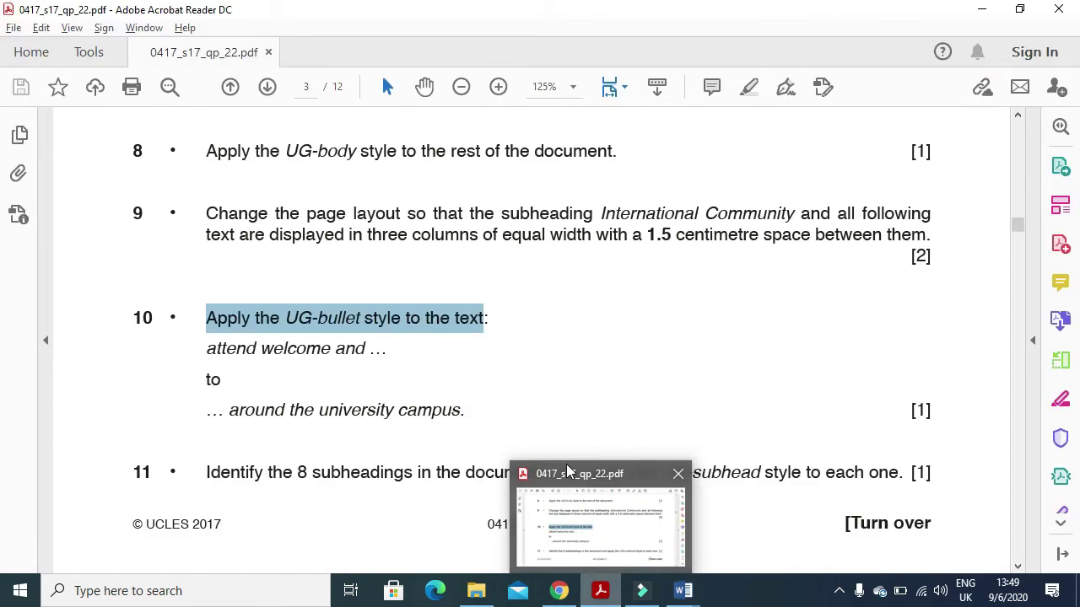
{"action": "left_click", "coordinate": [297, 476]}
- Note question 11's subheading instruction and go back to the guide document
{"action": "left_click_drag", "start_coordinate": [204, 477], "coordinate": [743, 482]}
{"action": "left_click", "coordinate": [683, 590]}
{"action": "left_click", "coordinate": [246, 405]}
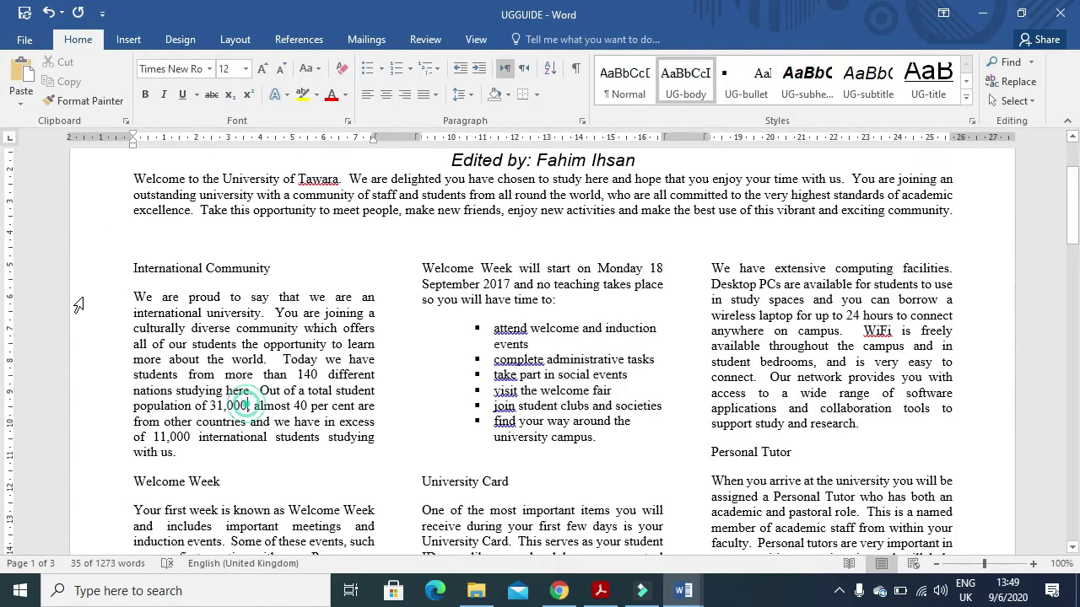
- Multi-select the first subheadings: International Community, Welcome Week, University Card and the next ones
{"action": "left_click_drag", "start_coordinate": [133, 267], "coordinate": [262, 270]}
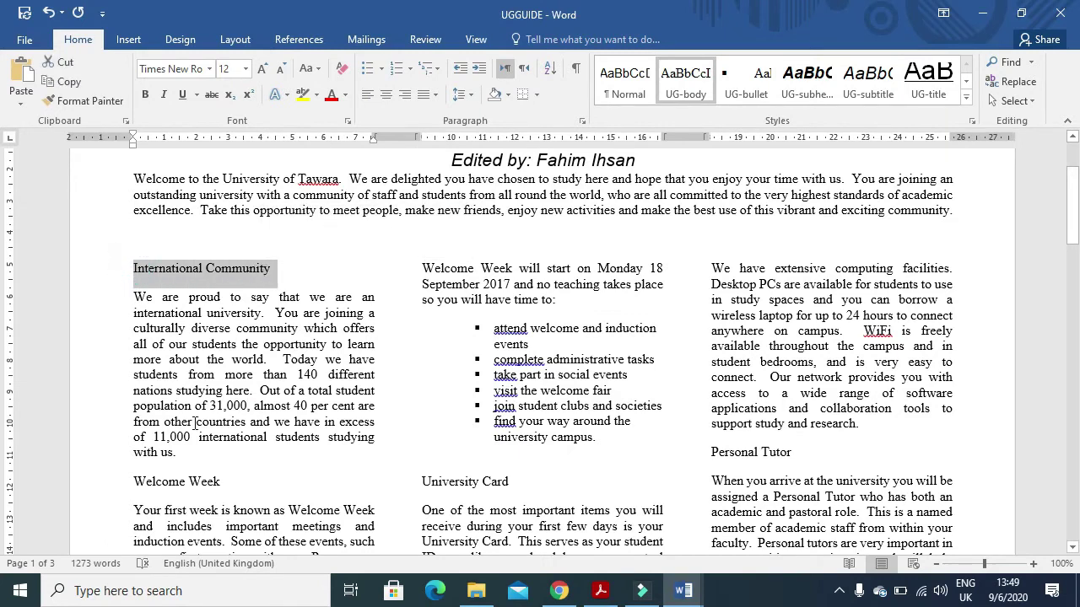
{"action": "left_click_drag", "start_coordinate": [132, 482], "coordinate": [217, 483]}
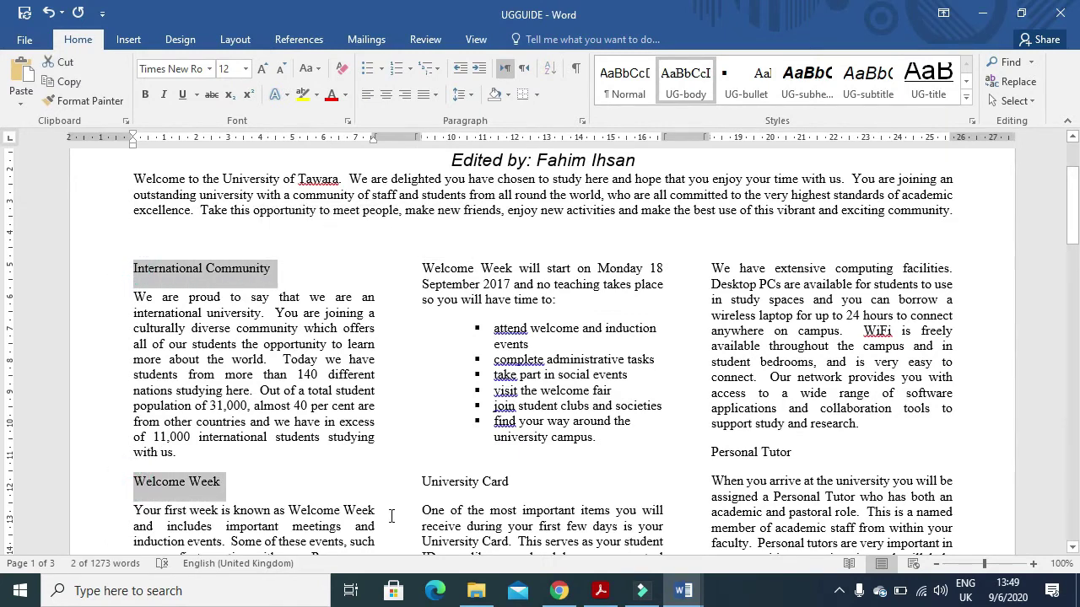
{"action": "left_click_drag", "start_coordinate": [419, 477], "coordinate": [513, 483]}
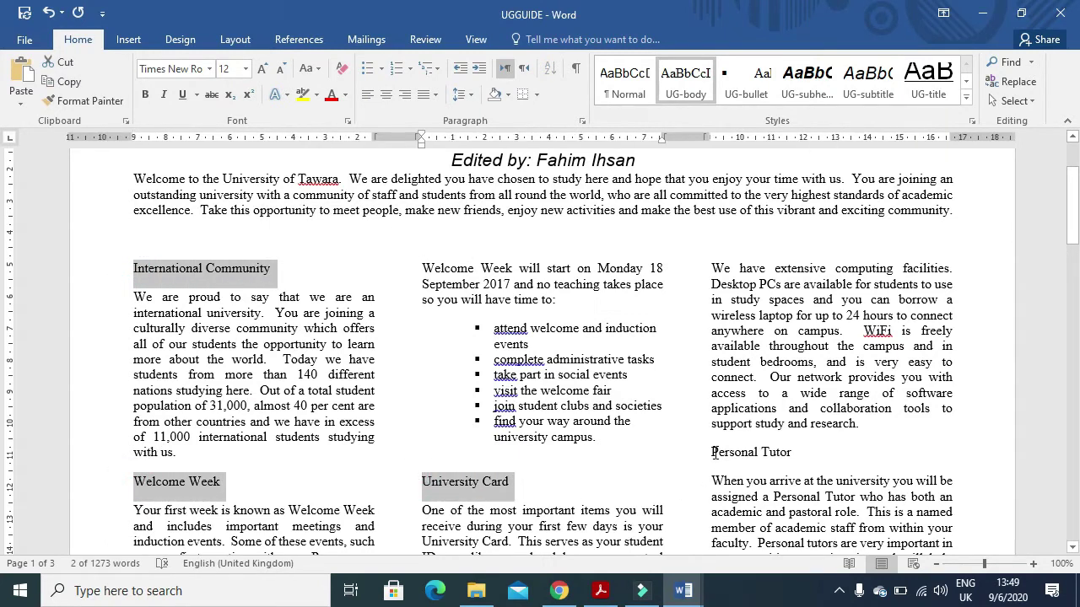
{"action": "left_click_drag", "start_coordinate": [711, 452], "coordinate": [791, 456]}
{"action": "scroll", "coordinate": [614, 439], "scroll_direction": "down", "scroll_amount": 7}
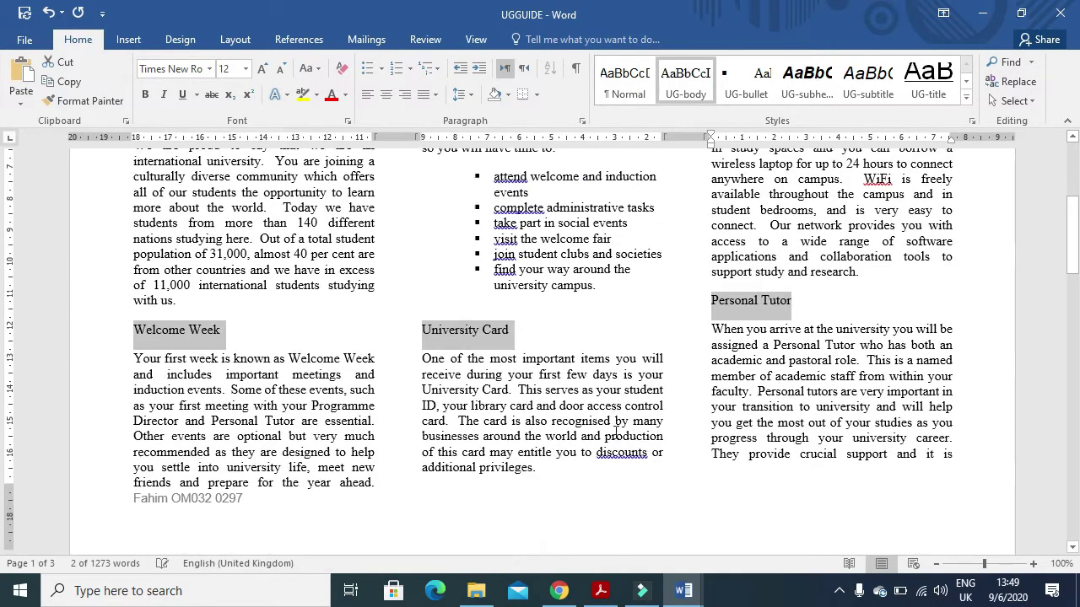
{"action": "scroll", "coordinate": [614, 432], "scroll_direction": "down", "scroll_amount": 6}
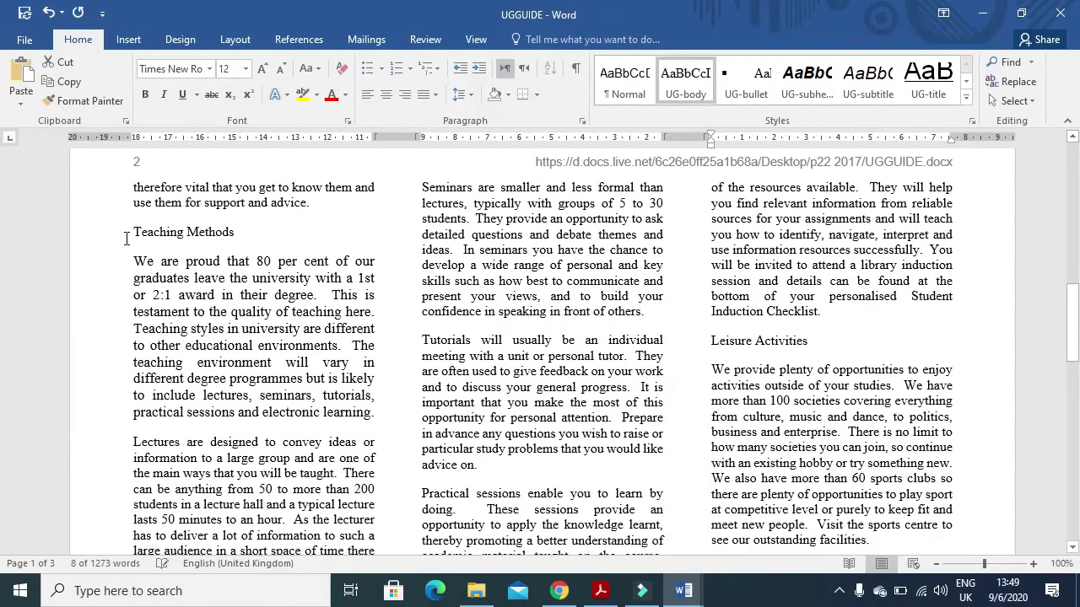
{"action": "left_click_drag", "start_coordinate": [128, 232], "coordinate": [235, 233]}
{"action": "scroll", "coordinate": [588, 290], "scroll_direction": "down", "scroll_amount": 3}
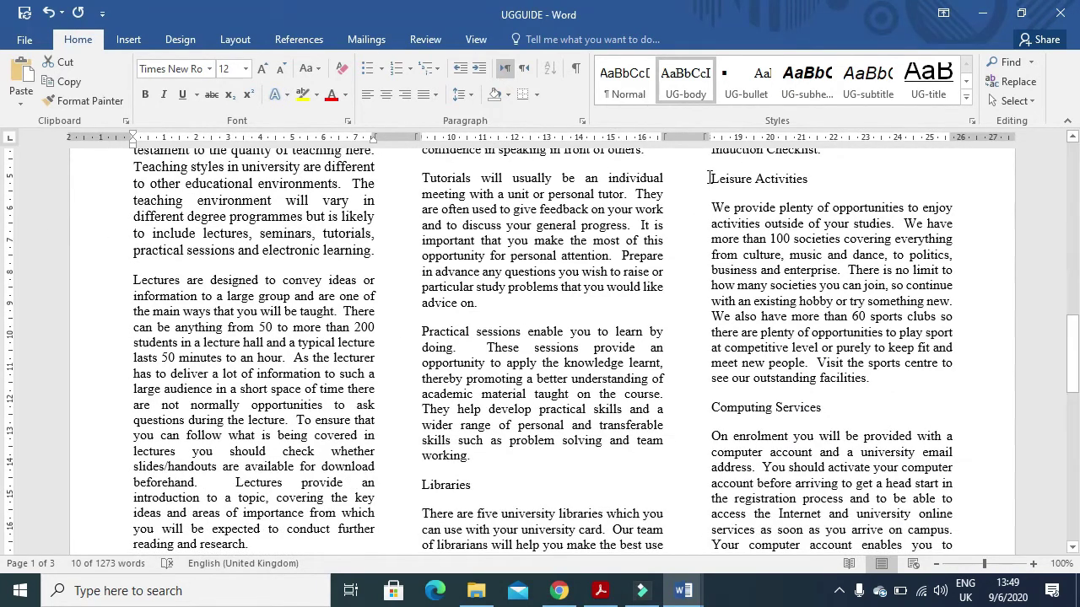
- Add Leisure Activities, Computing Services and Libraries to the selection and apply UG-subhead to all eight
{"action": "left_click_drag", "start_coordinate": [711, 179], "coordinate": [834, 179]}
{"action": "left_click_drag", "start_coordinate": [707, 411], "coordinate": [822, 409]}
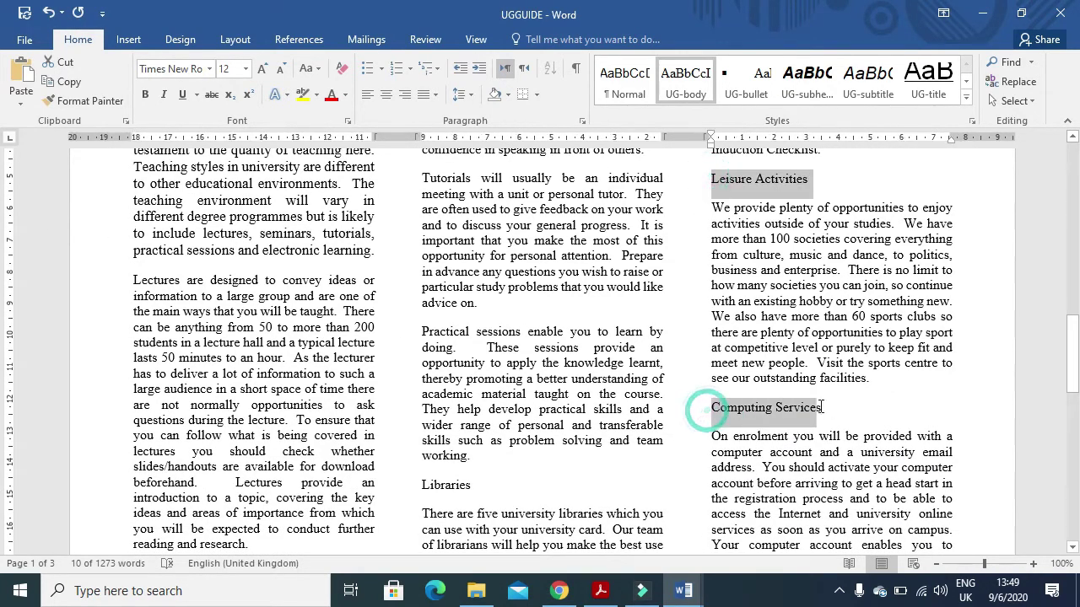
{"action": "left_click_drag", "start_coordinate": [413, 485], "coordinate": [475, 487]}
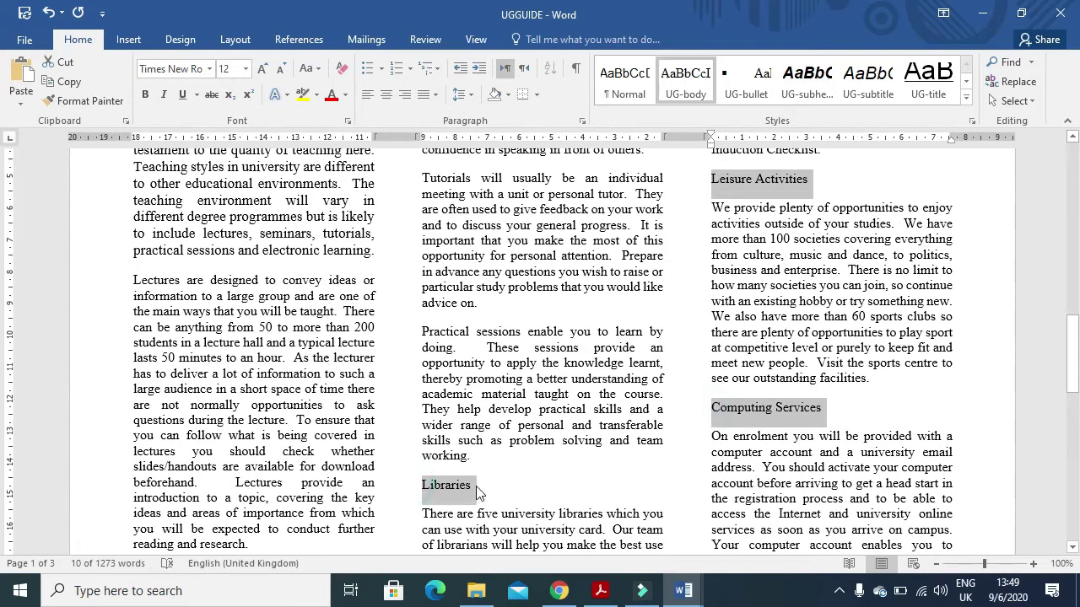
{"action": "scroll", "coordinate": [583, 446], "scroll_direction": "down", "scroll_amount": 5}
{"action": "scroll", "coordinate": [583, 446], "scroll_direction": "down", "scroll_amount": 8}
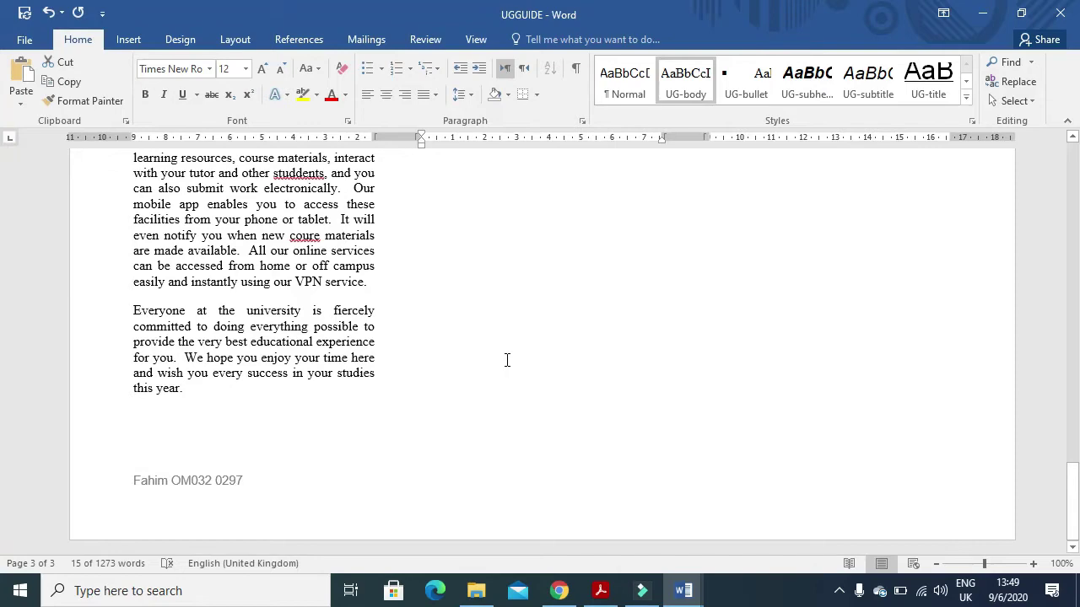
{"action": "left_click", "coordinate": [805, 78]}
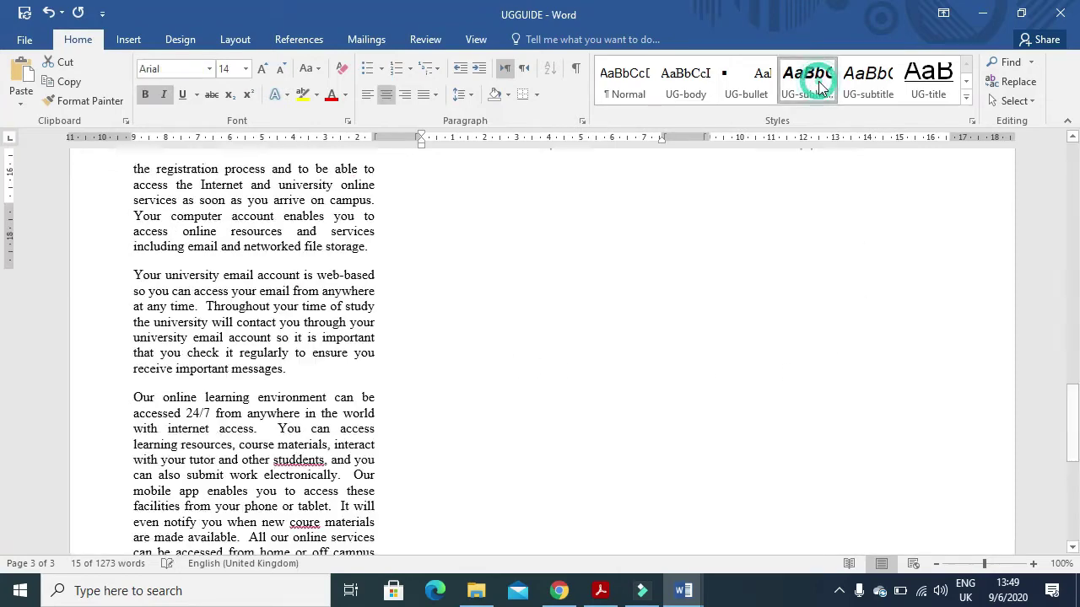
{"action": "scroll", "coordinate": [539, 504], "scroll_direction": "up", "scroll_amount": 1}
{"action": "scroll", "coordinate": [539, 505], "scroll_direction": "up", "scroll_amount": 7}
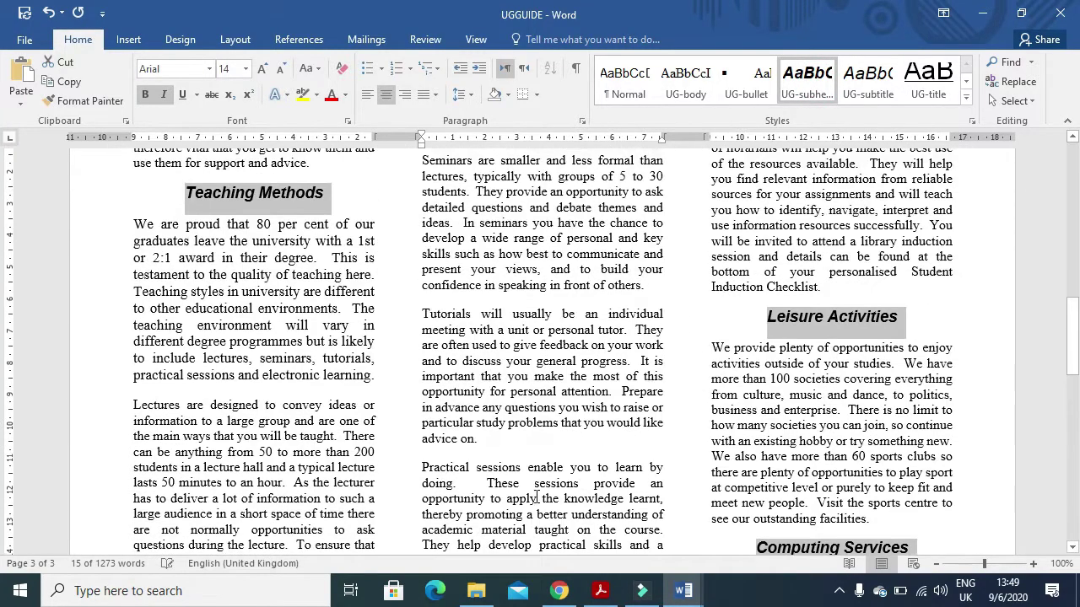
{"action": "key", "text": "alt+Tab"}
- Scroll to page 4 and mark the start of question 12, the J227DOM.CSV pie chart task
{"action": "scroll", "coordinate": [511, 470], "scroll_direction": "down", "scroll_amount": 5}
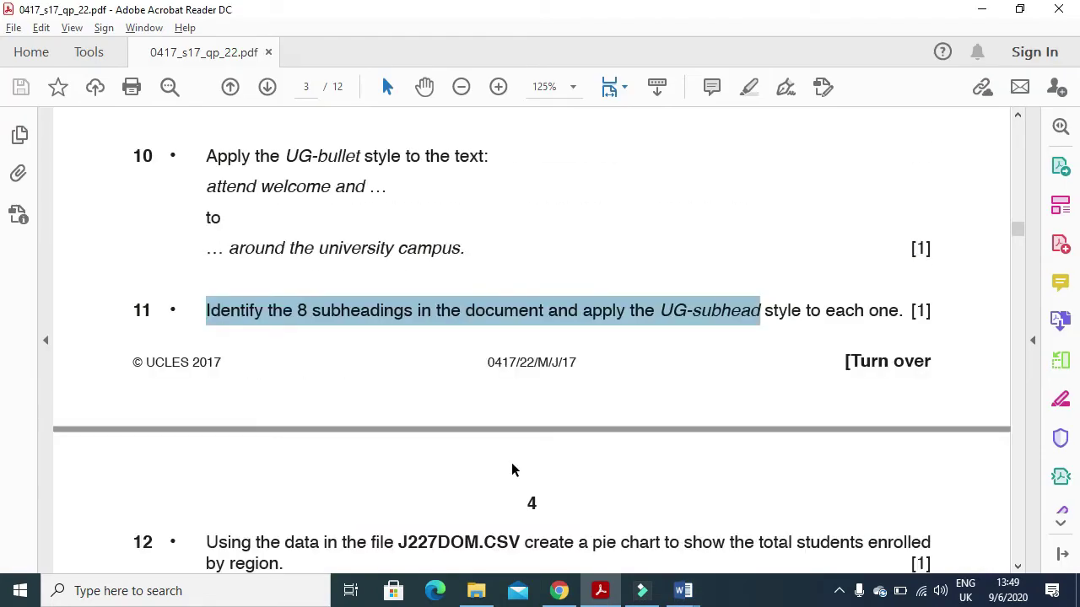
{"action": "left_click_drag", "start_coordinate": [203, 260], "coordinate": [378, 275]}
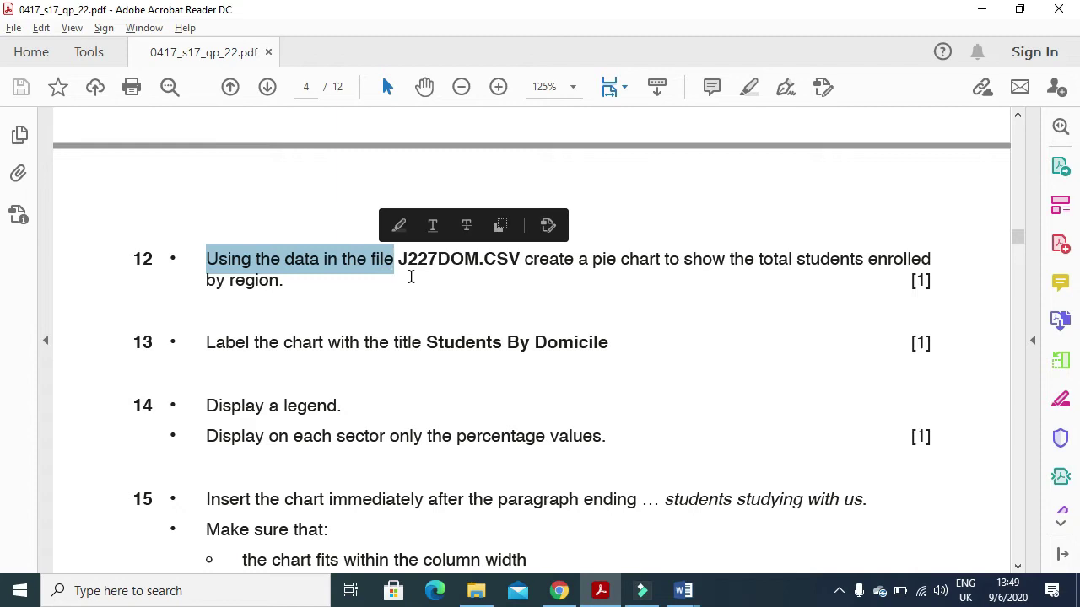
{"action": "left_click", "coordinate": [476, 590]}
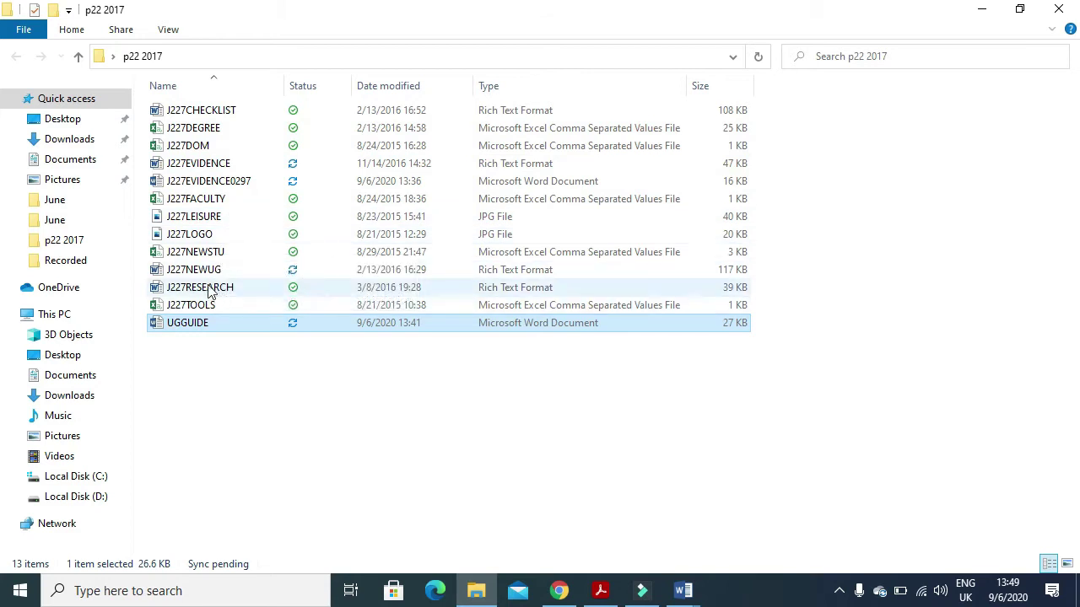
- Open J227DOM.CSV from the p22 2017 folder and return to the exam paper
{"action": "left_click", "coordinate": [206, 149]}
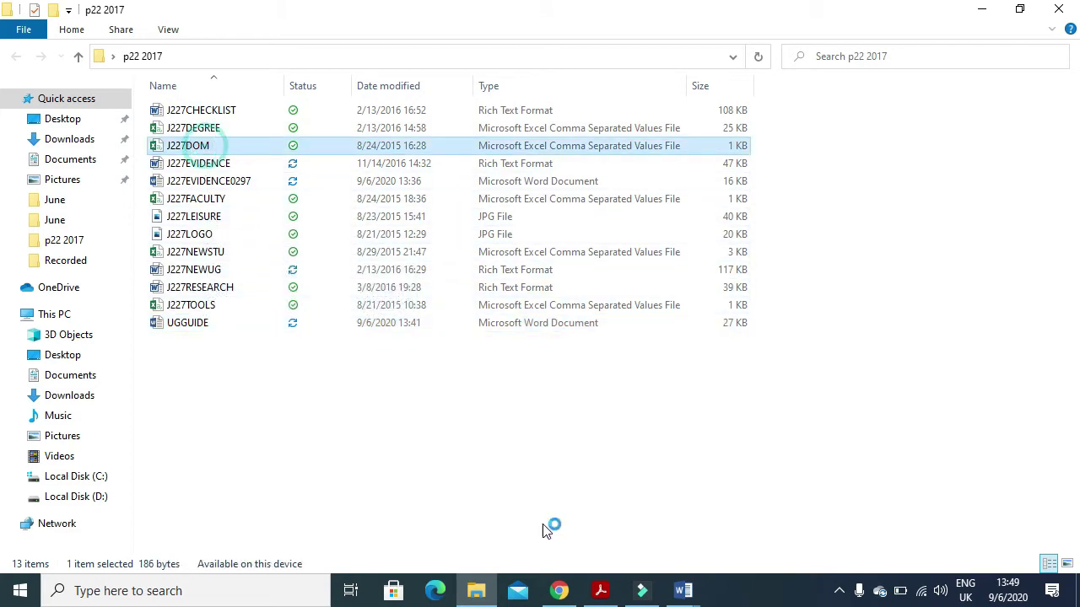
{"action": "left_click", "coordinate": [600, 590]}
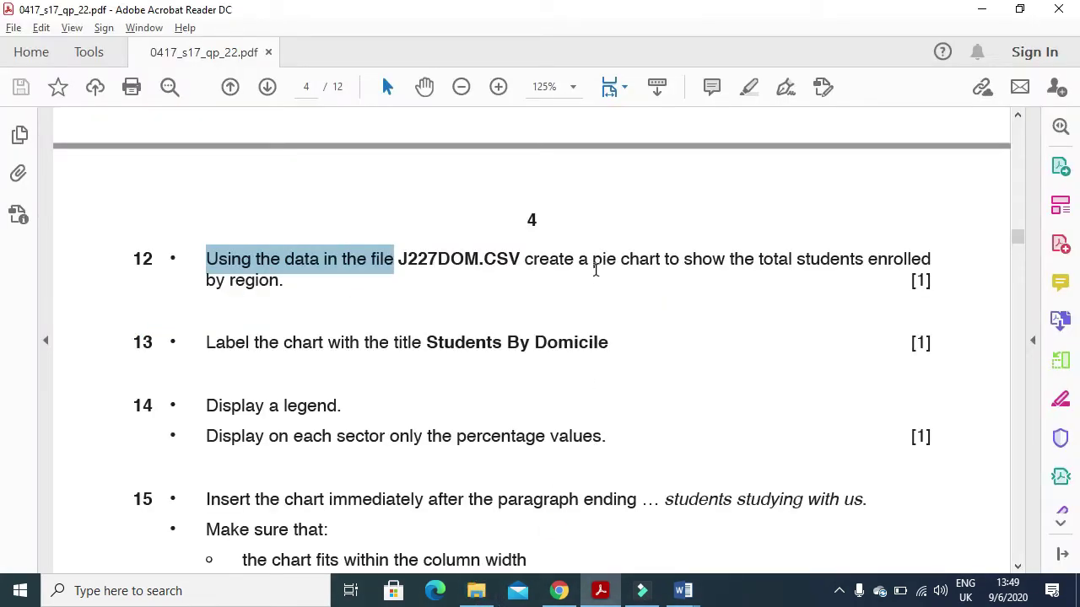
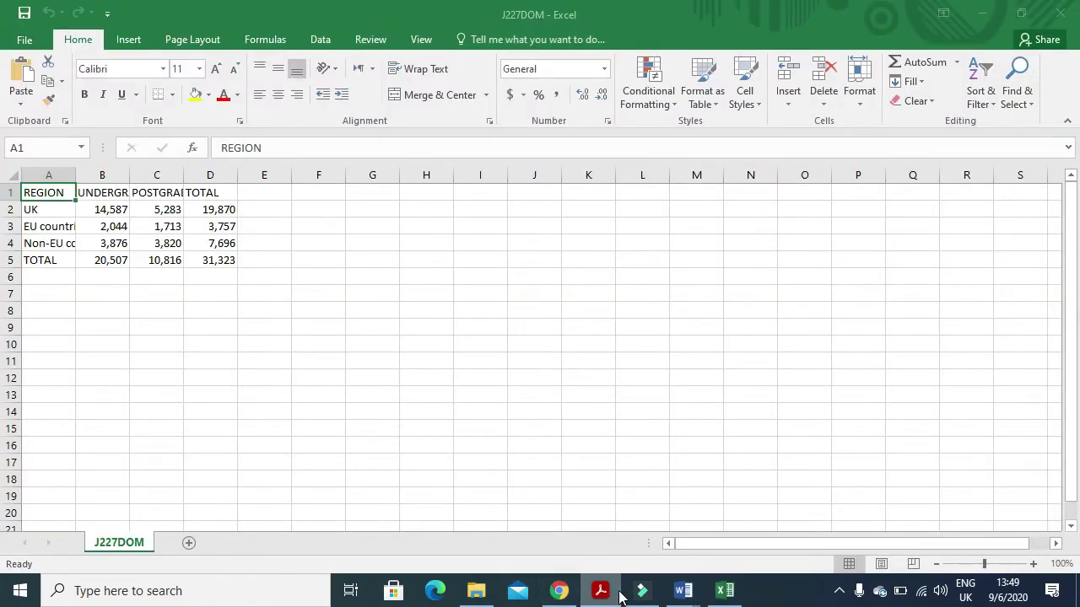
- AutoFit columns B, C and A so UNDERGRADUATE, POSTGRADUATE and region names show fully
{"action": "left_click", "coordinate": [601, 591]}
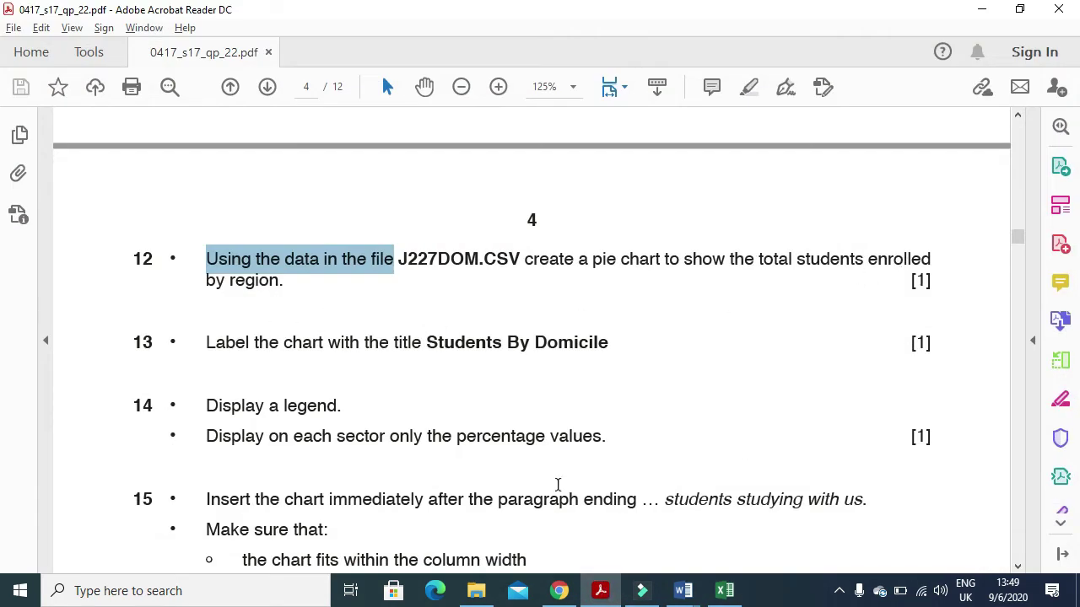
{"action": "left_click", "coordinate": [601, 593]}
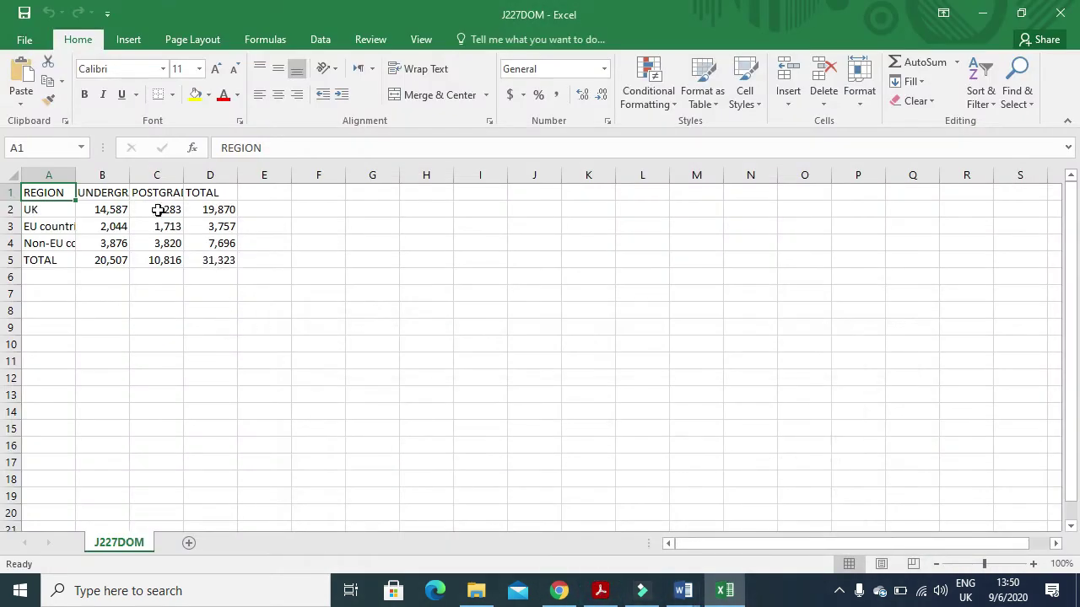
{"action": "double_click", "coordinate": [134, 175]}
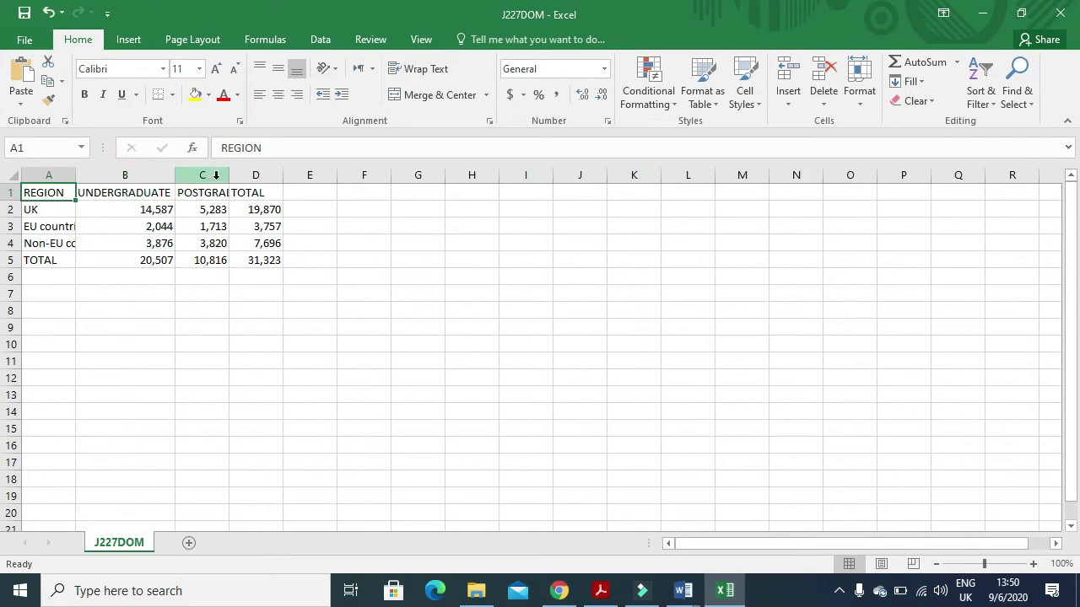
{"action": "left_click", "coordinate": [212, 176]}
{"action": "double_click", "coordinate": [229, 175]}
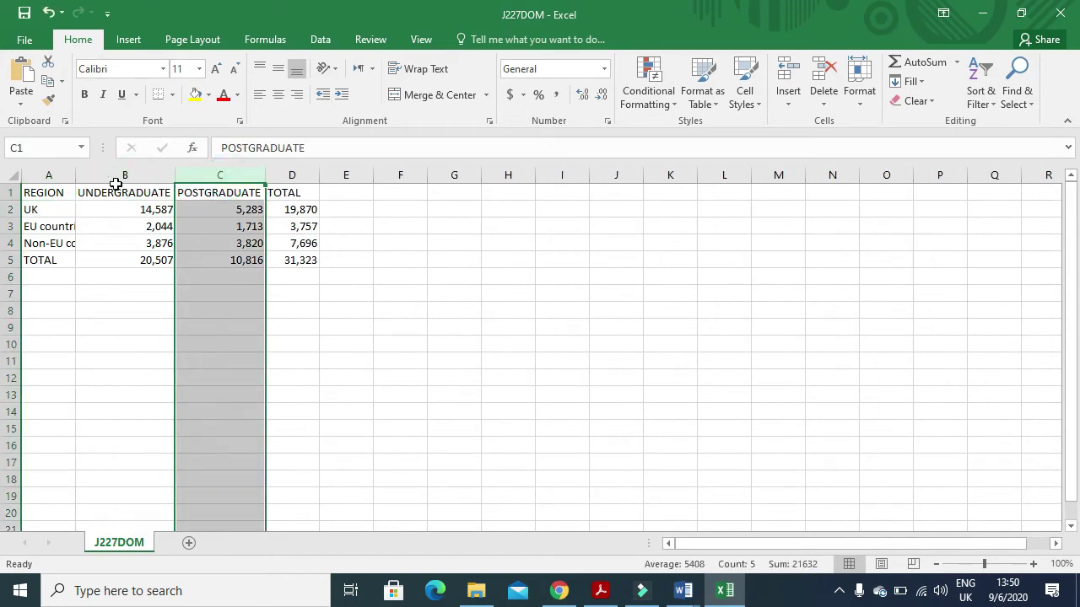
{"action": "double_click", "coordinate": [75, 176]}
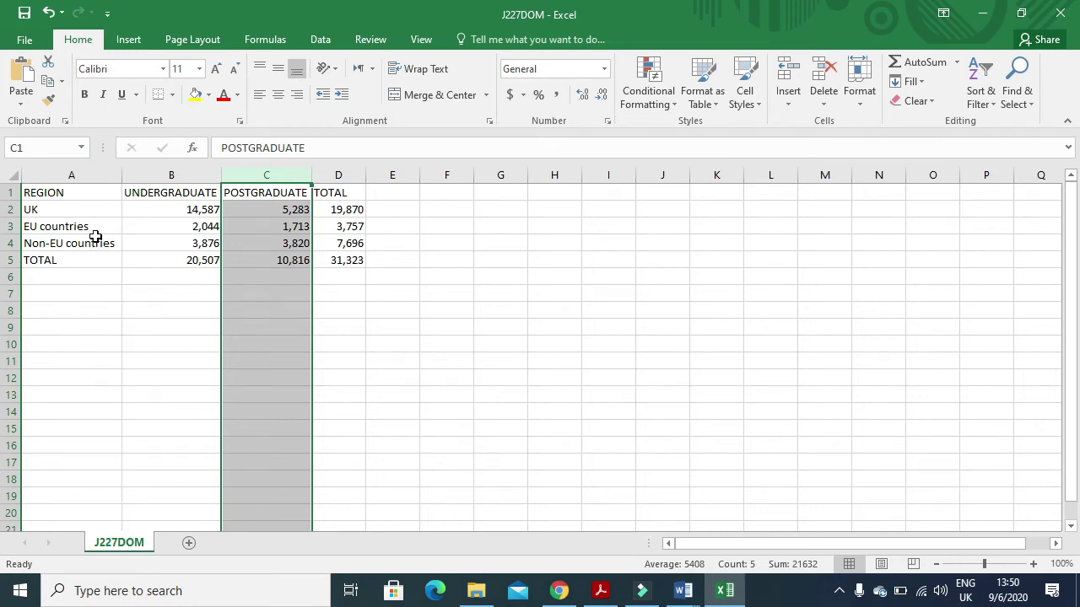
- Select region names A2:A4 together with totals D2:D4 for charting
{"action": "left_click_drag", "start_coordinate": [91, 213], "coordinate": [90, 245]}
{"action": "left_click_drag", "start_coordinate": [337, 211], "coordinate": [338, 243], "text": "ctrl"}
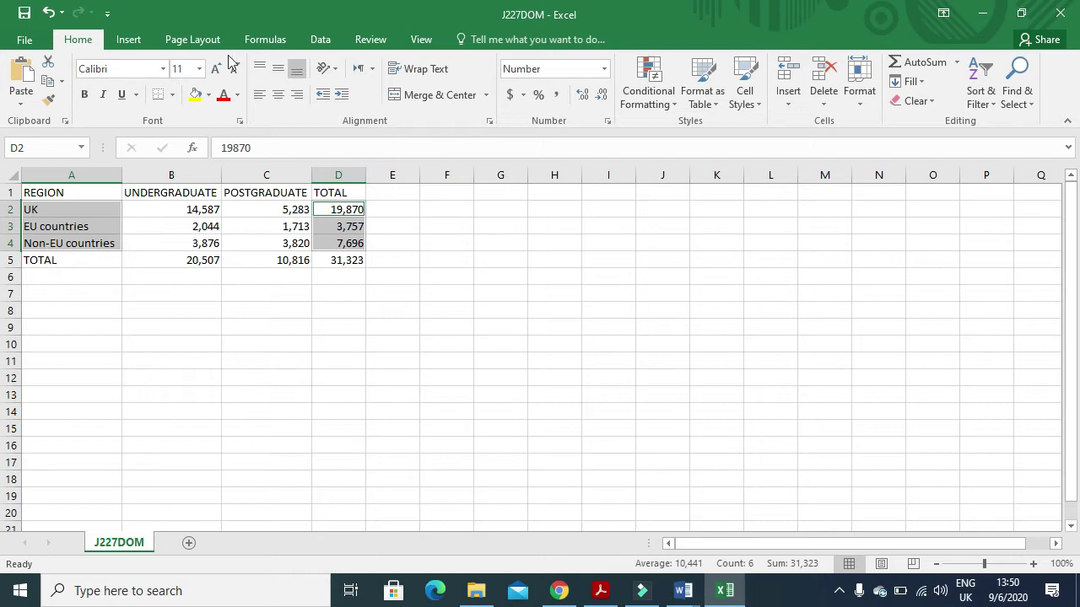
{"action": "left_click", "coordinate": [134, 42]}
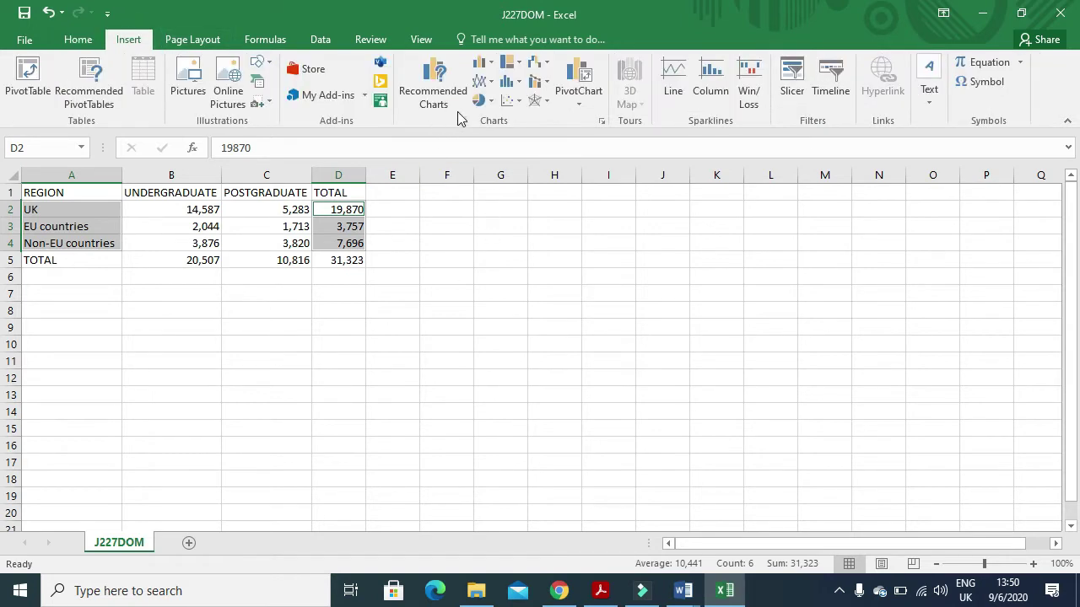
- Insert a 2-D pie chart and title it 'Students By Domicile'
{"action": "left_click", "coordinate": [491, 105]}
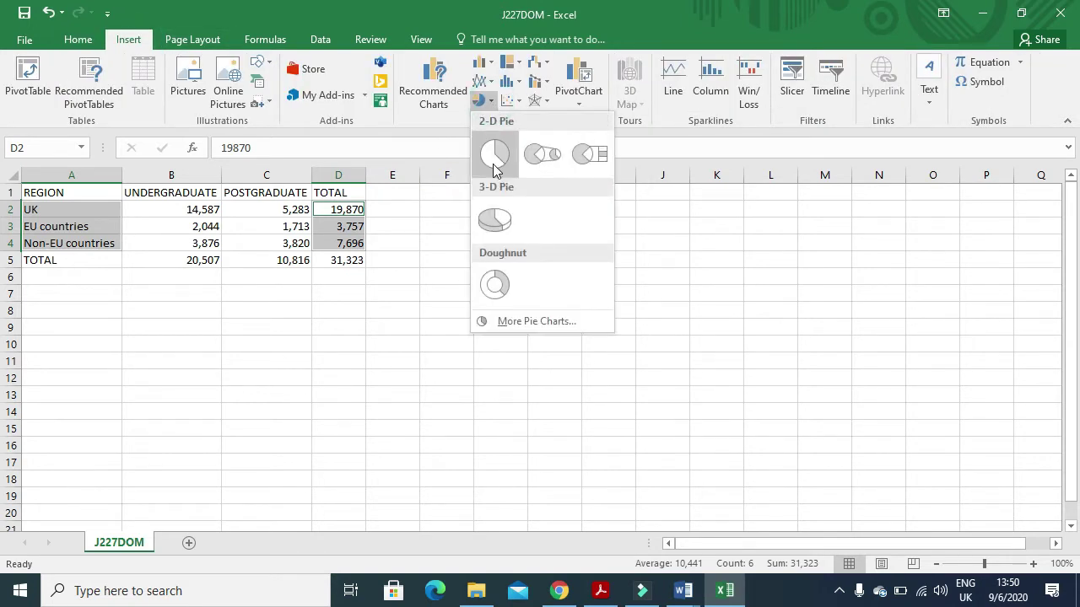
{"action": "left_click", "coordinate": [516, 281]}
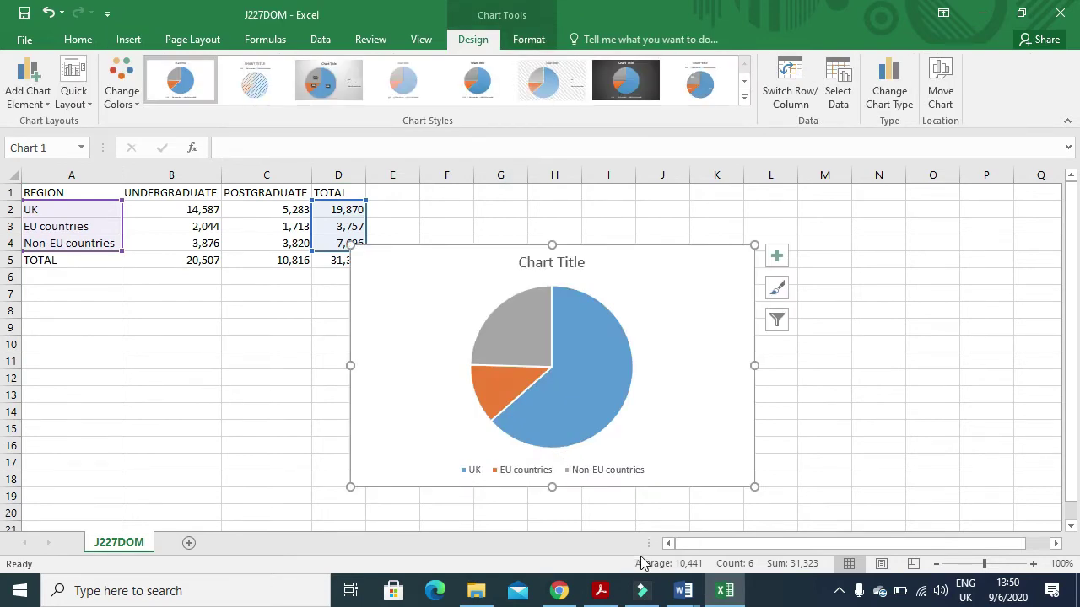
{"action": "key", "text": "alt+Tab"}
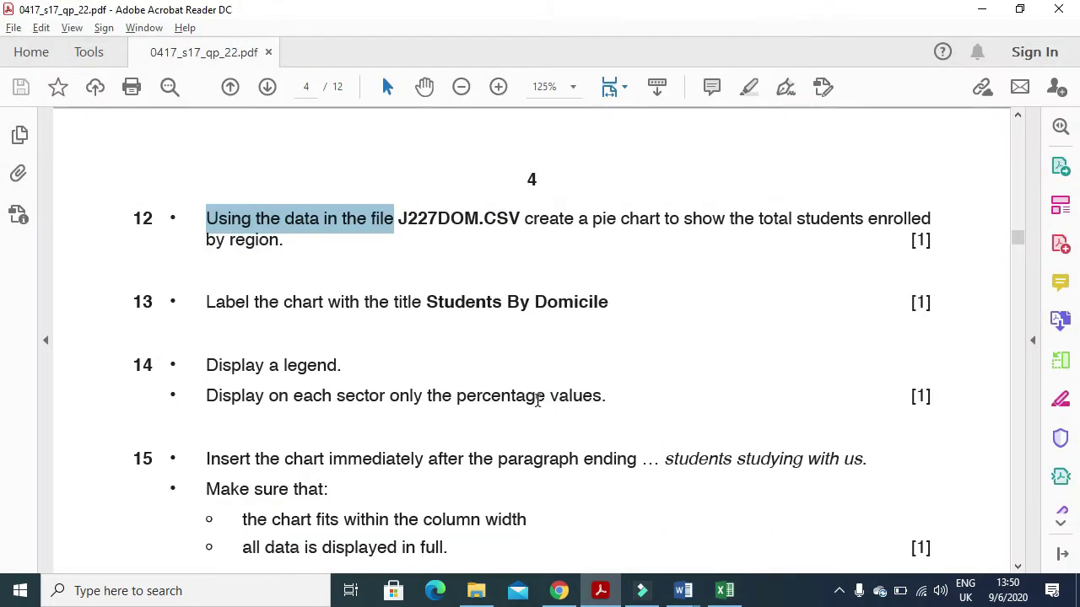
{"action": "left_click_drag", "start_coordinate": [611, 302], "coordinate": [476, 312]}
{"action": "key", "text": "ctrl+c"}
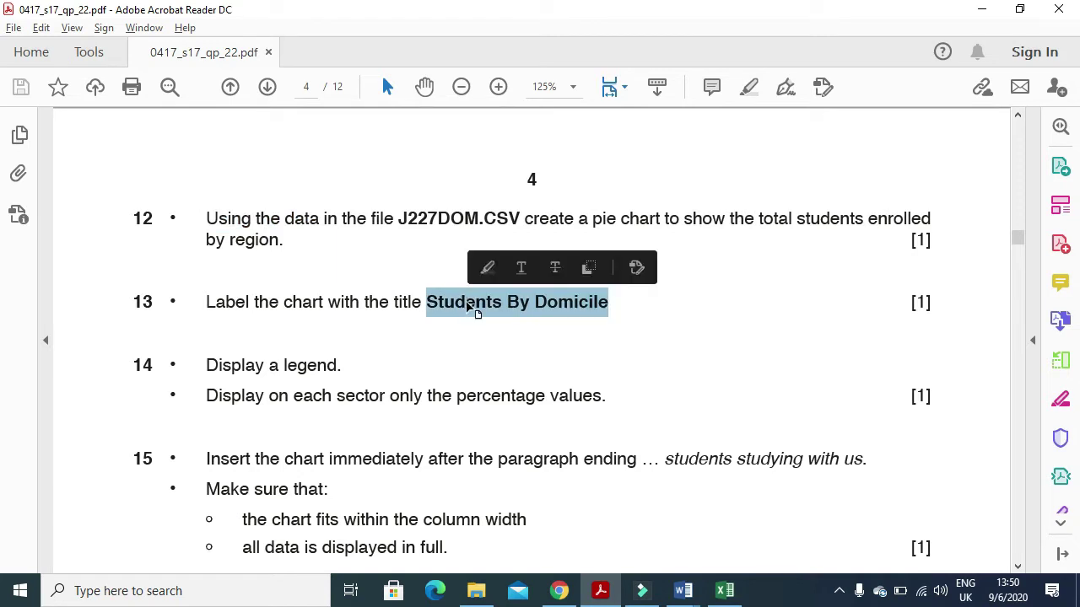
{"action": "key", "text": "alt+Tab"}
{"action": "left_click", "coordinate": [540, 266]}
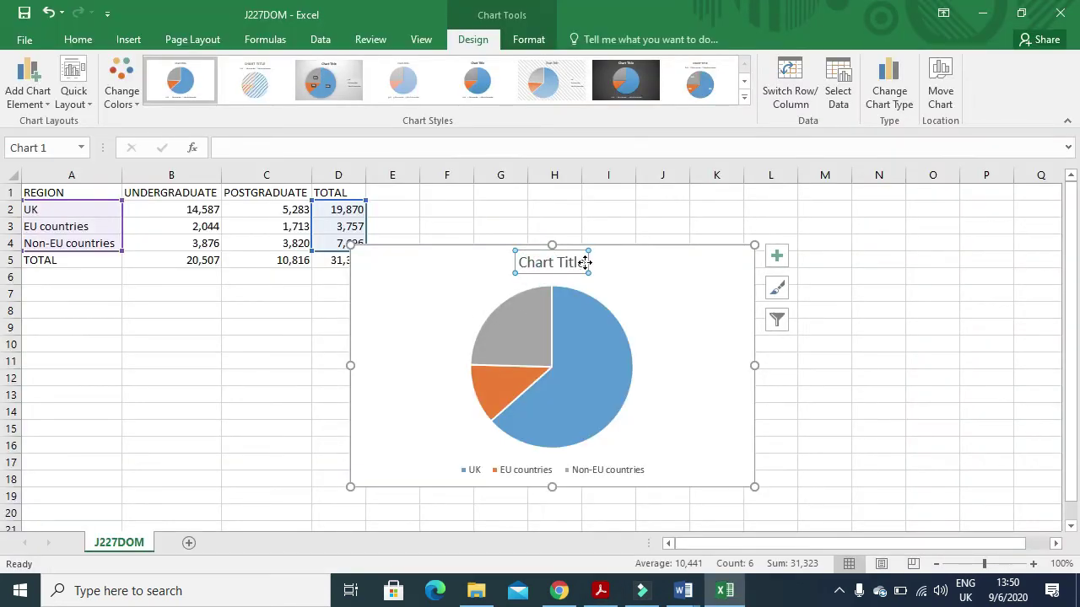
{"action": "left_click_drag", "start_coordinate": [578, 261], "coordinate": [533, 262]}
{"action": "key", "text": "ctrl+v"}
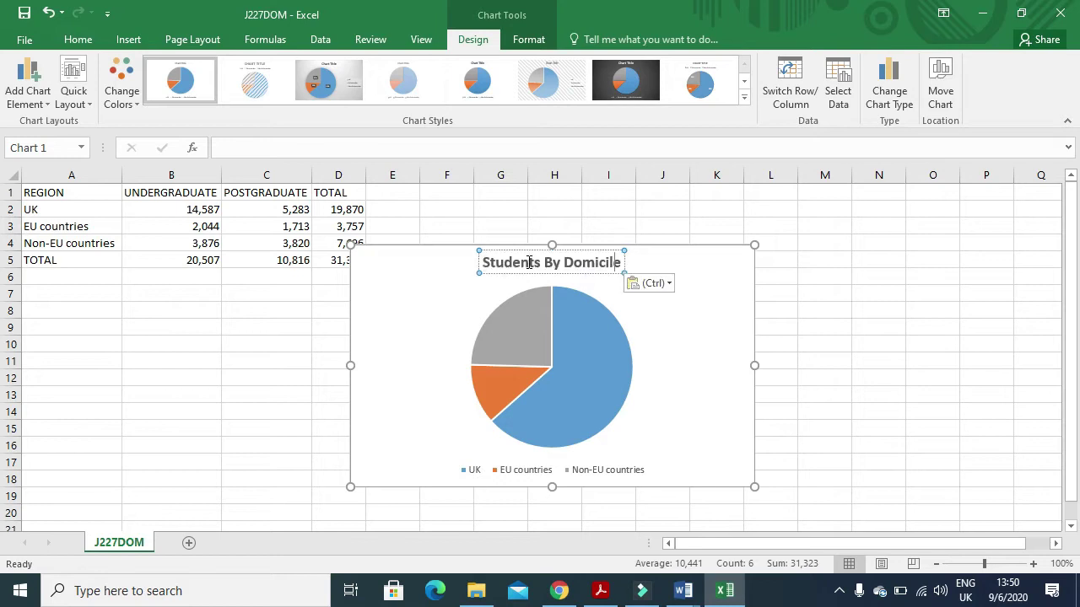
- Apply Chart Style 3 for percentage labels and a legend, and make the chart narrower
{"action": "key", "text": "alt+Tab"}
{"action": "scroll", "coordinate": [400, 388], "scroll_direction": "down", "scroll_amount": 2}
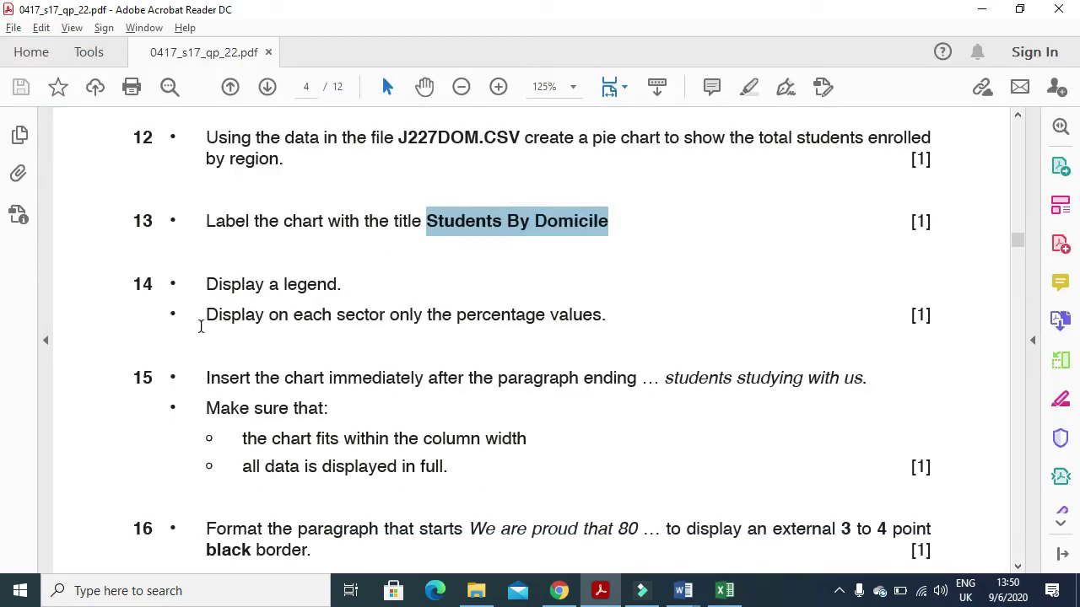
{"action": "left_click_drag", "start_coordinate": [209, 322], "coordinate": [595, 325]}
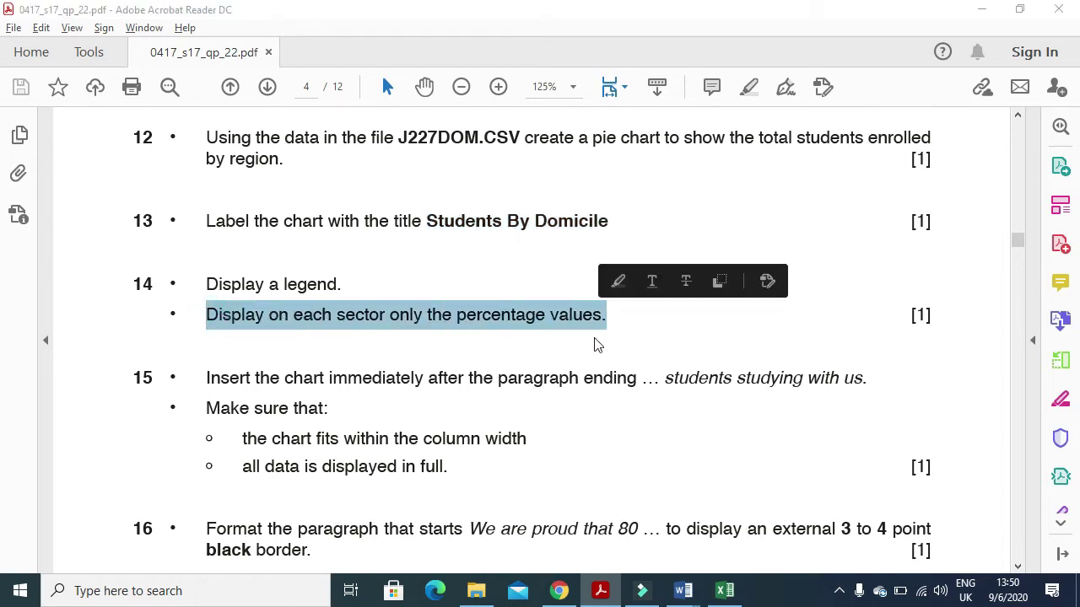
{"action": "key", "text": "alt+Tab"}
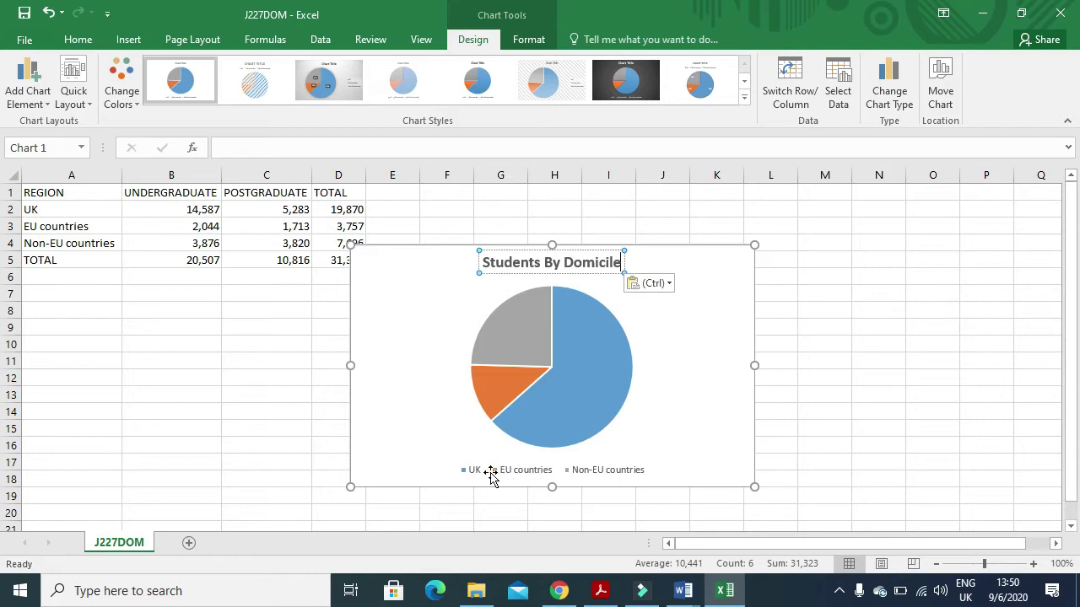
{"action": "left_click", "coordinate": [335, 97]}
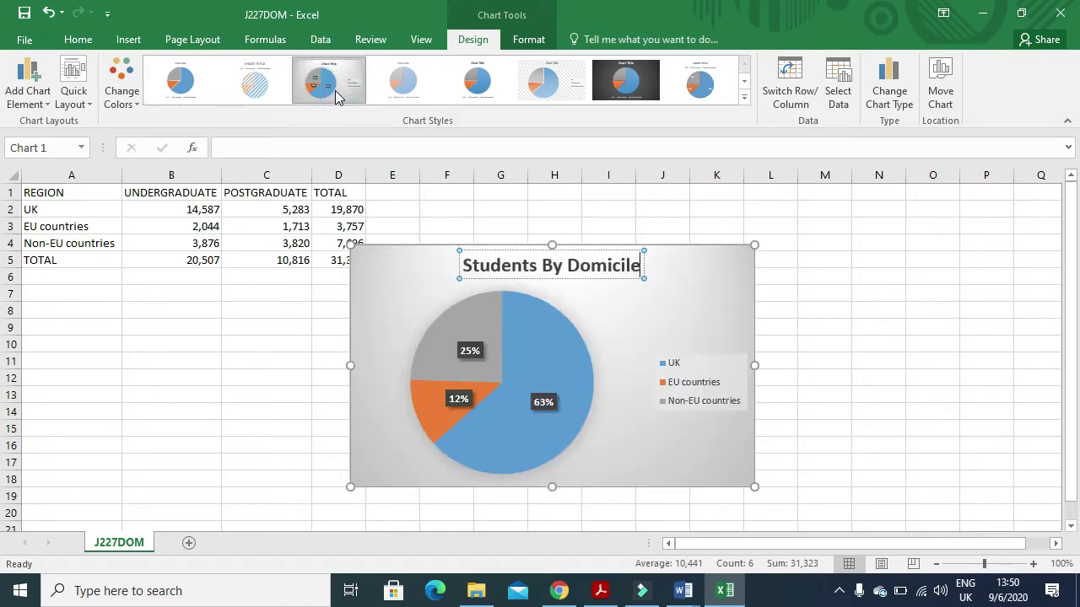
{"action": "left_click_drag", "start_coordinate": [761, 365], "coordinate": [667, 381]}
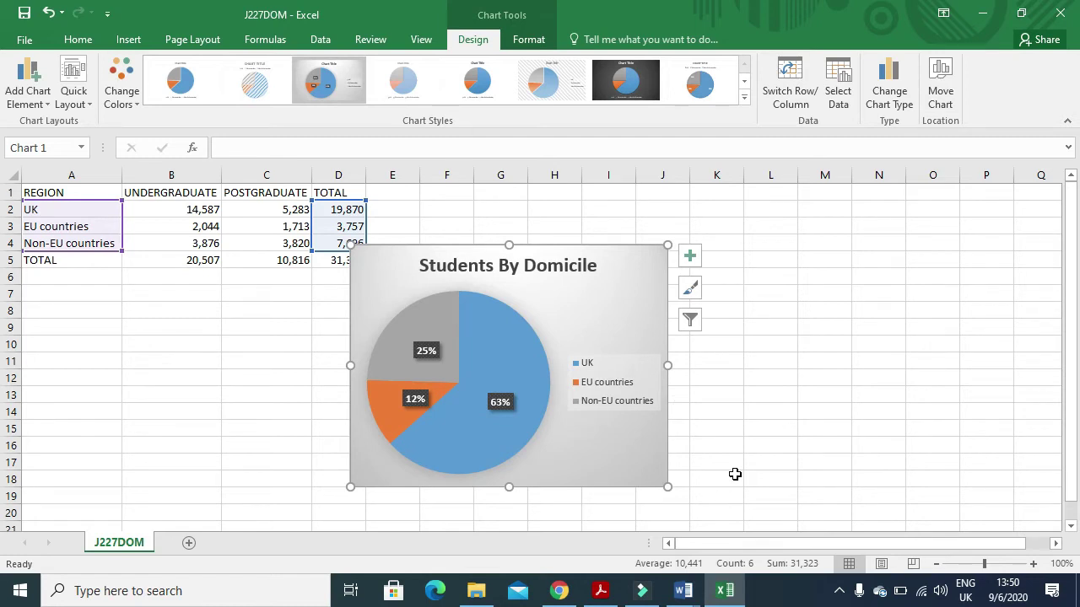
- Check item 15's placement rule, then paste the pie chart after 'students studying with us.' in UGGUIDE
{"action": "left_click", "coordinate": [601, 591]}
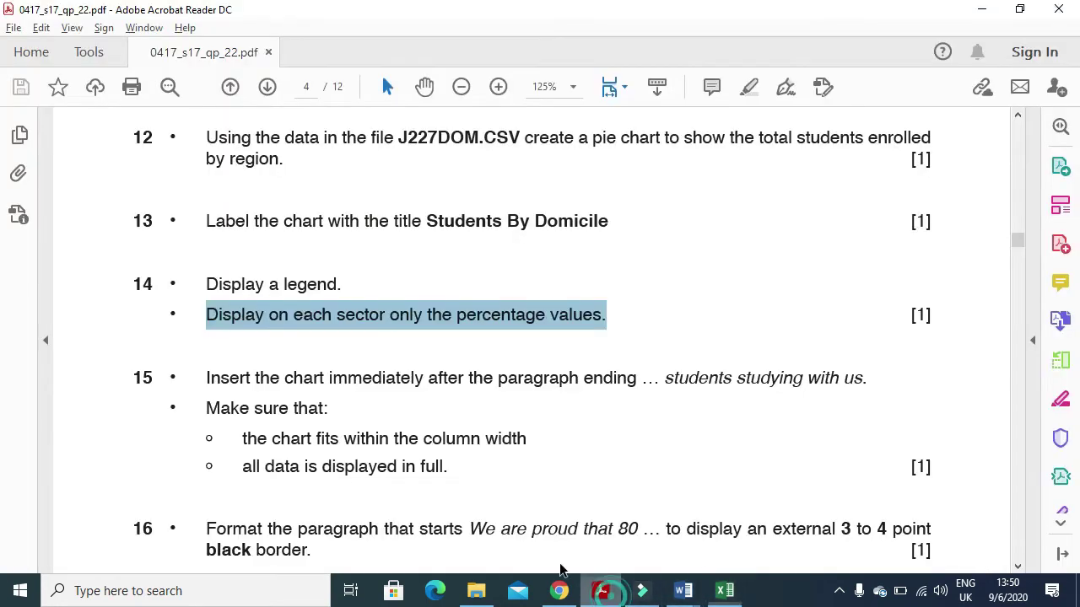
{"action": "left_click_drag", "start_coordinate": [204, 377], "coordinate": [864, 397]}
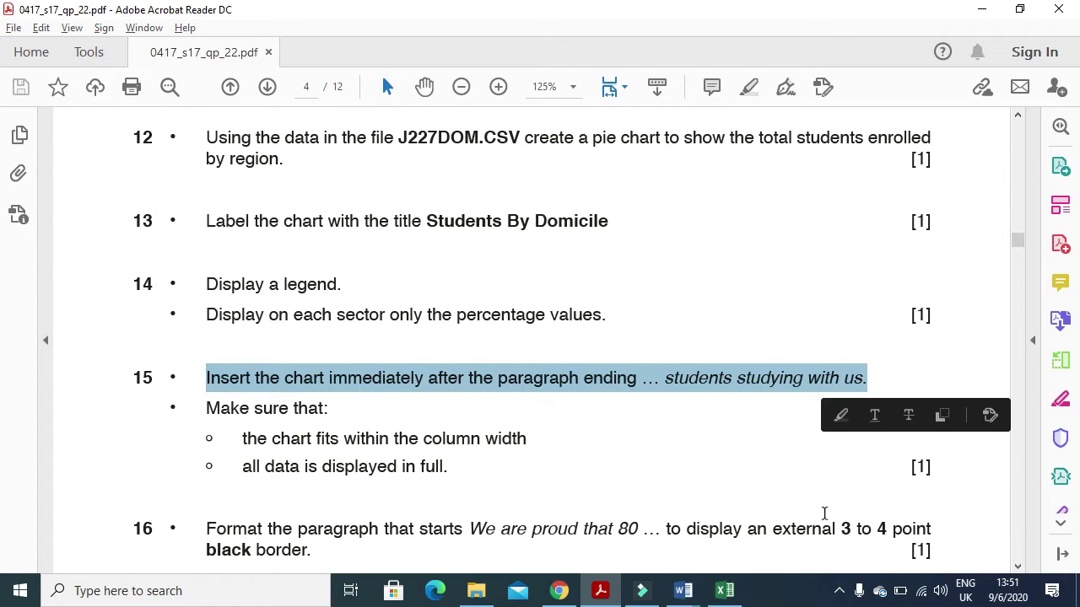
{"action": "mouse_move", "coordinate": [690, 590]}
{"action": "left_click", "coordinate": [744, 530]}
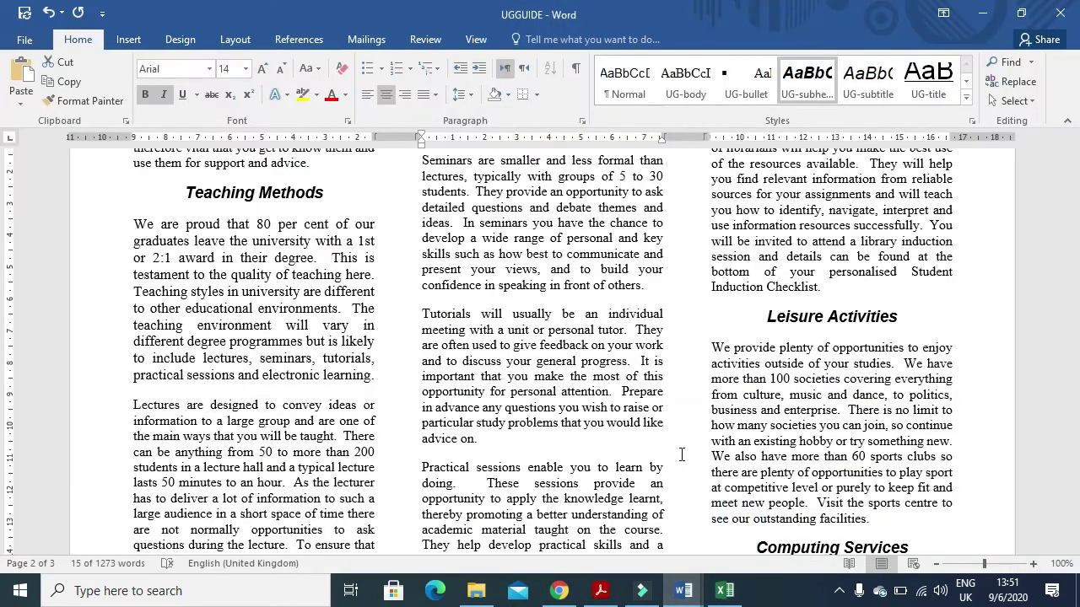
{"action": "scroll", "coordinate": [607, 463], "scroll_direction": "down", "scroll_amount": 10}
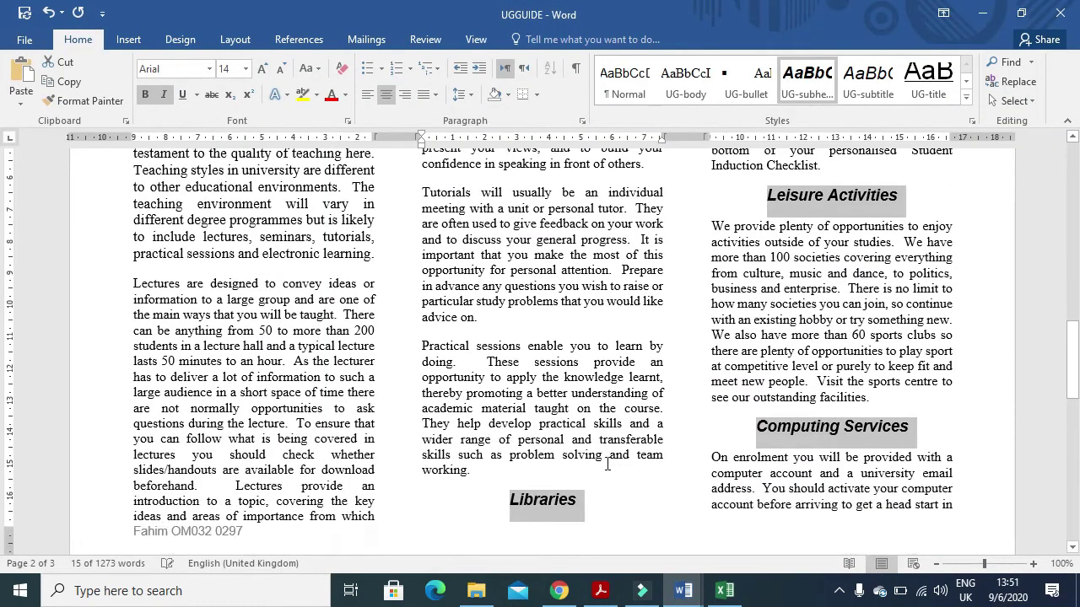
{"action": "scroll", "coordinate": [606, 464], "scroll_direction": "down", "scroll_amount": 8}
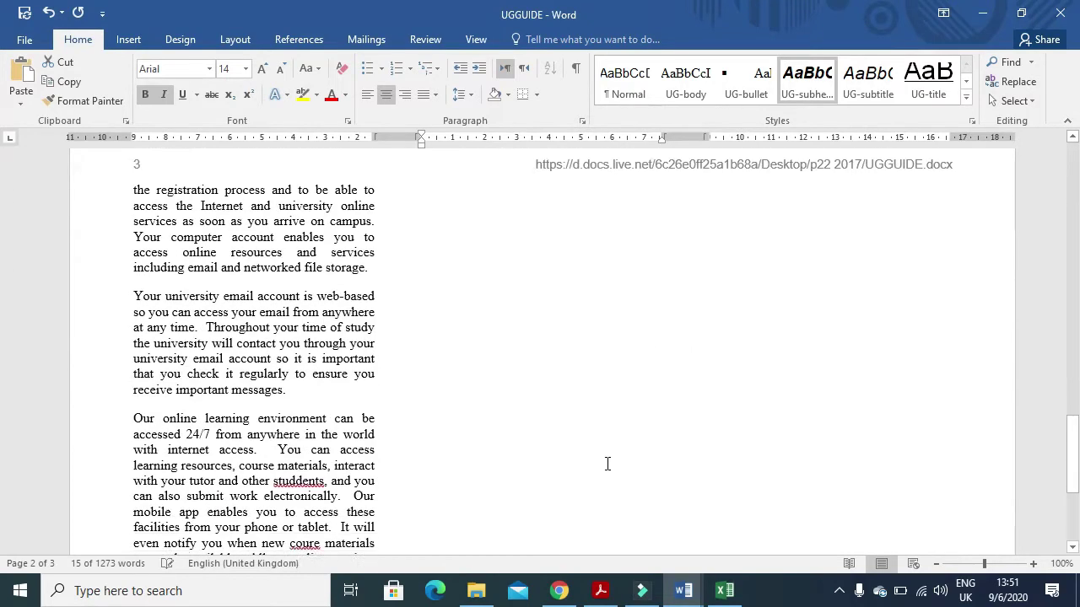
{"action": "scroll", "coordinate": [604, 469], "scroll_direction": "down", "scroll_amount": 1}
{"action": "scroll", "coordinate": [605, 469], "scroll_direction": "up", "scroll_amount": 12}
{"action": "scroll", "coordinate": [604, 468], "scroll_direction": "up", "scroll_amount": 15}
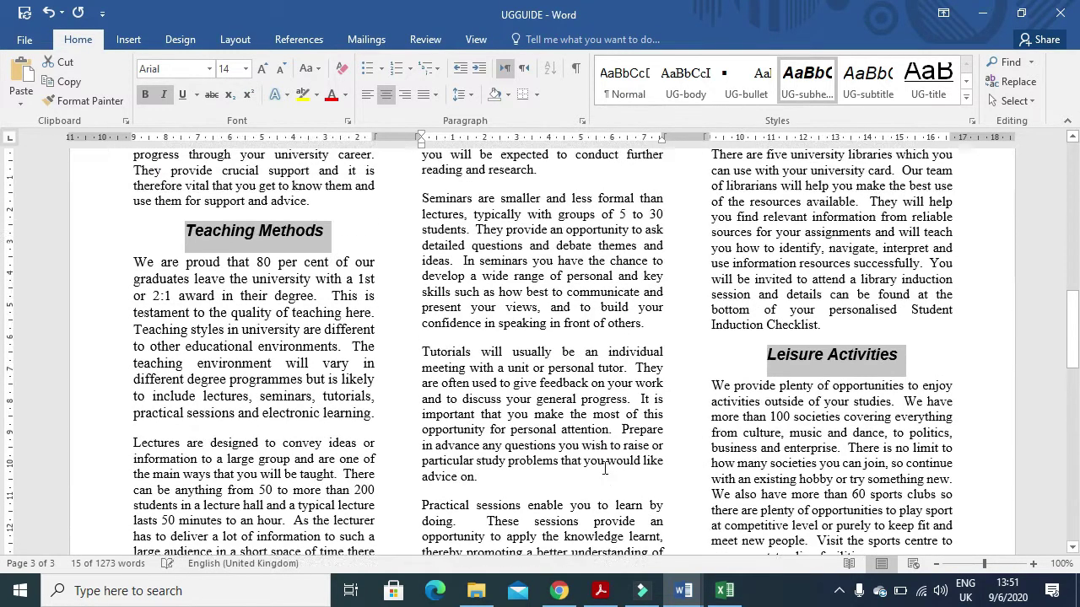
{"action": "scroll", "coordinate": [598, 467], "scroll_direction": "up", "scroll_amount": 1}
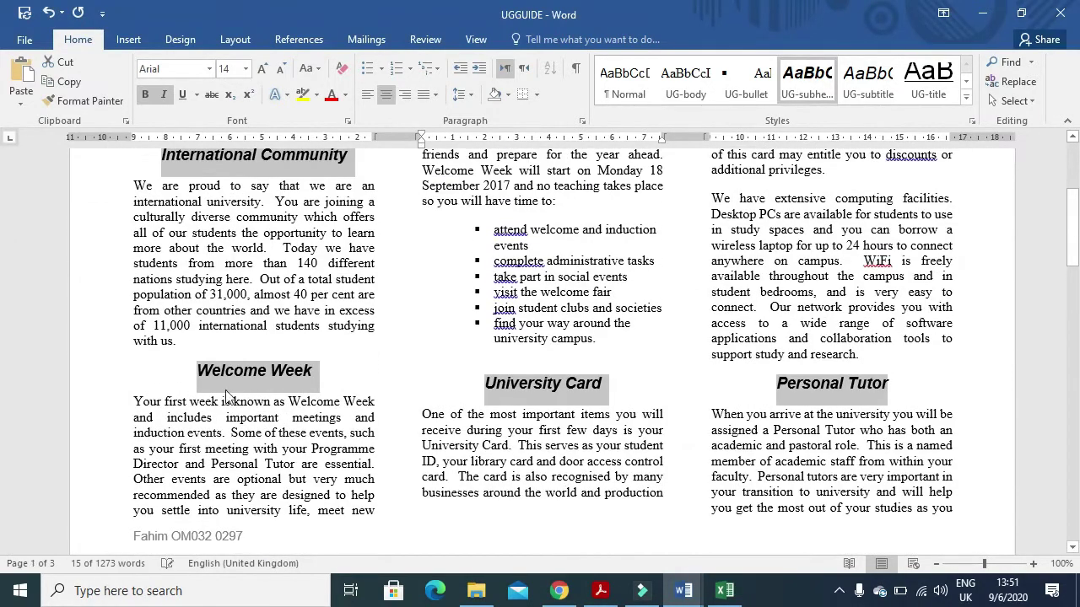
{"action": "left_click", "coordinate": [180, 344]}
{"action": "left_click", "coordinate": [23, 67]}
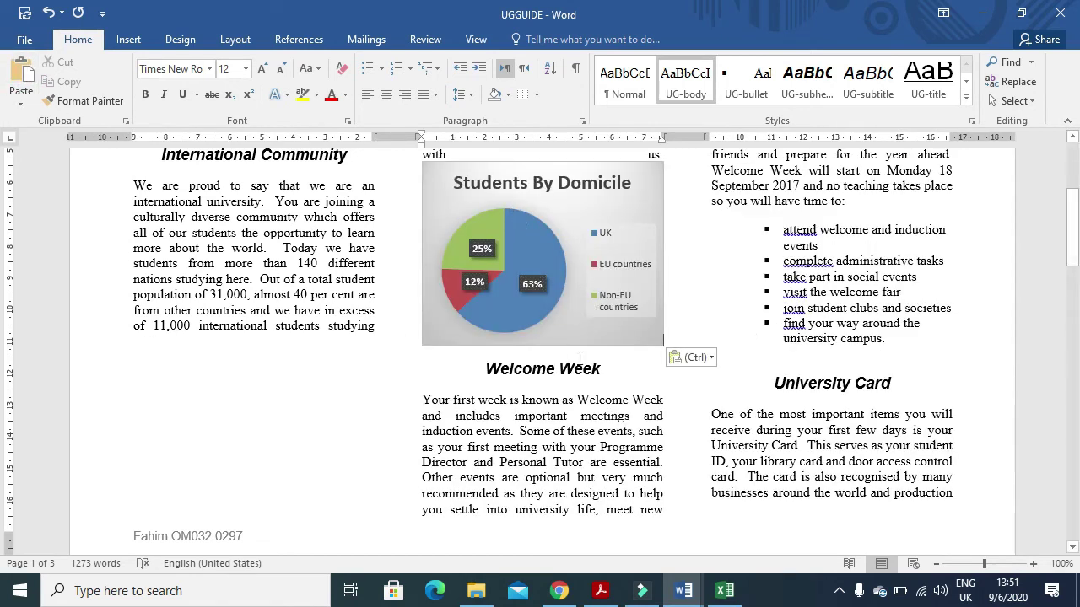
- Select the pasted chart and bring up its Paste Options
{"action": "scroll", "coordinate": [579, 359], "scroll_direction": "up", "scroll_amount": 1}
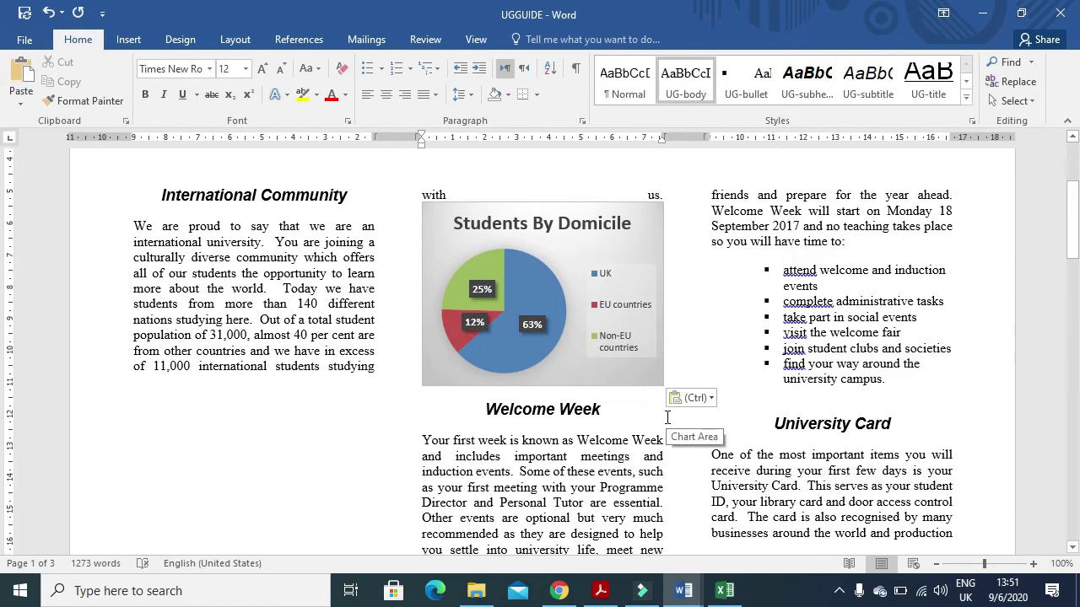
{"action": "scroll", "coordinate": [624, 388], "scroll_direction": "down", "scroll_amount": 3}
{"action": "scroll", "coordinate": [595, 383], "scroll_direction": "up", "scroll_amount": 2}
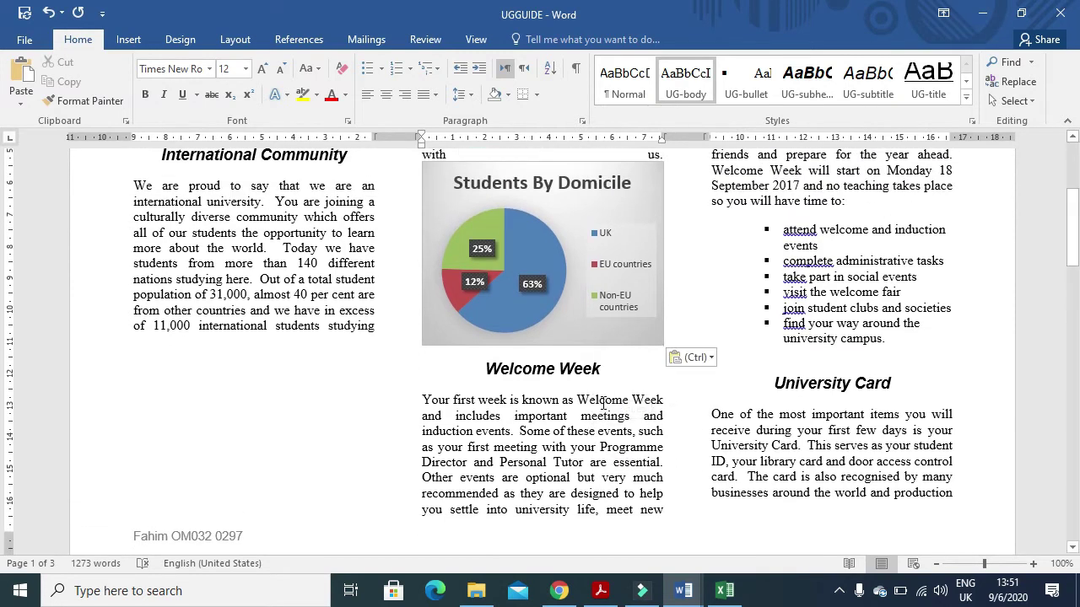
{"action": "scroll", "coordinate": [596, 394], "scroll_direction": "up", "scroll_amount": 1}
{"action": "left_click", "coordinate": [646, 350]}
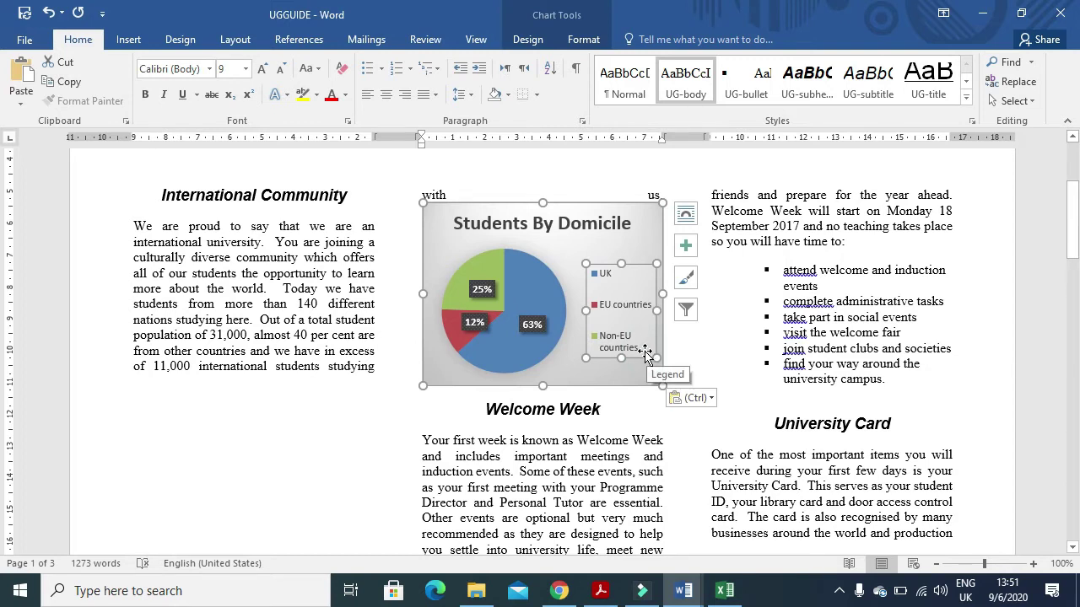
{"action": "left_click", "coordinate": [694, 397]}
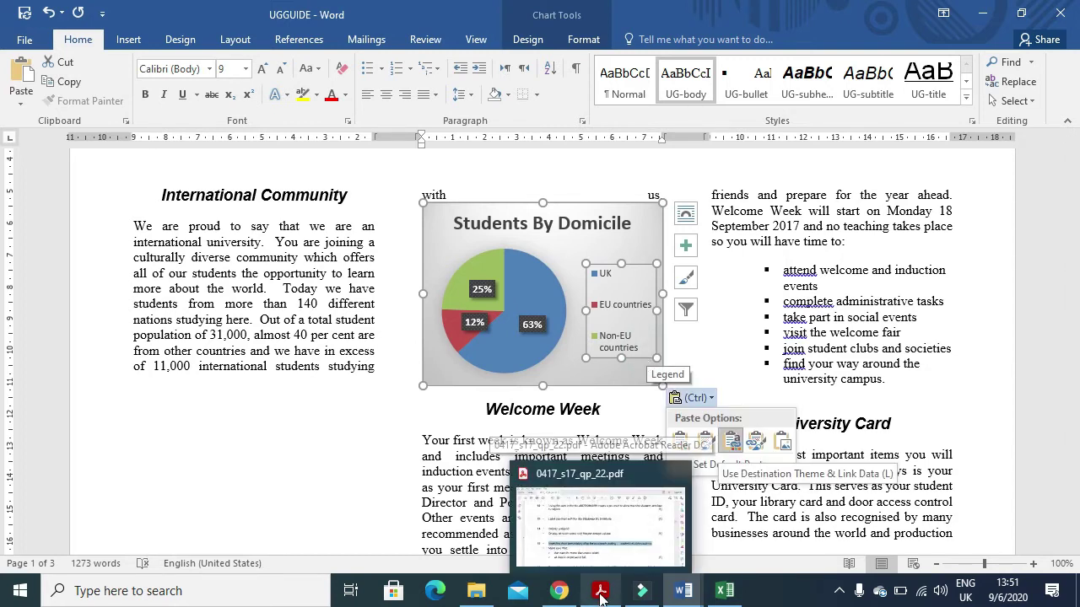
{"action": "left_click", "coordinate": [601, 592]}
{"action": "scroll", "coordinate": [552, 425], "scroll_direction": "down", "scroll_amount": 3}
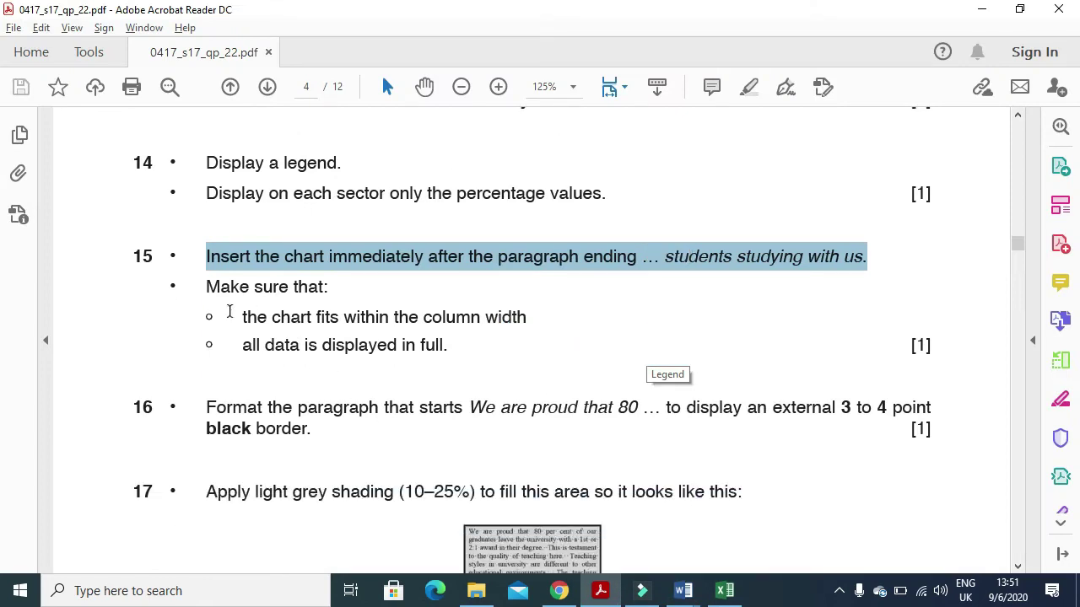
- Read step 15's column-width and all-data requirements and step 16's border size wording
{"action": "left_click_drag", "start_coordinate": [205, 285], "coordinate": [327, 287]}
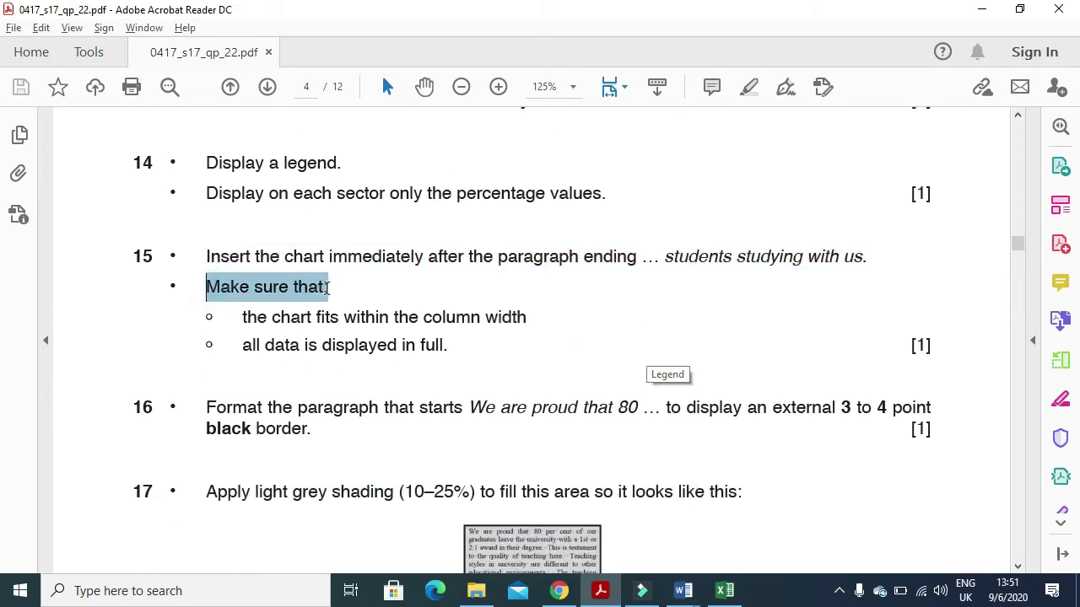
{"action": "left_click", "coordinate": [243, 318]}
{"action": "left_click_drag", "start_coordinate": [245, 318], "coordinate": [526, 318]}
{"action": "left_click_drag", "start_coordinate": [238, 345], "coordinate": [429, 356]}
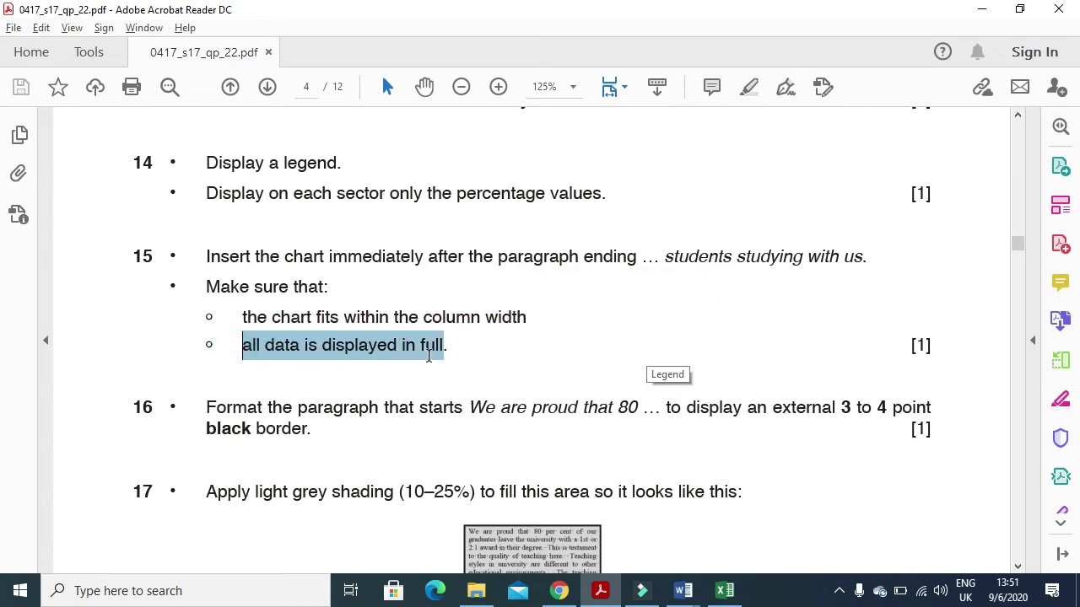
{"action": "left_click_drag", "start_coordinate": [201, 408], "coordinate": [542, 429]}
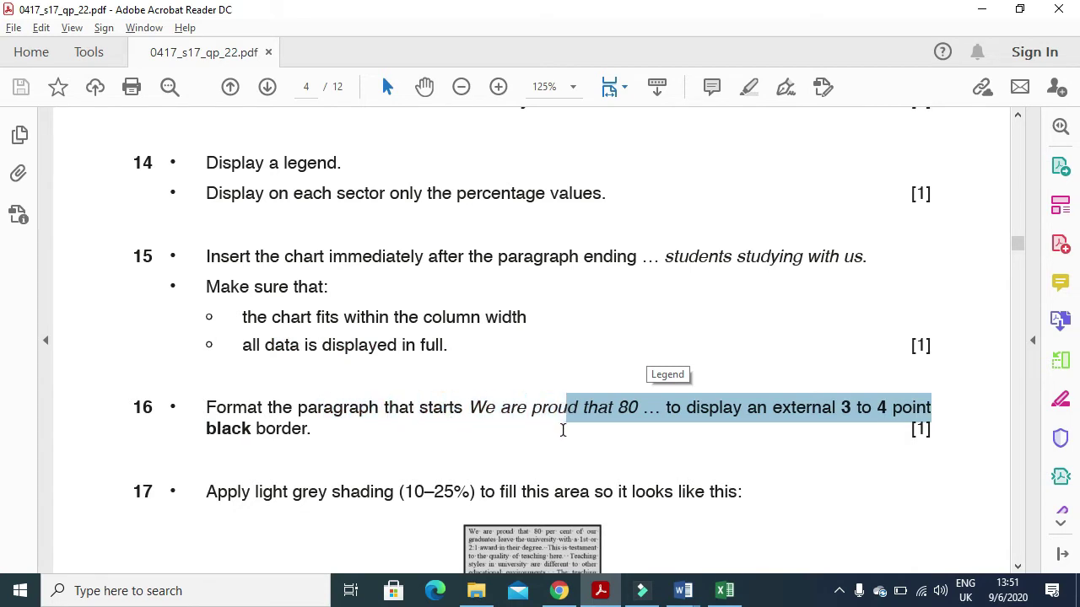
{"action": "left_click_drag", "start_coordinate": [603, 432], "coordinate": [877, 439]}
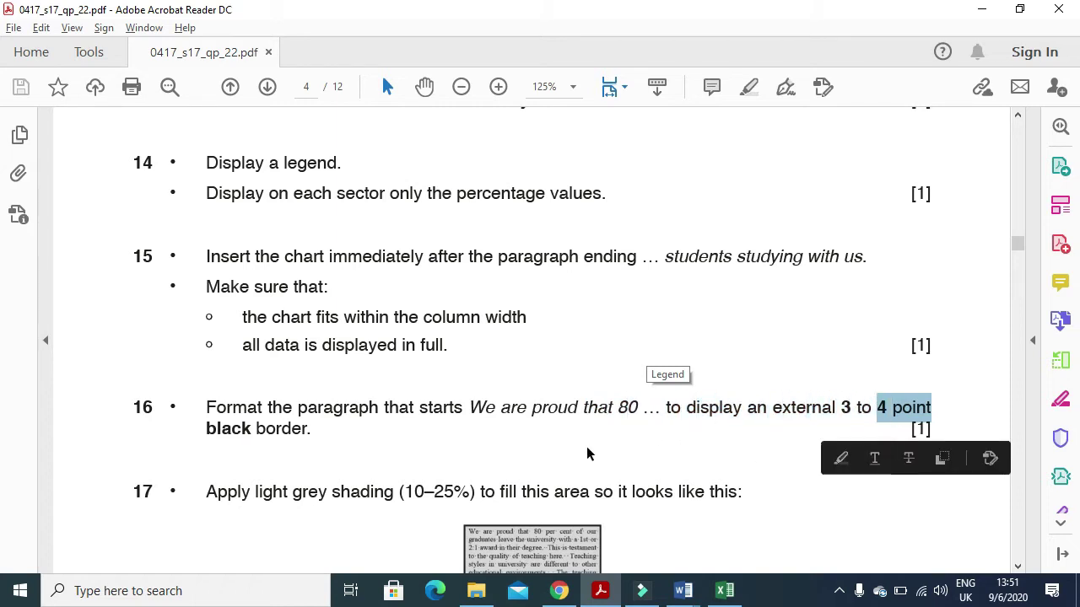
{"action": "scroll", "coordinate": [588, 453], "scroll_direction": "down", "scroll_amount": 3}
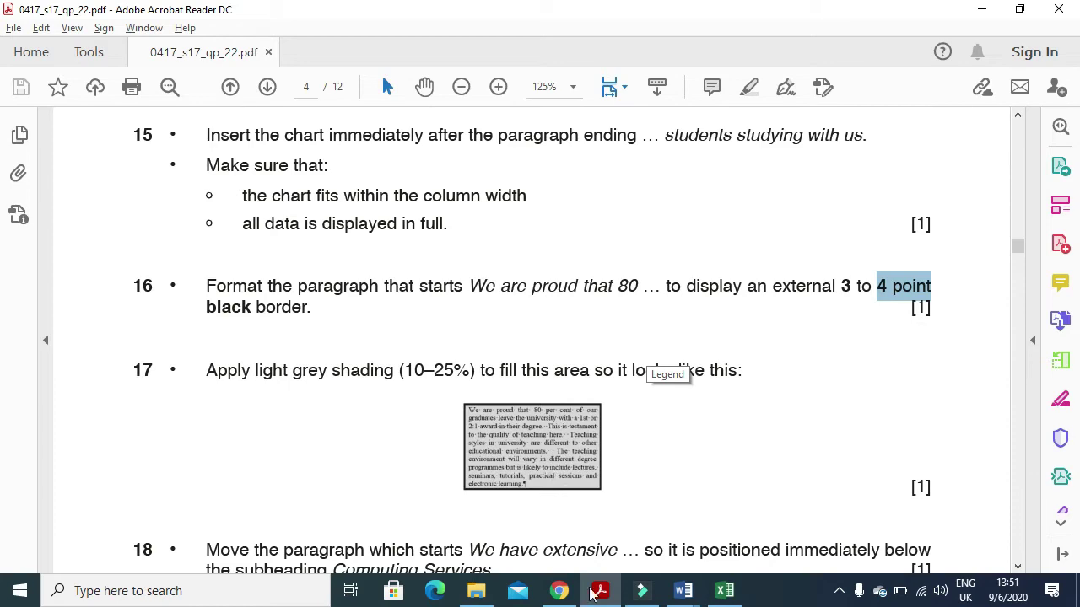
{"action": "key", "text": "alt+Tab"}
- Delete the misplaced chart and re-paste it on a new line after 'with us.'
{"action": "scroll", "coordinate": [363, 405], "scroll_direction": "down", "scroll_amount": 13}
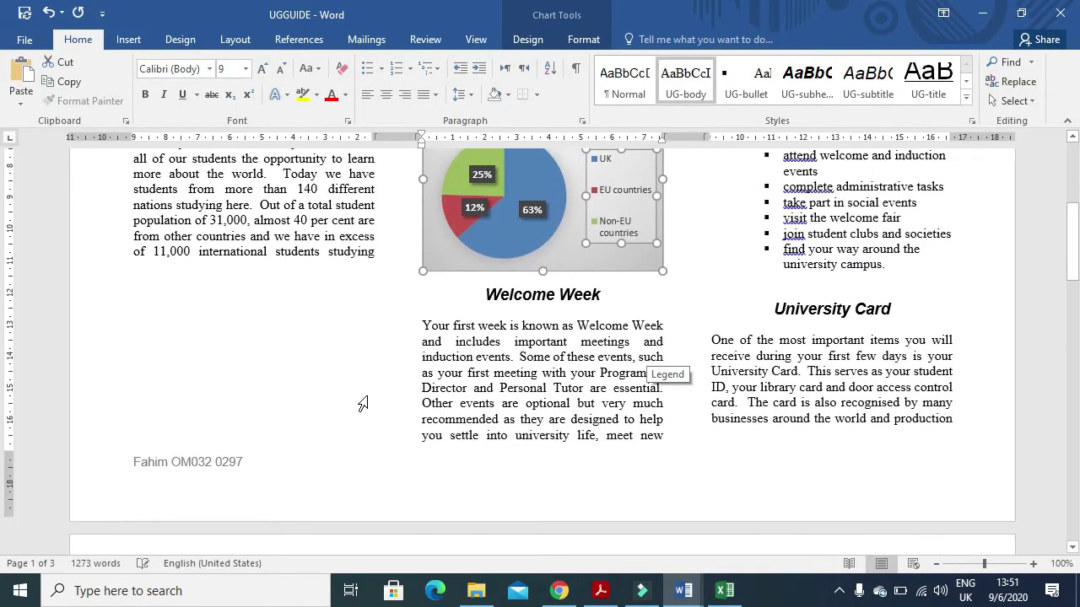
{"action": "scroll", "coordinate": [369, 397], "scroll_direction": "down", "scroll_amount": 9}
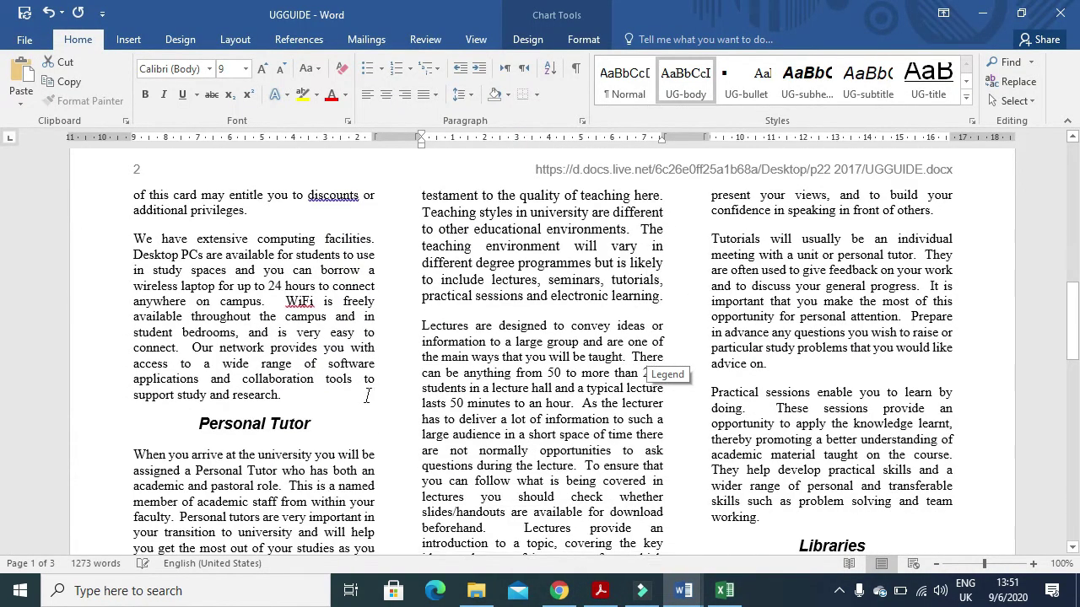
{"action": "scroll", "coordinate": [366, 404], "scroll_direction": "down", "scroll_amount": 3}
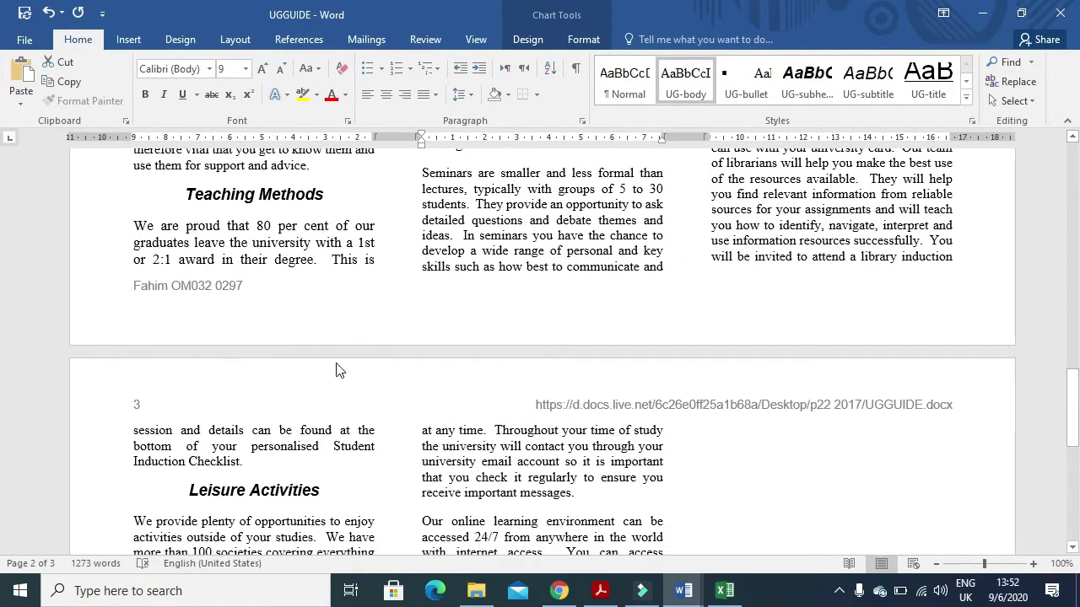
{"action": "scroll", "coordinate": [336, 372], "scroll_direction": "up", "scroll_amount": 15}
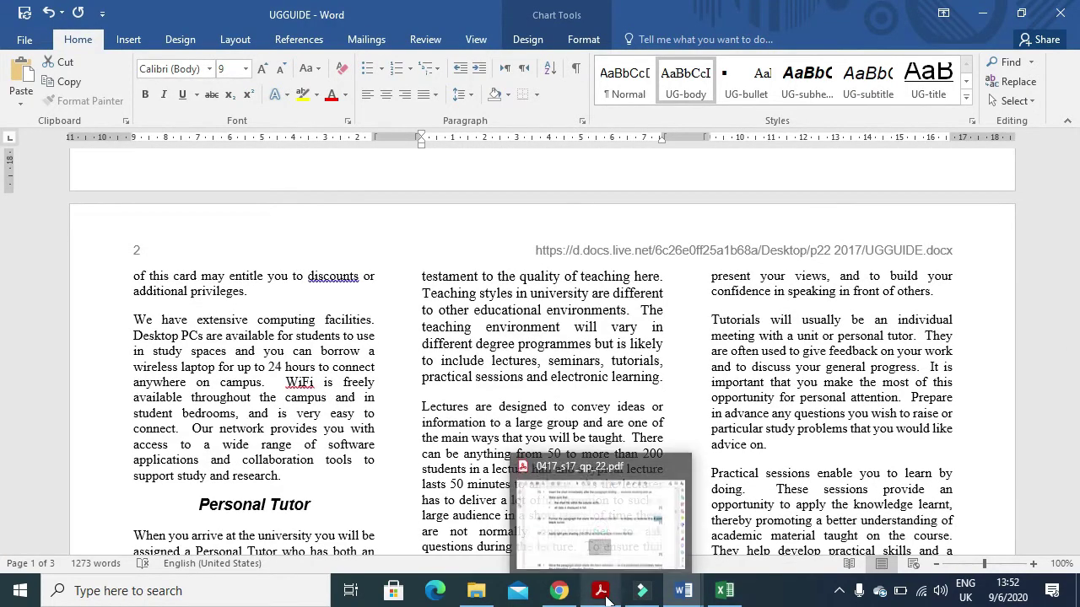
{"action": "scroll", "coordinate": [407, 355], "scroll_direction": "up", "scroll_amount": 12}
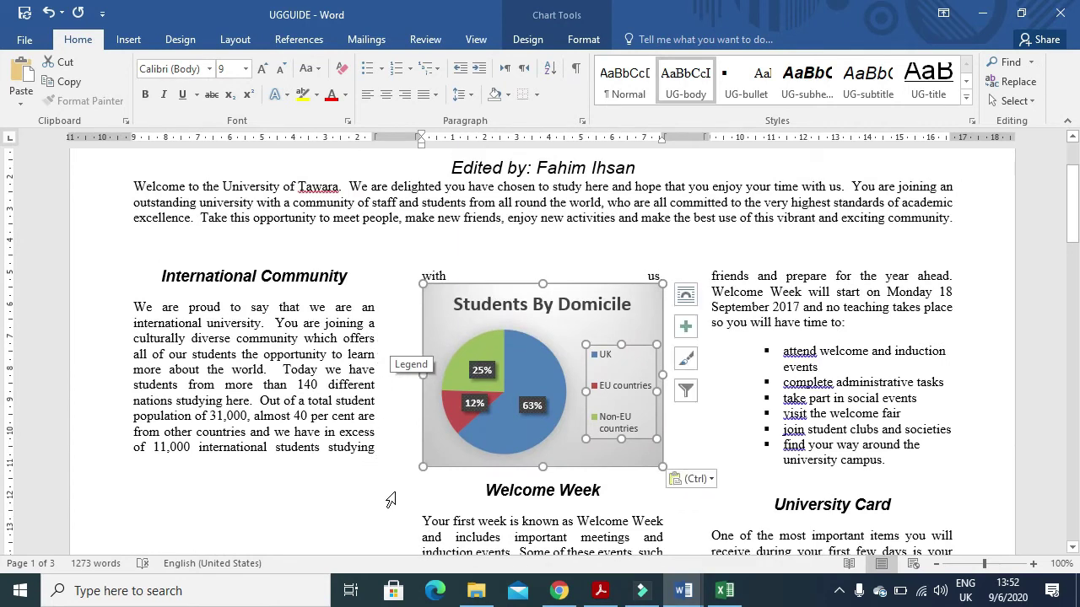
{"action": "key", "text": "Delete"}
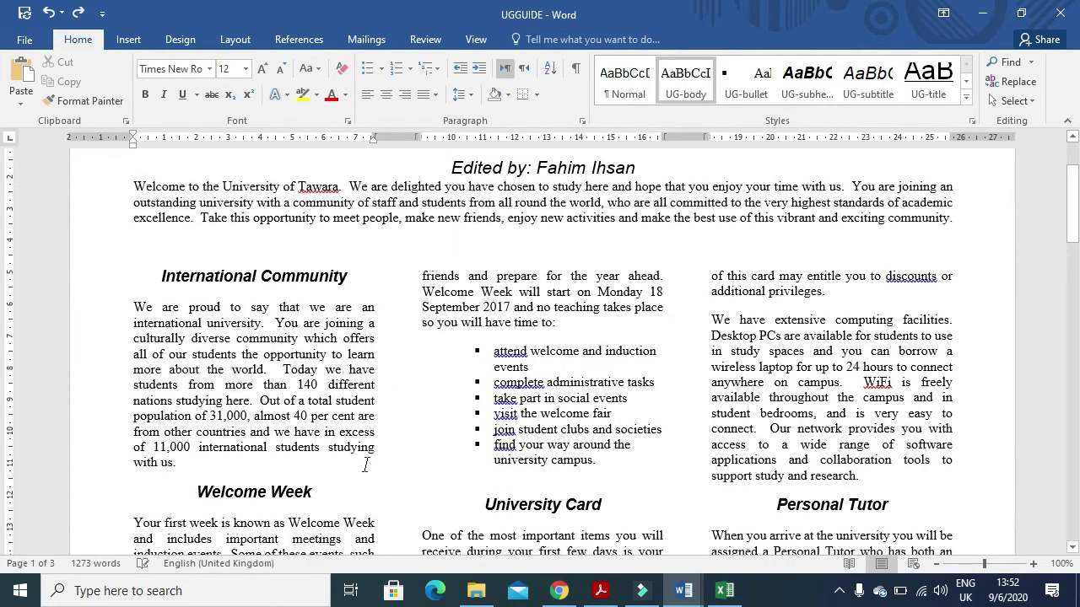
{"action": "key", "text": "Down"}
{"action": "key", "text": "Up"}
{"action": "key", "text": "Return"}
{"action": "key", "text": "ctrl+v"}
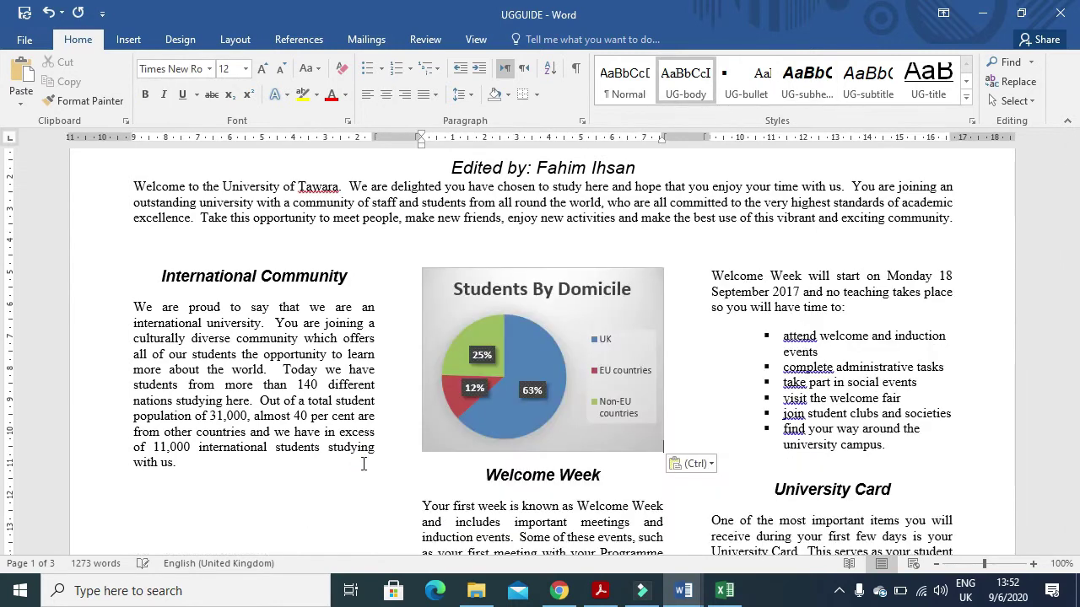
- Shrink the pie chart so it fits within the left column
{"action": "scroll", "coordinate": [378, 479], "scroll_direction": "down", "scroll_amount": 2}
{"action": "left_click", "coordinate": [596, 369]}
{"action": "left_click_drag", "start_coordinate": [543, 371], "coordinate": [540, 336]}
{"action": "scroll", "coordinate": [310, 466], "scroll_direction": "down", "scroll_amount": 3}
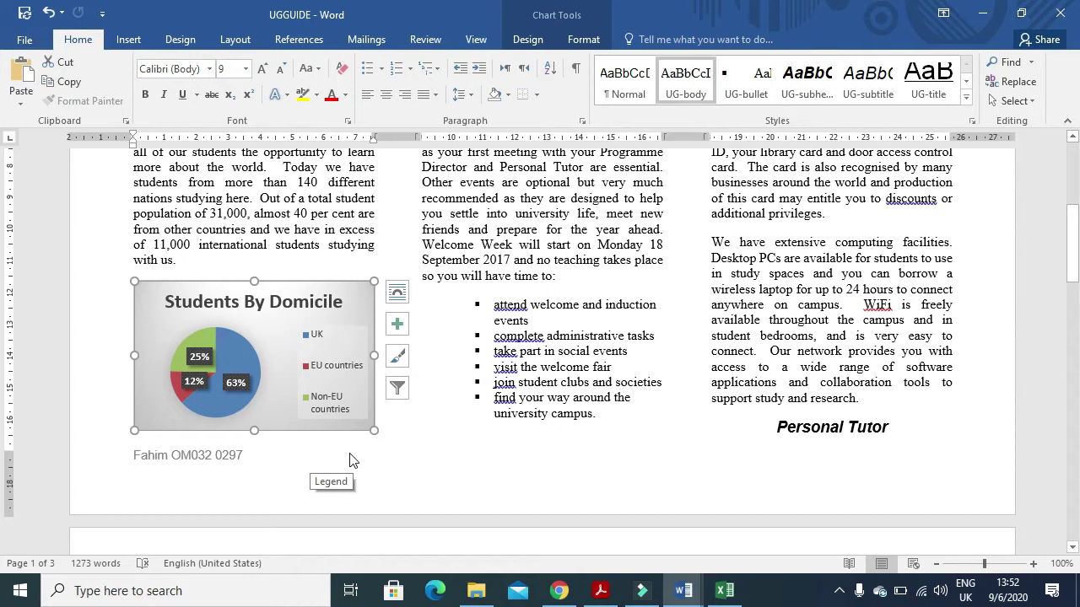
{"action": "scroll", "coordinate": [572, 358], "scroll_direction": "down", "scroll_amount": 1}
{"action": "scroll", "coordinate": [371, 436], "scroll_direction": "up", "scroll_amount": 3}
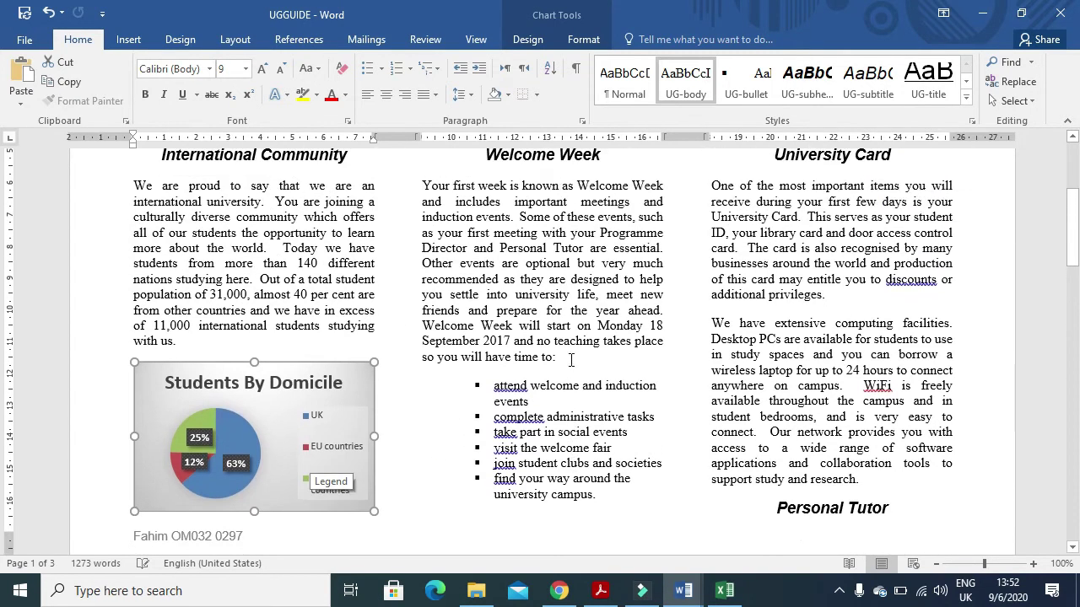
{"action": "scroll", "coordinate": [598, 432], "scroll_direction": "down", "scroll_amount": 3}
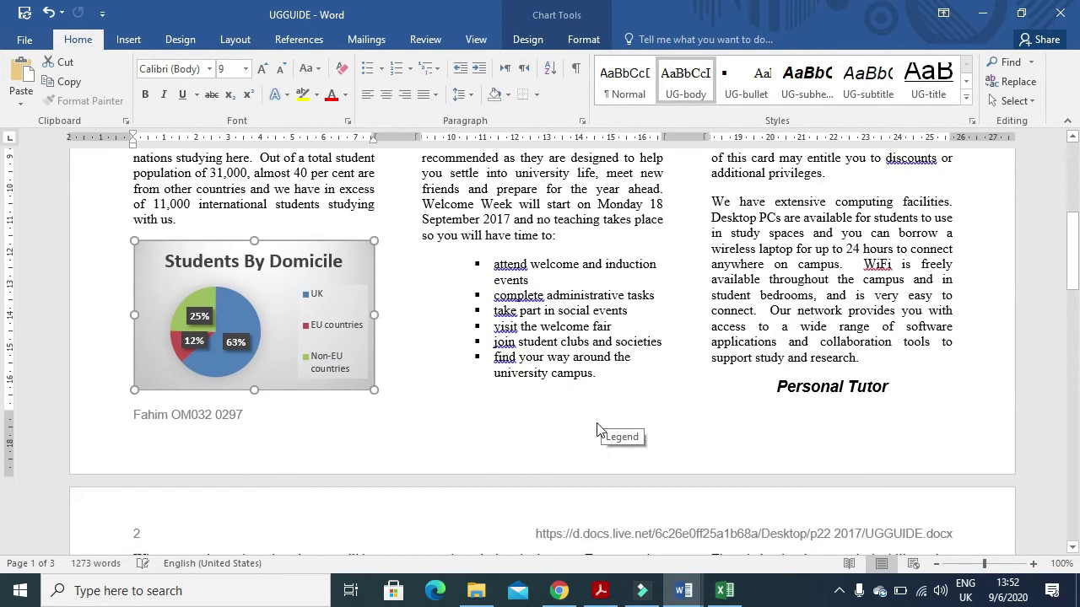
{"action": "scroll", "coordinate": [597, 430], "scroll_direction": "down", "scroll_amount": 8}
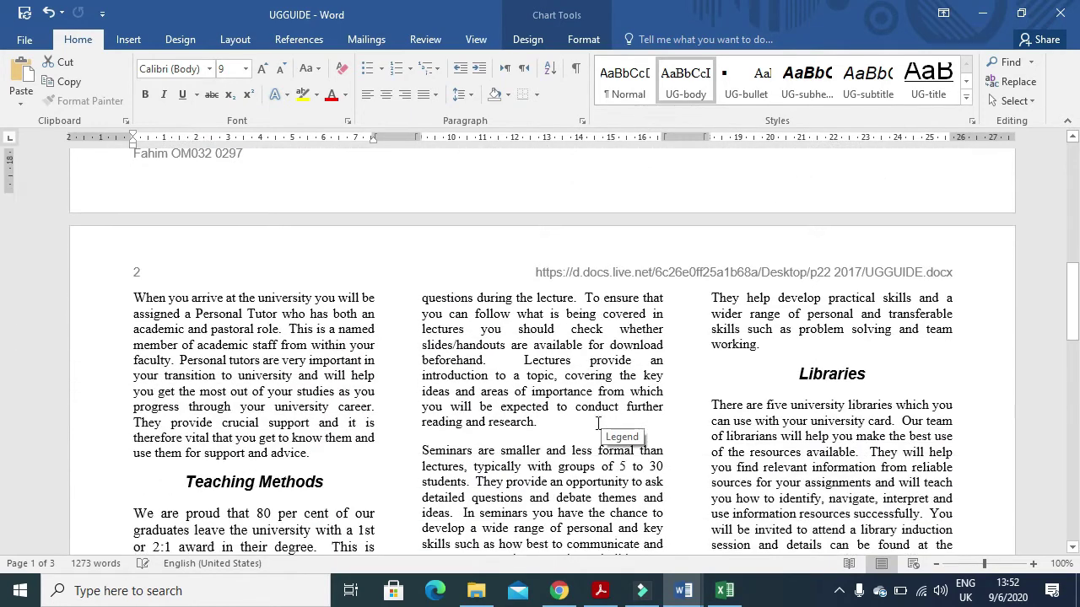
{"action": "scroll", "coordinate": [597, 424], "scroll_direction": "down", "scroll_amount": 6}
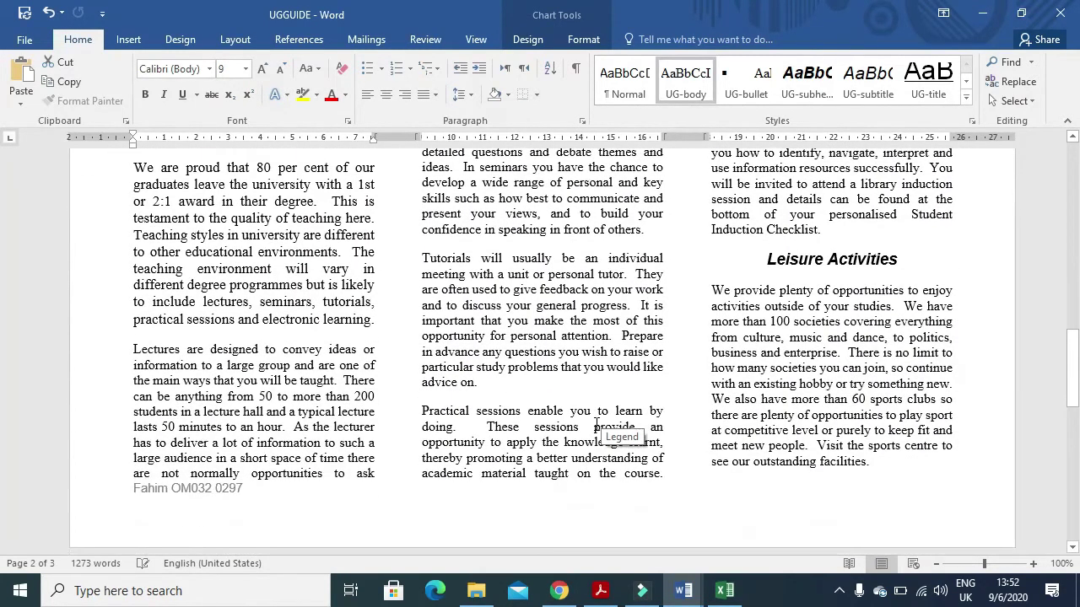
{"action": "scroll", "coordinate": [597, 424], "scroll_direction": "up", "scroll_amount": 6}
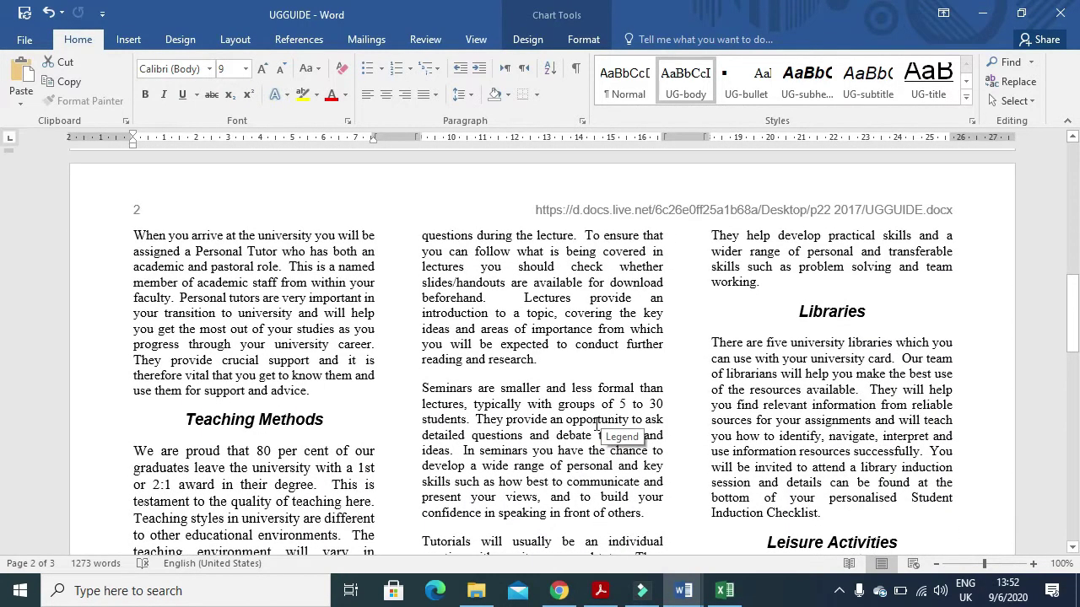
{"action": "scroll", "coordinate": [597, 424], "scroll_direction": "down", "scroll_amount": 7}
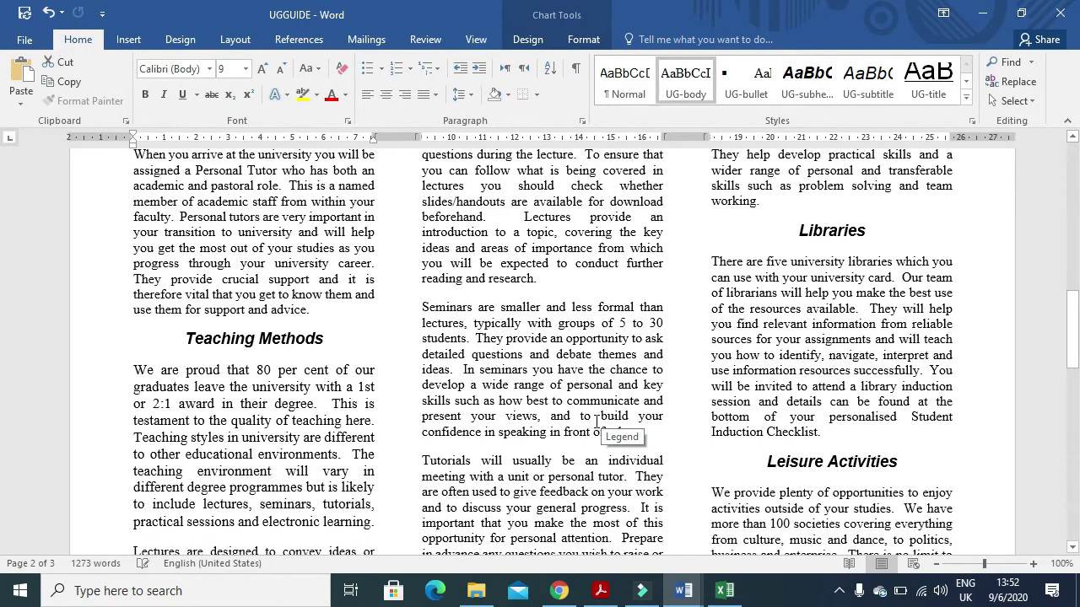
{"action": "scroll", "coordinate": [595, 422], "scroll_direction": "down", "scroll_amount": 9}
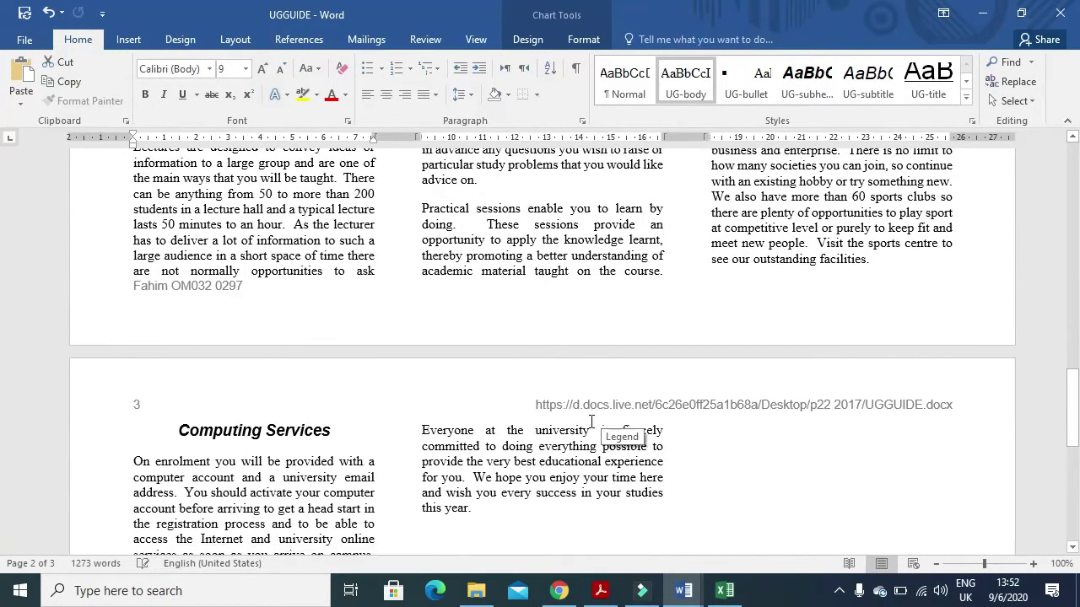
{"action": "scroll", "coordinate": [590, 422], "scroll_direction": "down", "scroll_amount": 8}
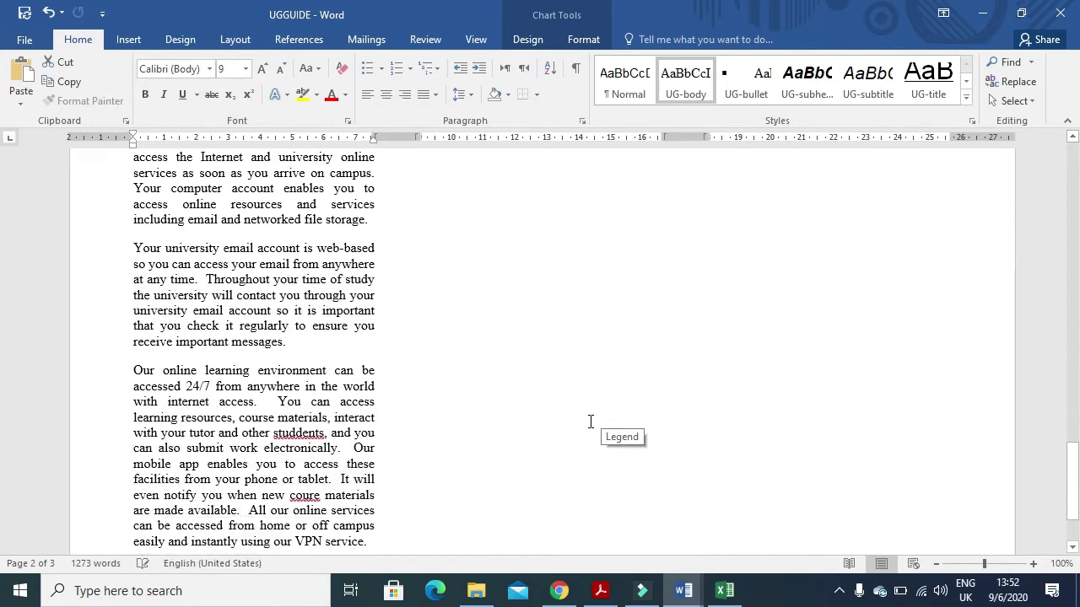
{"action": "scroll", "coordinate": [591, 422], "scroll_direction": "up", "scroll_amount": 18}
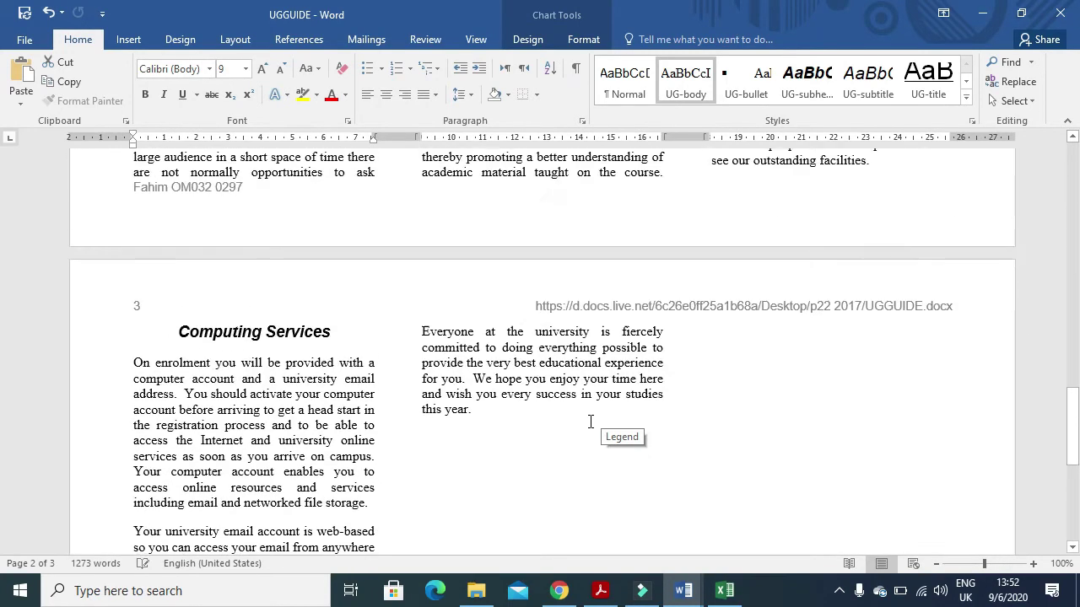
{"action": "scroll", "coordinate": [588, 426], "scroll_direction": "up", "scroll_amount": 6}
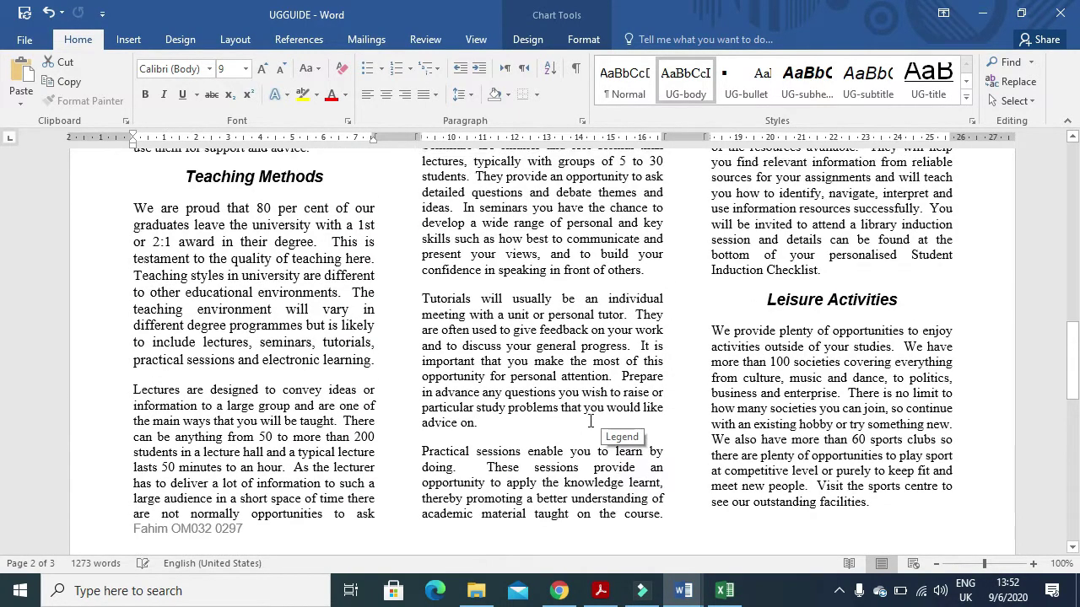
- Select the 'We are proud that 80' paragraph and set a 3 pt box border
{"action": "left_click_drag", "start_coordinate": [129, 289], "coordinate": [377, 442]}
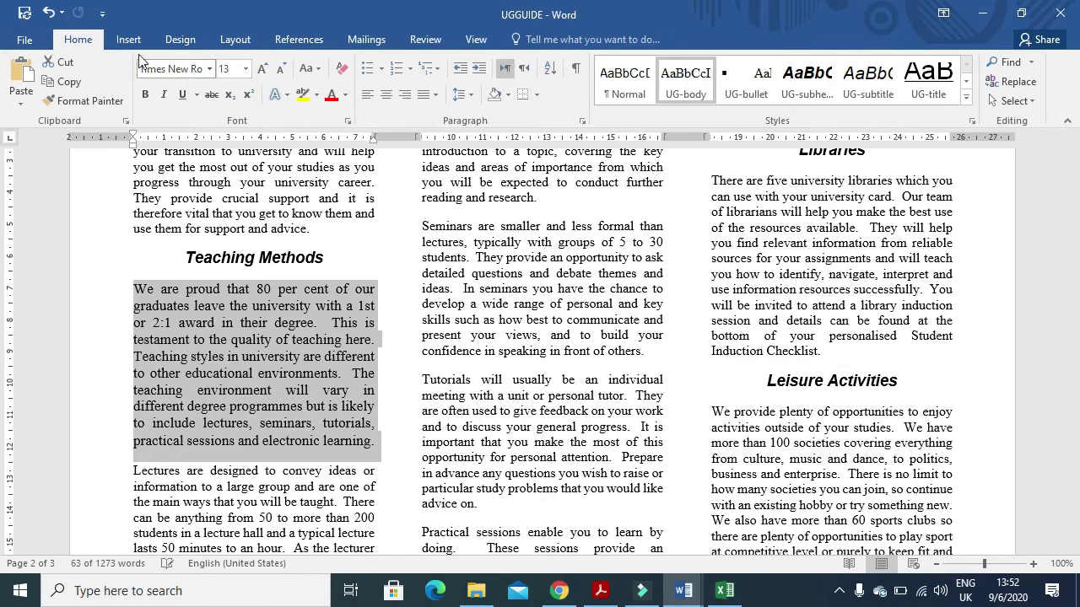
{"action": "left_click", "coordinate": [601, 591]}
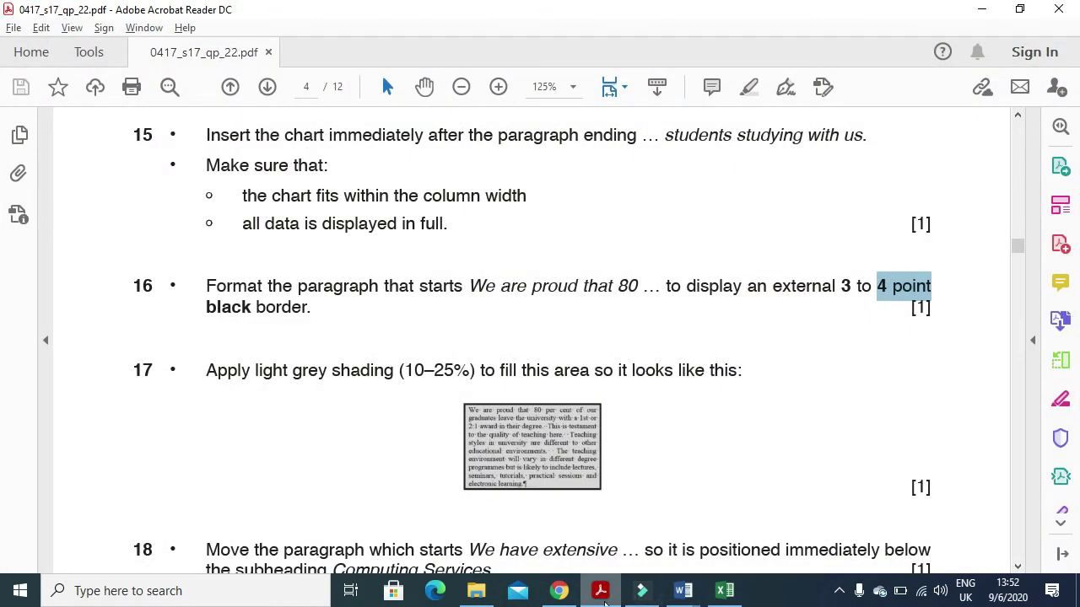
{"action": "left_click", "coordinate": [683, 591]}
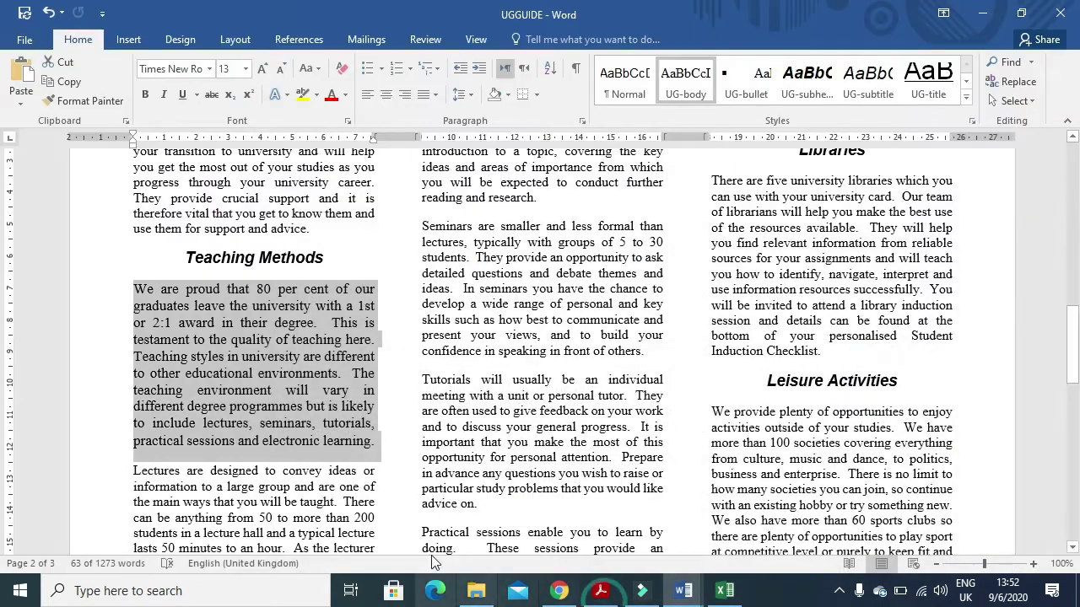
{"action": "left_click", "coordinate": [536, 96]}
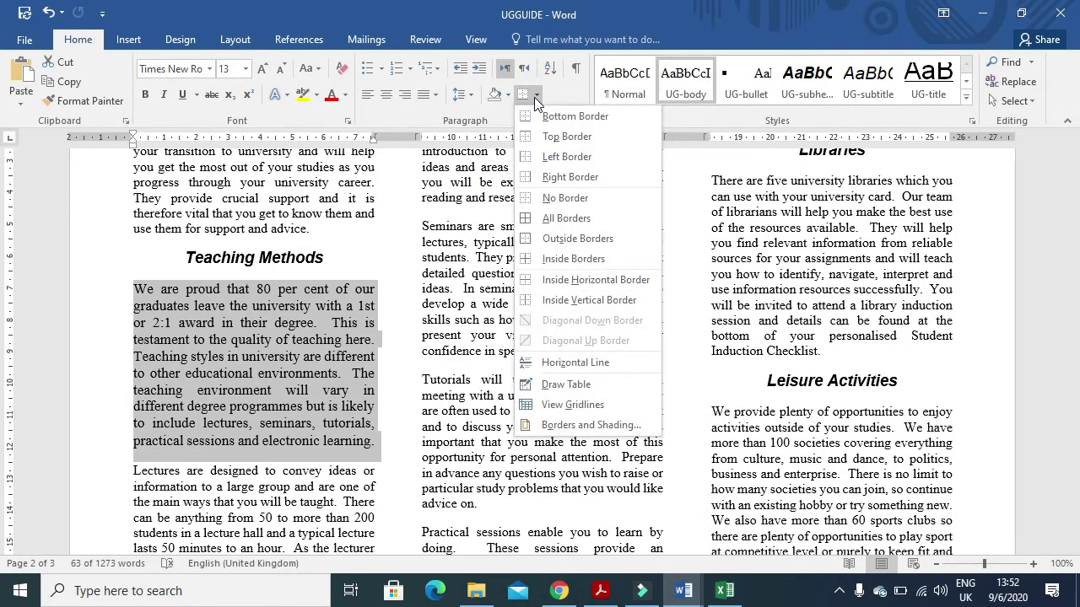
{"action": "left_click", "coordinate": [575, 238]}
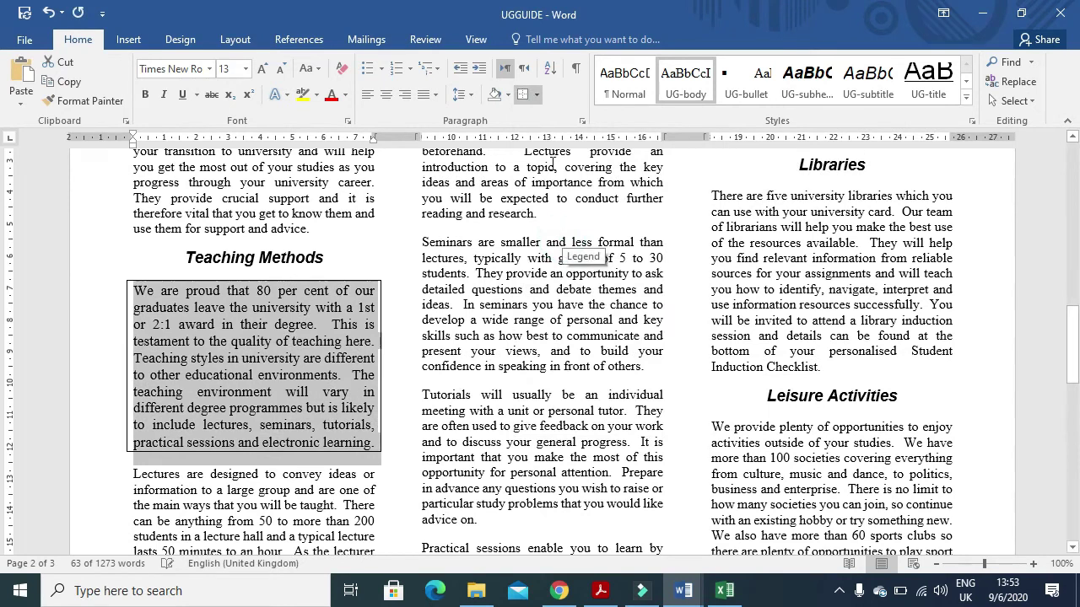
{"action": "left_click", "coordinate": [537, 95]}
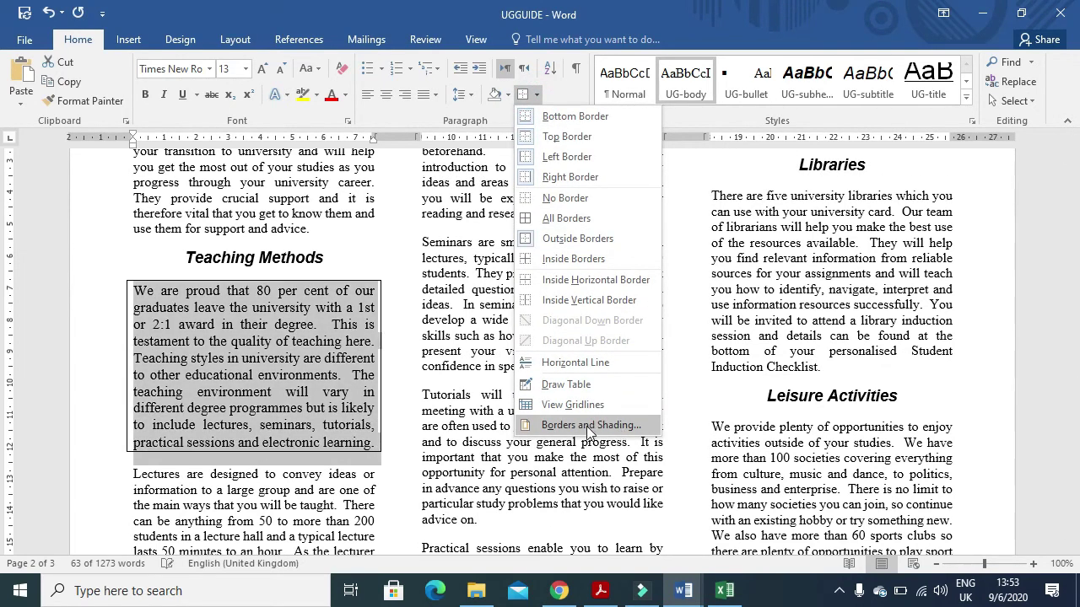
{"action": "left_click", "coordinate": [589, 425]}
{"action": "left_click", "coordinate": [528, 353]}
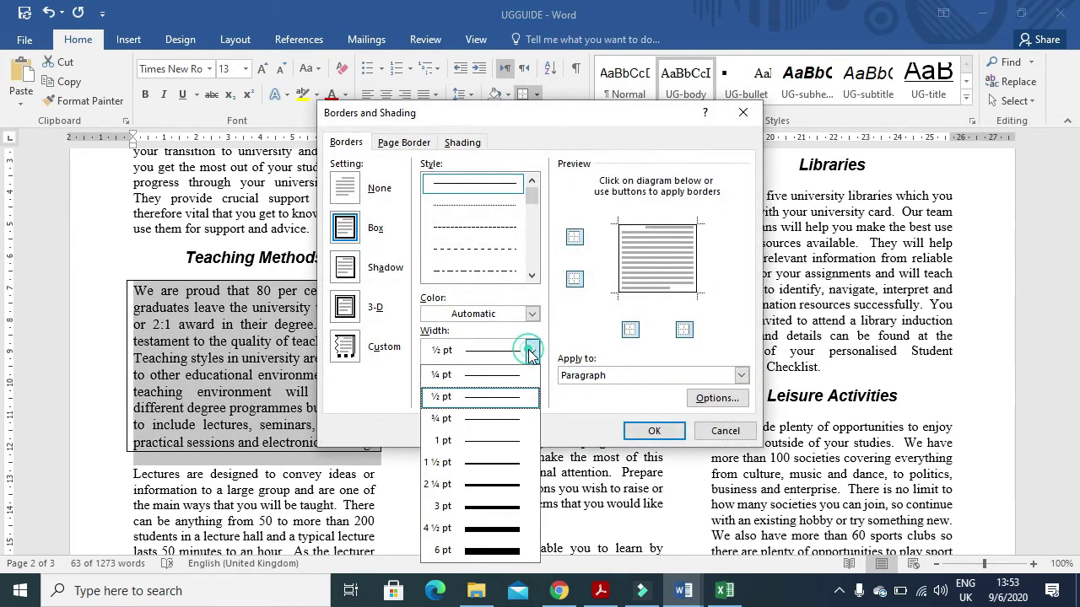
{"action": "left_click", "coordinate": [506, 513]}
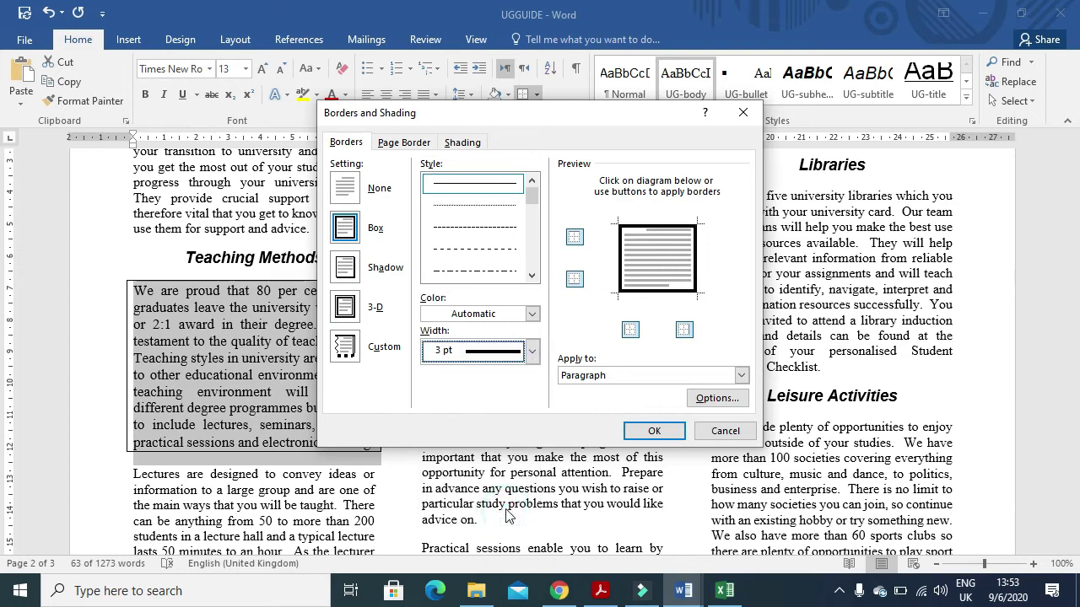
- Confirm the 3 pt border and shade the paragraph light grey (10–25%) per question 17
{"action": "left_click", "coordinate": [654, 431]}
{"action": "left_click", "coordinate": [601, 591]}
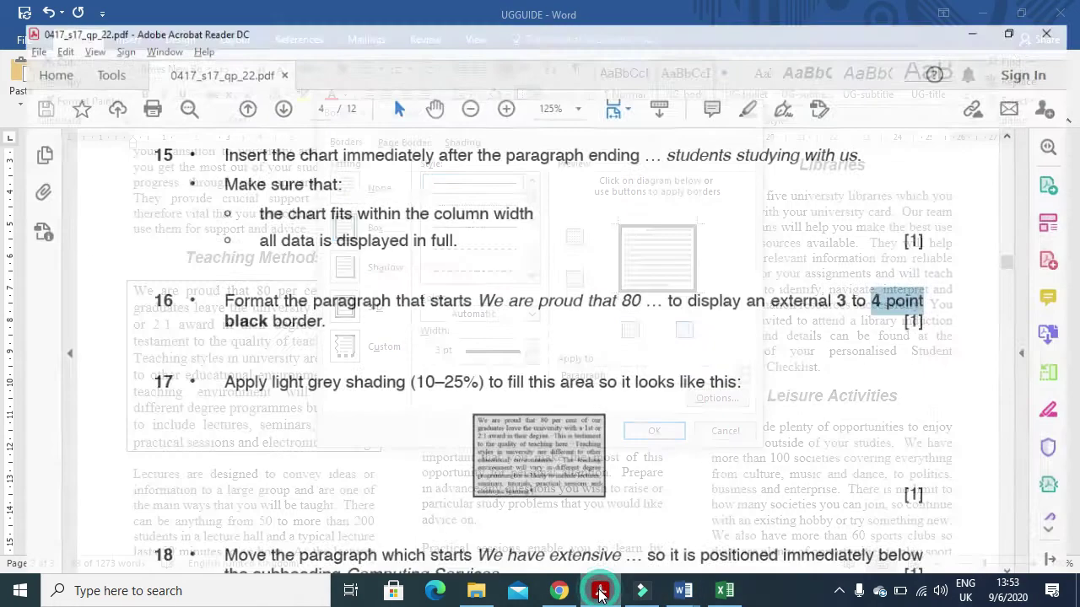
{"action": "left_click_drag", "start_coordinate": [209, 375], "coordinate": [347, 376]}
{"action": "left_click_drag", "start_coordinate": [376, 379], "coordinate": [476, 380]}
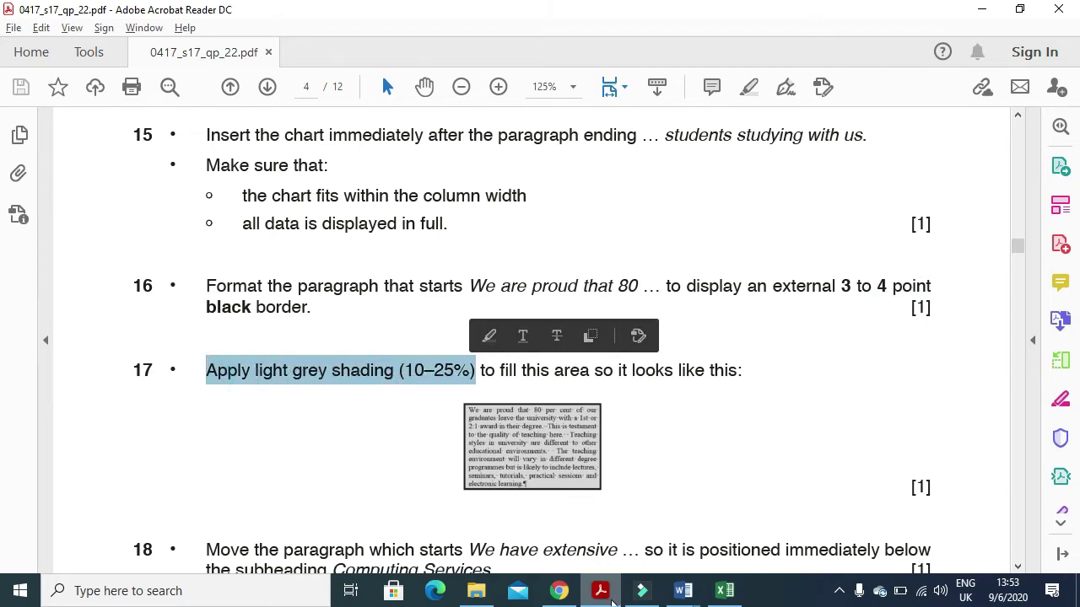
{"action": "left_click", "coordinate": [601, 591]}
{"action": "left_click", "coordinate": [466, 142]}
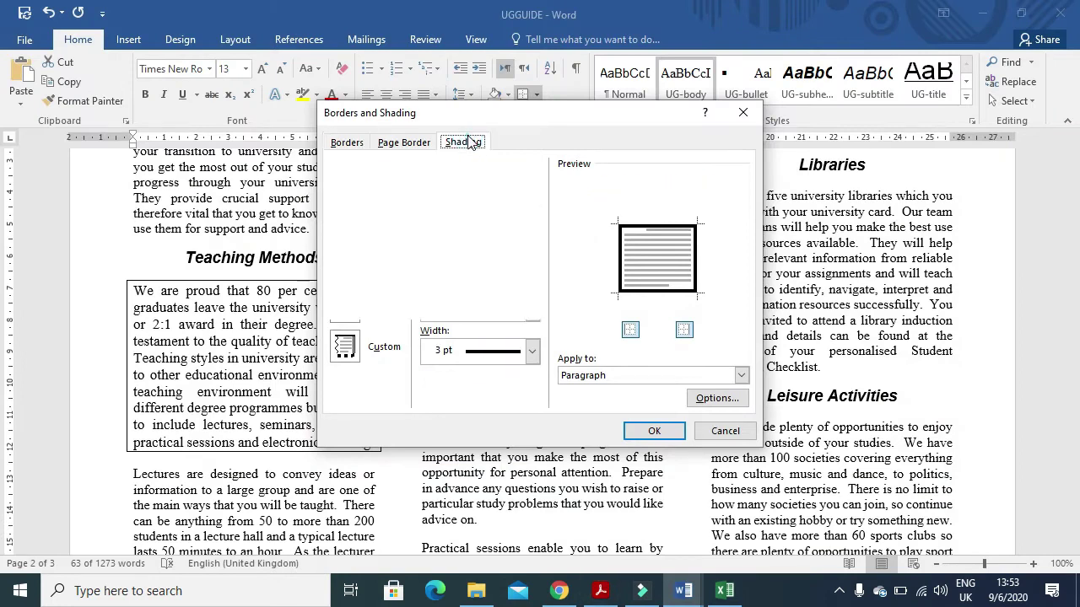
{"action": "left_click", "coordinate": [654, 431]}
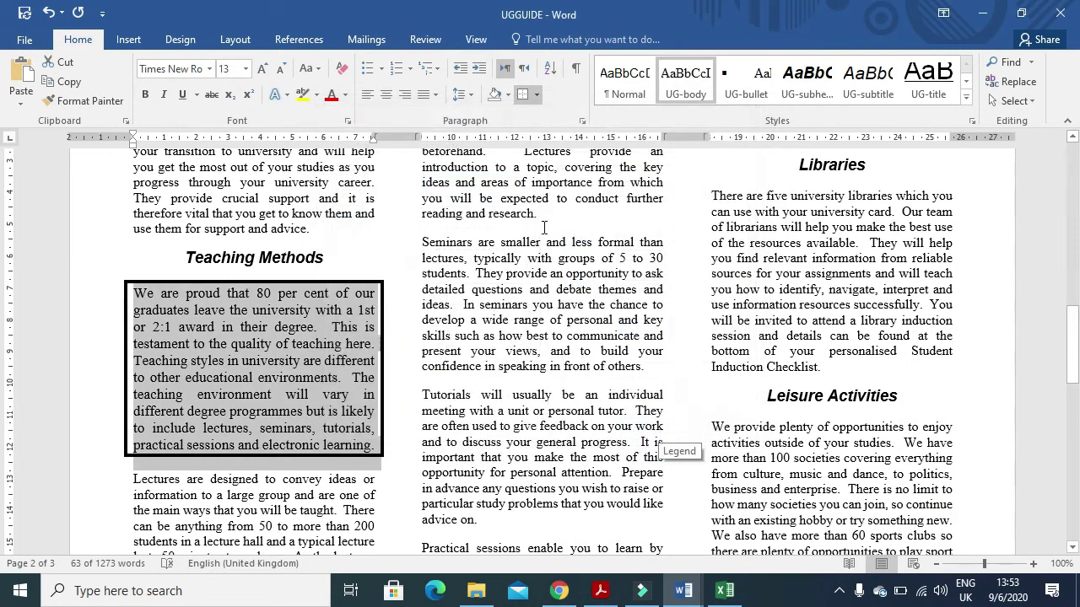
{"action": "left_click", "coordinate": [507, 96]}
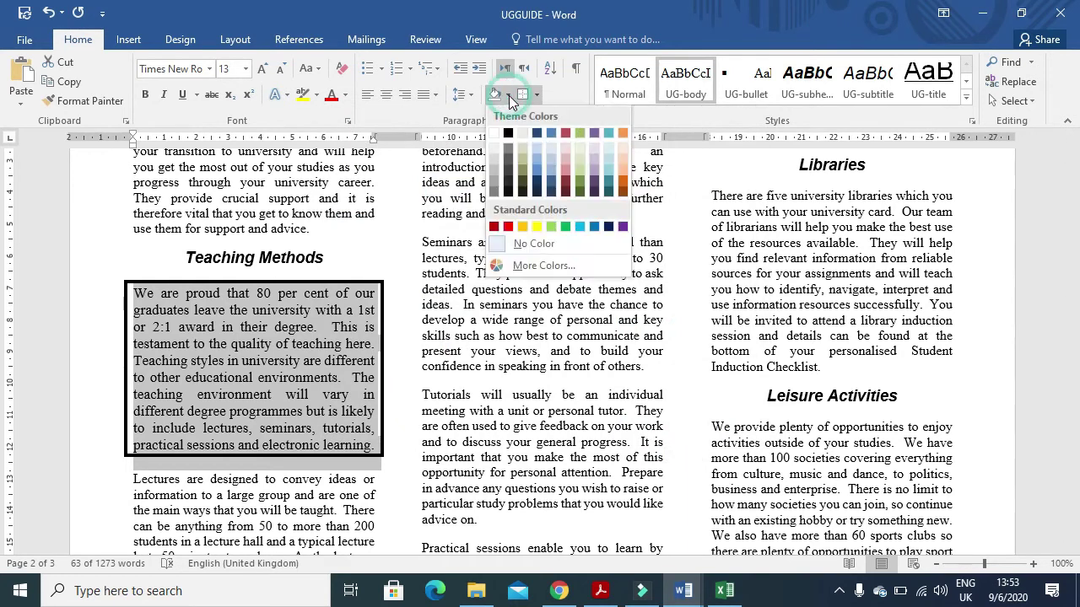
{"action": "left_click", "coordinate": [496, 158]}
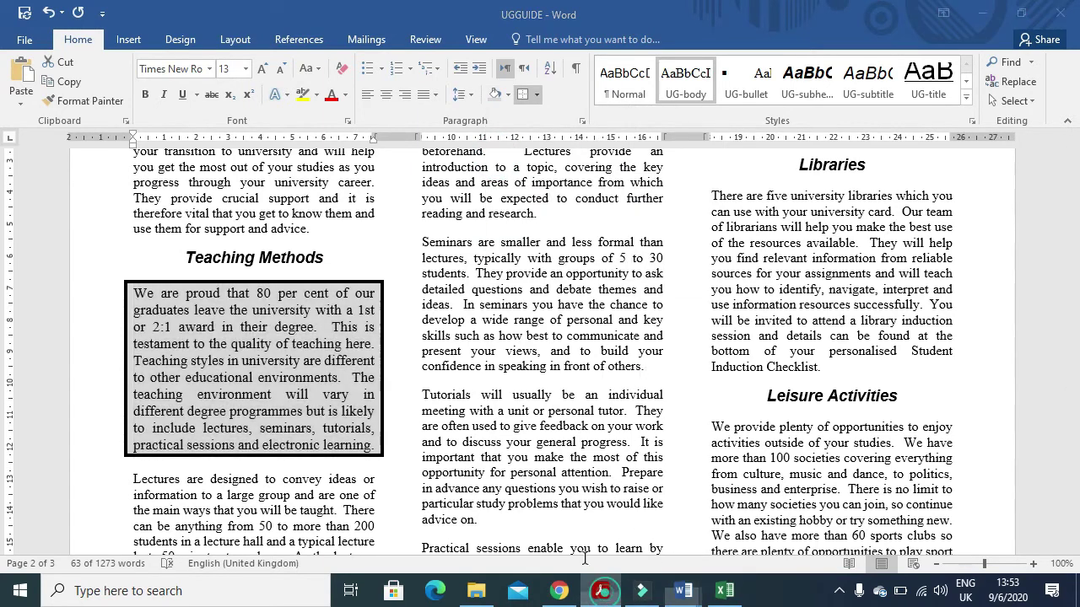
{"action": "left_click", "coordinate": [601, 590]}
- Read question 18 on moving the 'We have extensive' paragraph below Computing Services
{"action": "scroll", "coordinate": [458, 393], "scroll_direction": "down", "scroll_amount": 5}
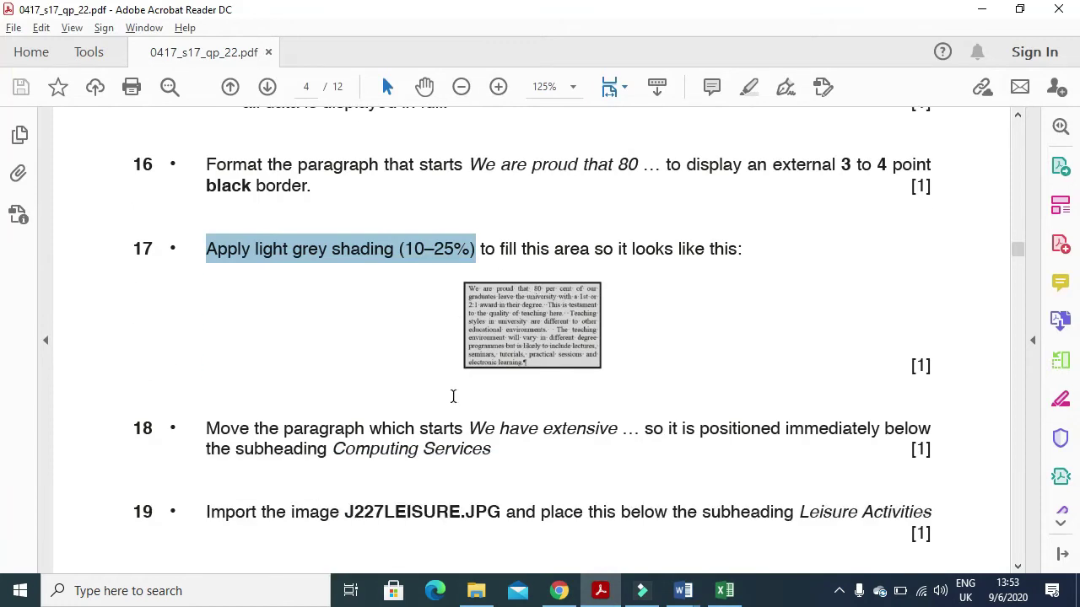
{"action": "left_click_drag", "start_coordinate": [192, 352], "coordinate": [575, 361]}
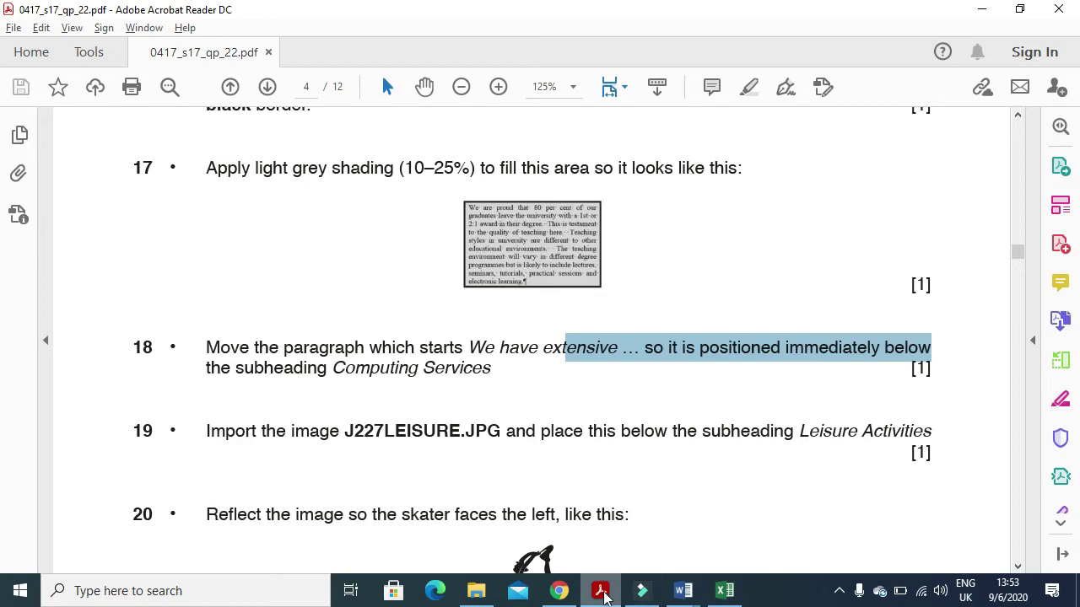
{"action": "left_click", "coordinate": [604, 595]}
- Find and cut the 'We have extensive computing facilities' paragraph
{"action": "scroll", "coordinate": [578, 419], "scroll_direction": "down", "scroll_amount": 4}
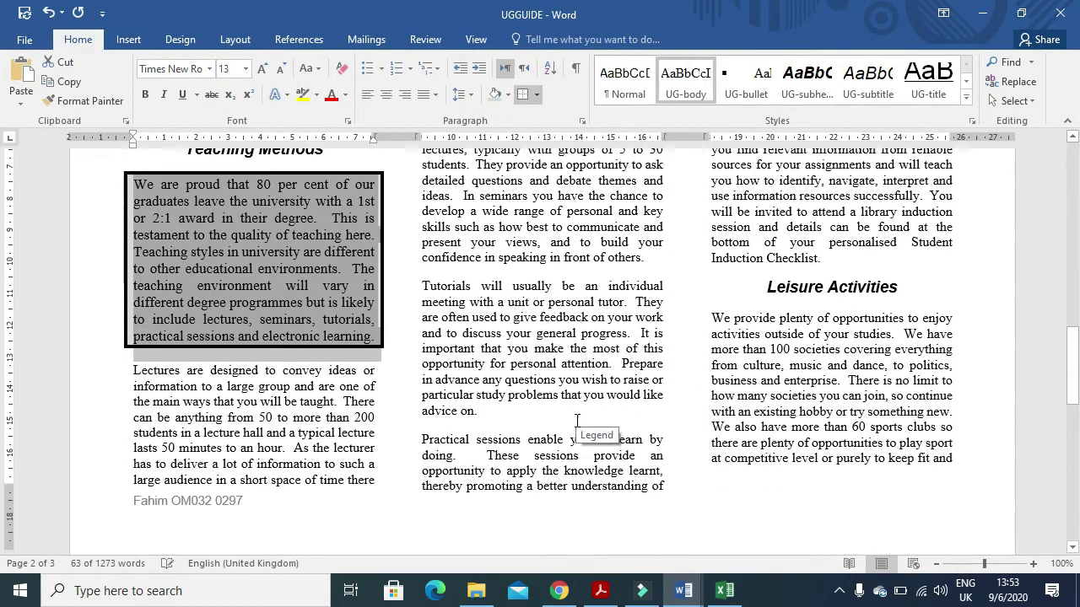
{"action": "scroll", "coordinate": [578, 426], "scroll_direction": "down", "scroll_amount": 9}
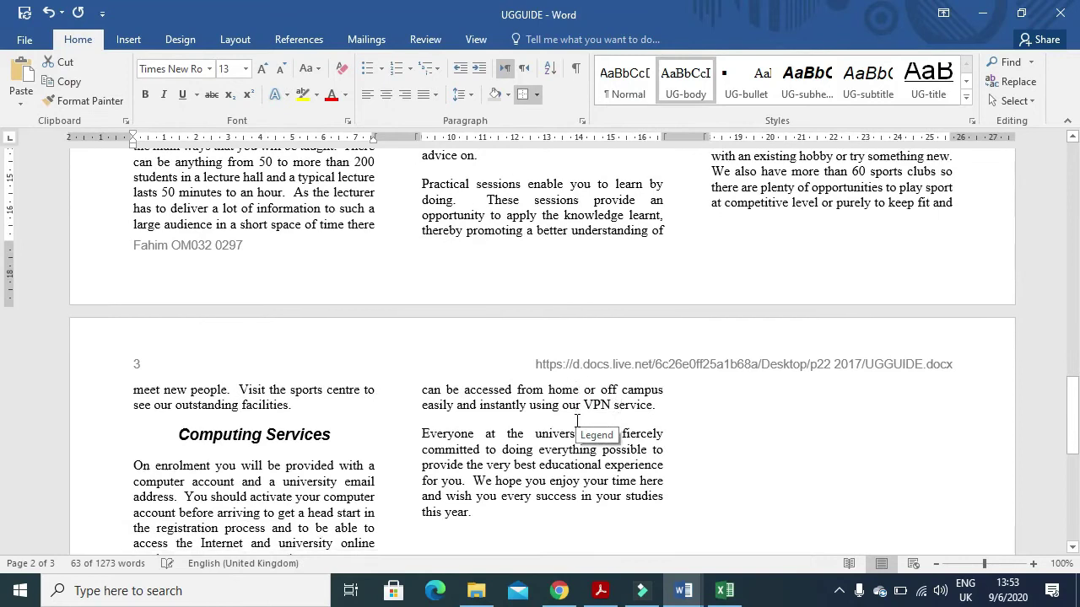
{"action": "scroll", "coordinate": [577, 419], "scroll_direction": "down", "scroll_amount": 3}
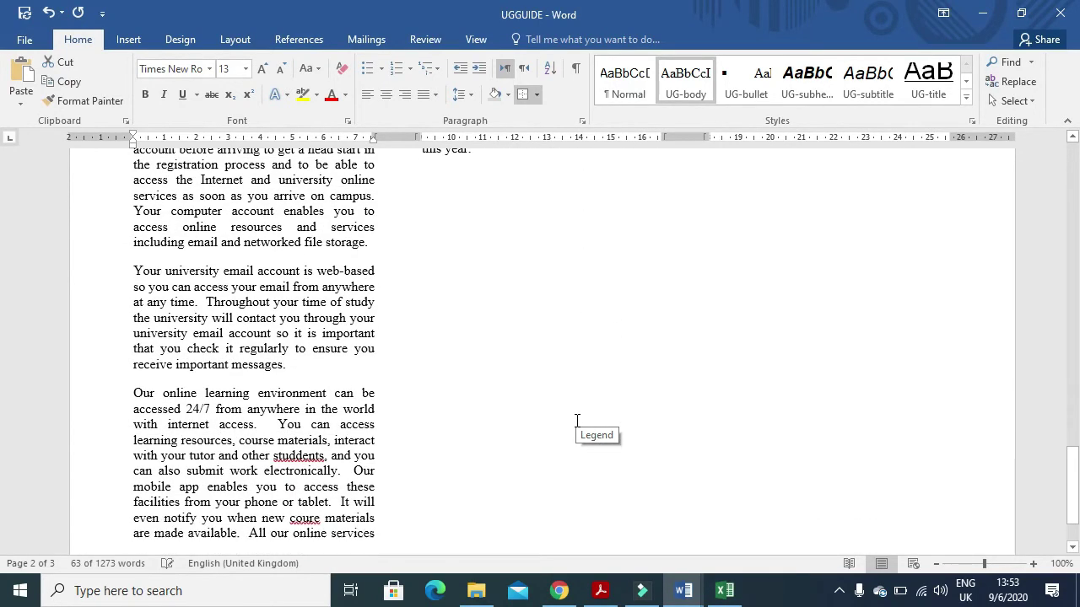
{"action": "scroll", "coordinate": [582, 420], "scroll_direction": "up", "scroll_amount": 6}
{"action": "scroll", "coordinate": [590, 421], "scroll_direction": "up", "scroll_amount": 1}
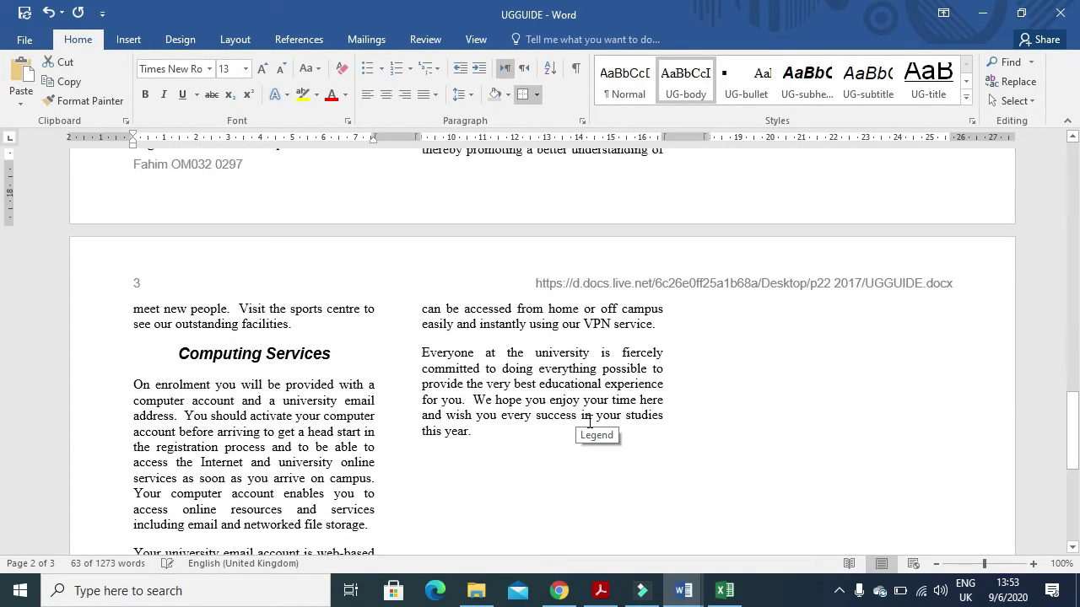
{"action": "scroll", "coordinate": [589, 421], "scroll_direction": "up", "scroll_amount": 5}
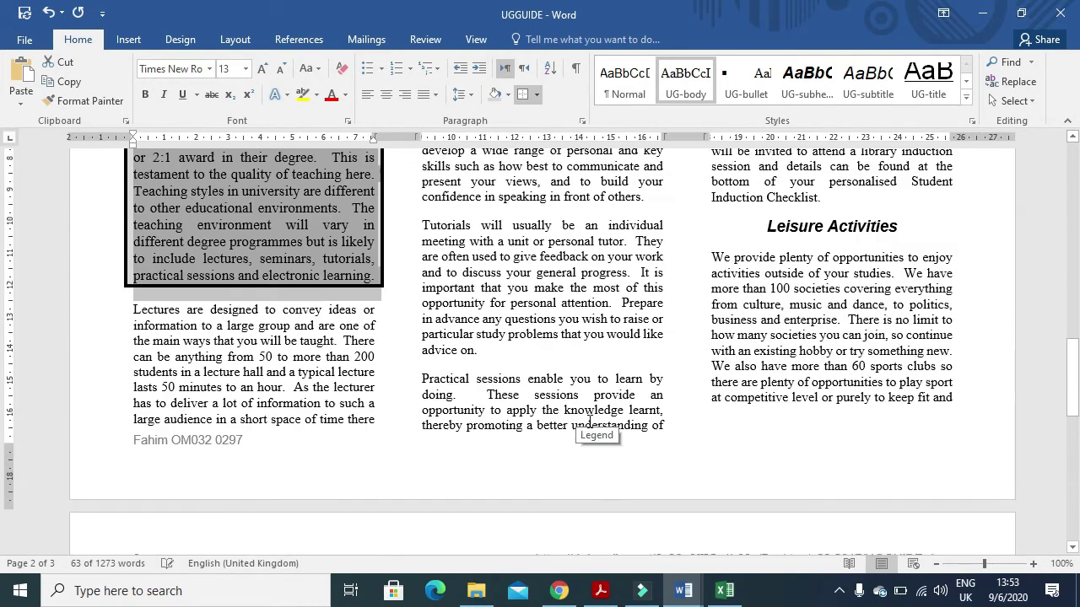
{"action": "scroll", "coordinate": [589, 420], "scroll_direction": "up", "scroll_amount": 5}
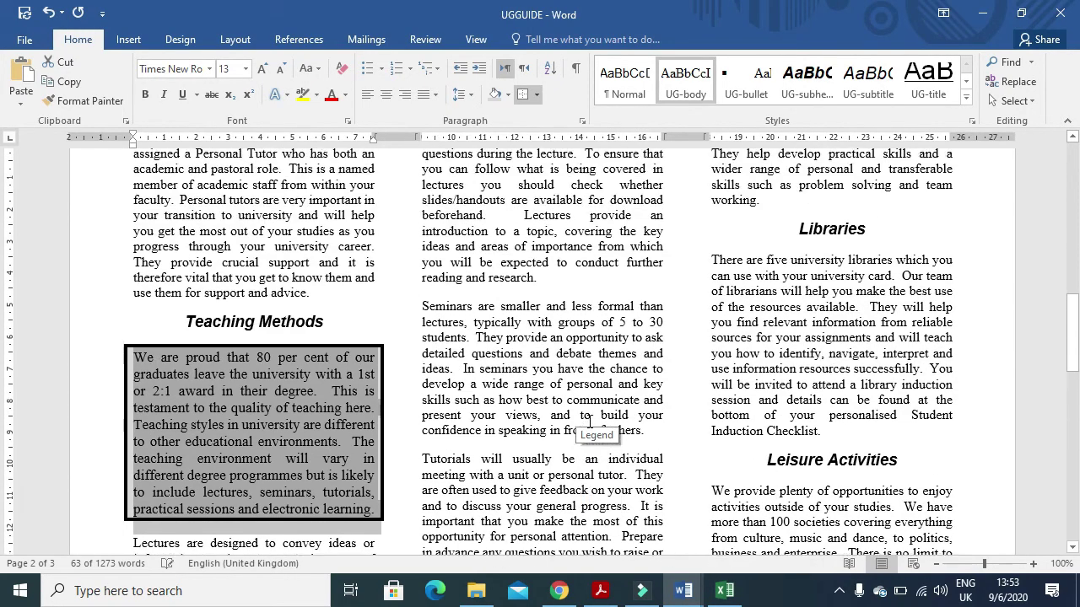
{"action": "scroll", "coordinate": [590, 421], "scroll_direction": "up", "scroll_amount": 1}
{"action": "scroll", "coordinate": [588, 421], "scroll_direction": "up", "scroll_amount": 6}
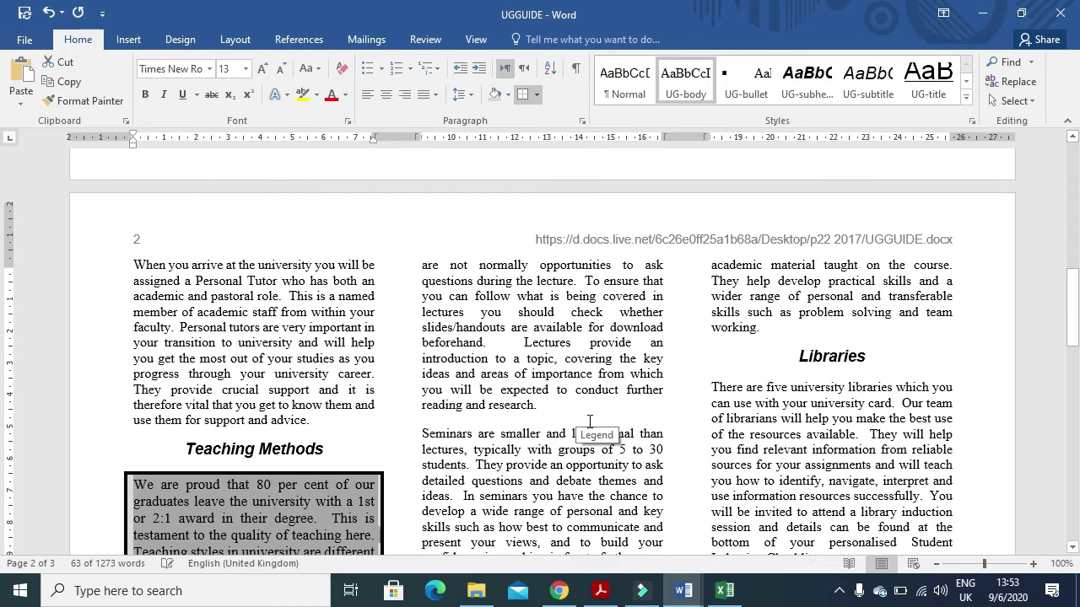
{"action": "scroll", "coordinate": [589, 421], "scroll_direction": "up", "scroll_amount": 2}
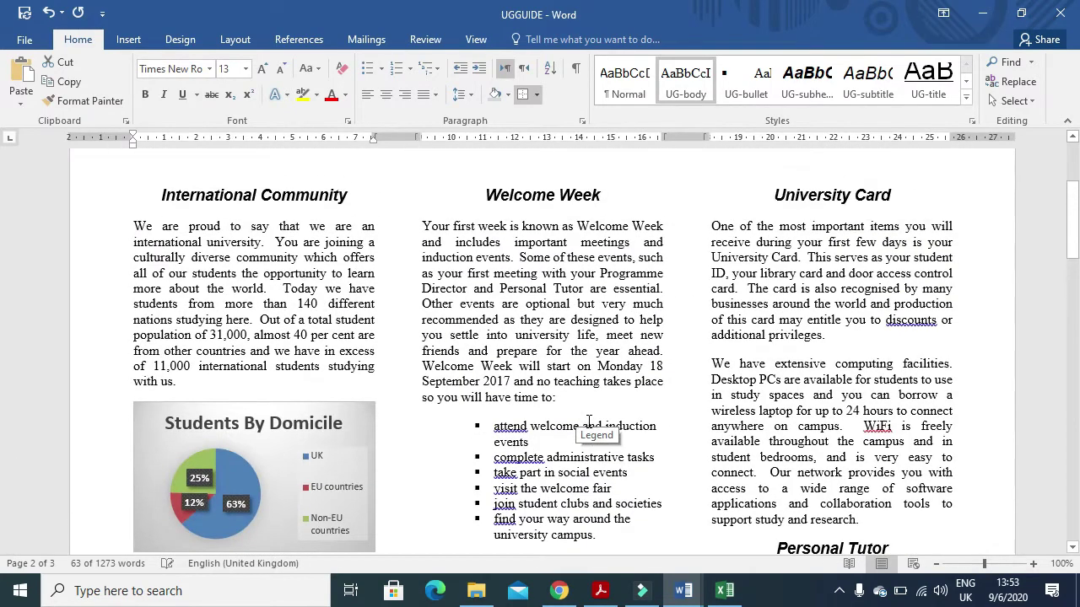
{"action": "scroll", "coordinate": [557, 409], "scroll_direction": "up", "scroll_amount": 3}
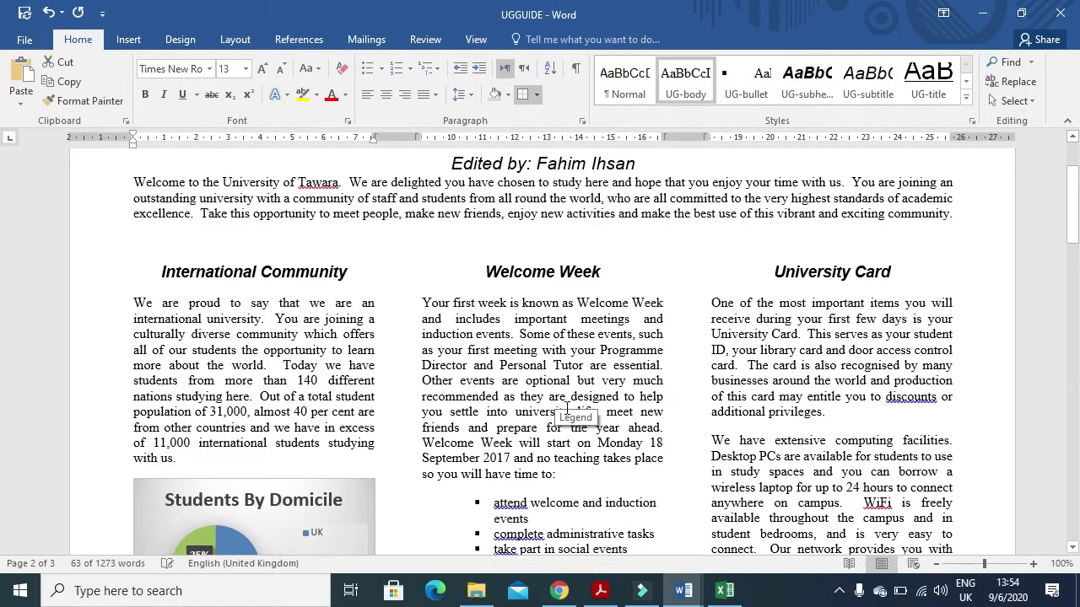
{"action": "scroll", "coordinate": [565, 408], "scroll_direction": "down", "scroll_amount": 2}
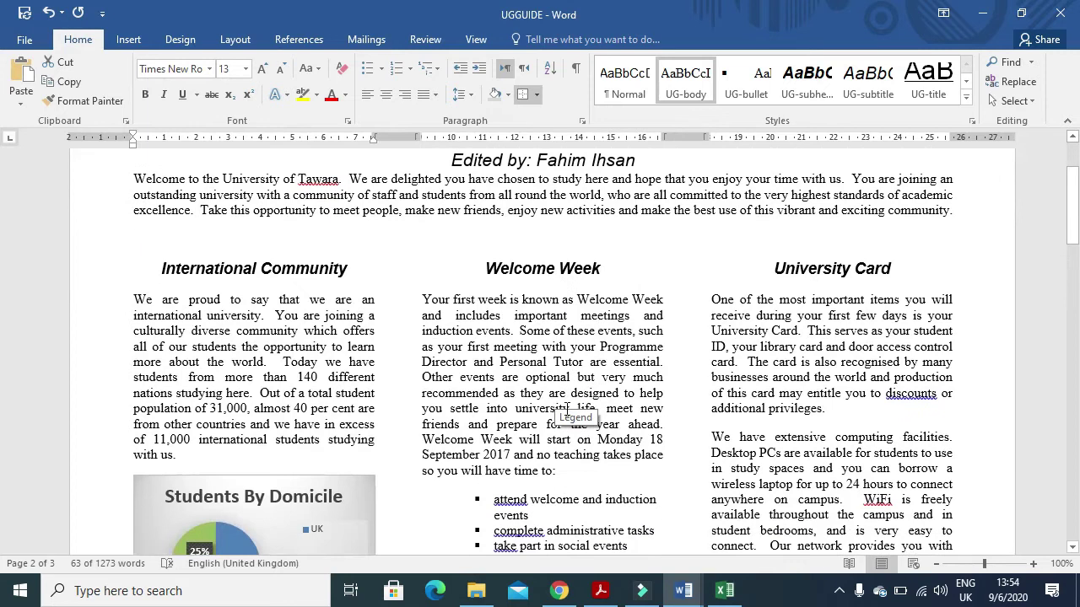
{"action": "scroll", "coordinate": [567, 409], "scroll_direction": "down", "scroll_amount": 1}
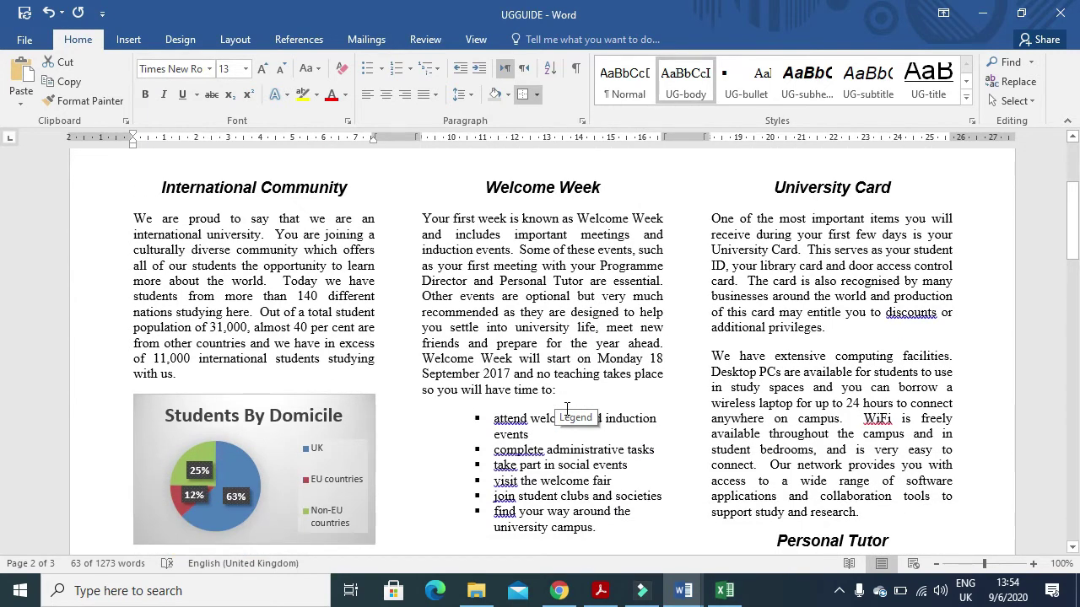
{"action": "scroll", "coordinate": [567, 408], "scroll_direction": "down", "scroll_amount": 1}
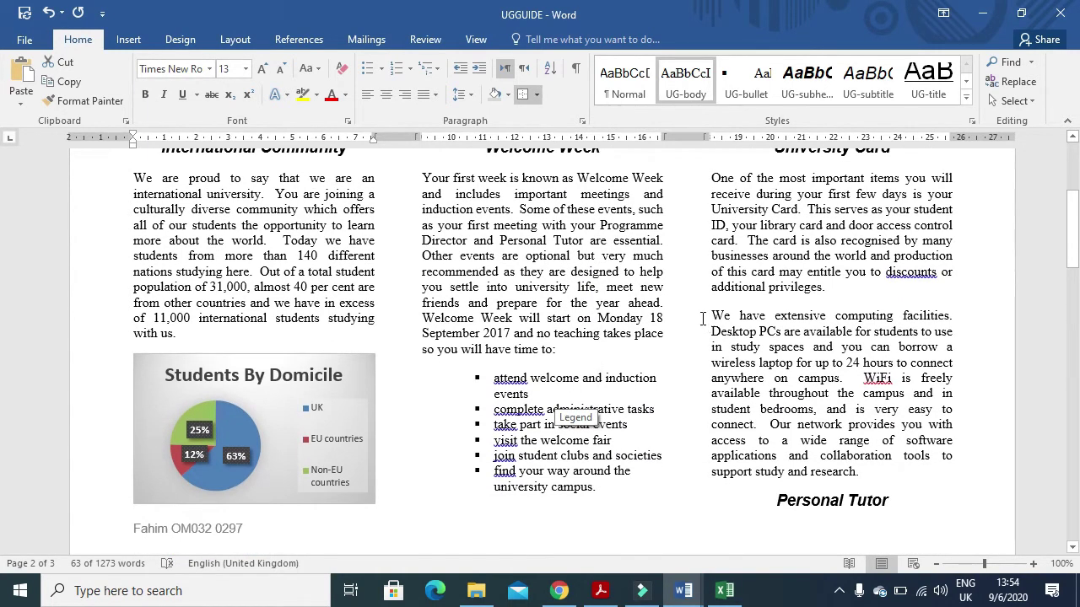
{"action": "left_click_drag", "start_coordinate": [710, 316], "coordinate": [862, 471]}
{"action": "key", "text": "ctrl+c"}
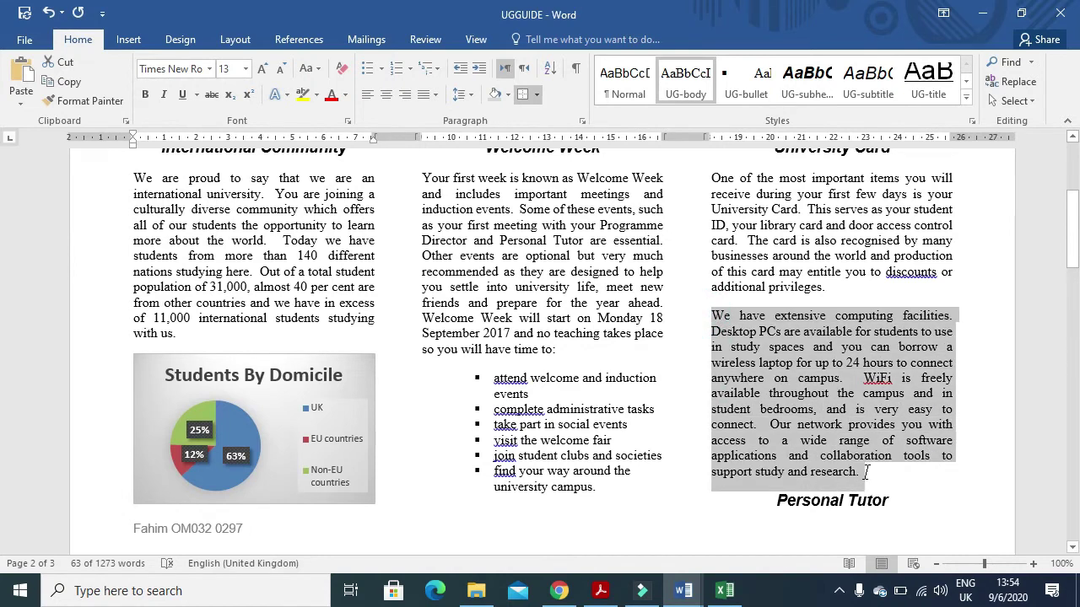
{"action": "key", "text": "Delete"}
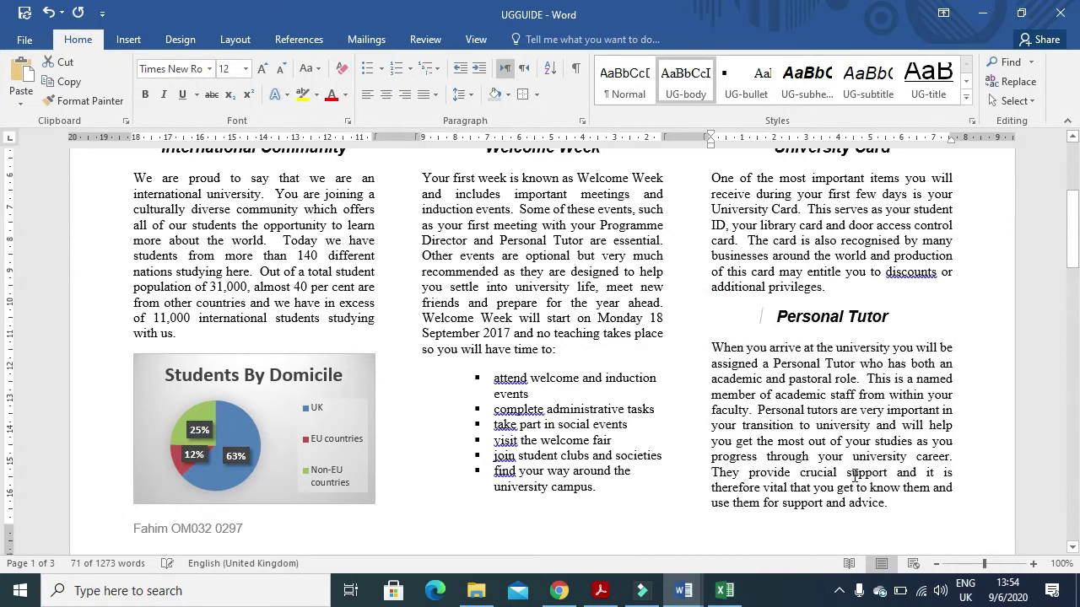
- Paste it directly below the Computing Services subheading, before 'On enrolment'
{"action": "scroll", "coordinate": [810, 426], "scroll_direction": "down", "scroll_amount": 20}
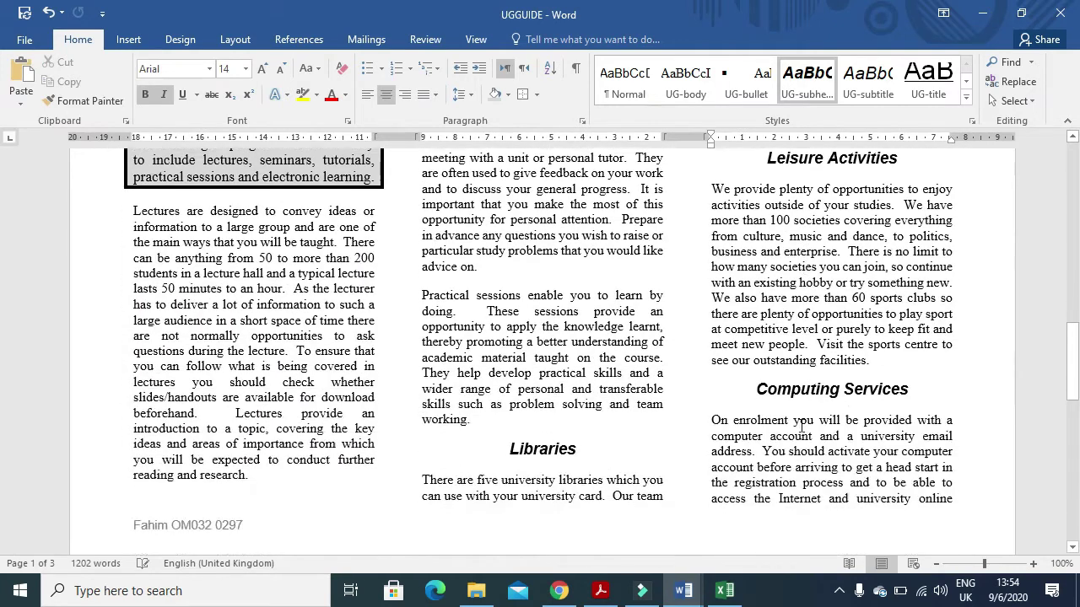
{"action": "scroll", "coordinate": [800, 426], "scroll_direction": "down", "scroll_amount": 6}
{"action": "scroll", "coordinate": [793, 426], "scroll_direction": "up", "scroll_amount": 3}
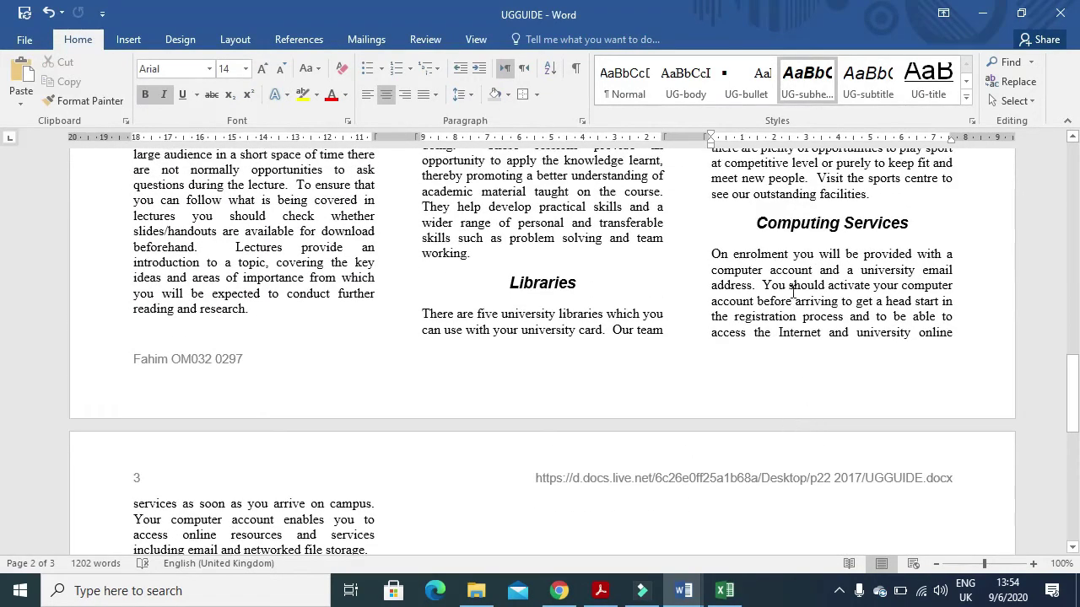
{"action": "left_click", "coordinate": [710, 255]}
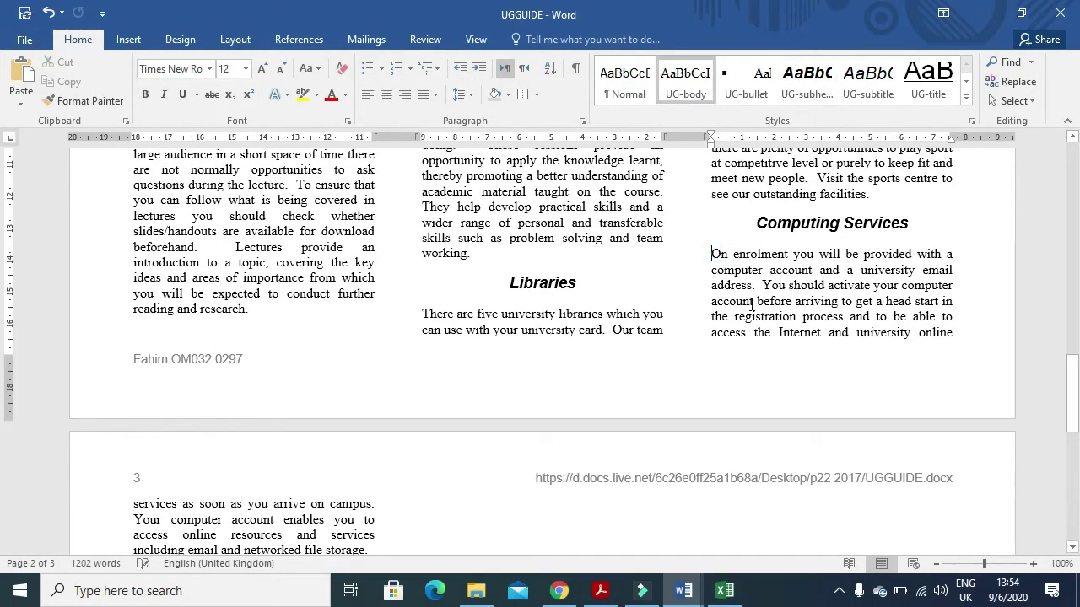
{"action": "key", "text": "ctrl+v"}
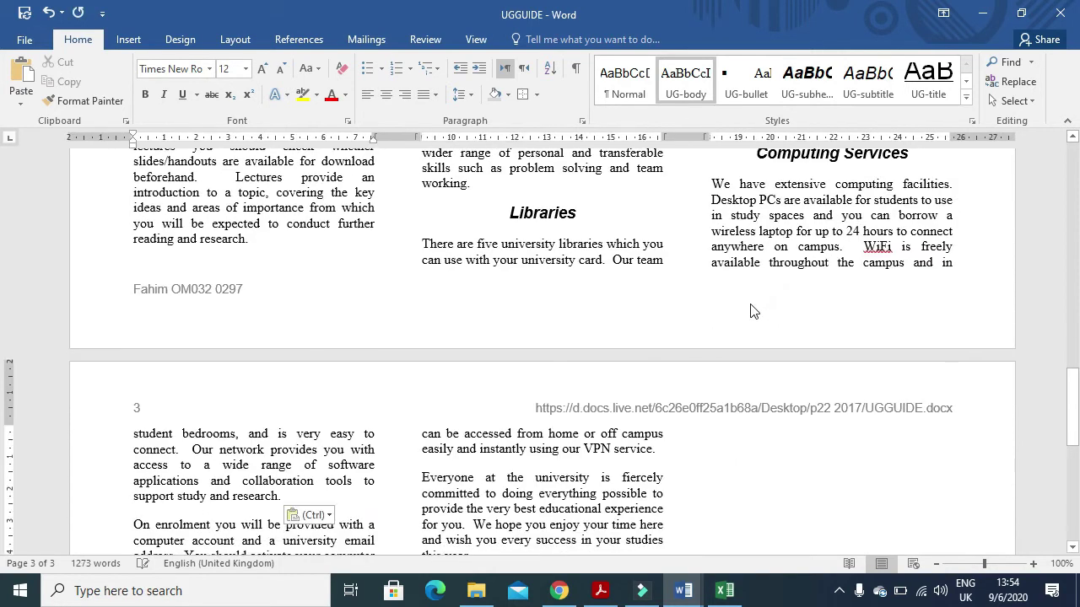
{"action": "scroll", "coordinate": [395, 397], "scroll_direction": "down", "scroll_amount": 9}
{"action": "left_click", "coordinate": [599, 591]}
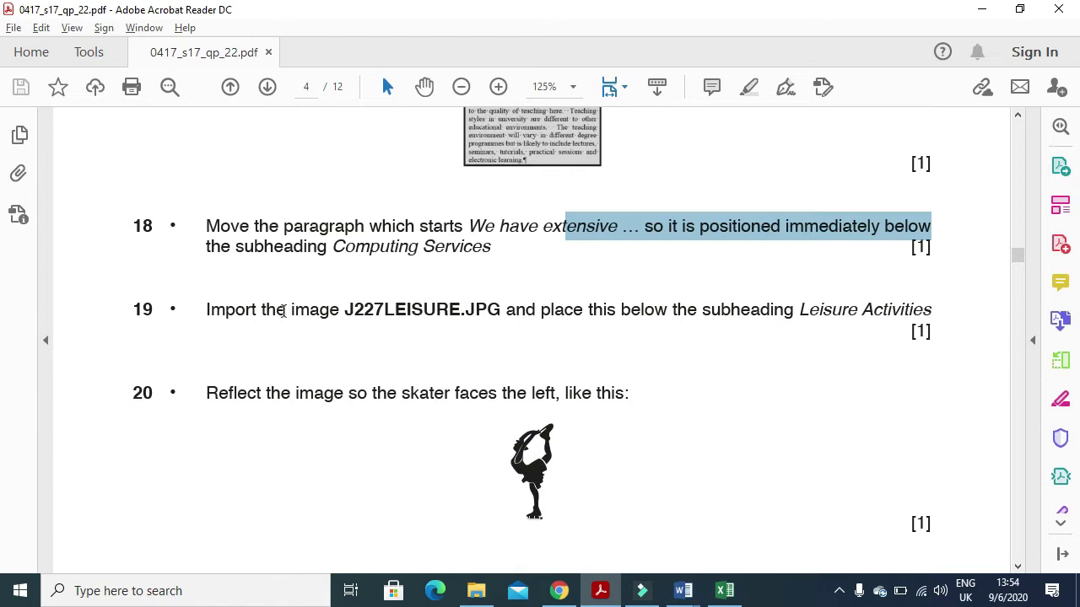
- Read question 19 on importing J227LEISURE.JPG below the Leisure Activities subheading
{"action": "left_click_drag", "start_coordinate": [205, 310], "coordinate": [344, 312]}
{"action": "left_click_drag", "start_coordinate": [427, 316], "coordinate": [776, 318]}
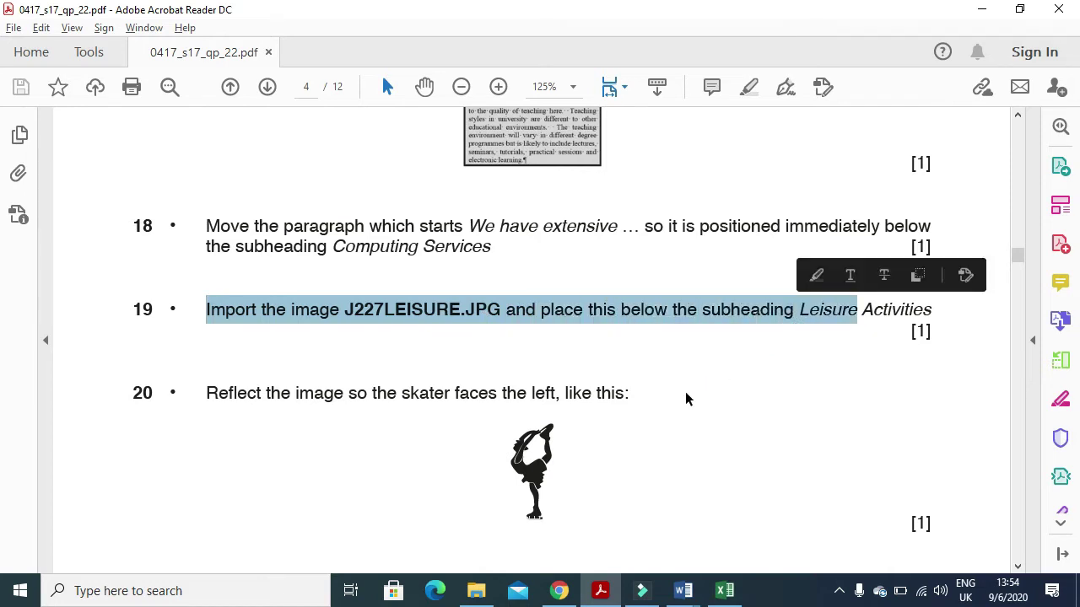
{"action": "left_click", "coordinate": [601, 590]}
{"action": "scroll", "coordinate": [563, 462], "scroll_direction": "up", "scroll_amount": 10}
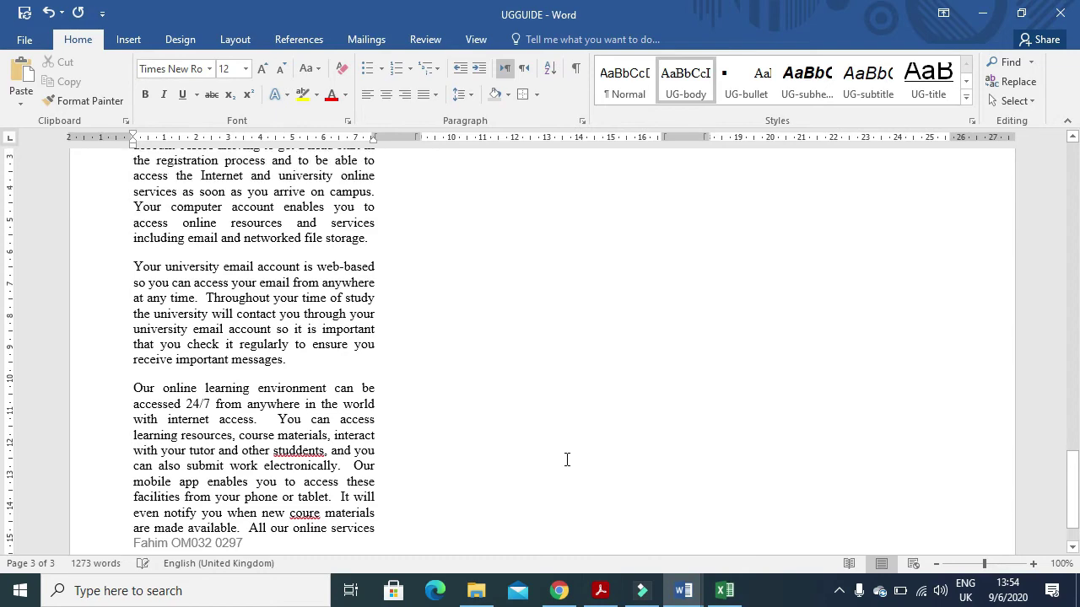
{"action": "scroll", "coordinate": [564, 462], "scroll_direction": "up", "scroll_amount": 3}
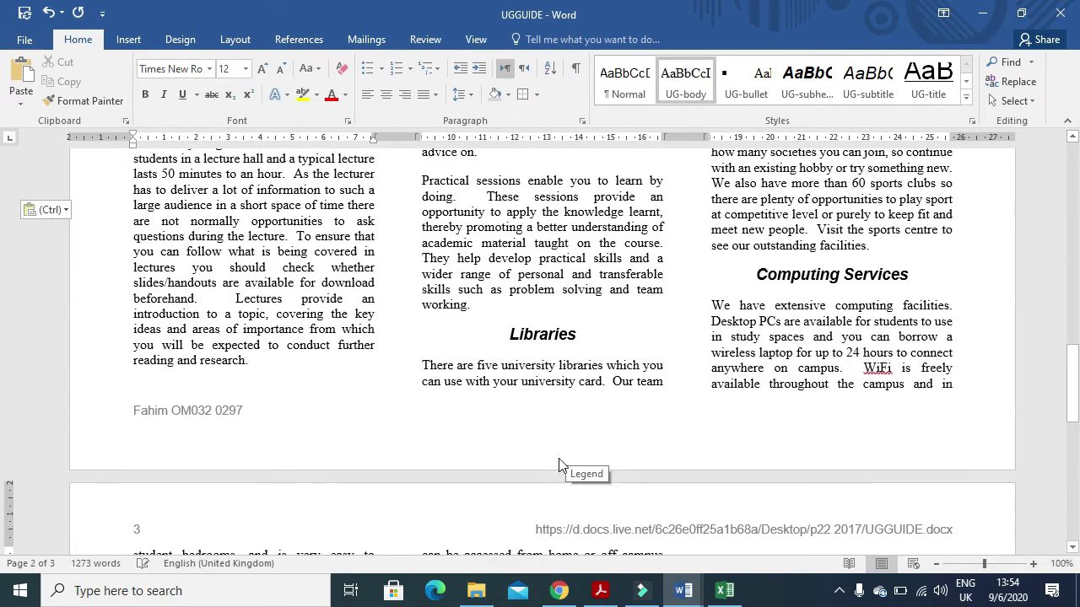
- Insert J227LEISURE from Desktop > p22 2017 beneath the Leisure Activities subheading
{"action": "scroll", "coordinate": [558, 463], "scroll_direction": "up", "scroll_amount": 6}
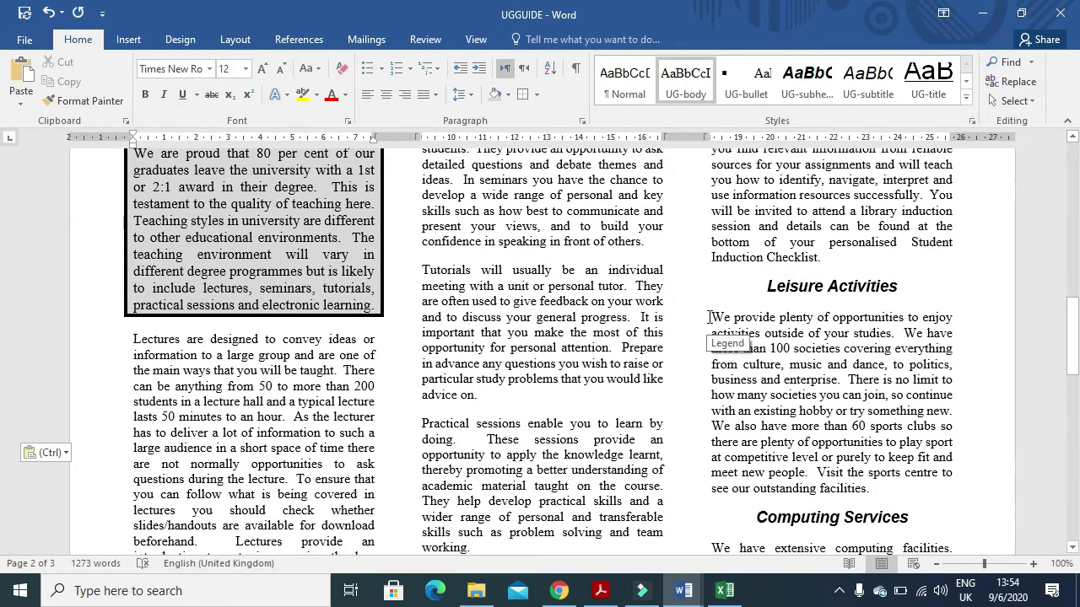
{"action": "left_click", "coordinate": [709, 317]}
{"action": "left_click", "coordinate": [128, 40]}
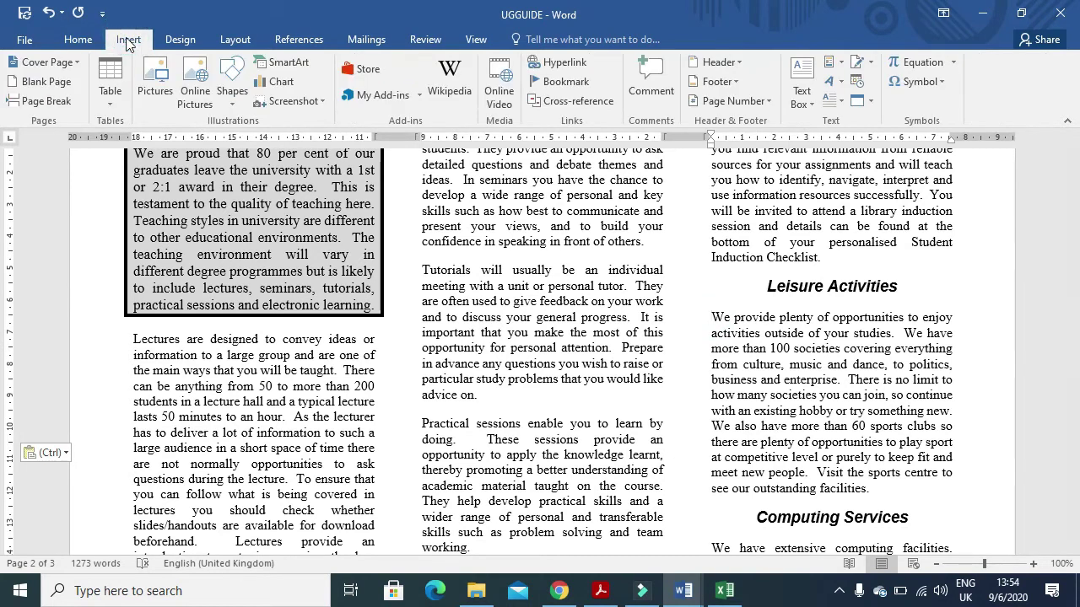
{"action": "left_click", "coordinate": [155, 80]}
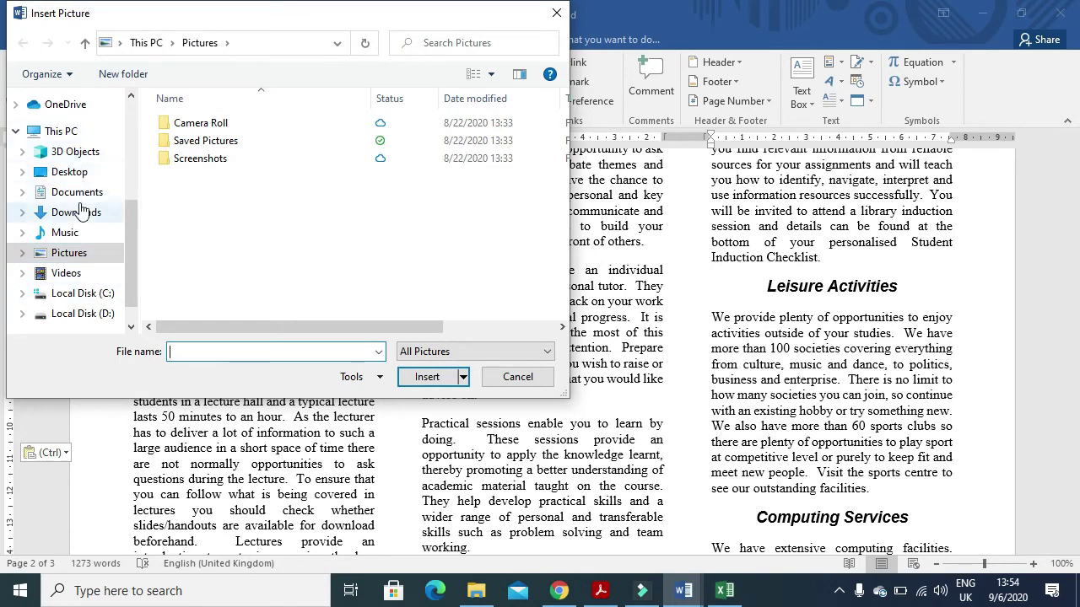
{"action": "left_click", "coordinate": [71, 171]}
{"action": "left_click", "coordinate": [190, 125]}
{"action": "double_click", "coordinate": [190, 126]}
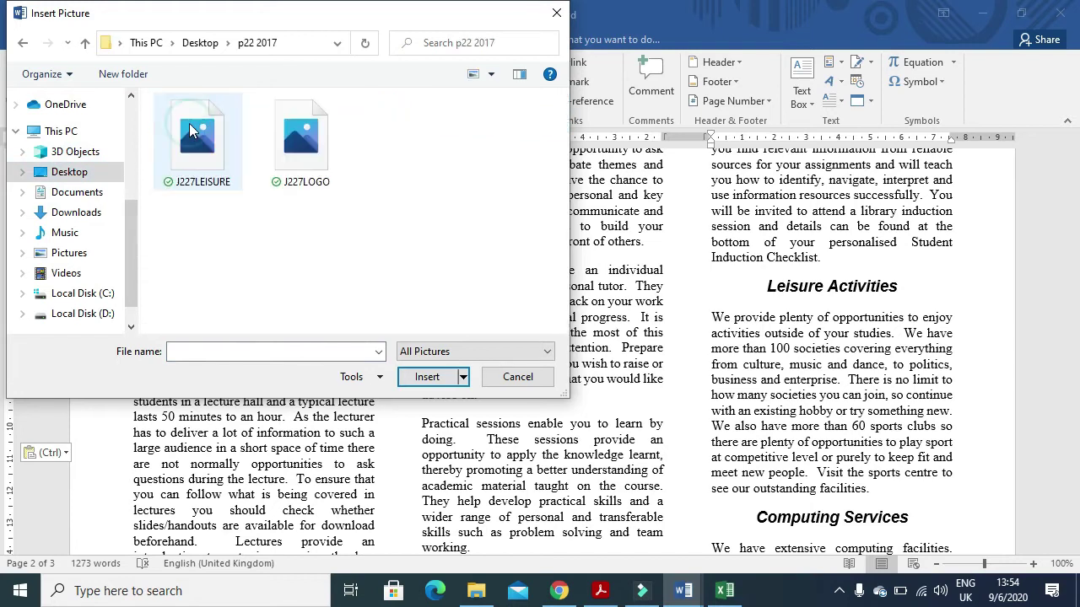
{"action": "left_click", "coordinate": [187, 141]}
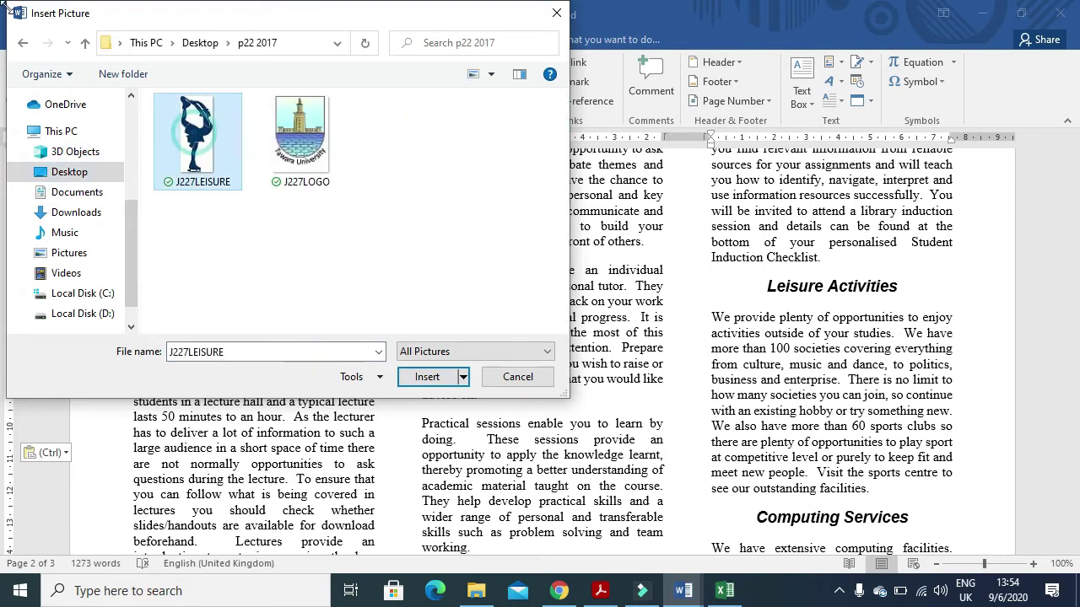
{"action": "left_click", "coordinate": [427, 377]}
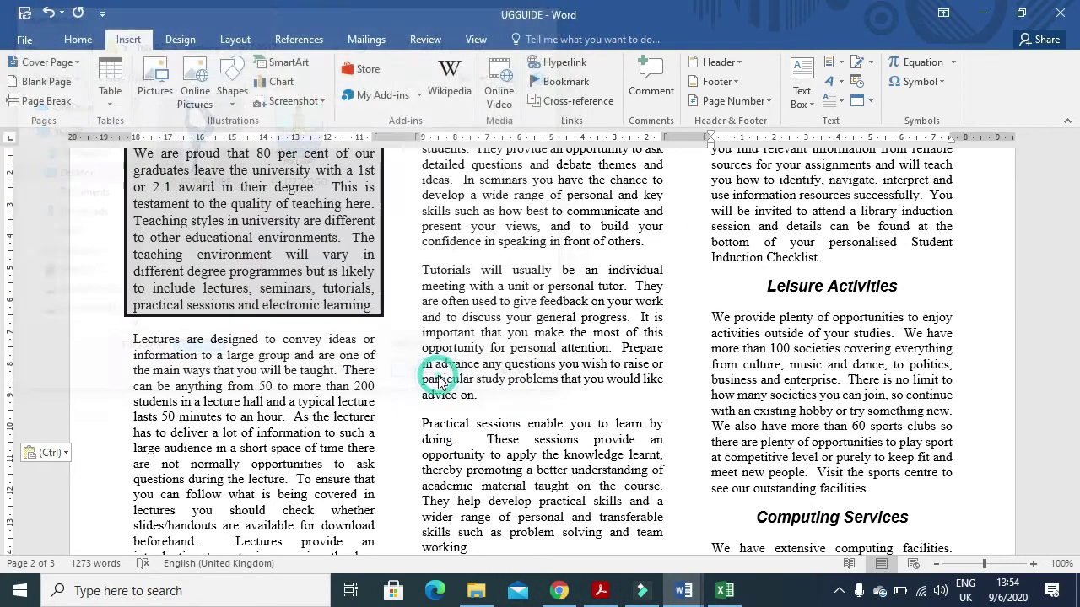
- Read exam items 19–20, including reflecting the skater to face left, then return to UGGUIDE
{"action": "left_click", "coordinate": [600, 590]}
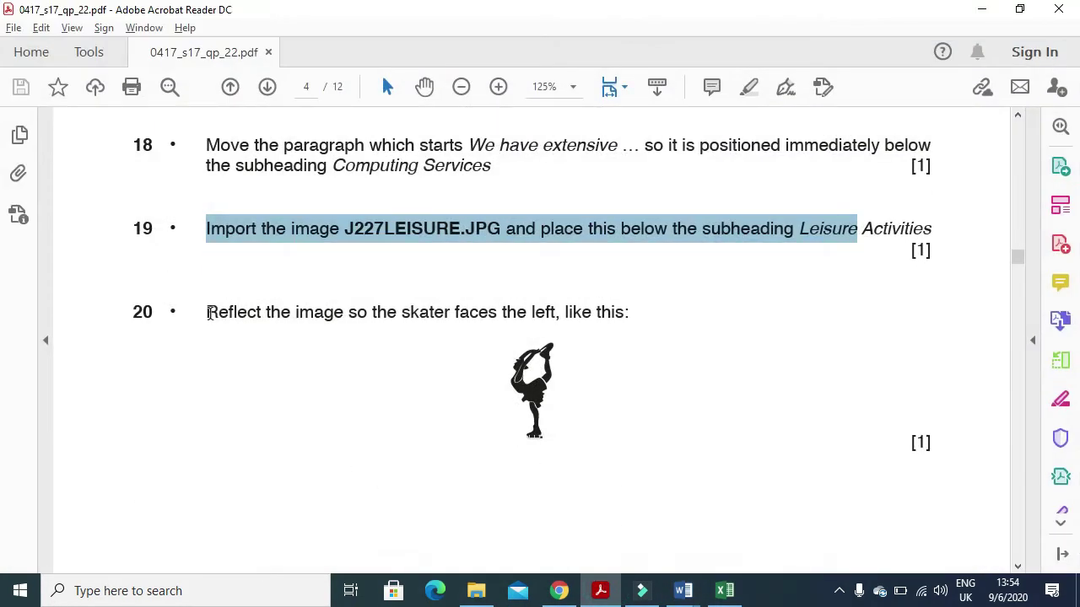
{"action": "key", "text": "alt"}
{"action": "left_click", "coordinate": [601, 591]}
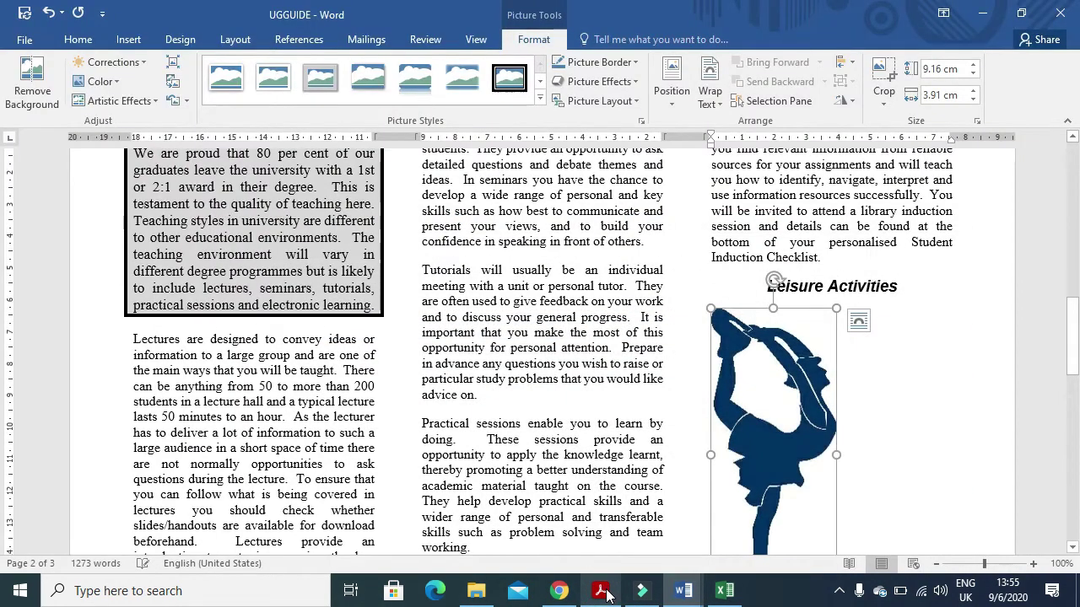
- Mirror the skater picture by setting its 3-D X Rotation to 180°
{"action": "right_click", "coordinate": [781, 389]}
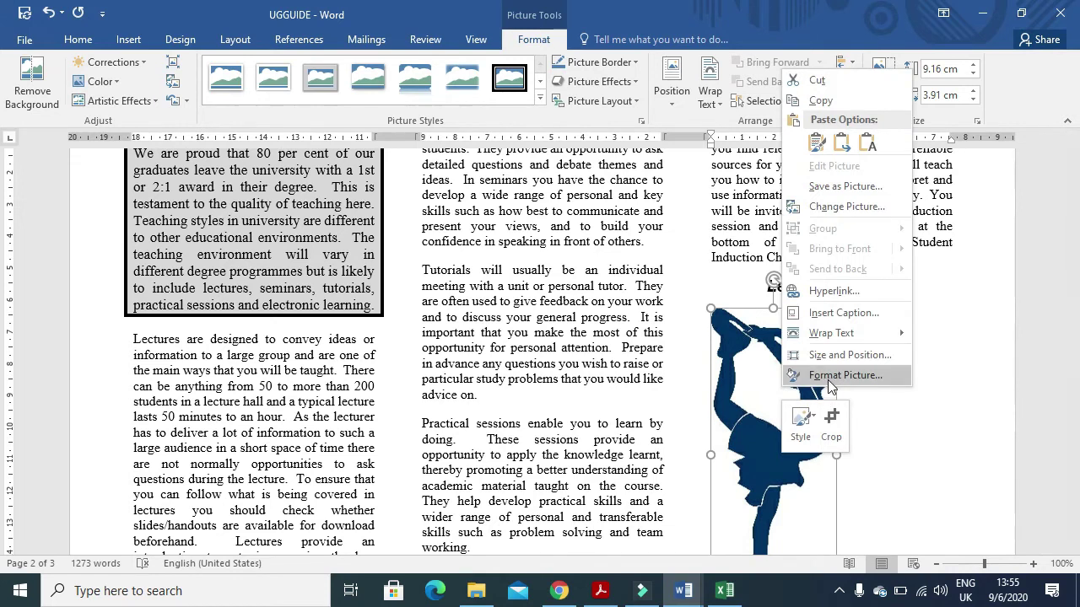
{"action": "left_click", "coordinate": [827, 377]}
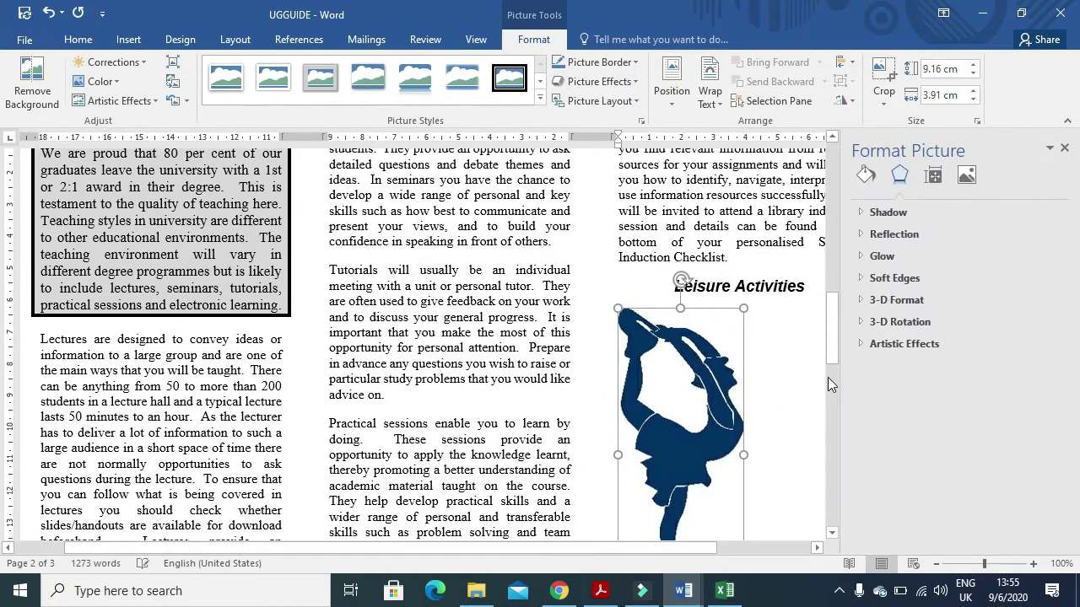
{"action": "left_click", "coordinate": [908, 322]}
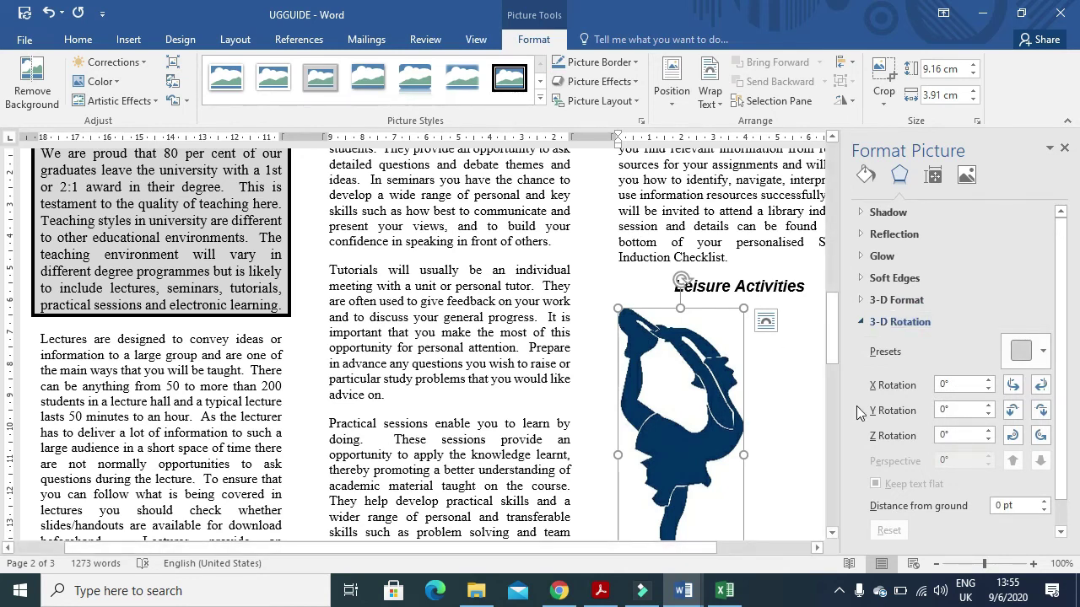
{"action": "left_click", "coordinate": [945, 386]}
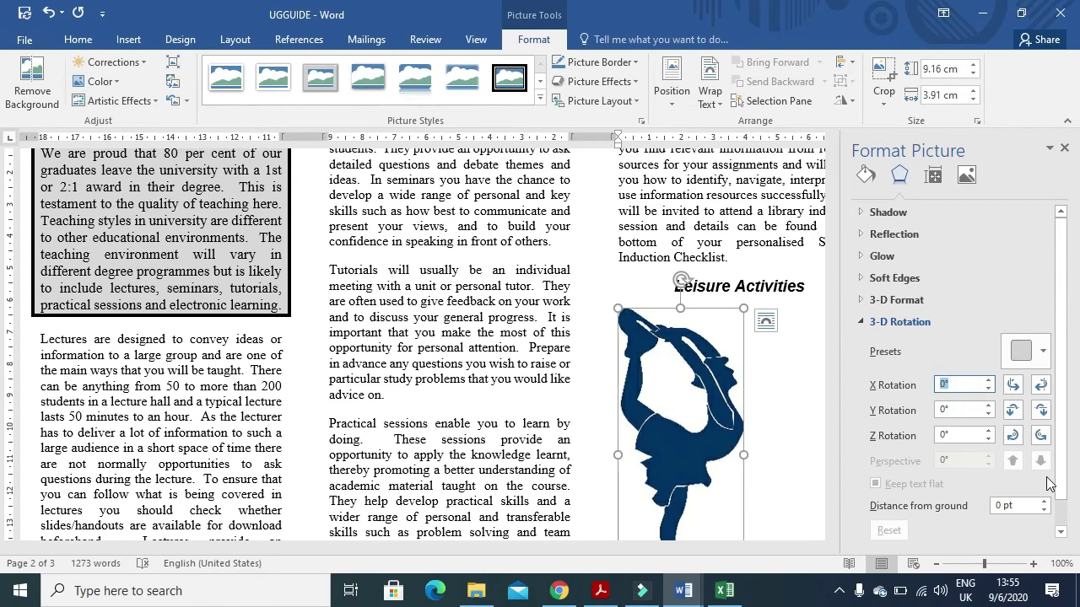
{"action": "type", "text": "180"}
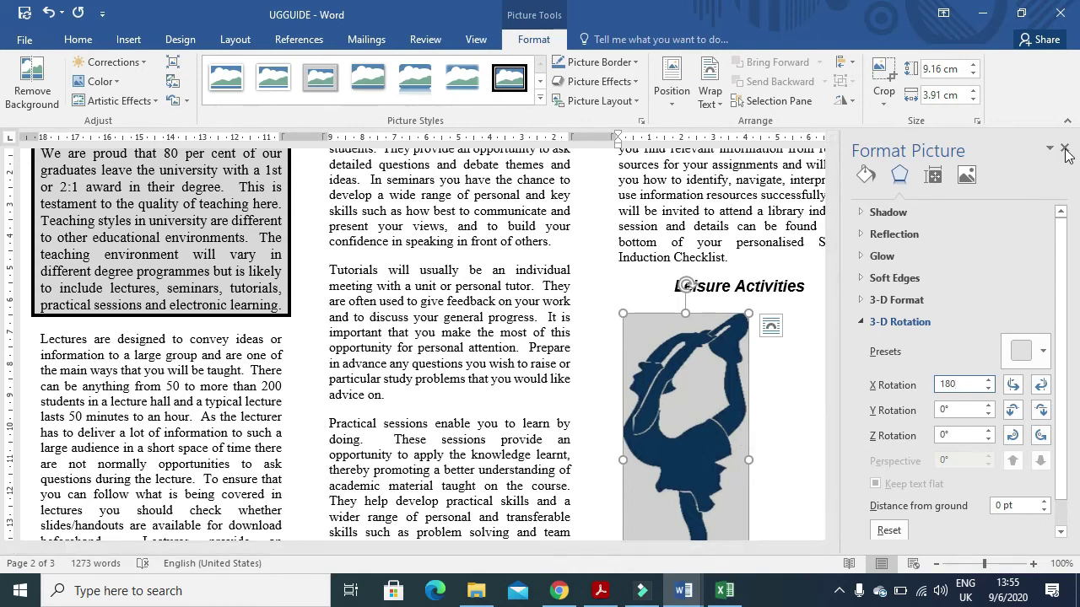
{"action": "left_click", "coordinate": [1065, 153]}
- Read item 21's requirement to make the picture 2 centimetres wide, then return to UGGUIDE
{"action": "left_click", "coordinate": [612, 594]}
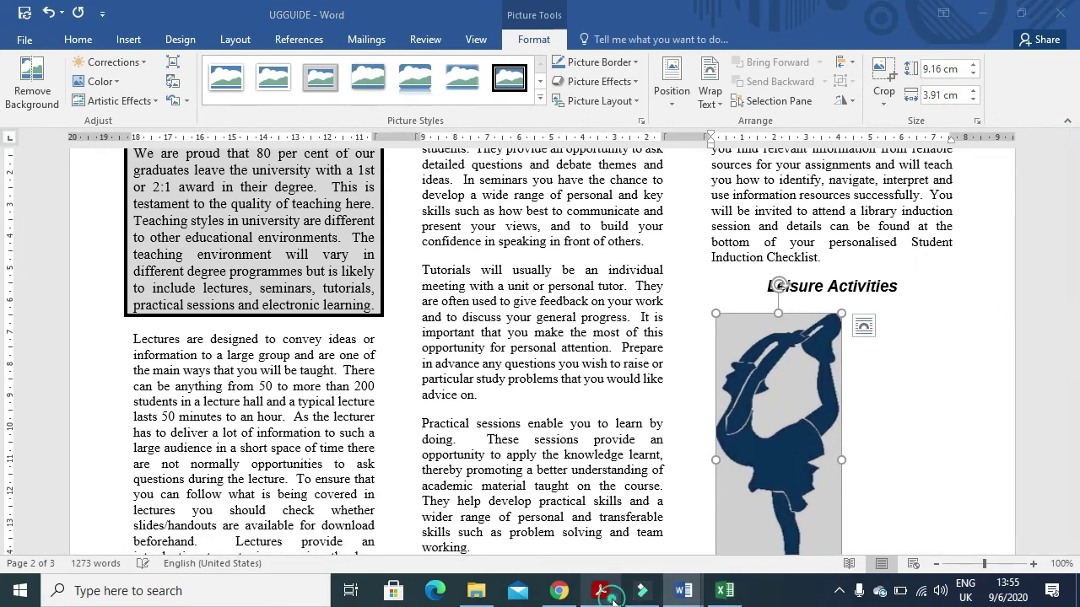
{"action": "scroll", "coordinate": [447, 440], "scroll_direction": "down", "scroll_amount": 15}
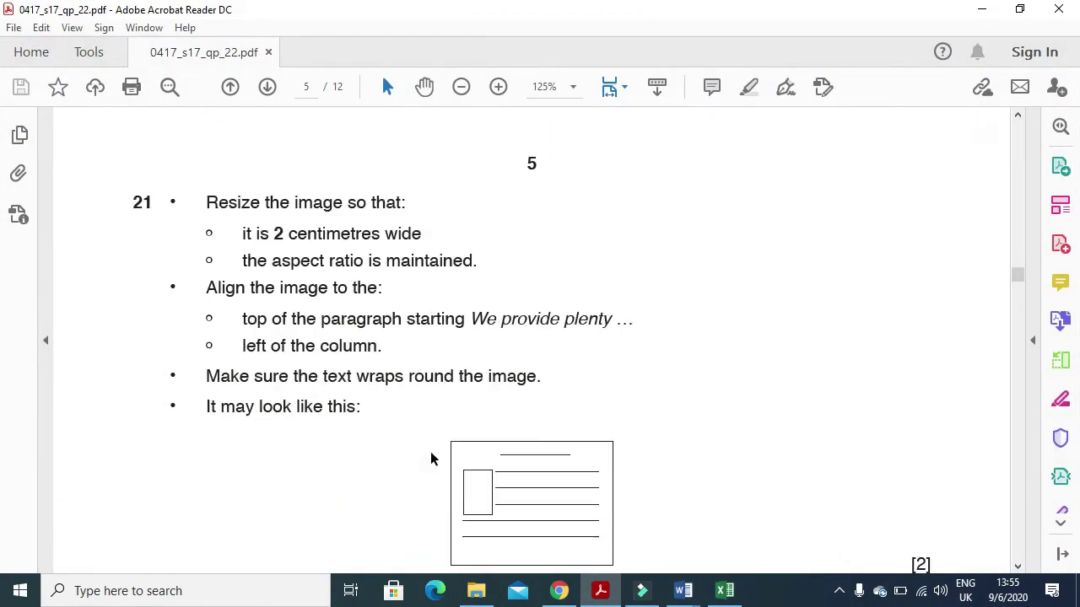
{"action": "left_click_drag", "start_coordinate": [239, 233], "coordinate": [422, 237]}
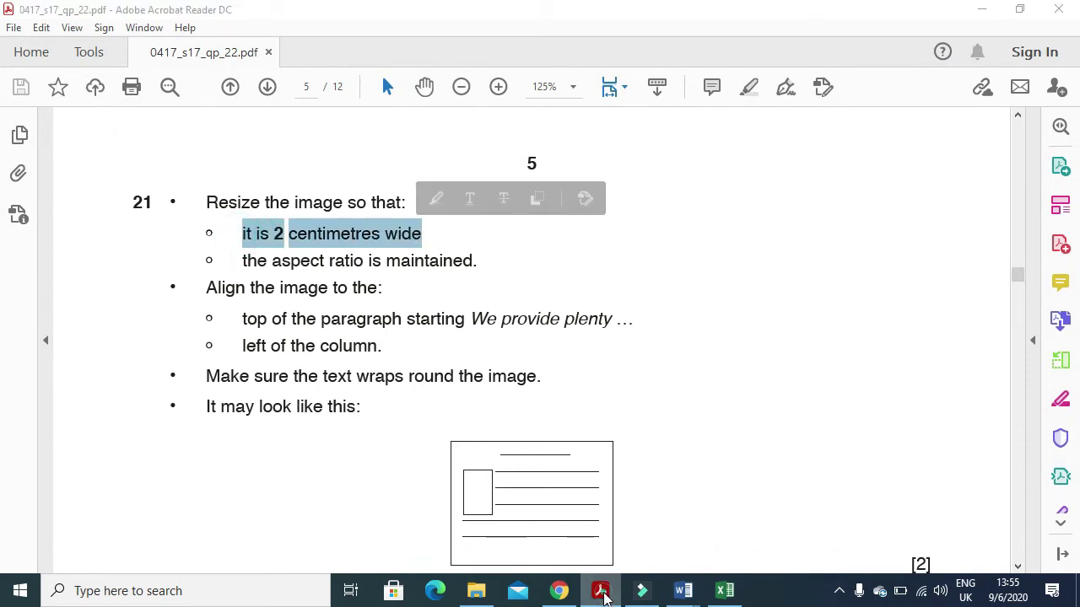
{"action": "left_click", "coordinate": [684, 591]}
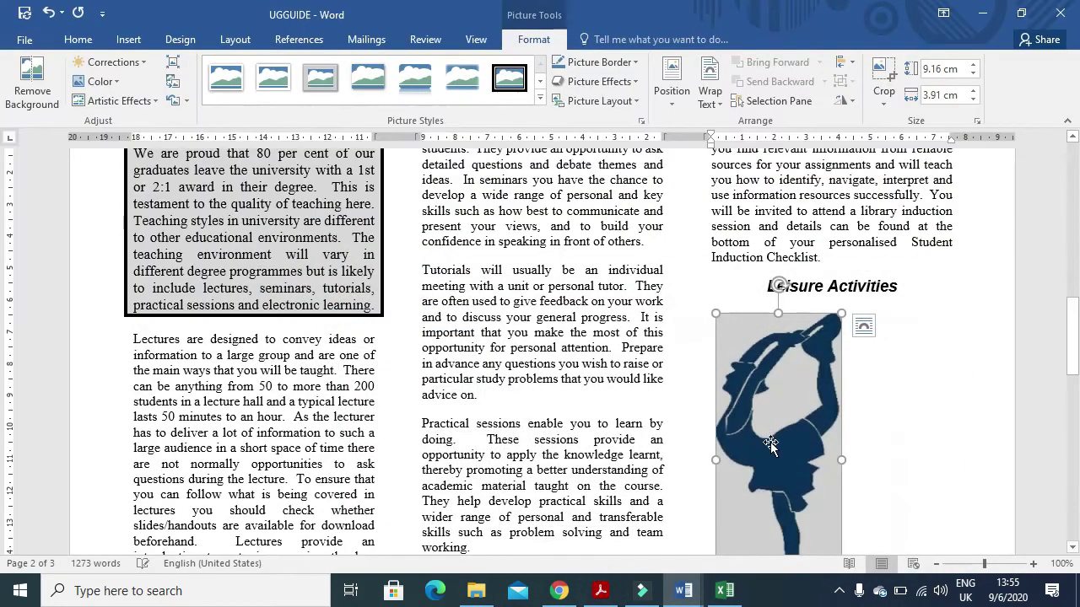
- Set the skater picture's width to 2 cm, keeping proportions so it becomes 4.69 cm tall
{"action": "double_click", "coordinate": [932, 95]}
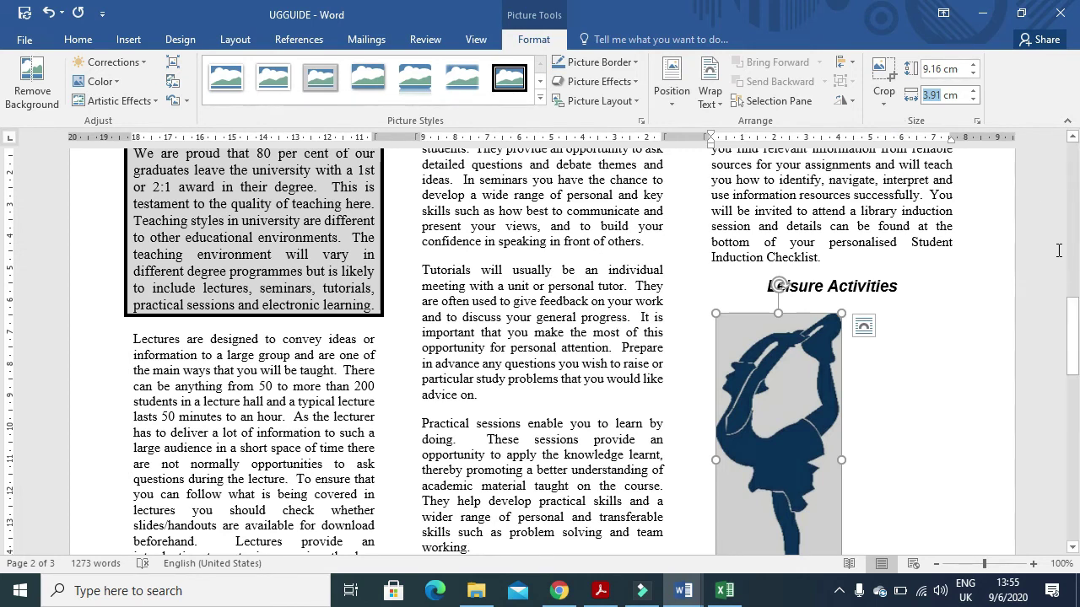
{"action": "key", "text": "Return"}
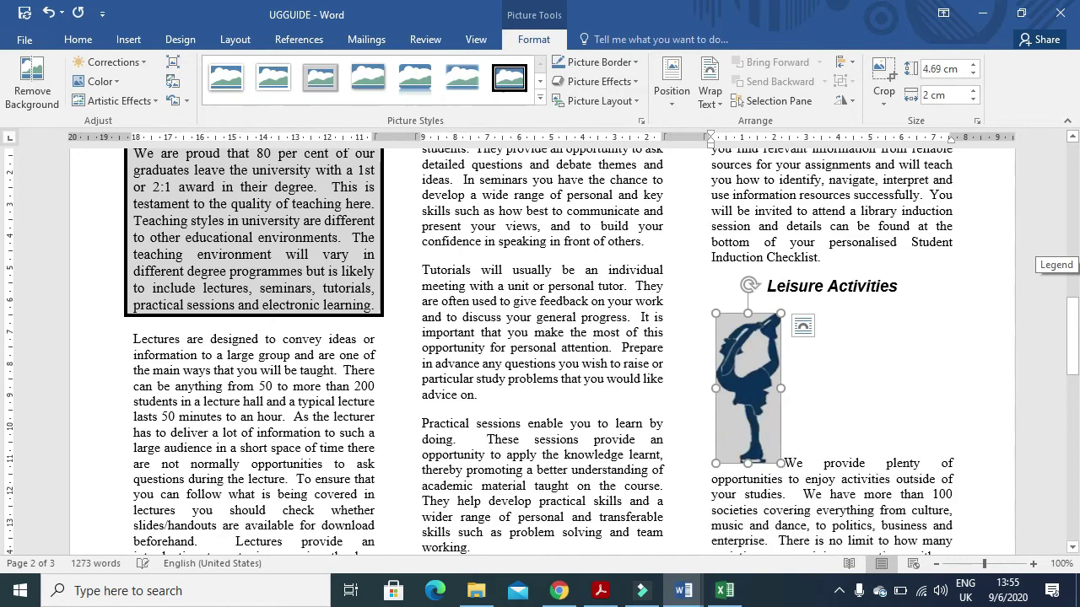
{"action": "key", "text": "alt+Tab"}
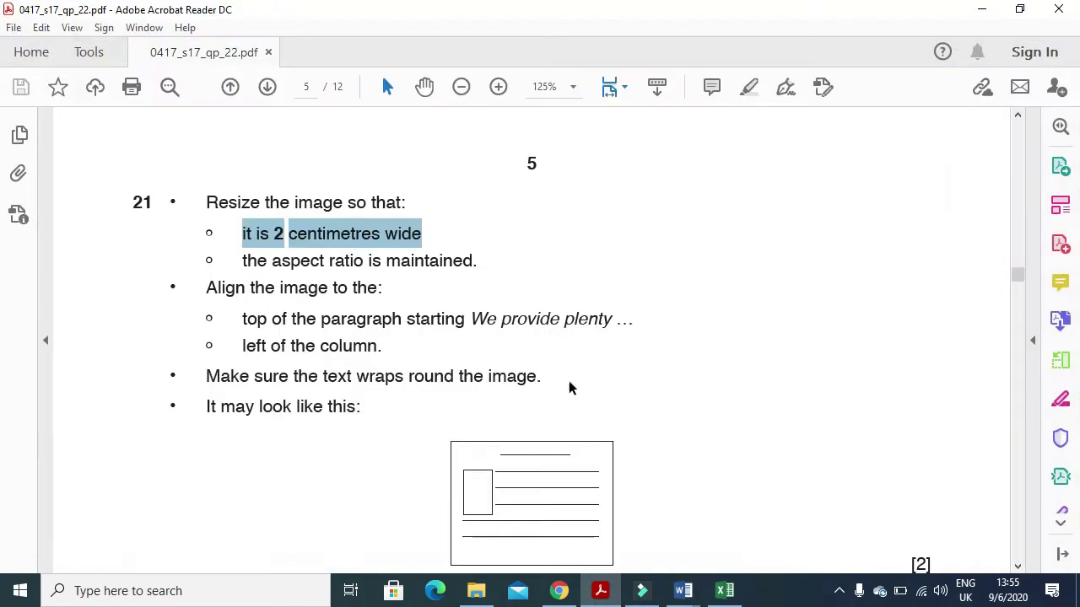
- Read item 21's aspect-ratio and picture-alignment requirements in the exam PDF, then return to UGGUIDE
{"action": "left_click_drag", "start_coordinate": [244, 263], "coordinate": [473, 263]}
{"action": "left_click", "coordinate": [244, 321]}
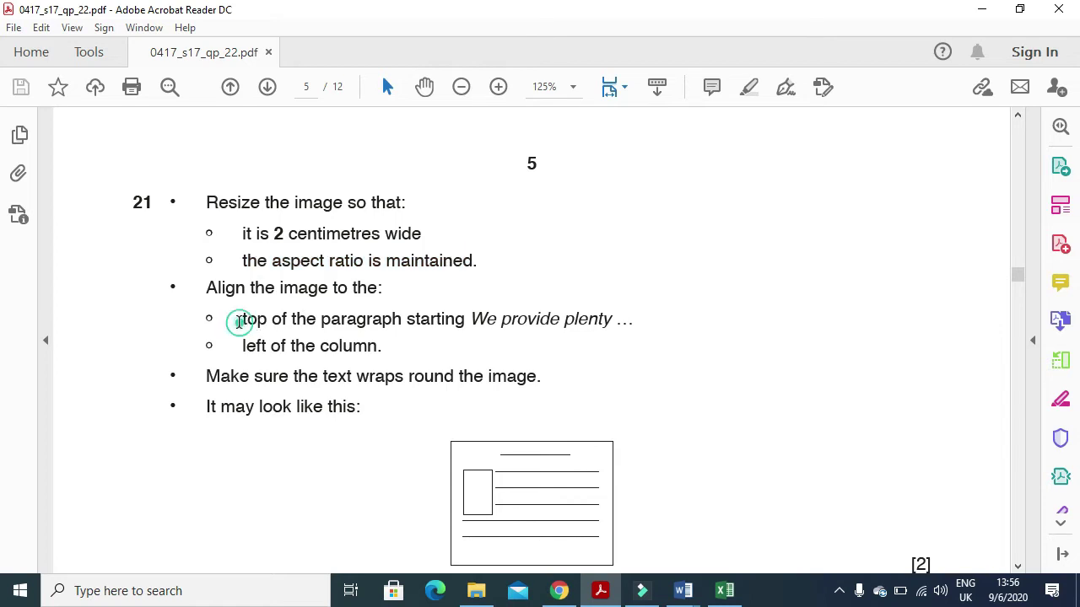
{"action": "left_click_drag", "start_coordinate": [243, 319], "coordinate": [465, 340]}
{"action": "key", "text": "alt+Tab"}
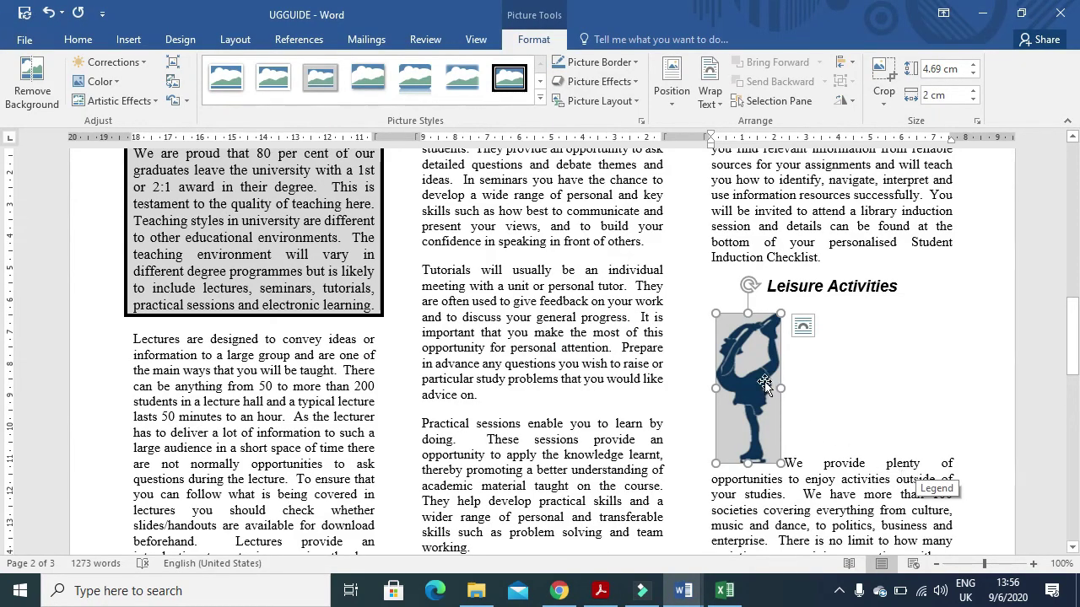
- Give the skater picture Square text wrapping and move it to the column's left edge
{"action": "left_click", "coordinate": [802, 326]}
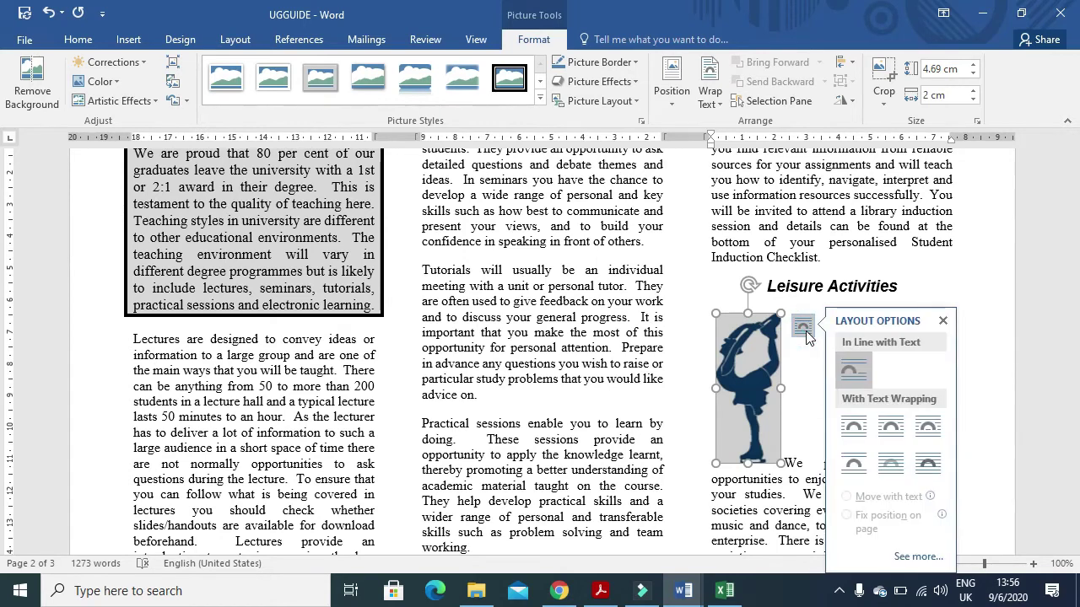
{"action": "left_click", "coordinate": [859, 432]}
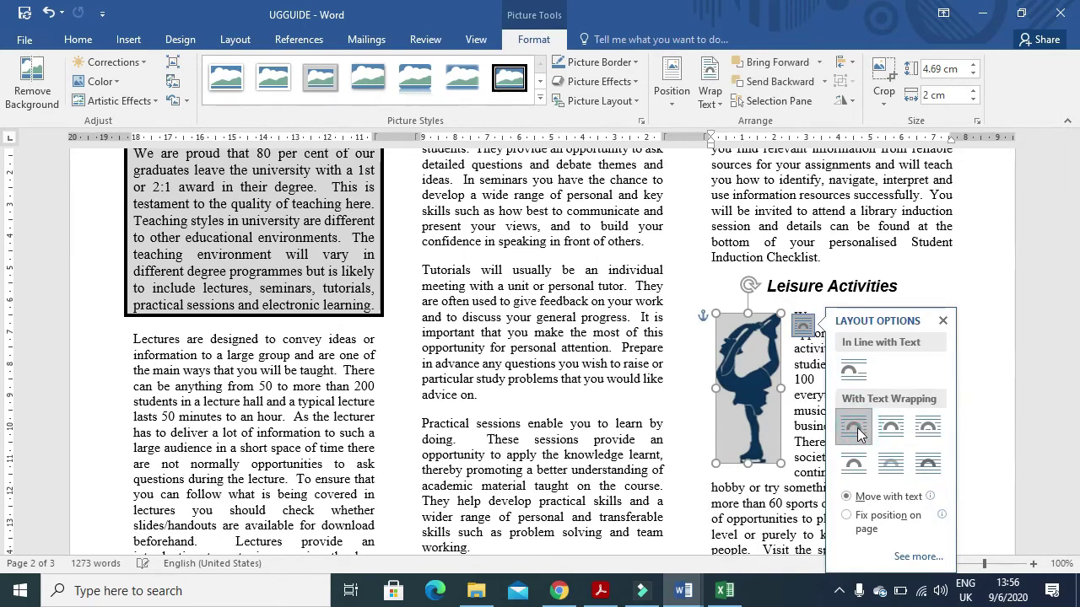
{"action": "left_click", "coordinate": [768, 390]}
{"action": "left_click_drag", "start_coordinate": [768, 389], "coordinate": [755, 384]}
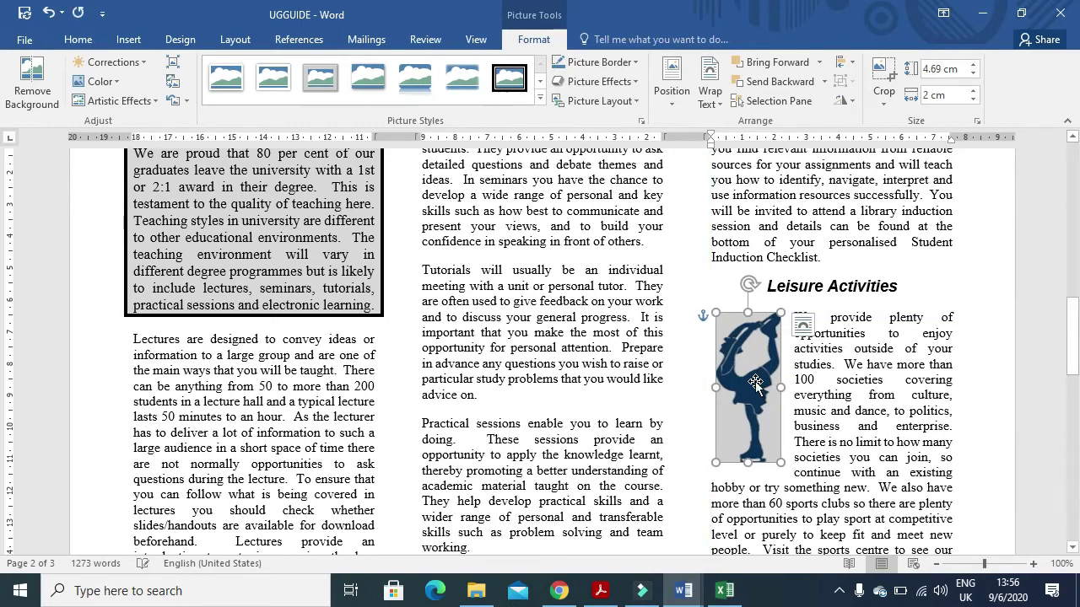
{"action": "key", "text": "alt+Tab"}
{"action": "scroll", "coordinate": [421, 396], "scroll_direction": "down", "scroll_amount": 4}
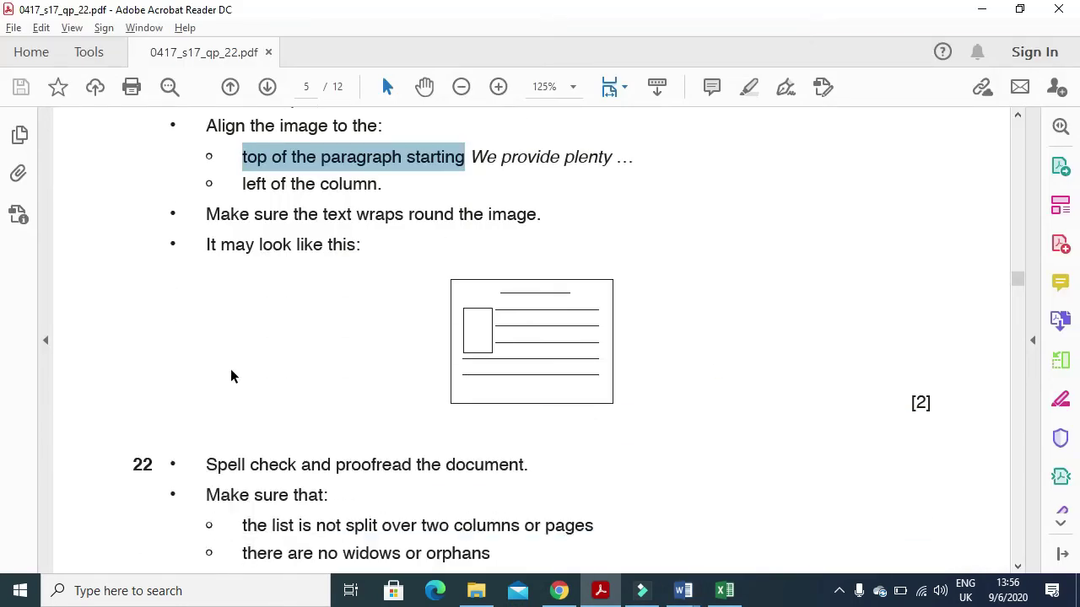
- Read the spell-check instruction in the exam PDF, then place the cursor in UGGUIDE's text
{"action": "scroll", "coordinate": [233, 376], "scroll_direction": "down", "scroll_amount": 3}
{"action": "left_click_drag", "start_coordinate": [208, 344], "coordinate": [568, 350]}
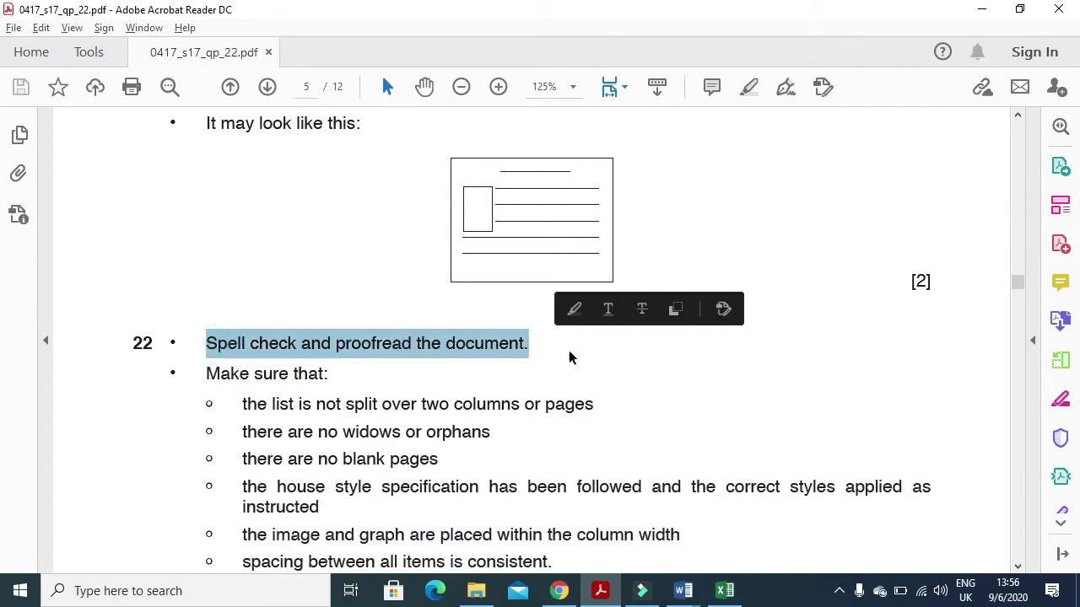
{"action": "key", "text": "alt+Tab"}
{"action": "left_click", "coordinate": [589, 426]}
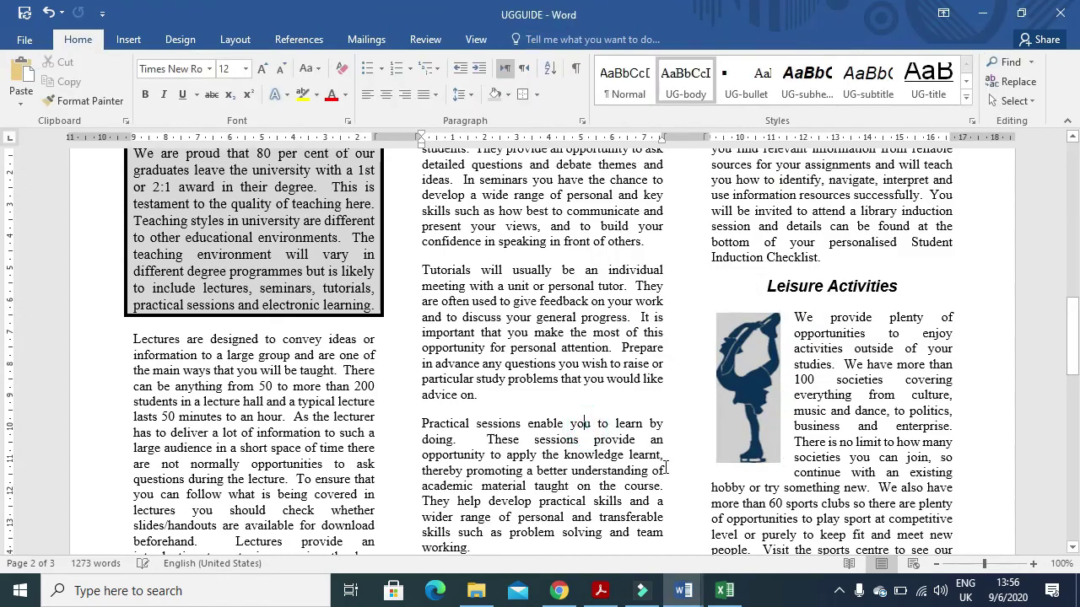
- Spell-check UGGUIDE: change studdents and coure, ignore WiFi, For, Tawara and find
{"action": "key", "text": "F7"}
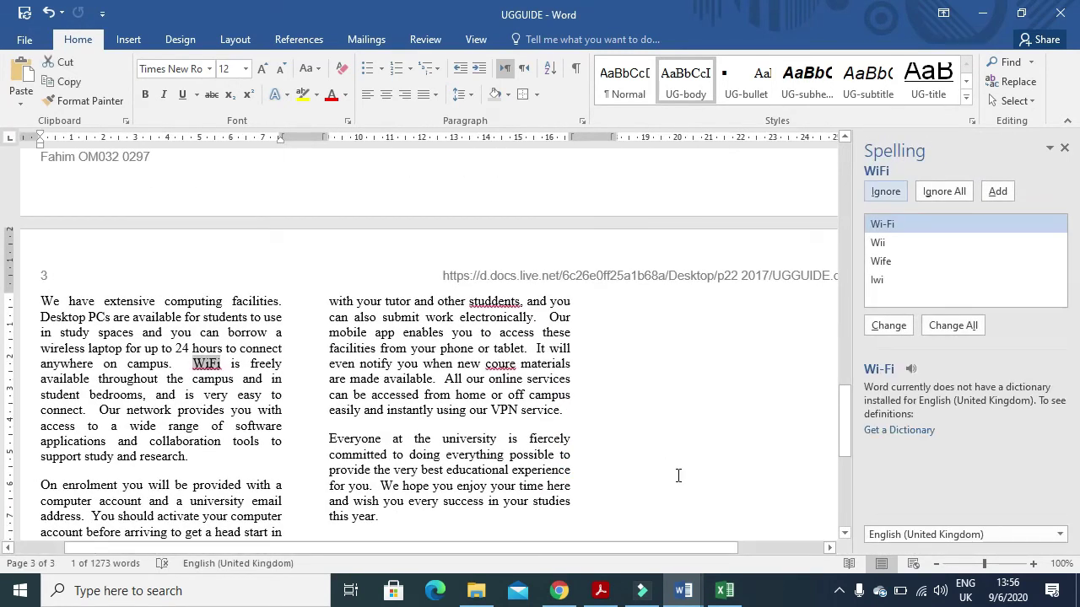
{"action": "left_click", "coordinate": [896, 191]}
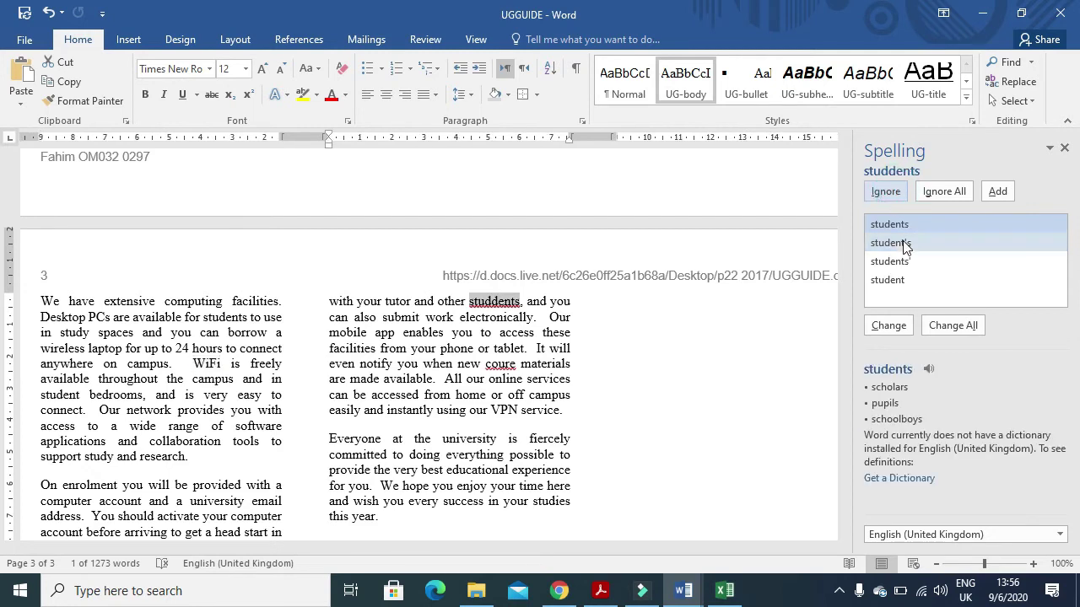
{"action": "left_click", "coordinate": [895, 329]}
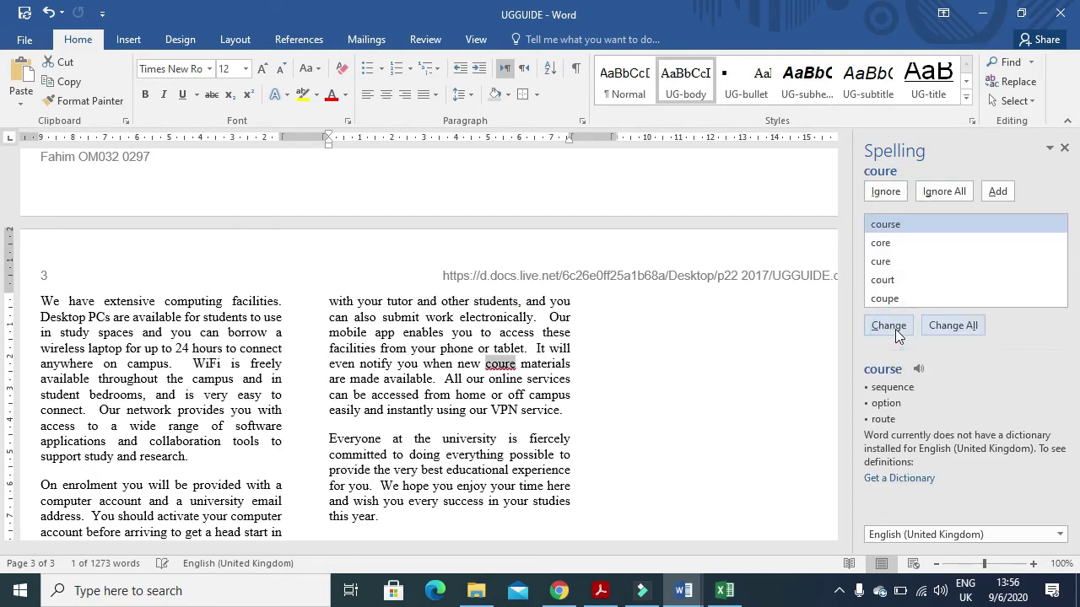
{"action": "left_click", "coordinate": [895, 329]}
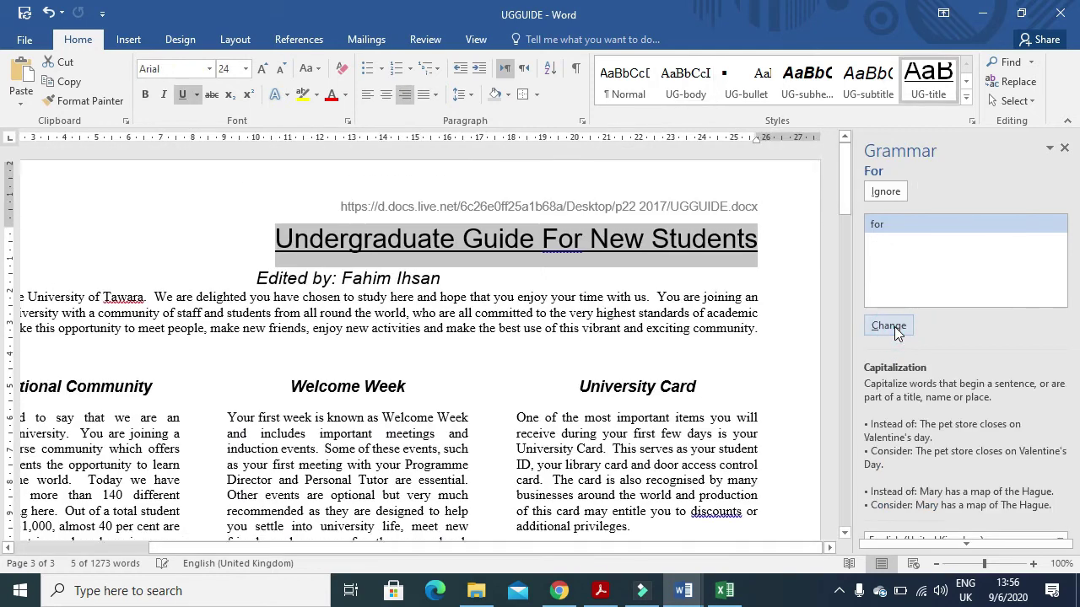
{"action": "left_click", "coordinate": [886, 192]}
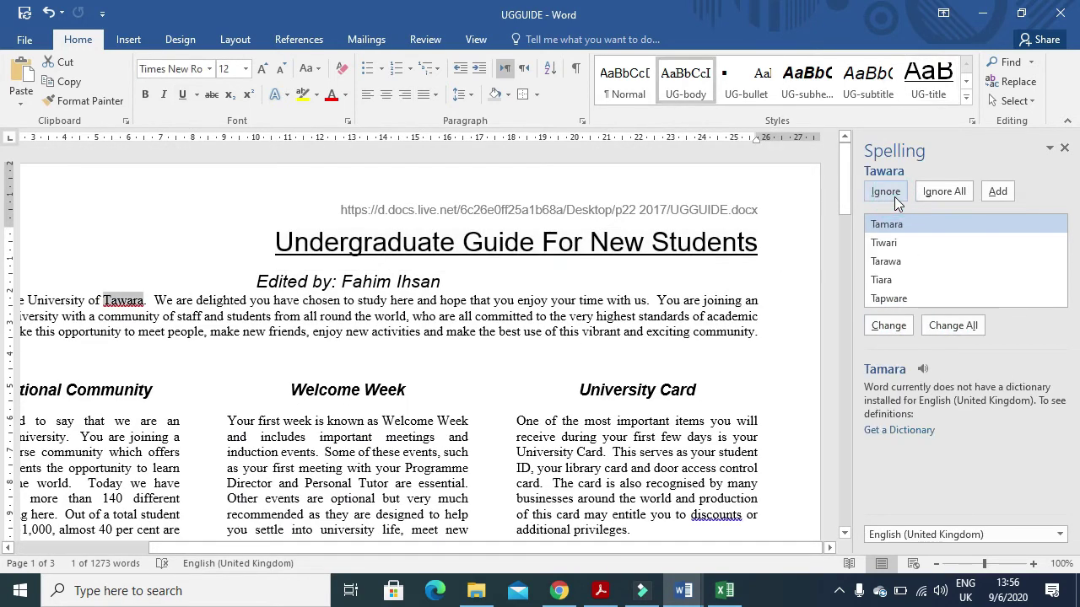
{"action": "left_click", "coordinate": [895, 197]}
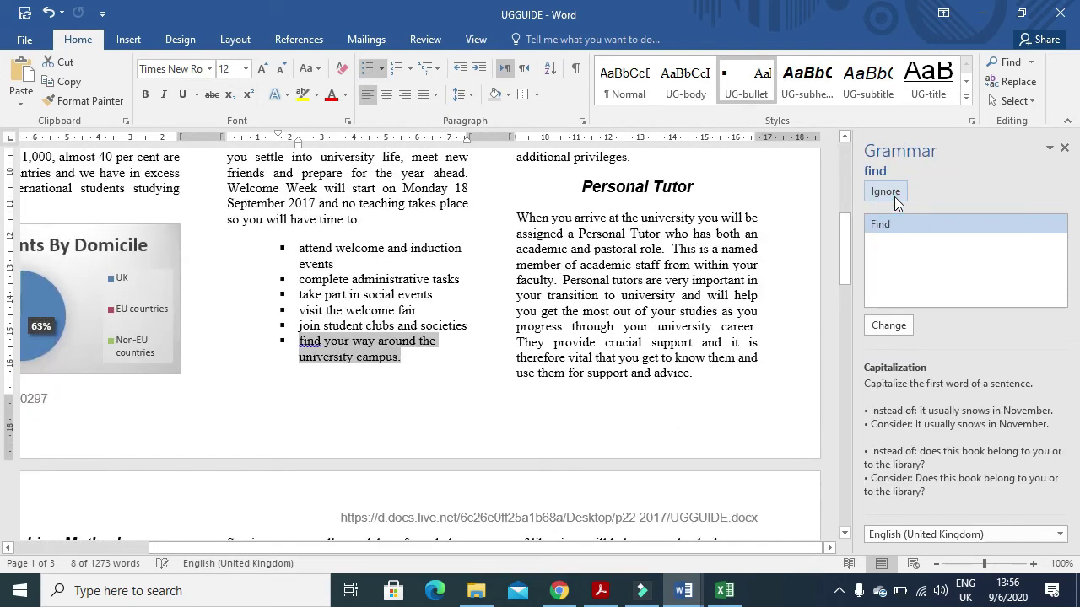
{"action": "left_click", "coordinate": [895, 198]}
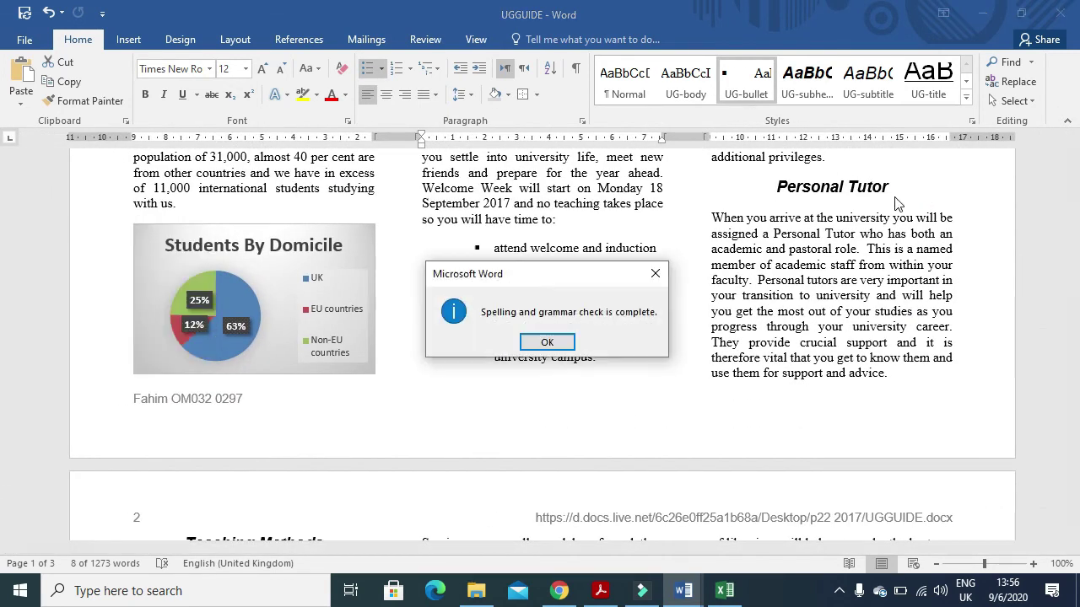
{"action": "left_click", "coordinate": [546, 342]}
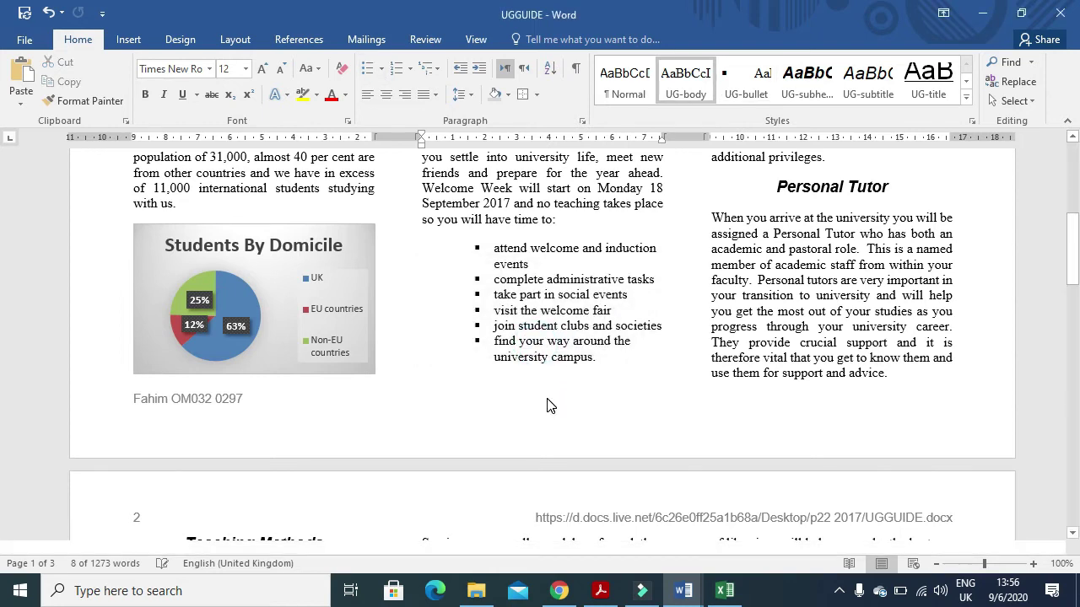
- Review step 22's proofreading checklist, including the no widows or orphans requirement
{"action": "key", "text": "alt+Tab"}
{"action": "scroll", "coordinate": [567, 447], "scroll_direction": "down", "scroll_amount": 6}
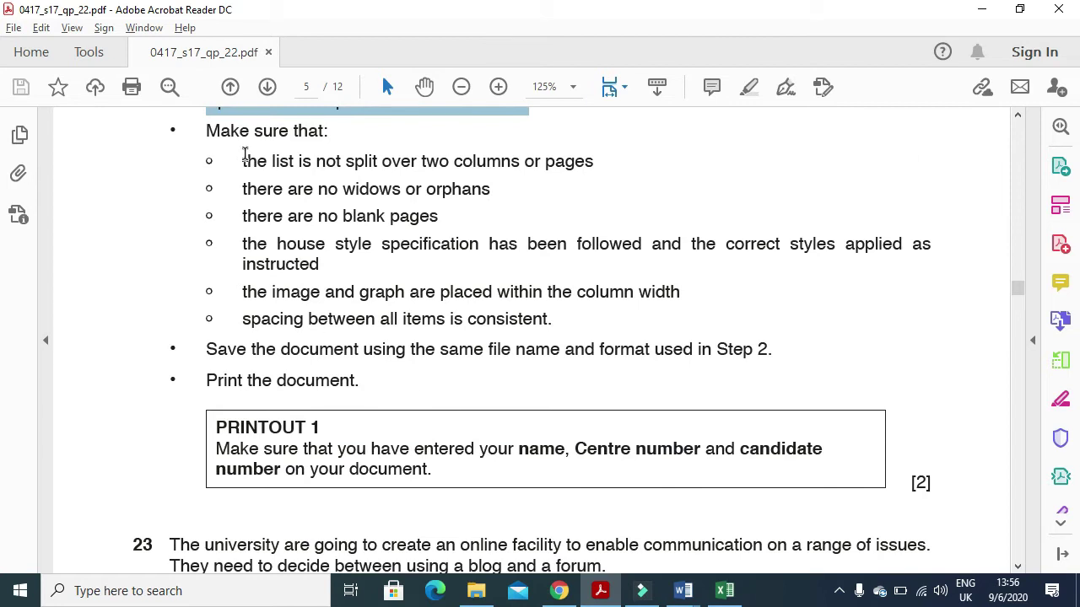
{"action": "left_click_drag", "start_coordinate": [205, 132], "coordinate": [342, 136]}
{"action": "left_click", "coordinate": [299, 183]}
{"action": "left_click_drag", "start_coordinate": [247, 163], "coordinate": [569, 174]}
{"action": "left_click_drag", "start_coordinate": [244, 191], "coordinate": [504, 202]}
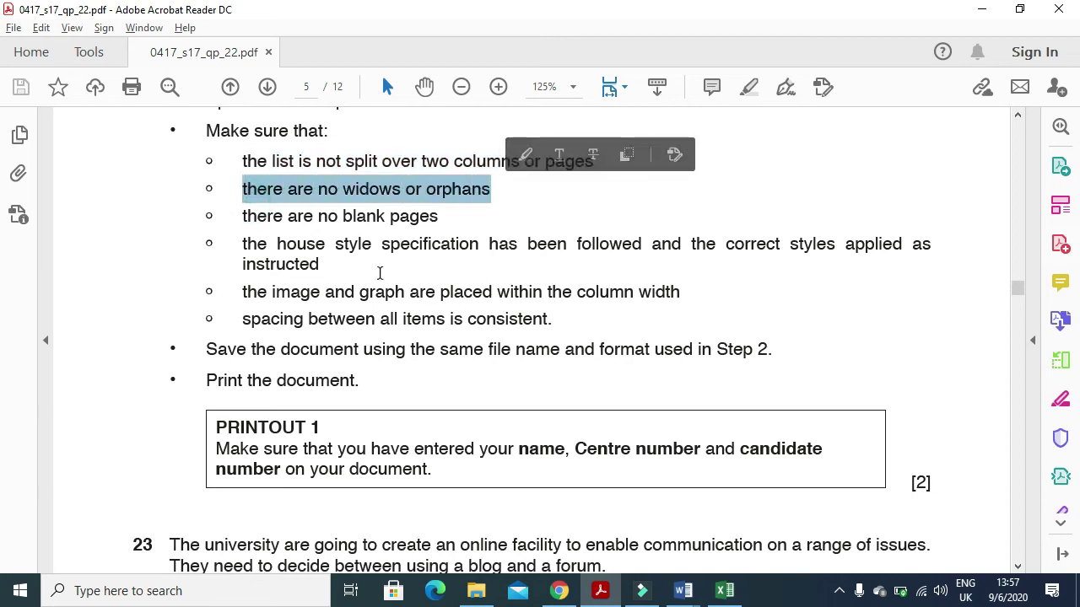
- Check the UGGUIDE document in Word, then return to the exam PDF at question 23
{"action": "scroll", "coordinate": [571, 437], "scroll_direction": "down", "scroll_amount": 2}
{"action": "scroll", "coordinate": [572, 440], "scroll_direction": "up", "scroll_amount": 3}
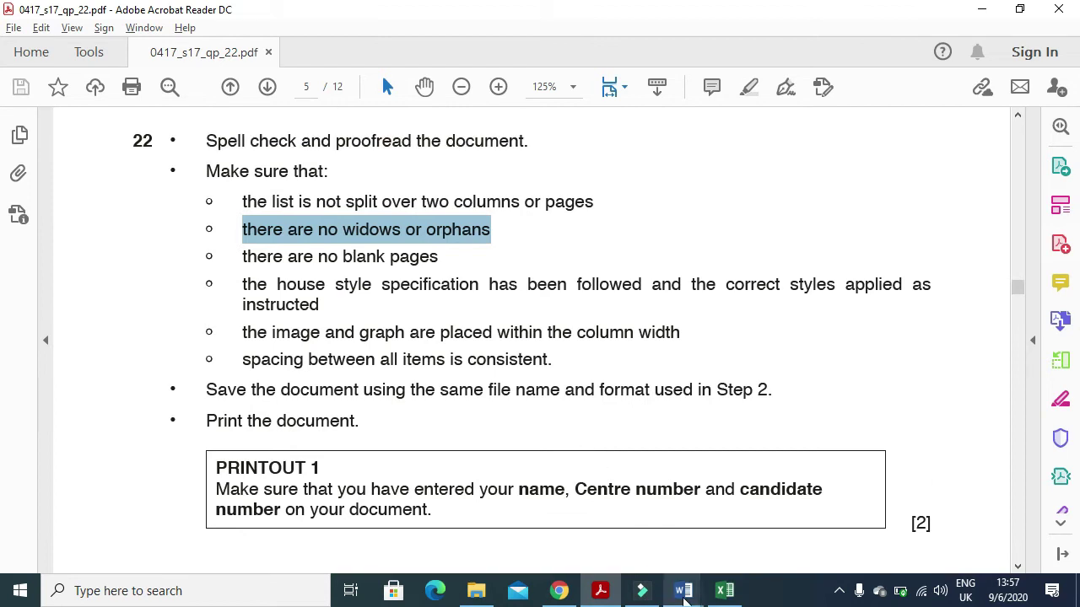
{"action": "mouse_move", "coordinate": [683, 590]}
{"action": "left_click", "coordinate": [762, 542]}
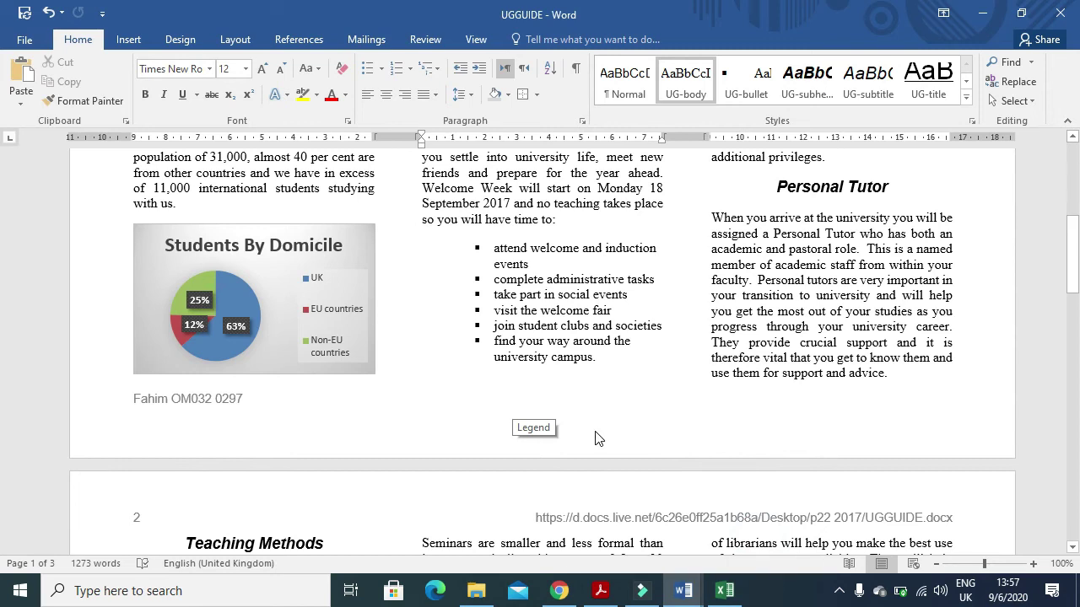
{"action": "scroll", "coordinate": [597, 447], "scroll_direction": "down", "scroll_amount": 3}
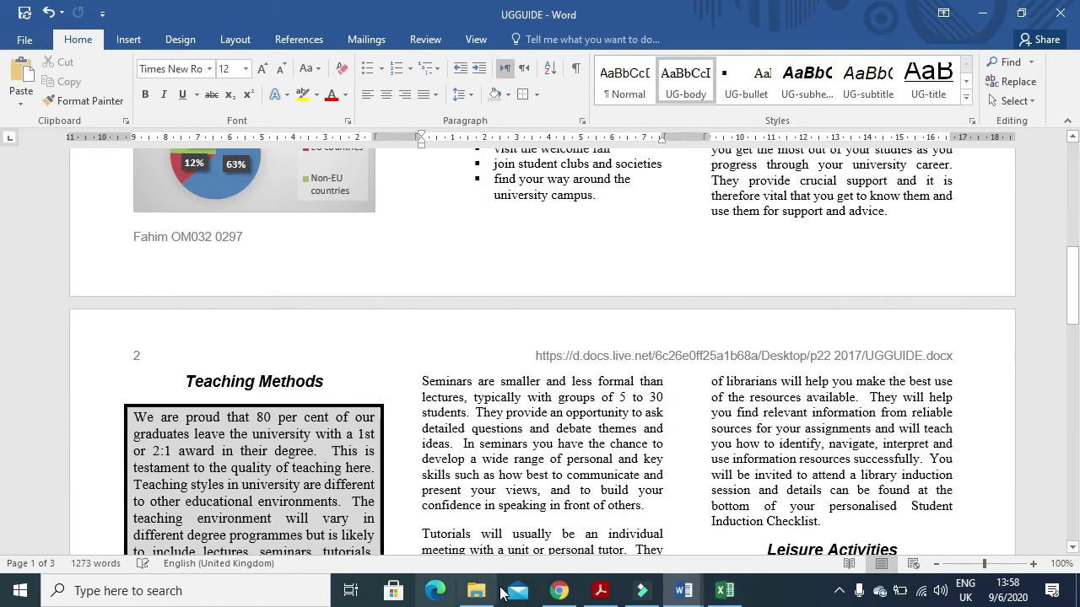
{"action": "left_click", "coordinate": [601, 591]}
{"action": "scroll", "coordinate": [465, 363], "scroll_direction": "down", "scroll_amount": 6}
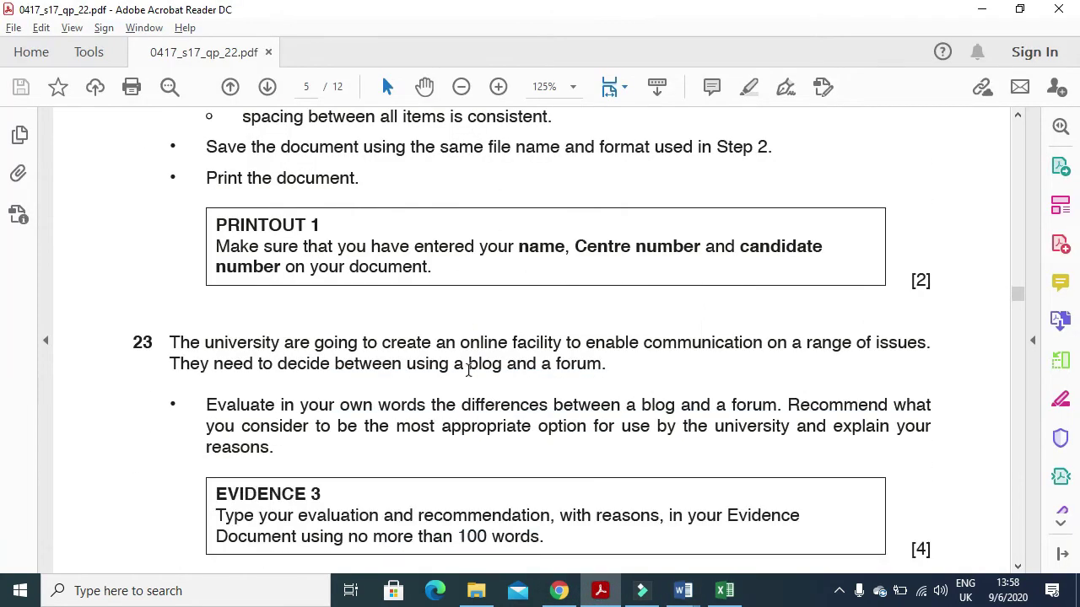
{"action": "left_click_drag", "start_coordinate": [173, 303], "coordinate": [918, 318]}
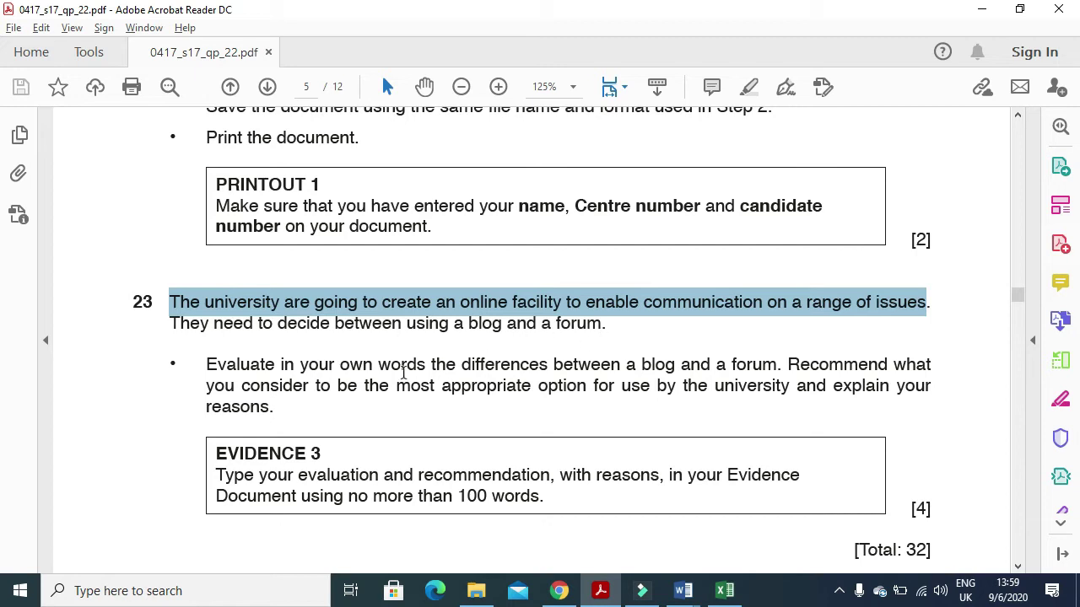
{"action": "left_click_drag", "start_coordinate": [206, 364], "coordinate": [790, 387]}
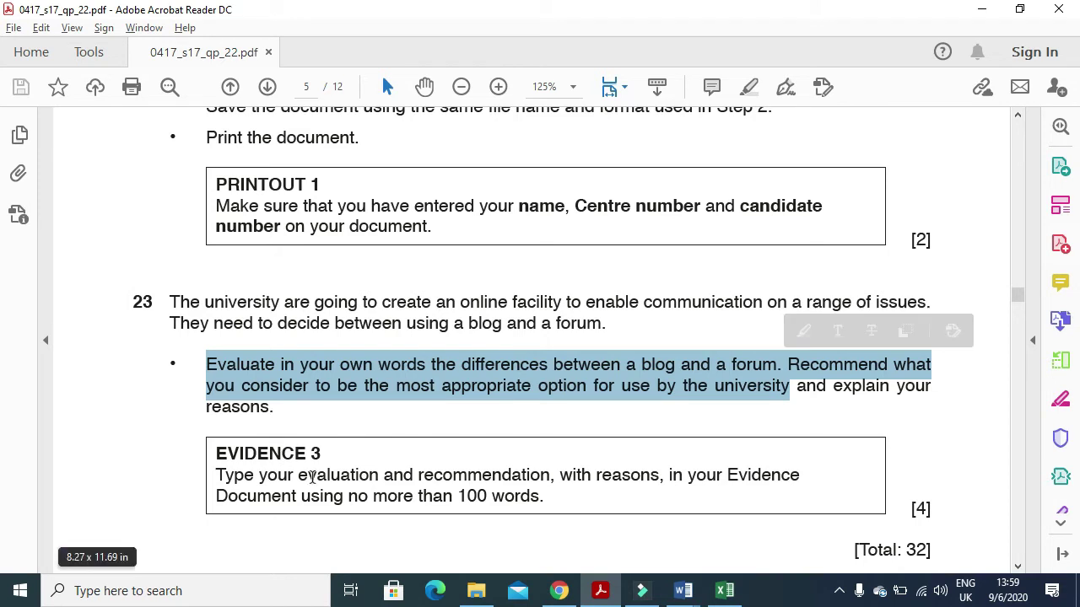
- Under Step 23 in the evidence document, type 'Blog- One person/organization disseminating information, posting can be longer…'
{"action": "mouse_move", "coordinate": [683, 591]}
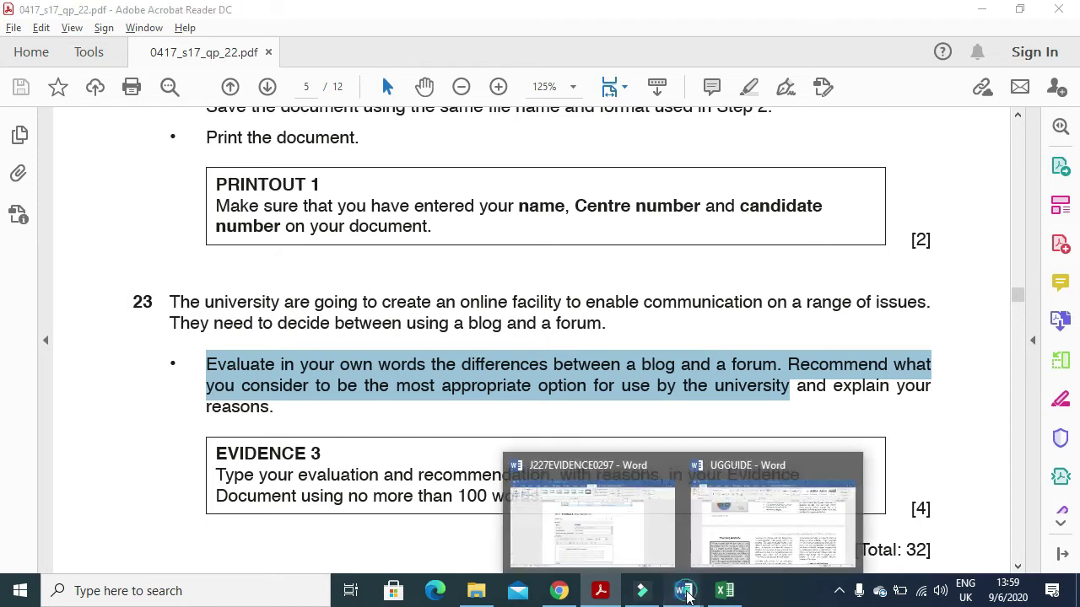
{"action": "left_click", "coordinate": [615, 513]}
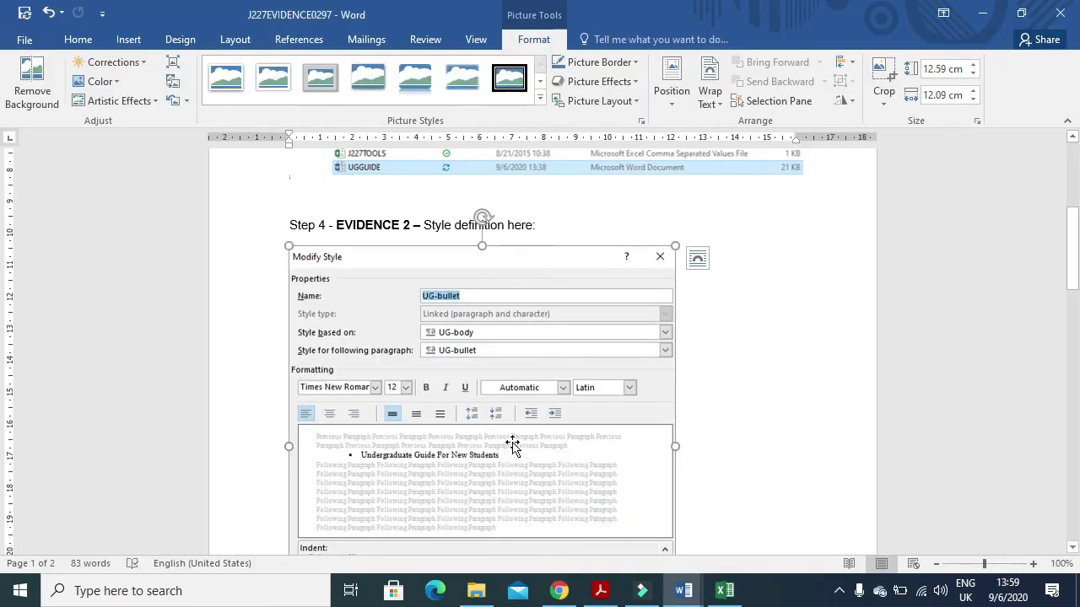
{"action": "scroll", "coordinate": [513, 442], "scroll_direction": "down", "scroll_amount": 2}
{"action": "scroll", "coordinate": [513, 442], "scroll_direction": "down", "scroll_amount": 4}
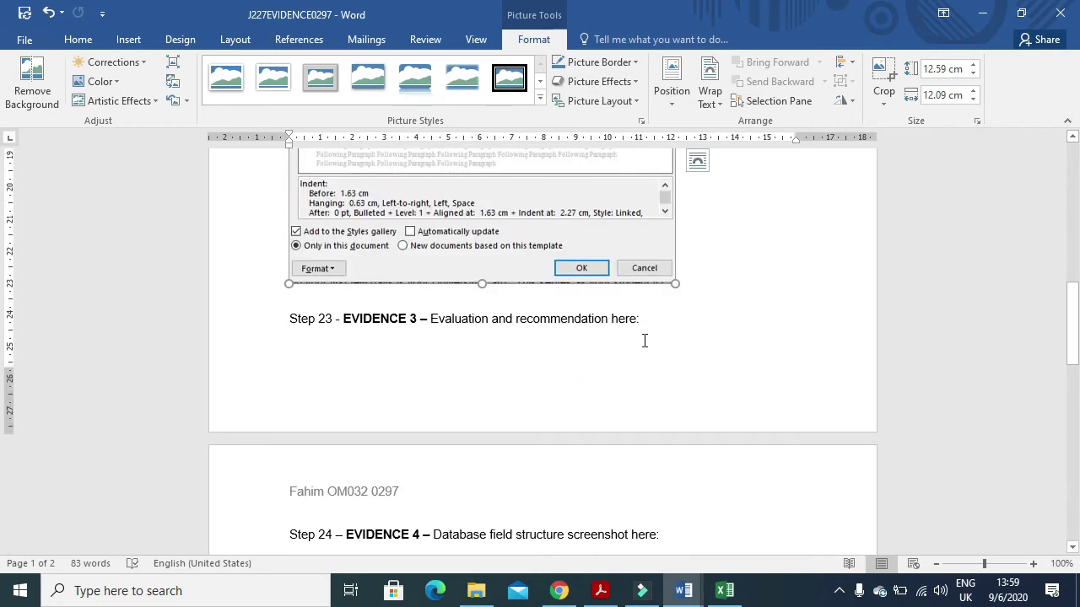
{"action": "left_click", "coordinate": [656, 318]}
{"action": "key", "text": "Return"}
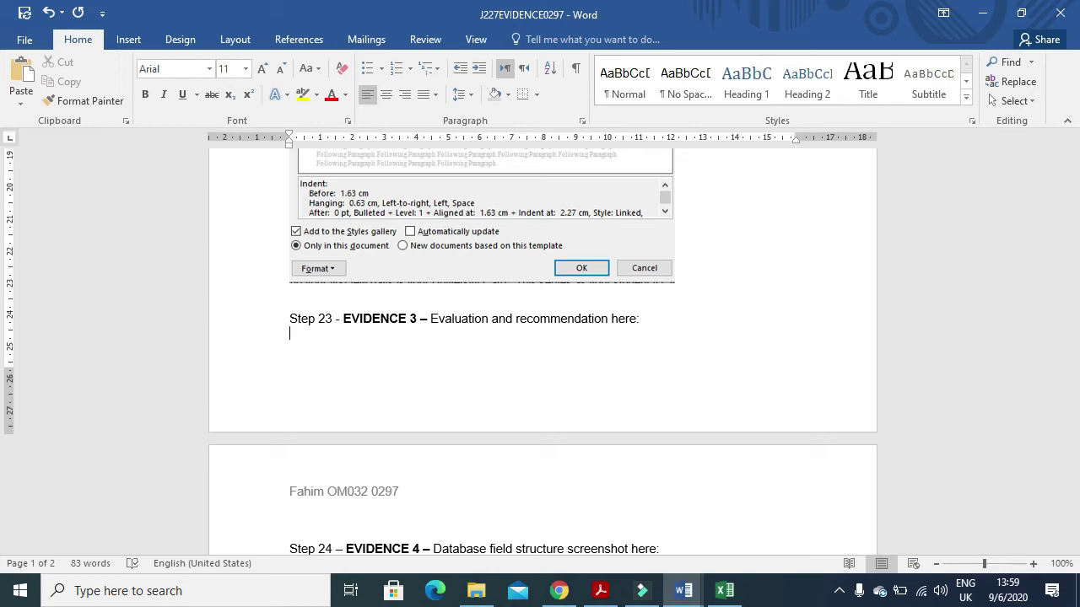
{"action": "key", "text": "Return"}
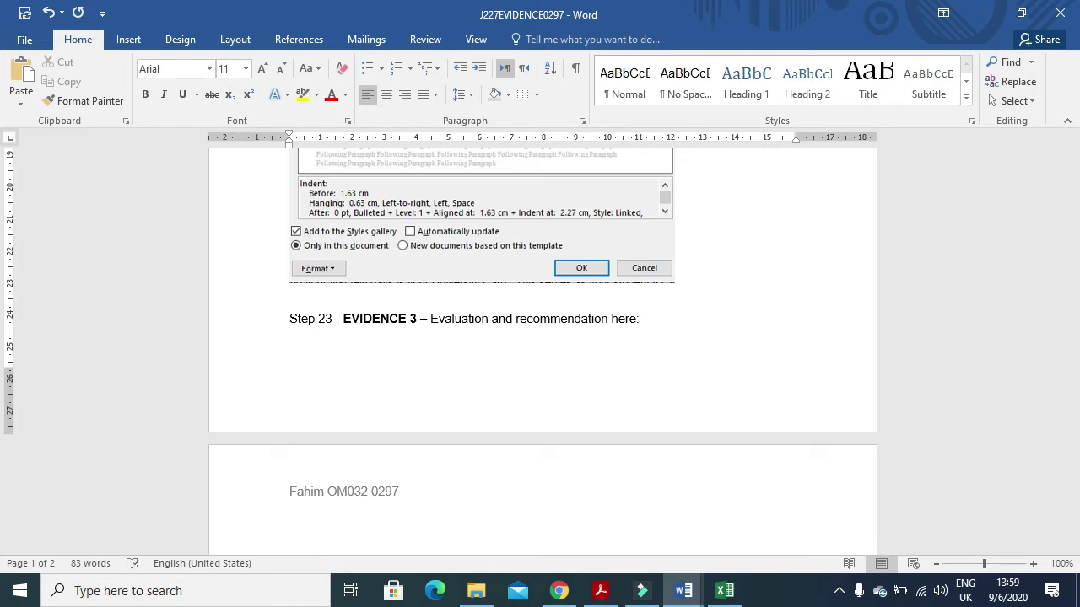
{"action": "type", "text": "Blog- One person/organi"}
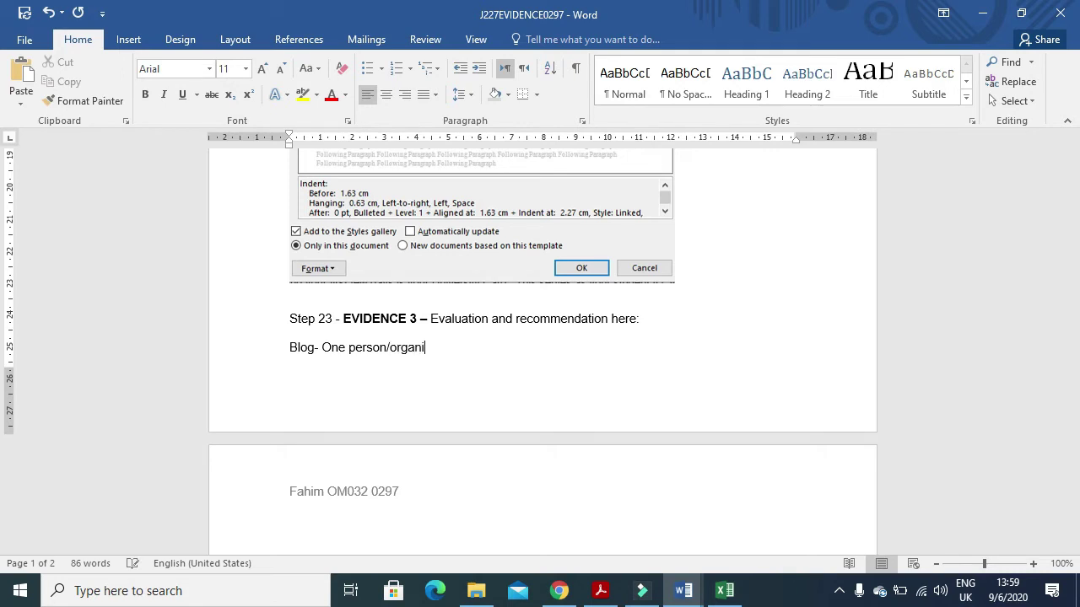
{"action": "type", "text": "zation disseminating"}
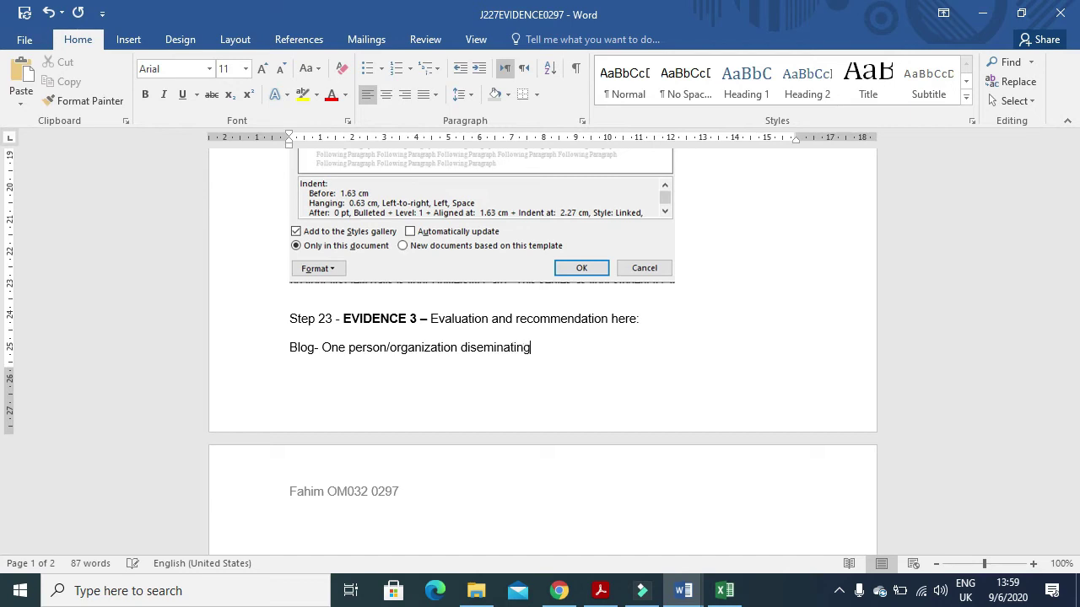
{"action": "type", "text": " info"}
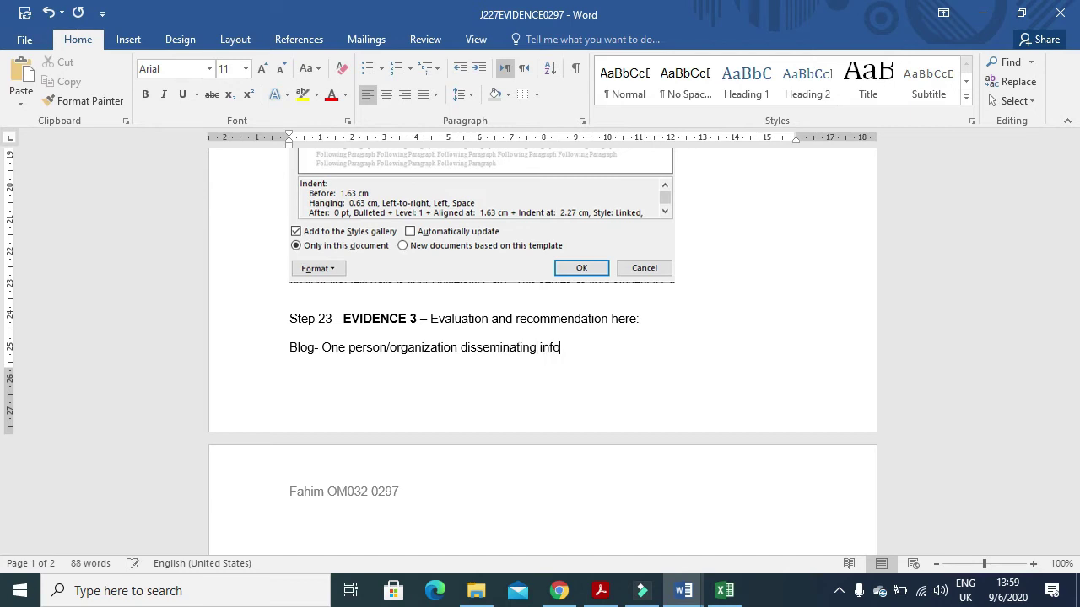
{"action": "type", "text": "rmation, posting can be longer"}
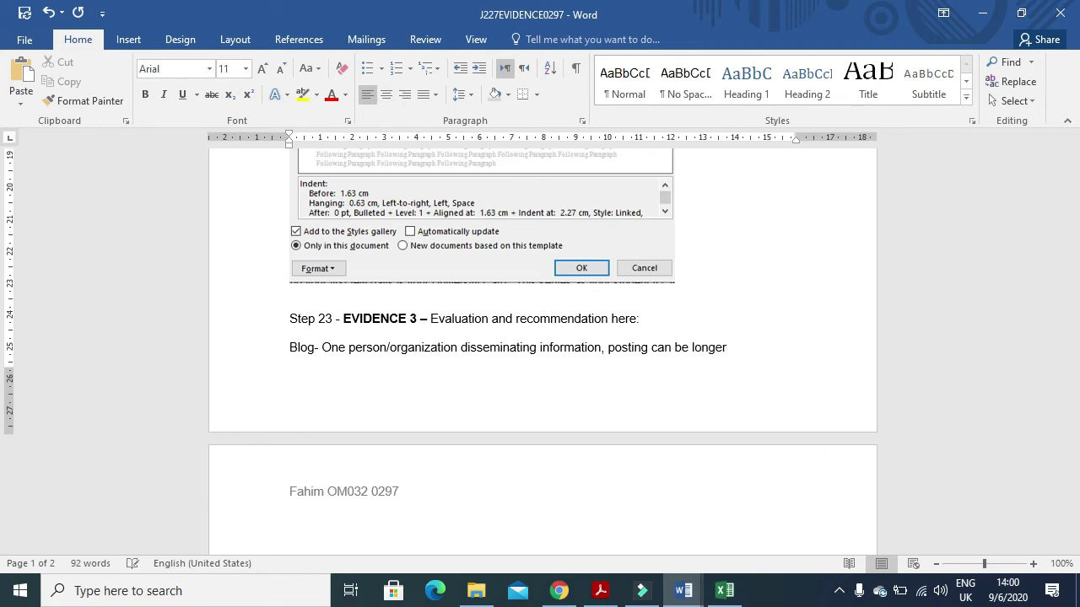
{"action": "type", "text": "/more detailed."}
- Add the line 'Blog is a personal internet journal', fixing the jppurnal typo
{"action": "key", "text": "Return"}
{"action": "type", "text": "Bl"}
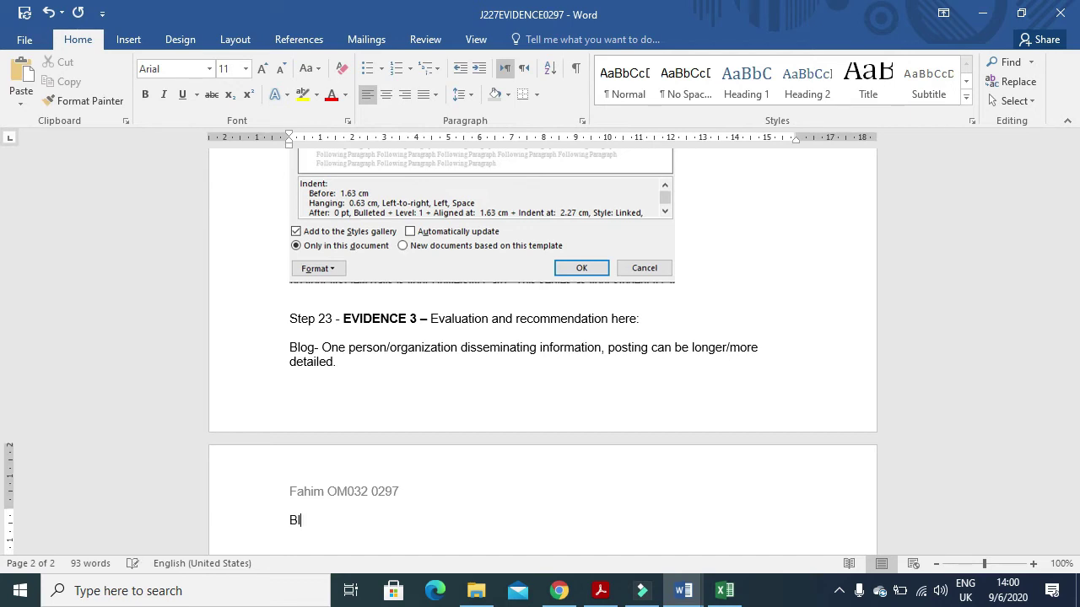
{"action": "type", "text": "og is a personal interne"}
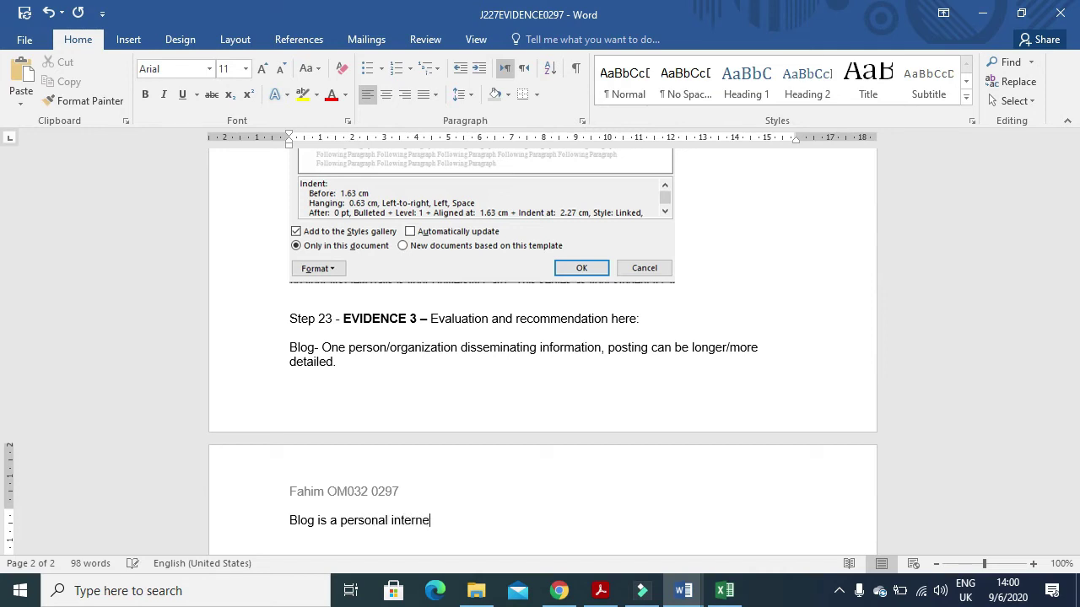
{"action": "type", "text": "t jppur"}
{"action": "type", "text": "nal"}
{"action": "left_click", "coordinate": [451, 517]}
{"action": "key", "text": "BackSpace"}
{"action": "key", "text": "BackSpace"}
{"action": "type", "text": "o"}
{"action": "left_click", "coordinate": [481, 519]}
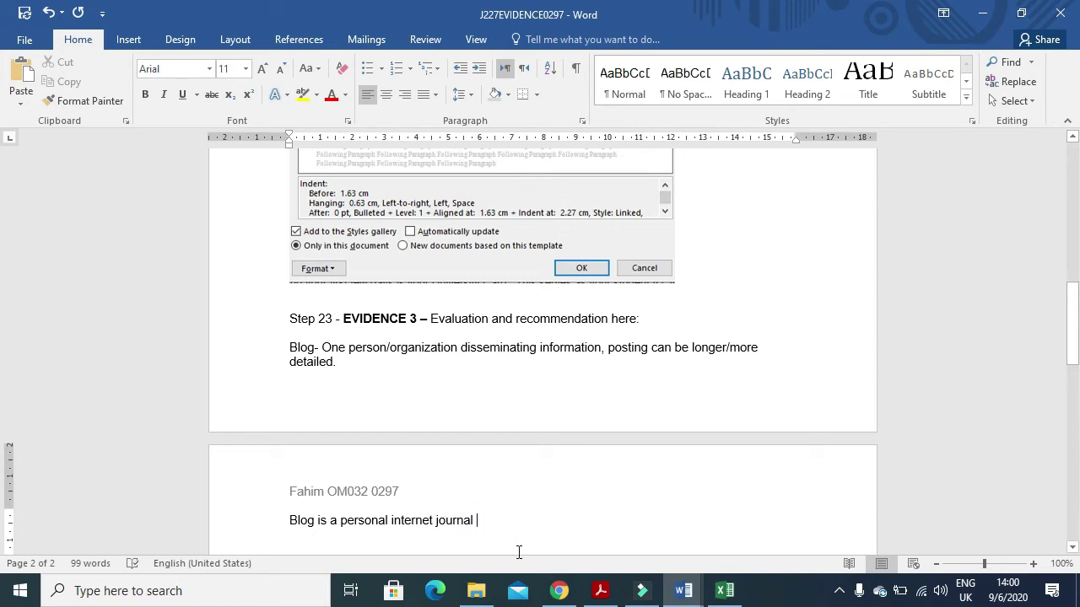
- Continue the blog notes: diary of observations, creator drives content, one author posts, readers comment
{"action": "type", "text": "/diary"}
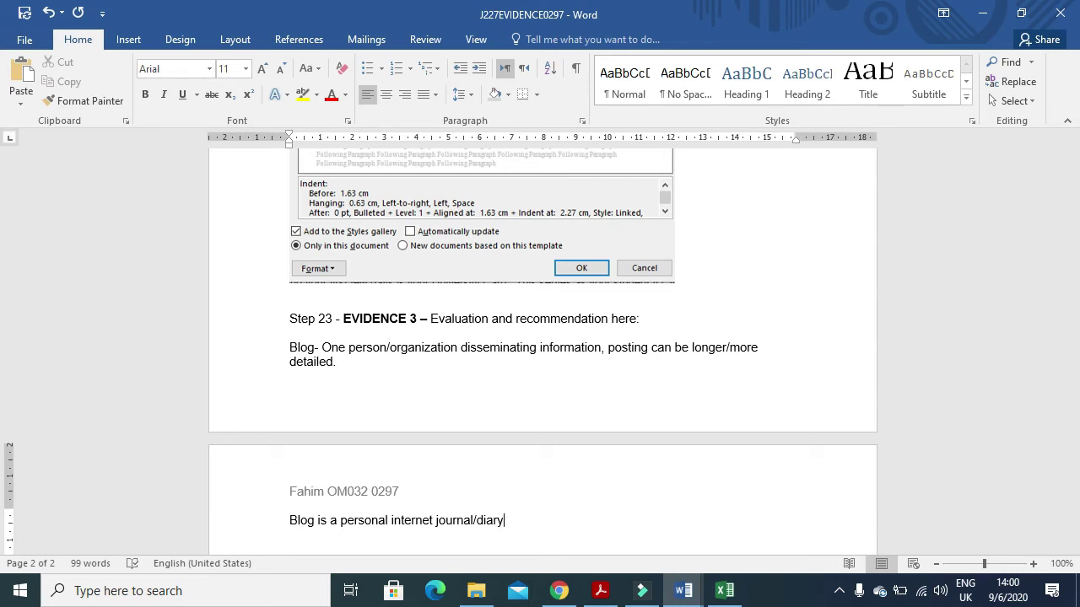
{"action": "type", "text": "- writer w"}
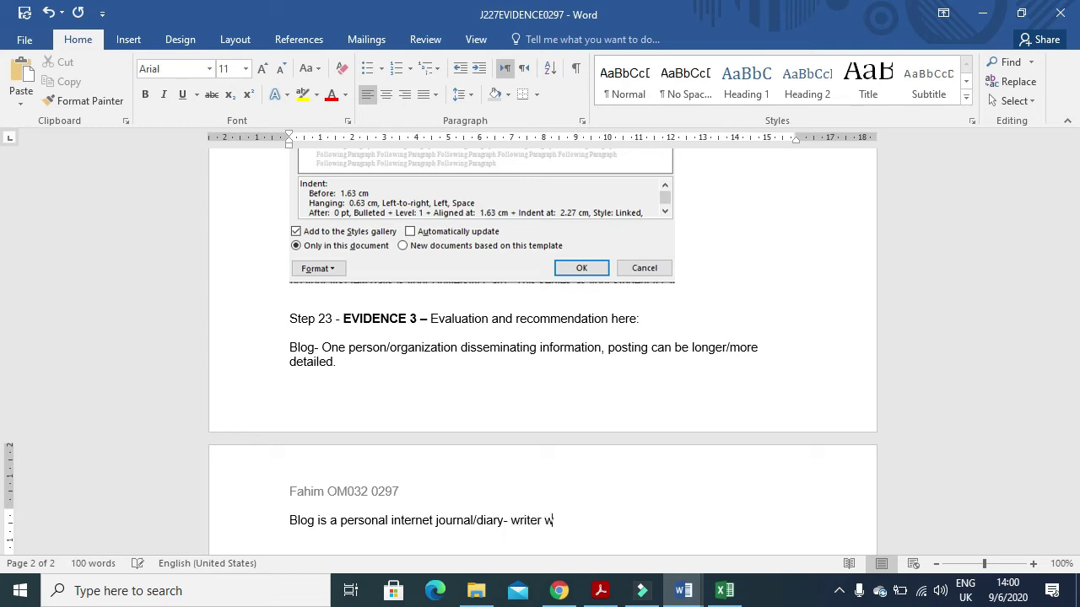
{"action": "type", "text": "ill type in obers"}
{"action": "key", "text": "BackSpace"}
{"action": "key", "text": "BackSpace"}
{"action": "key", "text": "BackSpace"}
{"action": "type", "text": "servatins"}
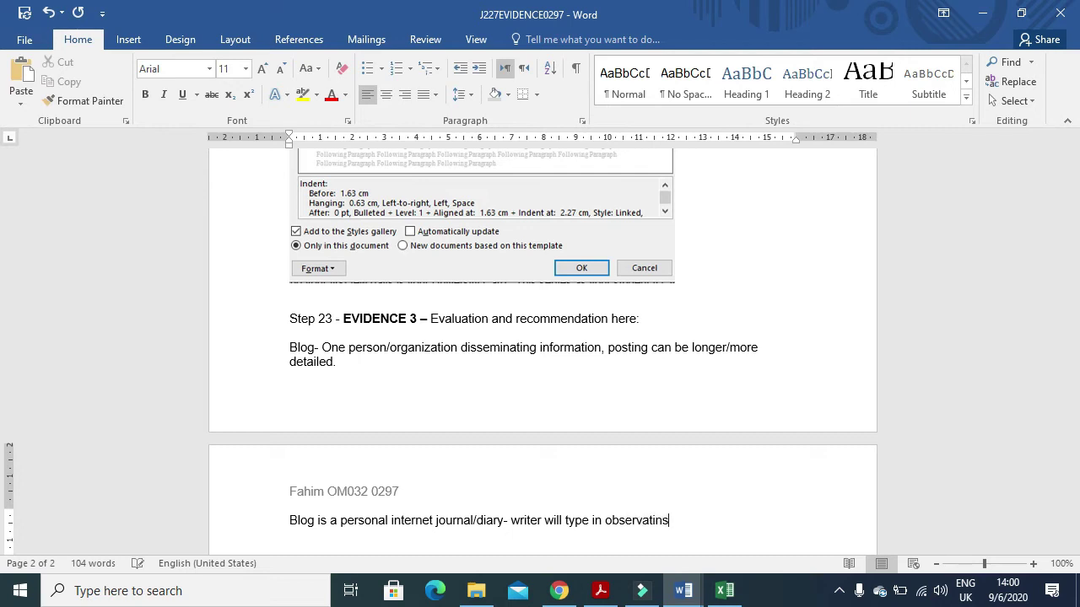
{"action": "type", "text": " on some tpoic"}
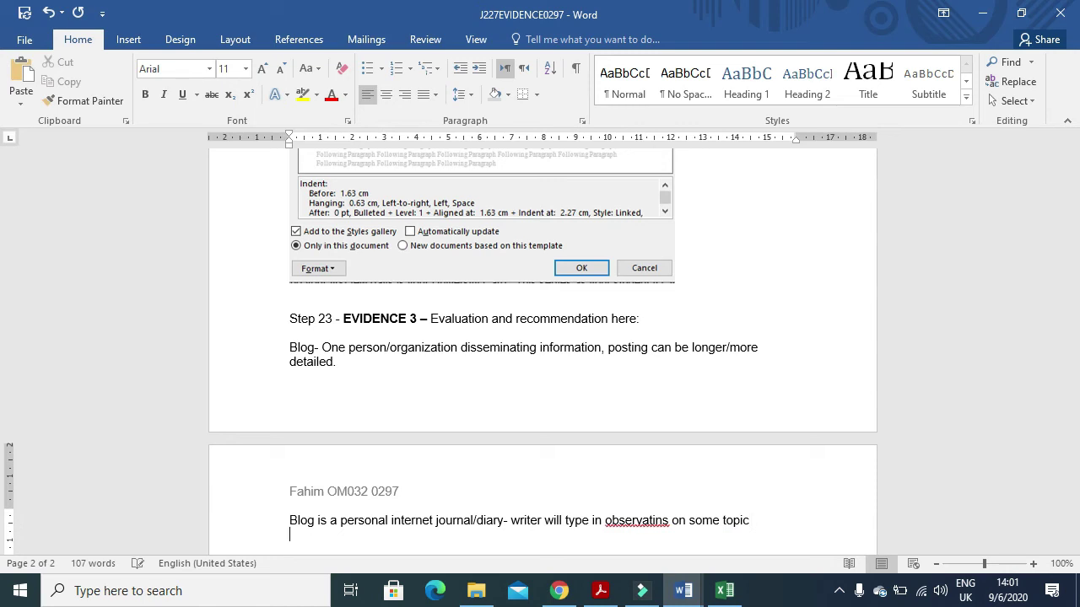
{"action": "type", "text": " Blog creator dr"}
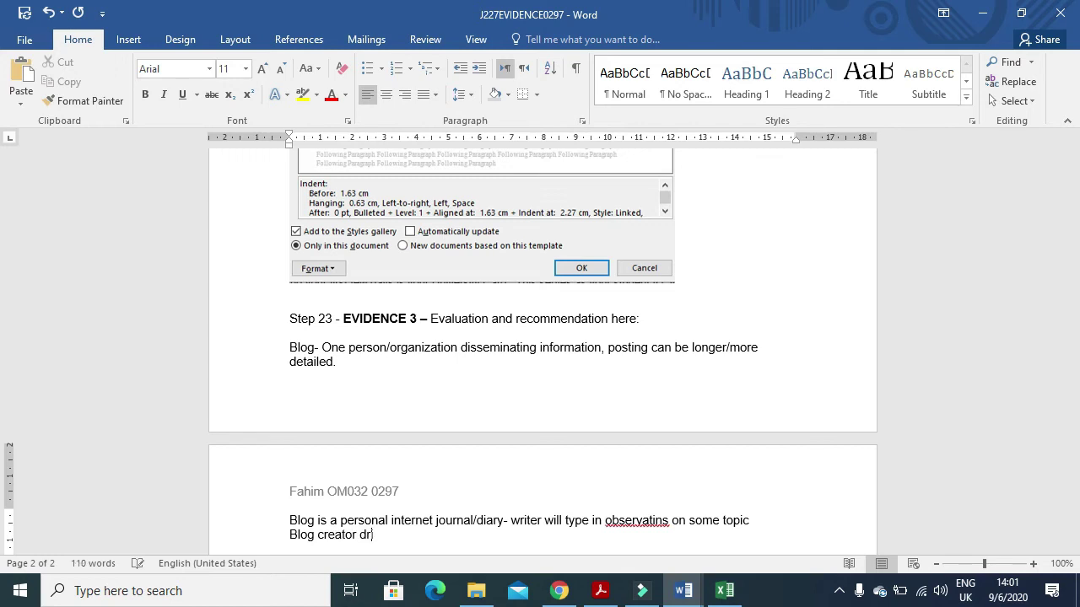
{"action": "type", "text": "ives content, one per"}
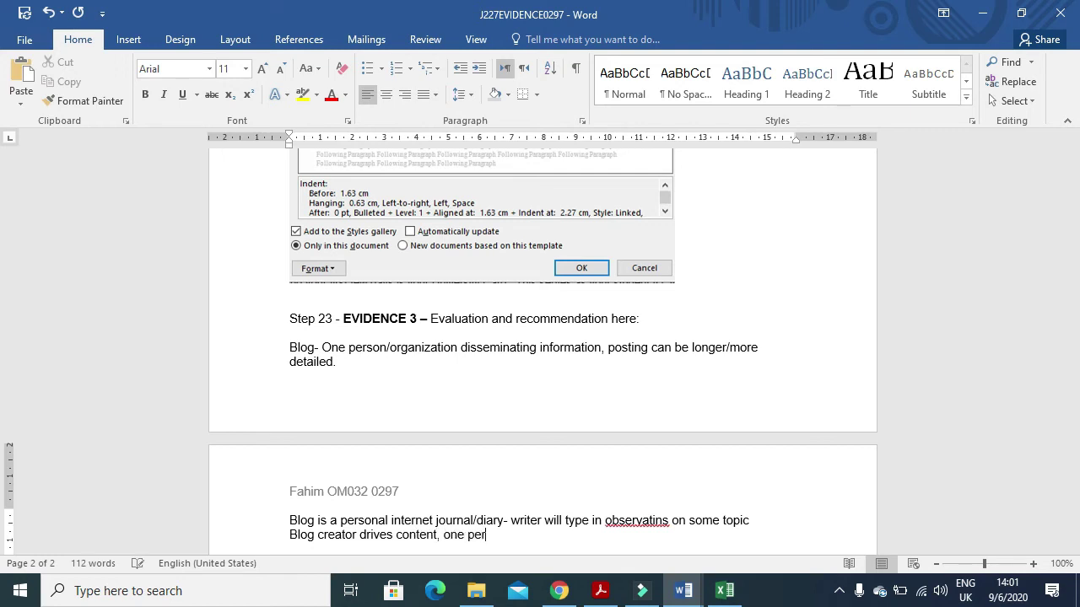
{"action": "type", "text": "son"}
{"action": "key", "text": "BackSpace"}
{"action": "type", "text": "'s"}
{"action": "key", "text": "BackSpace"}
{"action": "key", "text": "BackSpace"}
{"action": "key", "text": "BackSpace"}
{"action": "type", "text": "#s"}
{"action": "key", "text": "BackSpace"}
{"action": "key", "text": "BackSpace"}
{"action": "type", "text": "'"}
{"action": "type", "text": "s"}
{"action": "type", "text": " thou"}
{"action": "type", "text": "ght"}
{"action": "key", "text": "BackSpace"}
{"action": "type", "text": "'"}
{"action": "type", "text": " one a"}
{"action": "type", "text": "ut"}
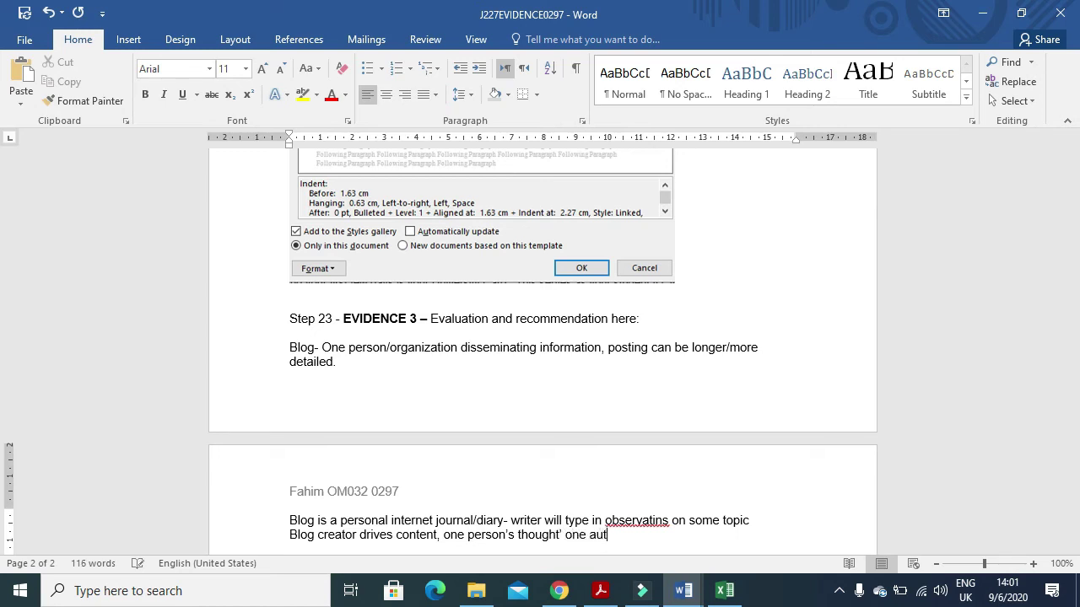
{"action": "type", "text": "hor posts"}
{"action": "type", "text": " thought"}
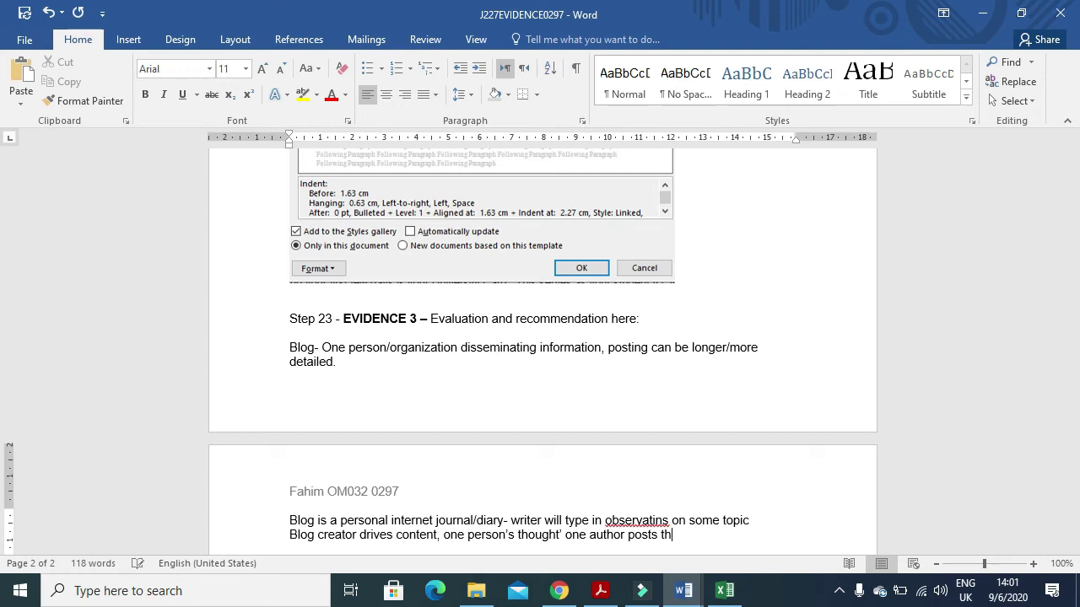
{"action": "type", "text": " on a subject. blog post"}
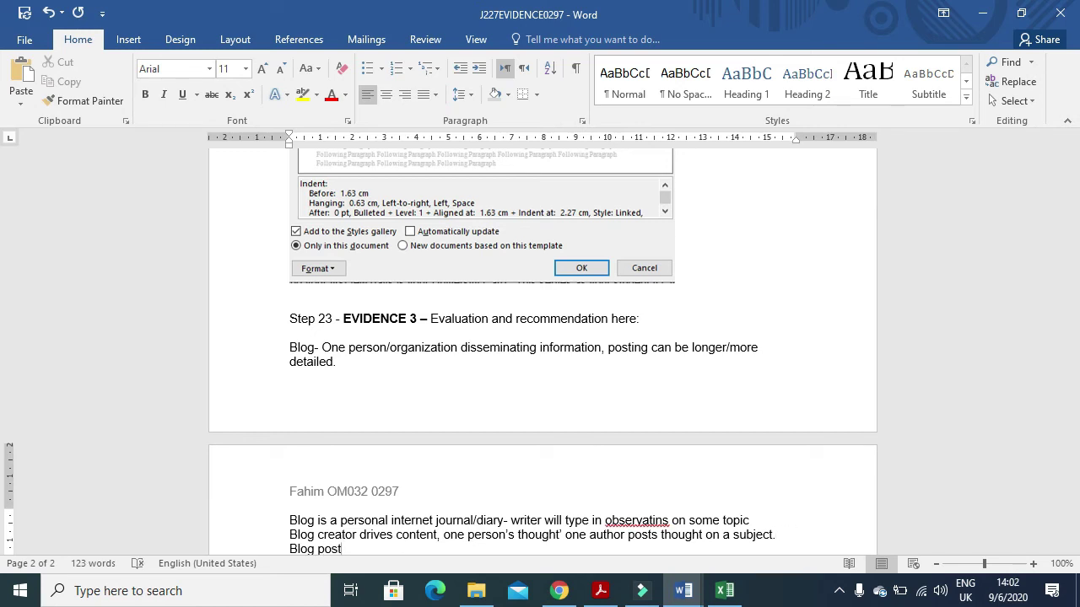
{"action": "type", "text": "s typically longer, reader can"}
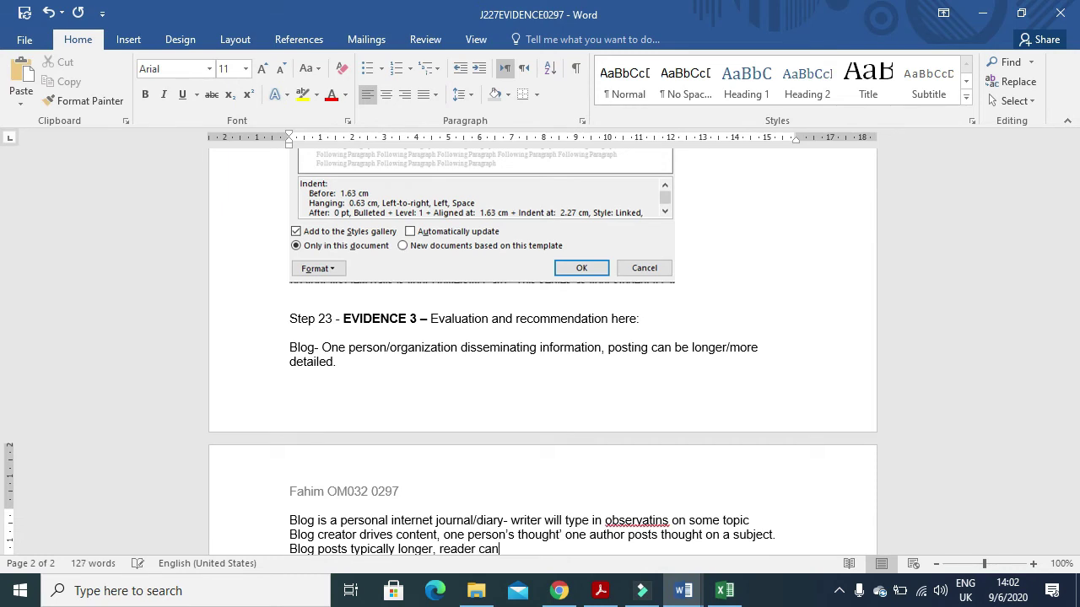
{"action": "type", "text": " comment on content."}
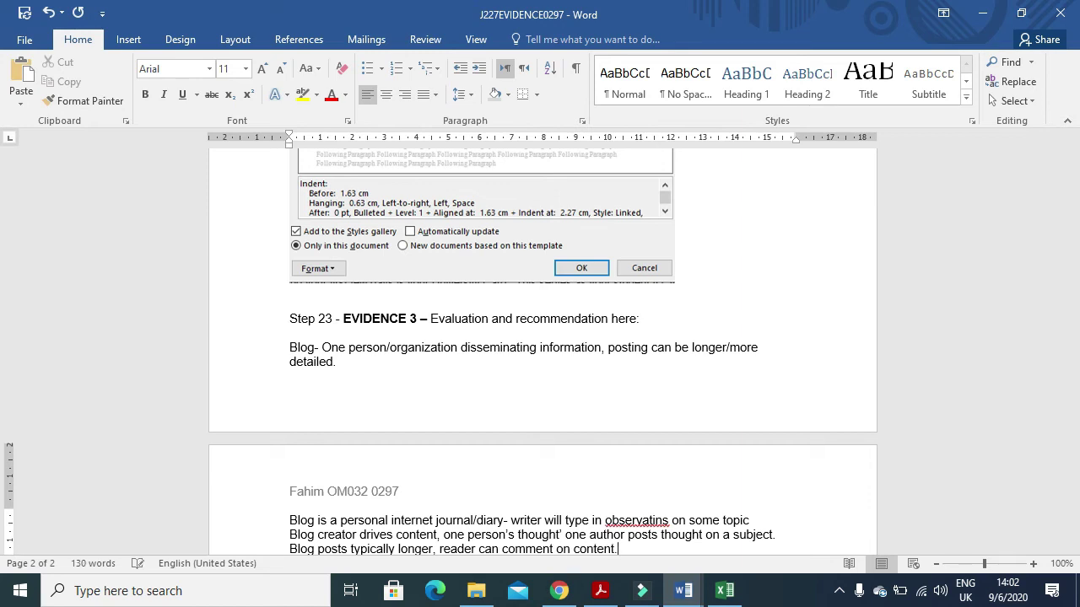
- Correct 'observatins' to 'observations' from the spelling suggestions
{"action": "right_click", "coordinate": [665, 521]}
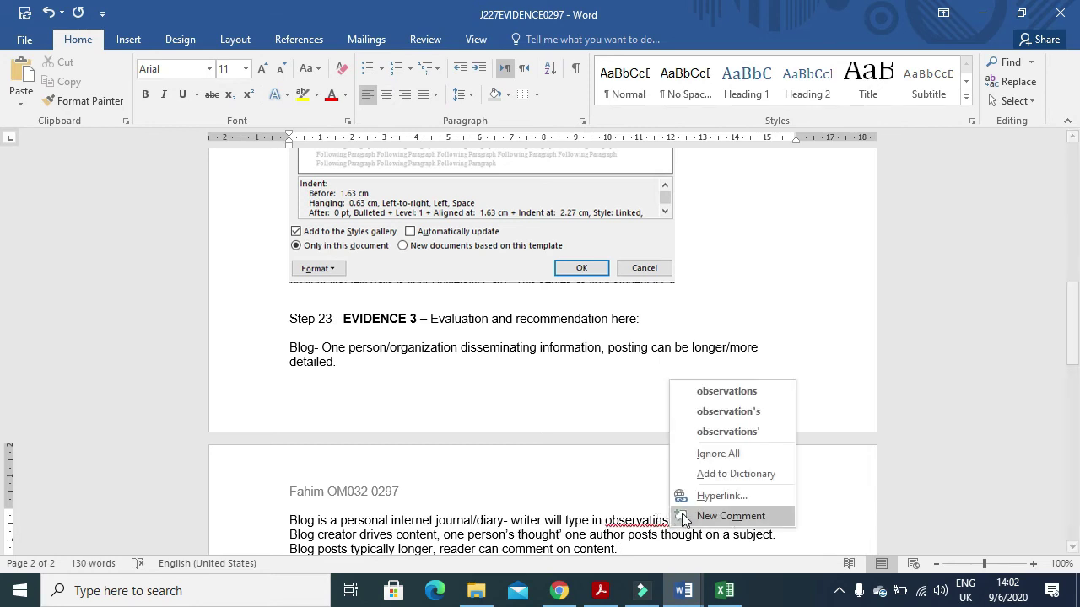
{"action": "left_click", "coordinate": [727, 392]}
{"action": "scroll", "coordinate": [671, 383], "scroll_direction": "down", "scroll_amount": 4}
- After 'content.', add a 'Forum' heading and begin 'A group sharing thooughts, discussion…'
{"action": "left_click", "coordinate": [638, 350]}
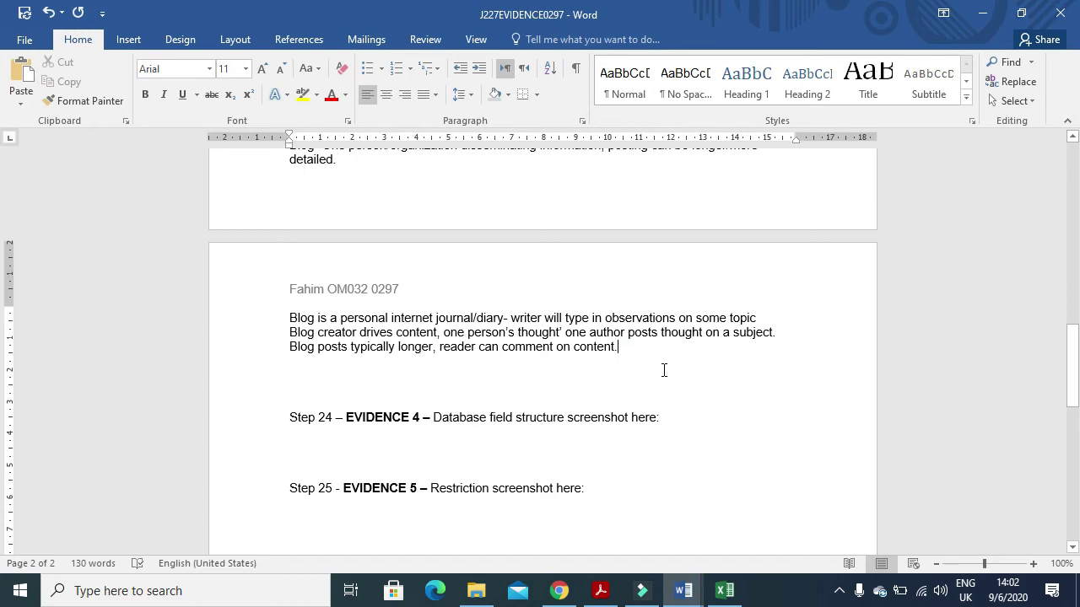
{"action": "key", "text": "Return"}
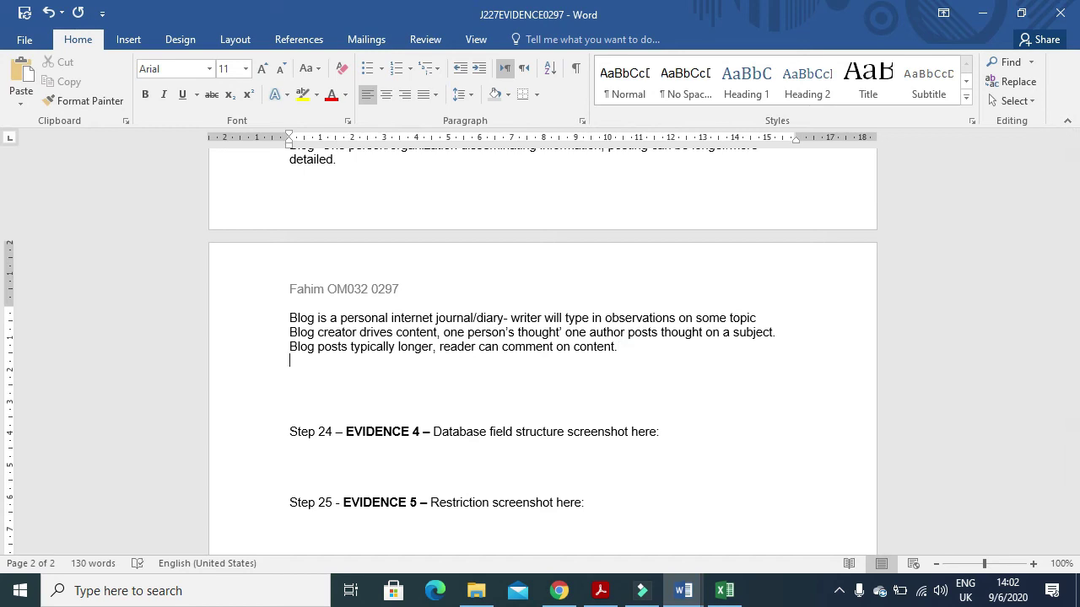
{"action": "key", "text": "Return"}
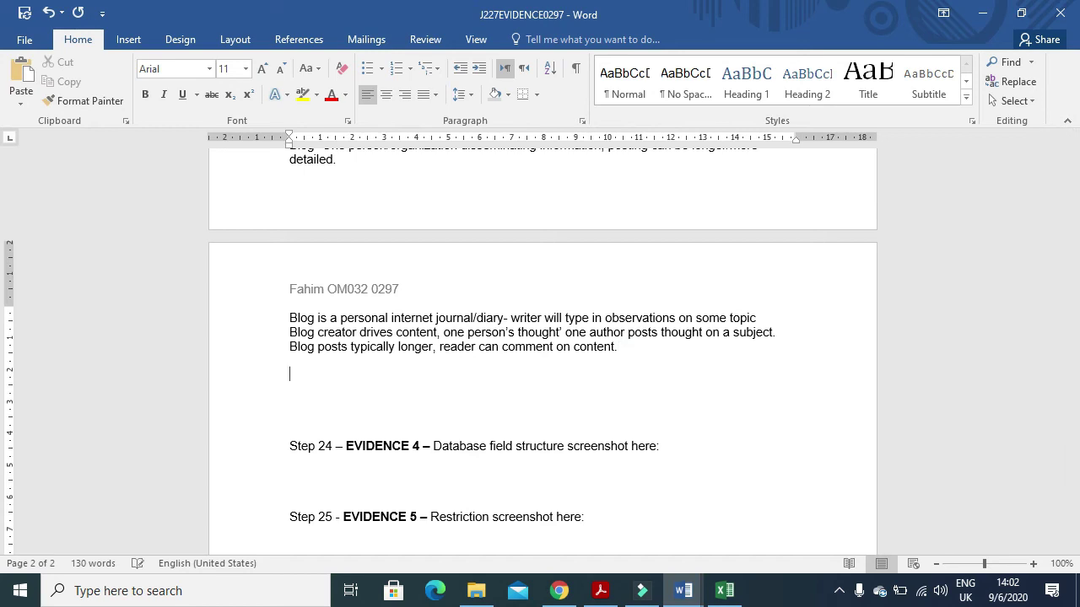
{"action": "type", "text": "Forum"}
{"action": "key", "text": "Return"}
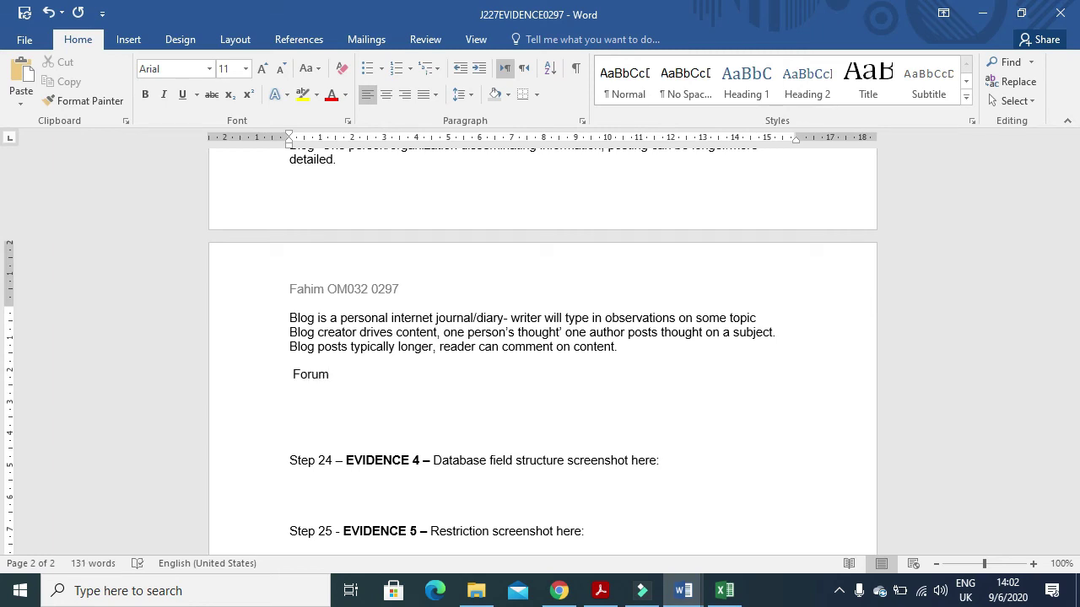
{"action": "type", "text": "A group sharing thooughts"}
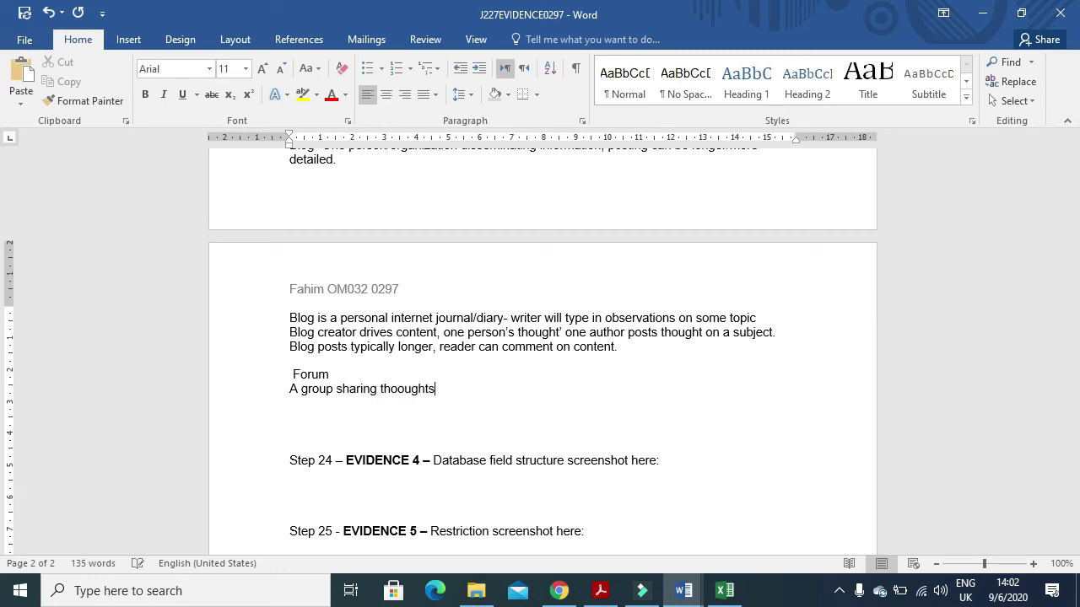
{"action": "type", "text": ", discussion, co"}
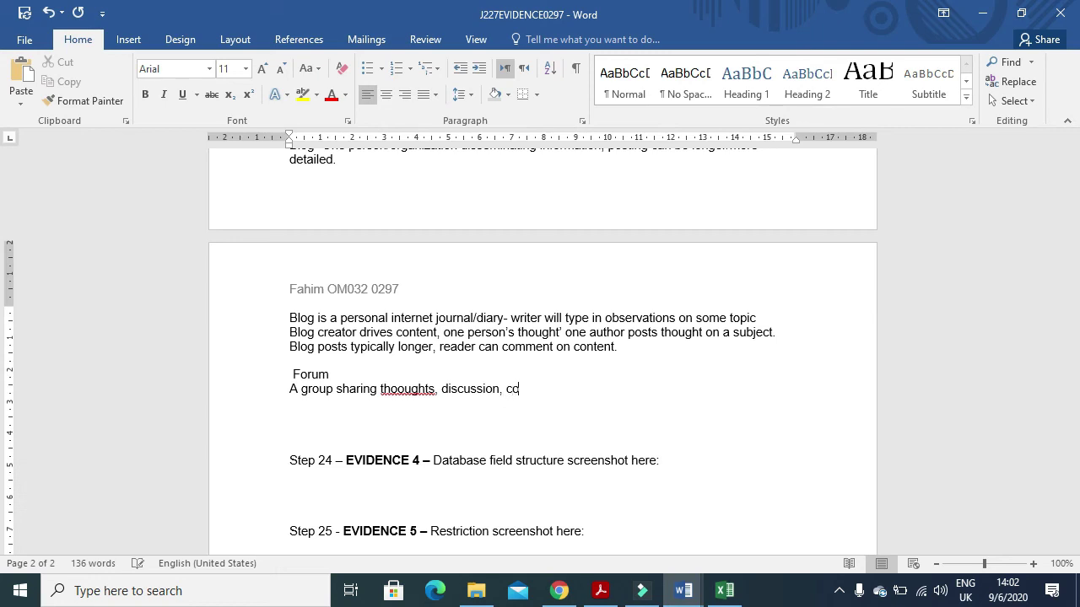
{"action": "type", "text": "mments"}
{"action": "type", "text": " are br"}
{"action": "type", "text": "eif"}
{"action": "type", "text": " user "}
{"action": "type", "text": "generat"}
{"action": "type", "text": "ed"}
{"action": "type", "text": " contents"}
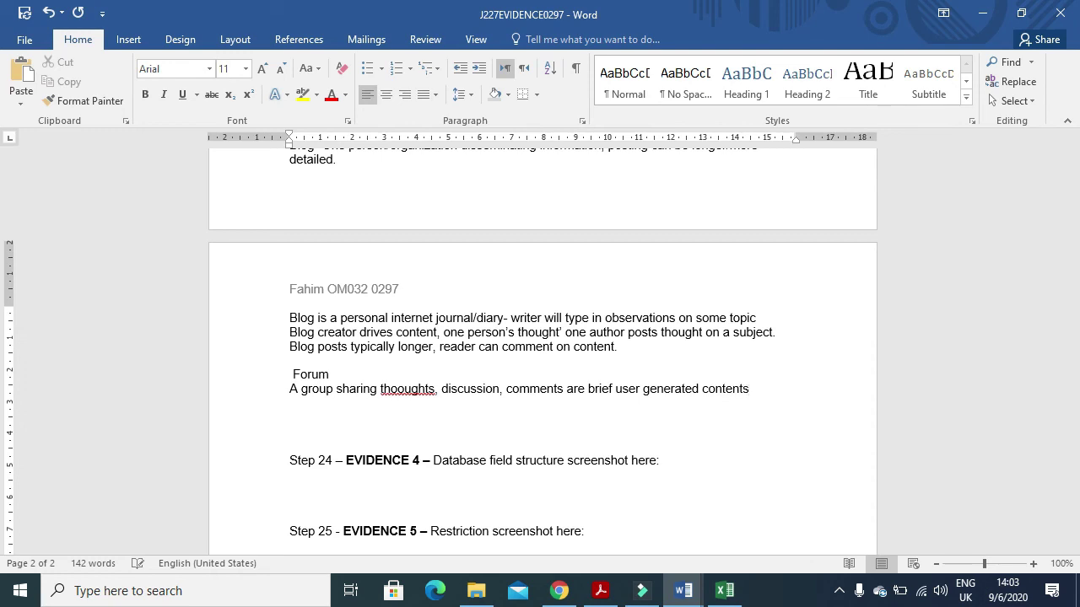
{"action": "type", "text": ", broader"}
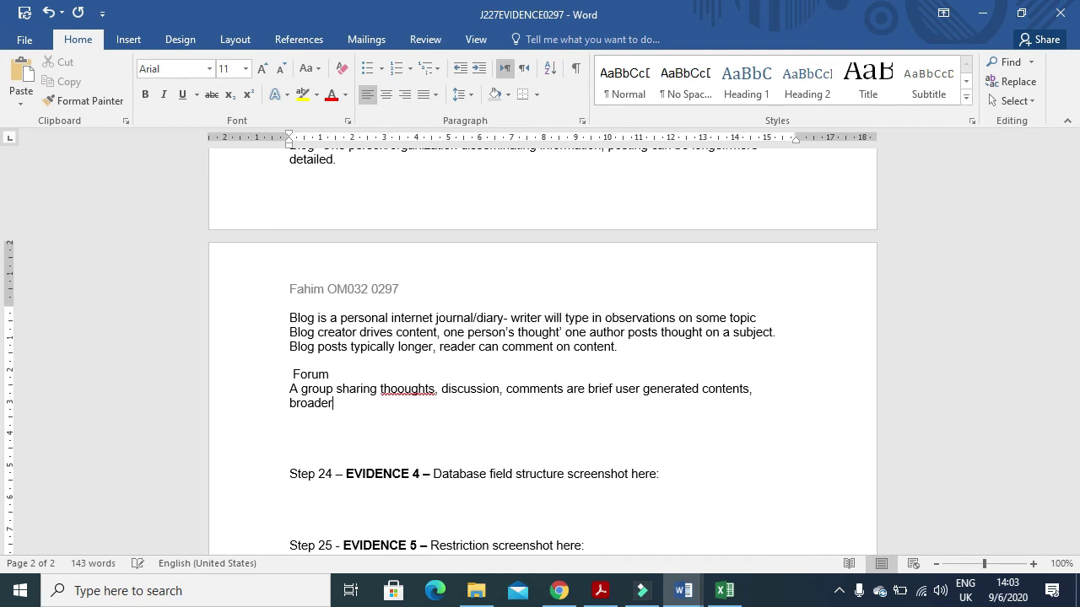
{"action": "type", "text": " collection of thou"}
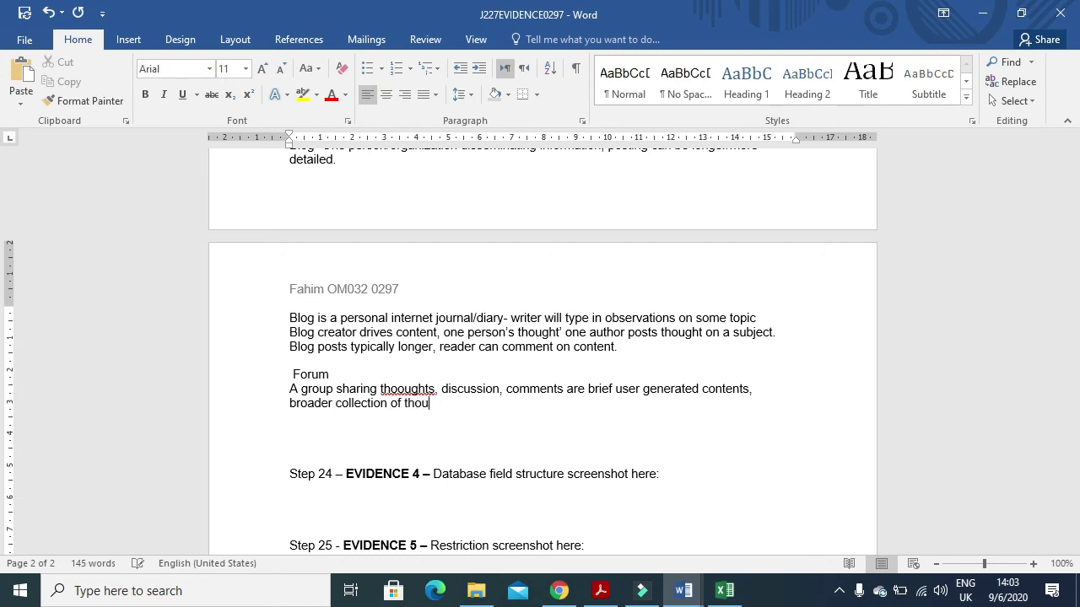
{"action": "type", "text": "ghts, conservation"}
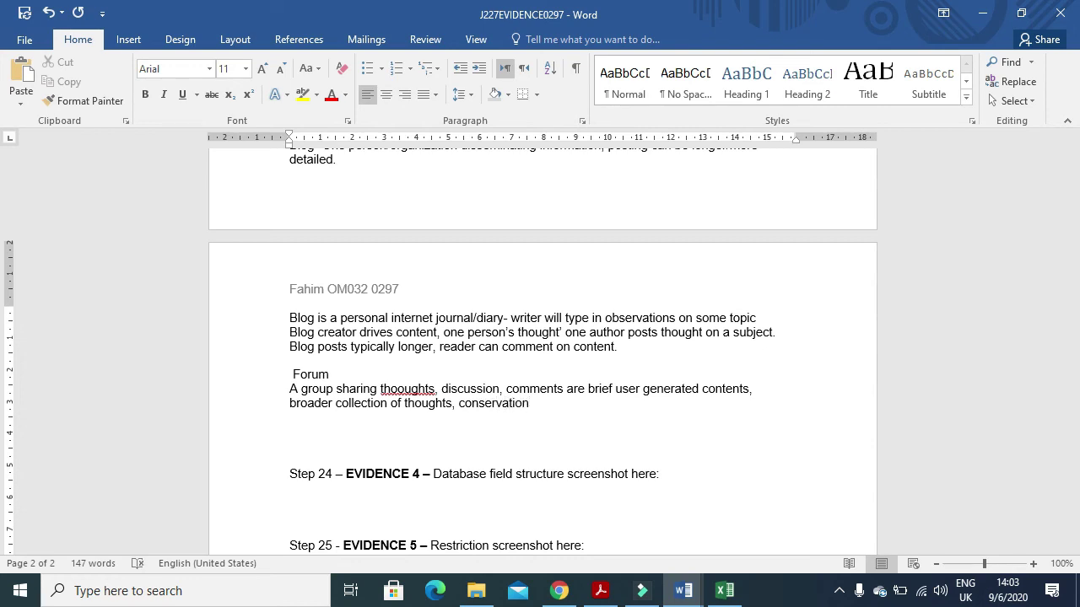
{"action": "type", "text": " between member"}
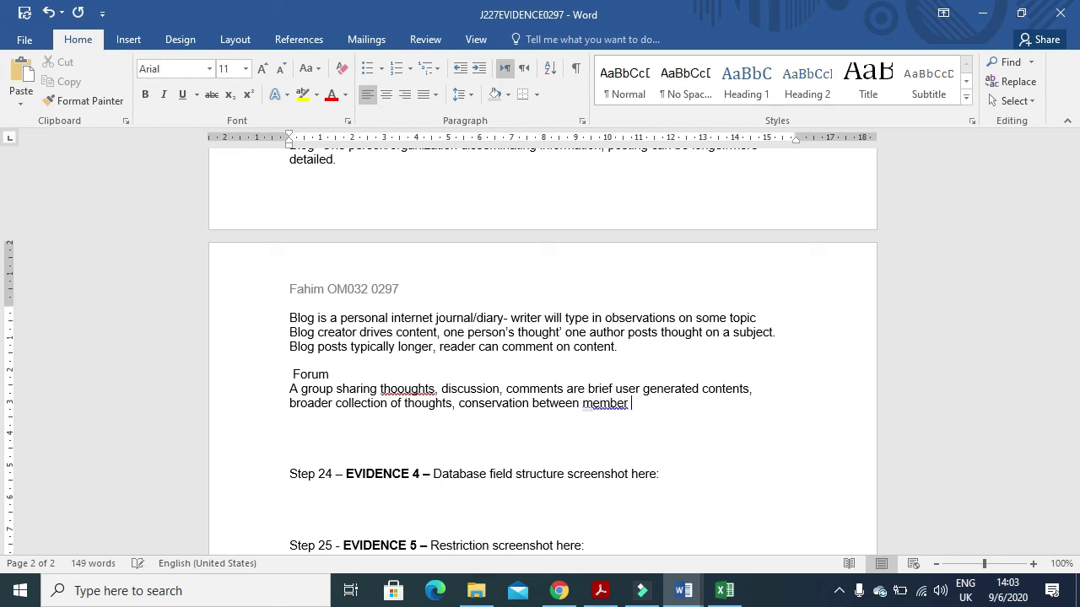
{"action": "type", "text": "s of group"}
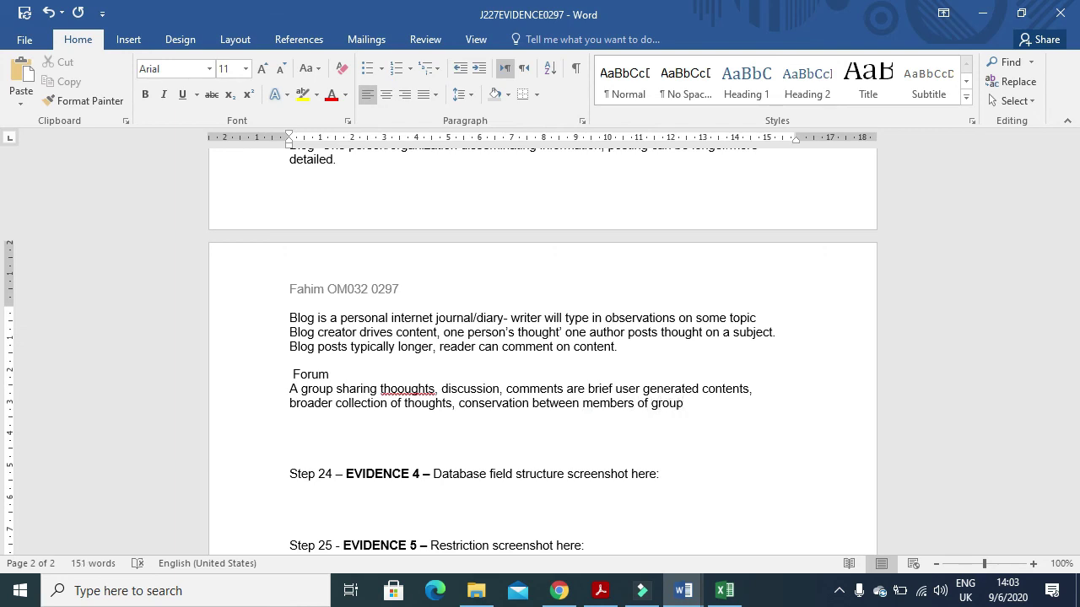
{"action": "type", "text": ", several different thoughts"}
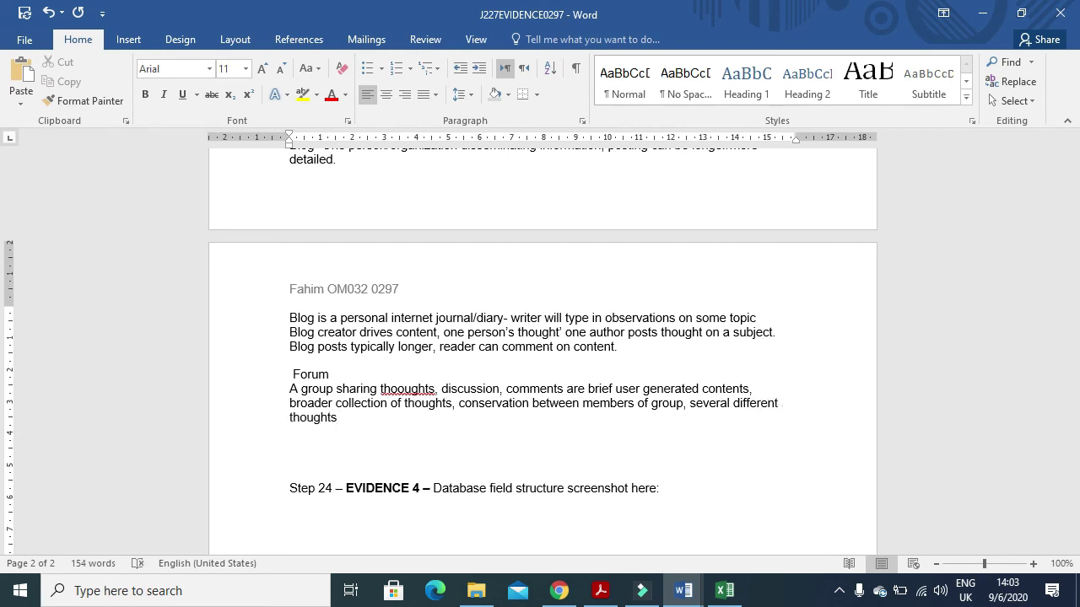
{"action": "type", "text": " on a subject, coo"}
- Finish the forum note: comments could be moderated to ensure contents is appropriate for the university
{"action": "key", "text": "BackSpace"}
{"action": "type", "text": "mments"}
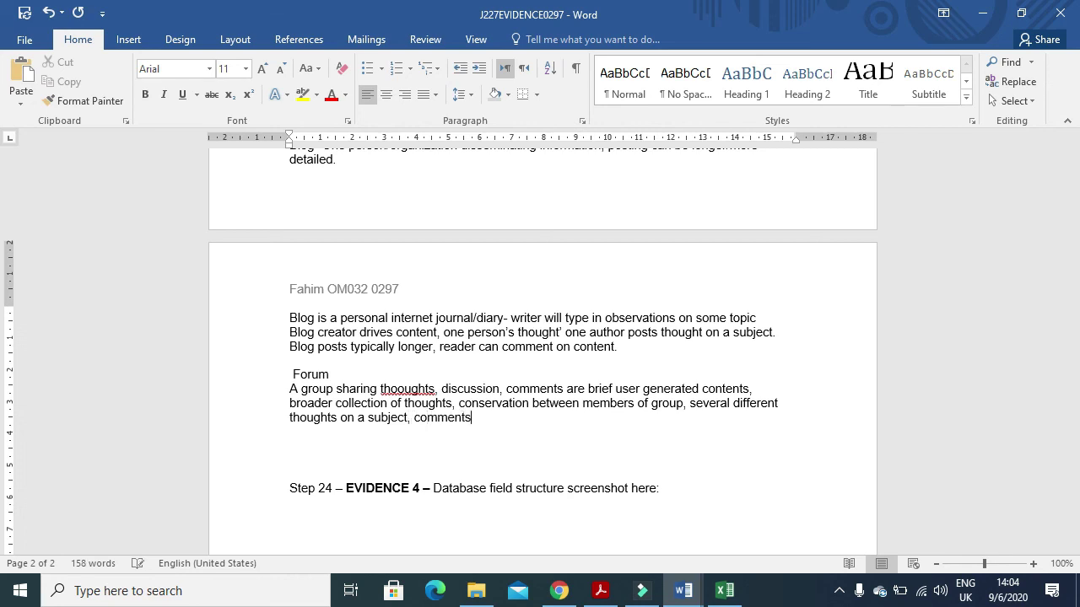
{"action": "type", "text": " could be moderated to en"}
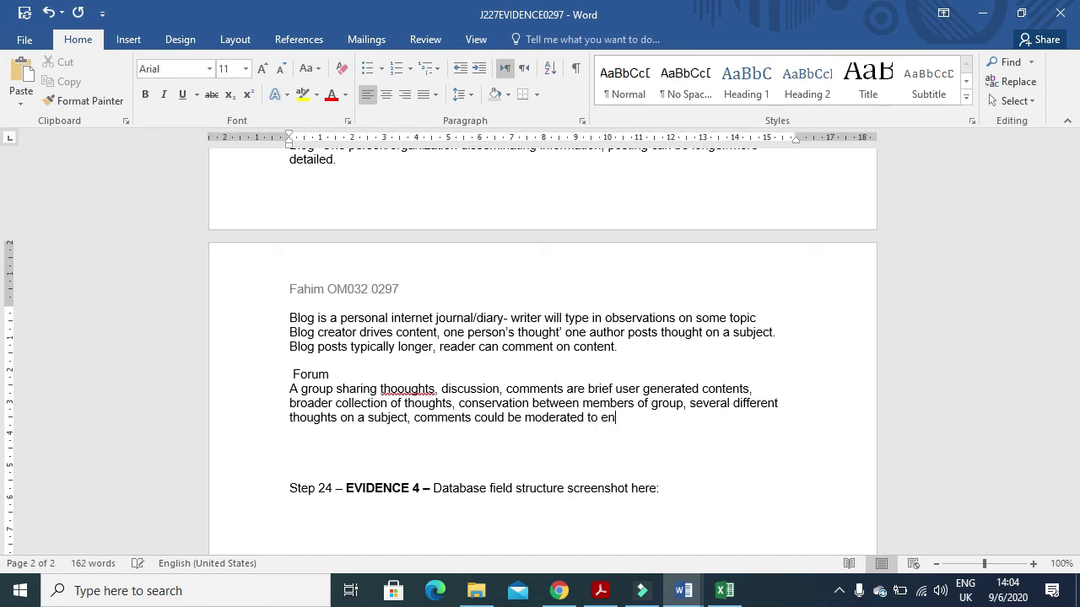
{"action": "type", "text": "sure contents is app"}
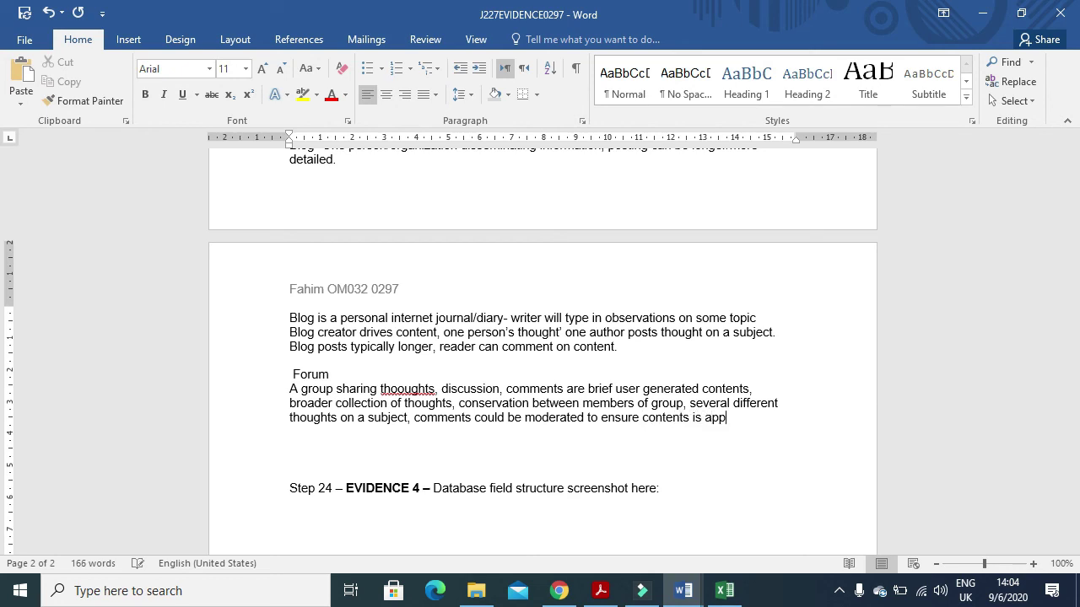
{"action": "type", "text": "ropriate for the university"}
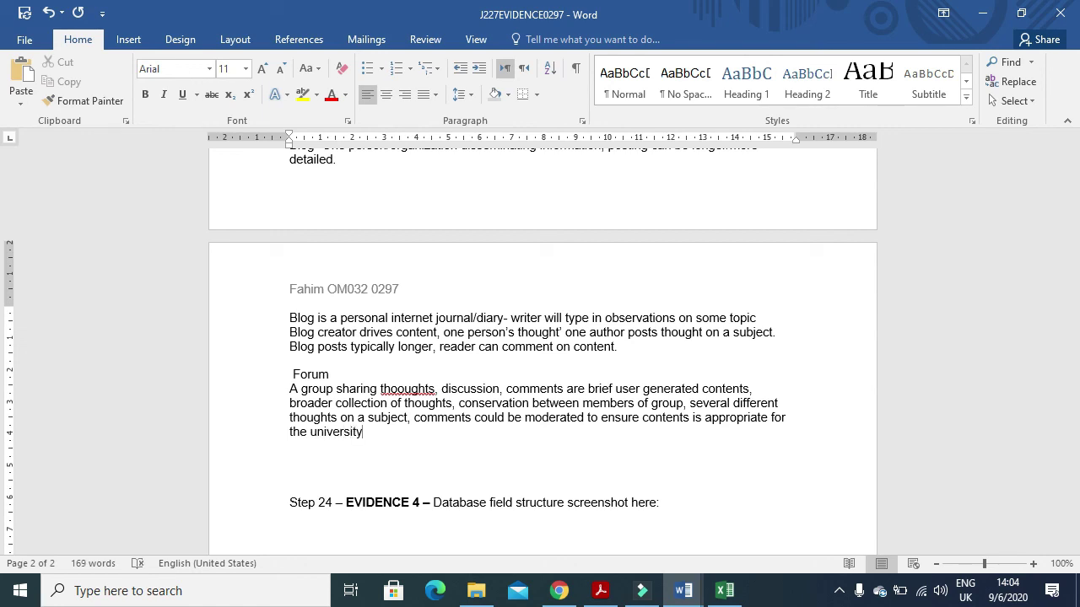
- Correct 'thooughts' to 'thoughts', end the sentence with a period, and return to question 23 in Acrobat
{"action": "left_click", "coordinate": [405, 389]}
{"action": "key", "text": "BackSpace"}
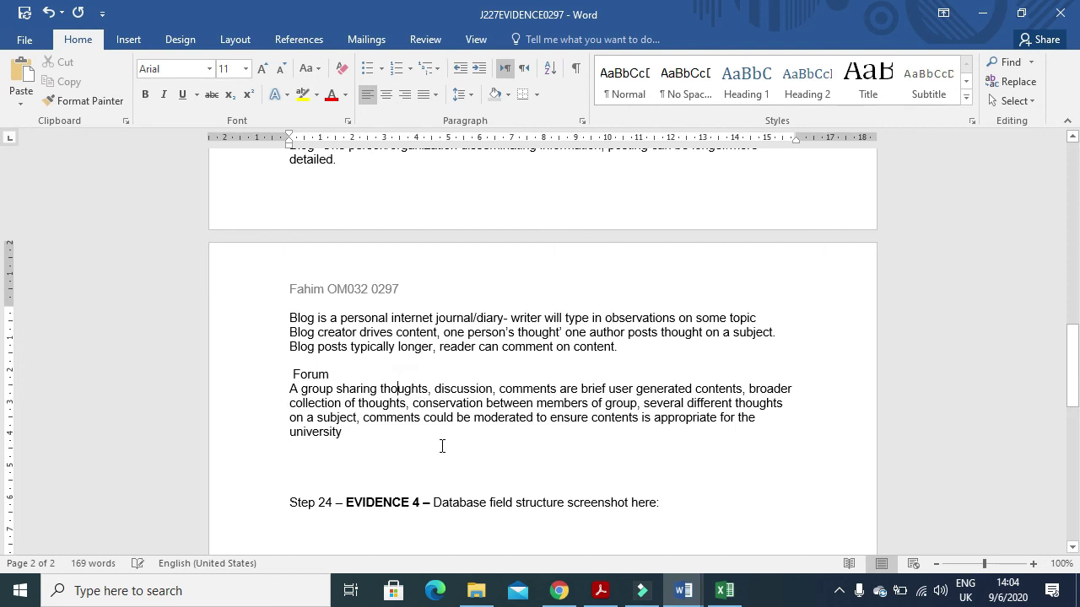
{"action": "scroll", "coordinate": [351, 377], "scroll_direction": "up", "scroll_amount": 3}
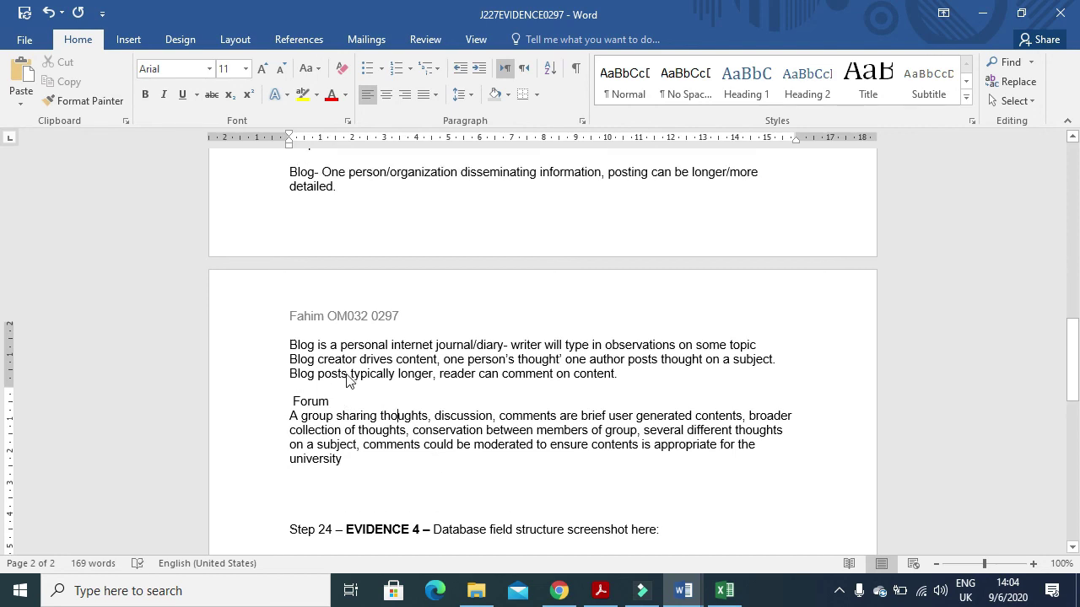
{"action": "scroll", "coordinate": [351, 380], "scroll_direction": "down", "scroll_amount": 1}
{"action": "scroll", "coordinate": [351, 379], "scroll_direction": "down", "scroll_amount": 3}
{"action": "left_click", "coordinate": [346, 352]}
{"action": "type", "text": "."}
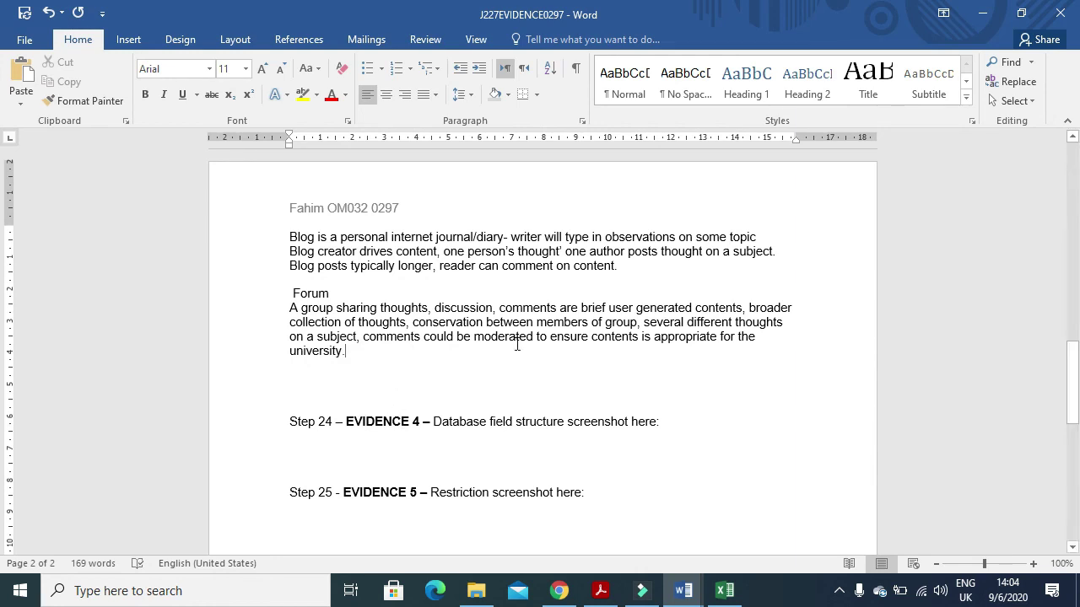
{"action": "left_click", "coordinate": [601, 593]}
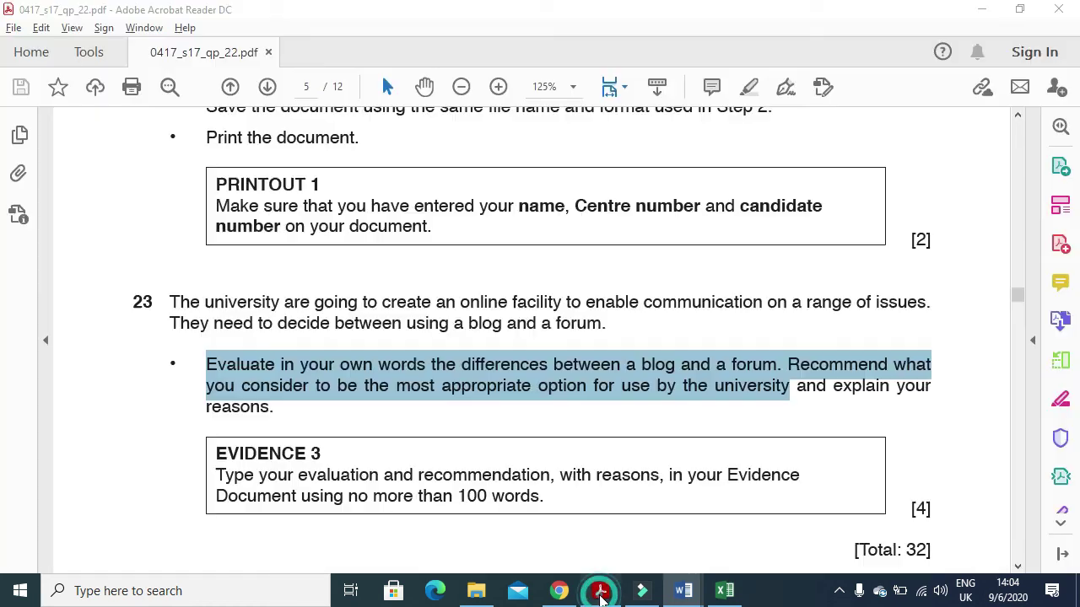